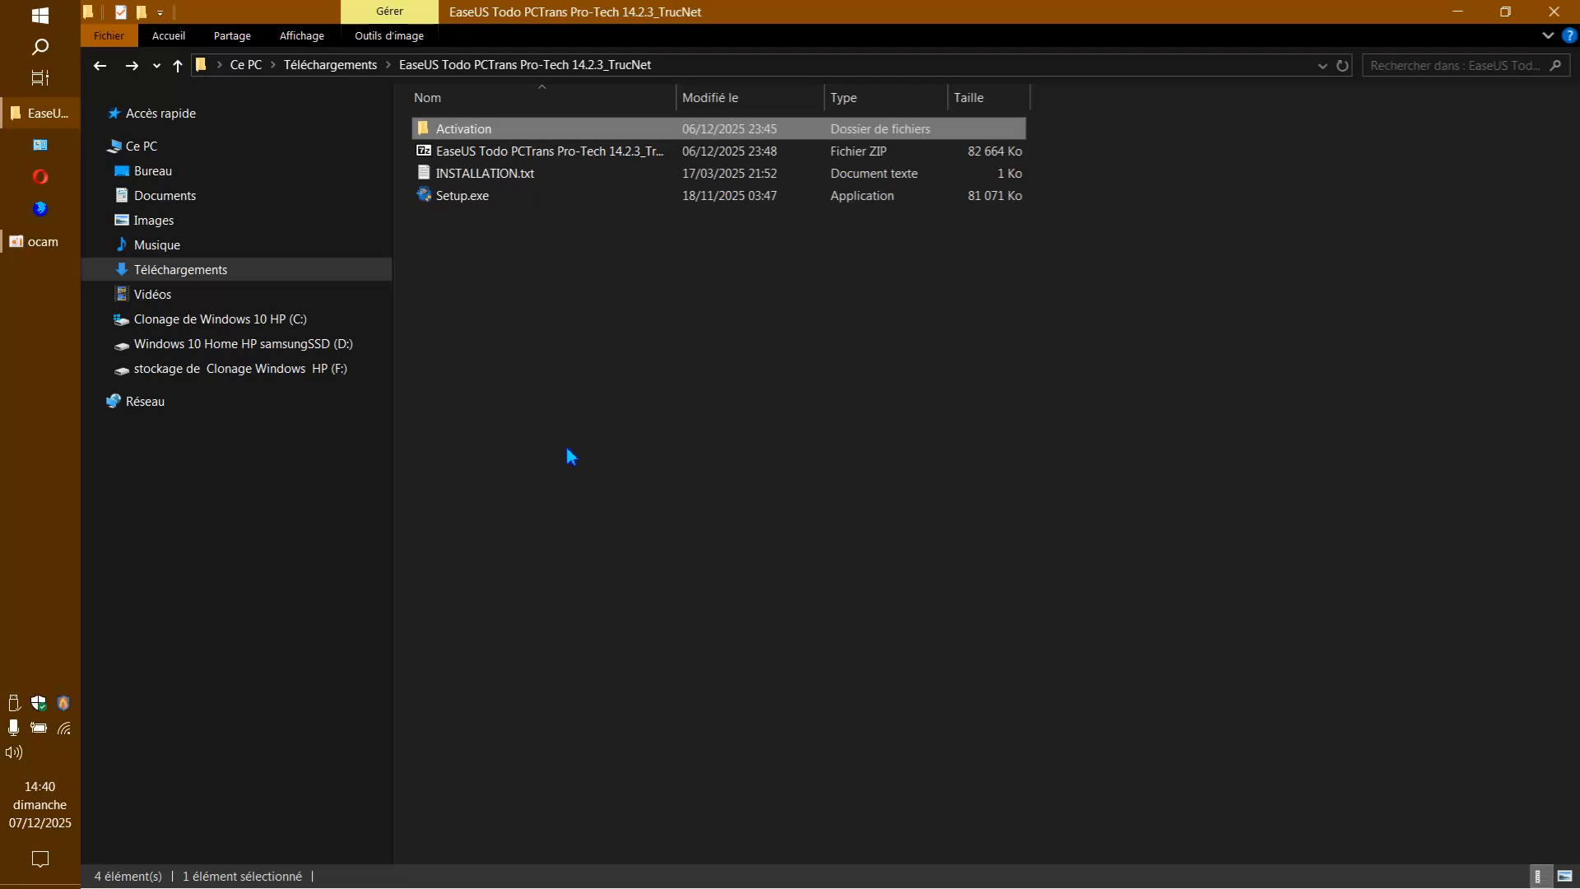
# Run Setup.exe sandboxed in DefaultBox and minimize the Explorer window.
pyautogui.click(684, 334)
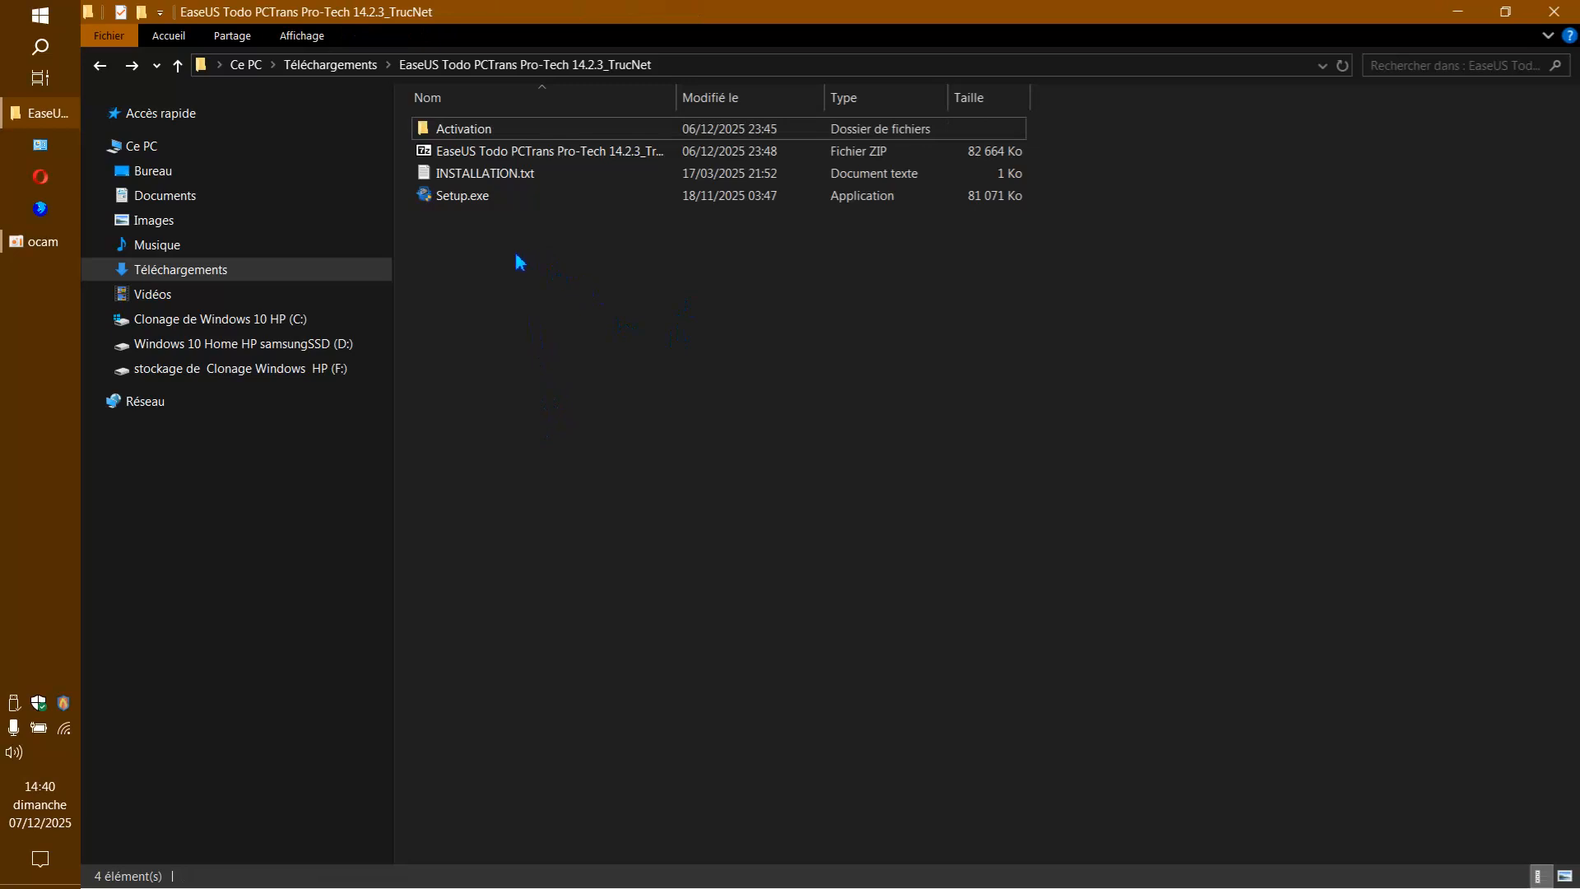
pyautogui.rightClick(469, 198)
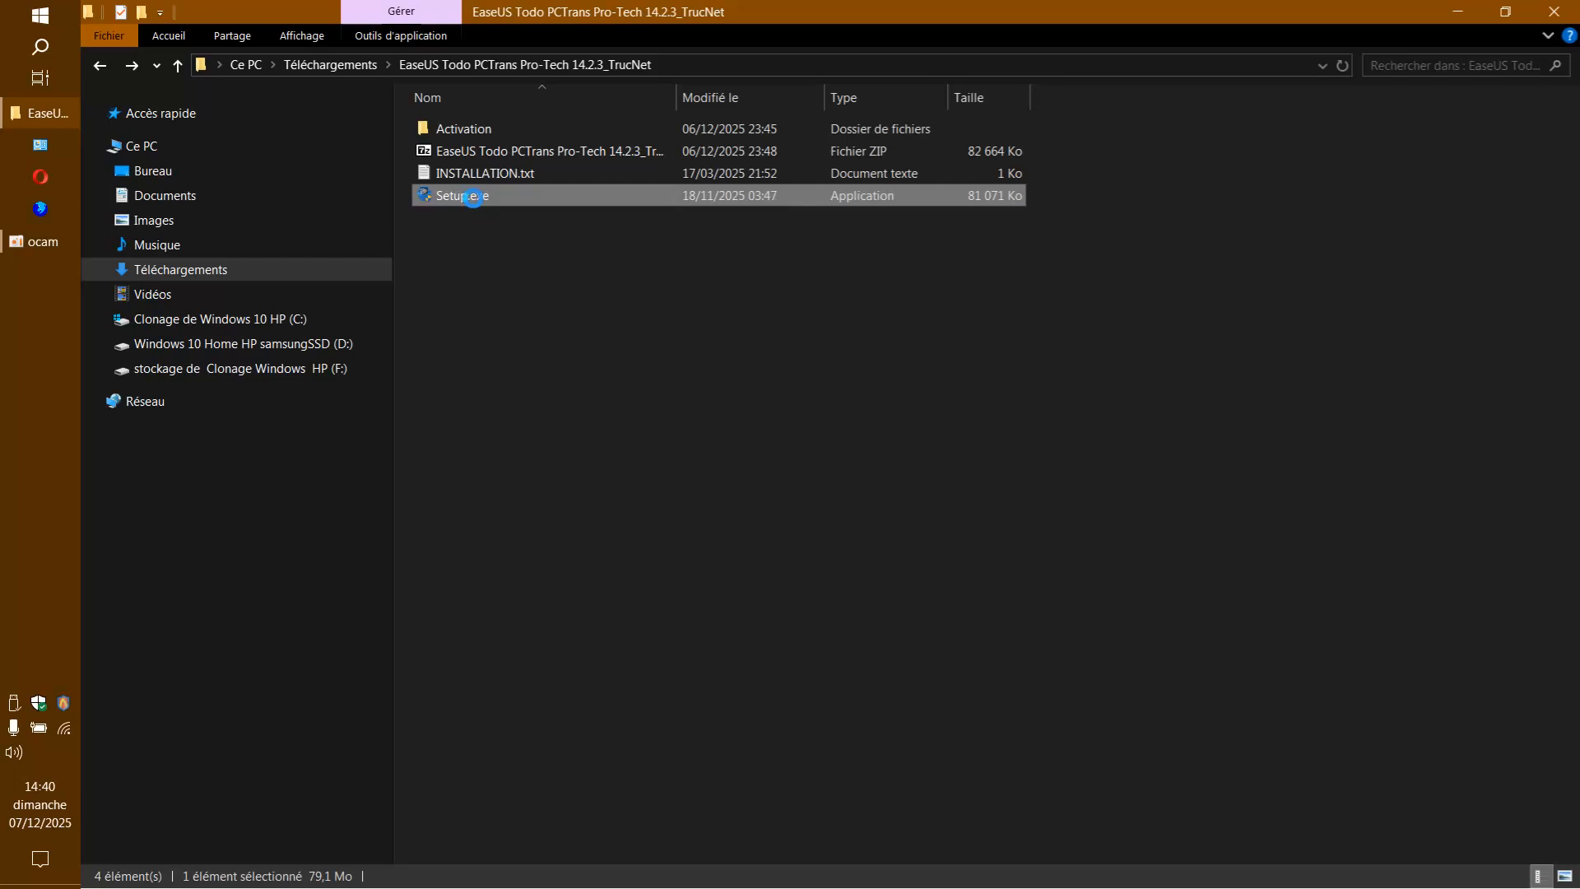
pyautogui.click(551, 305)
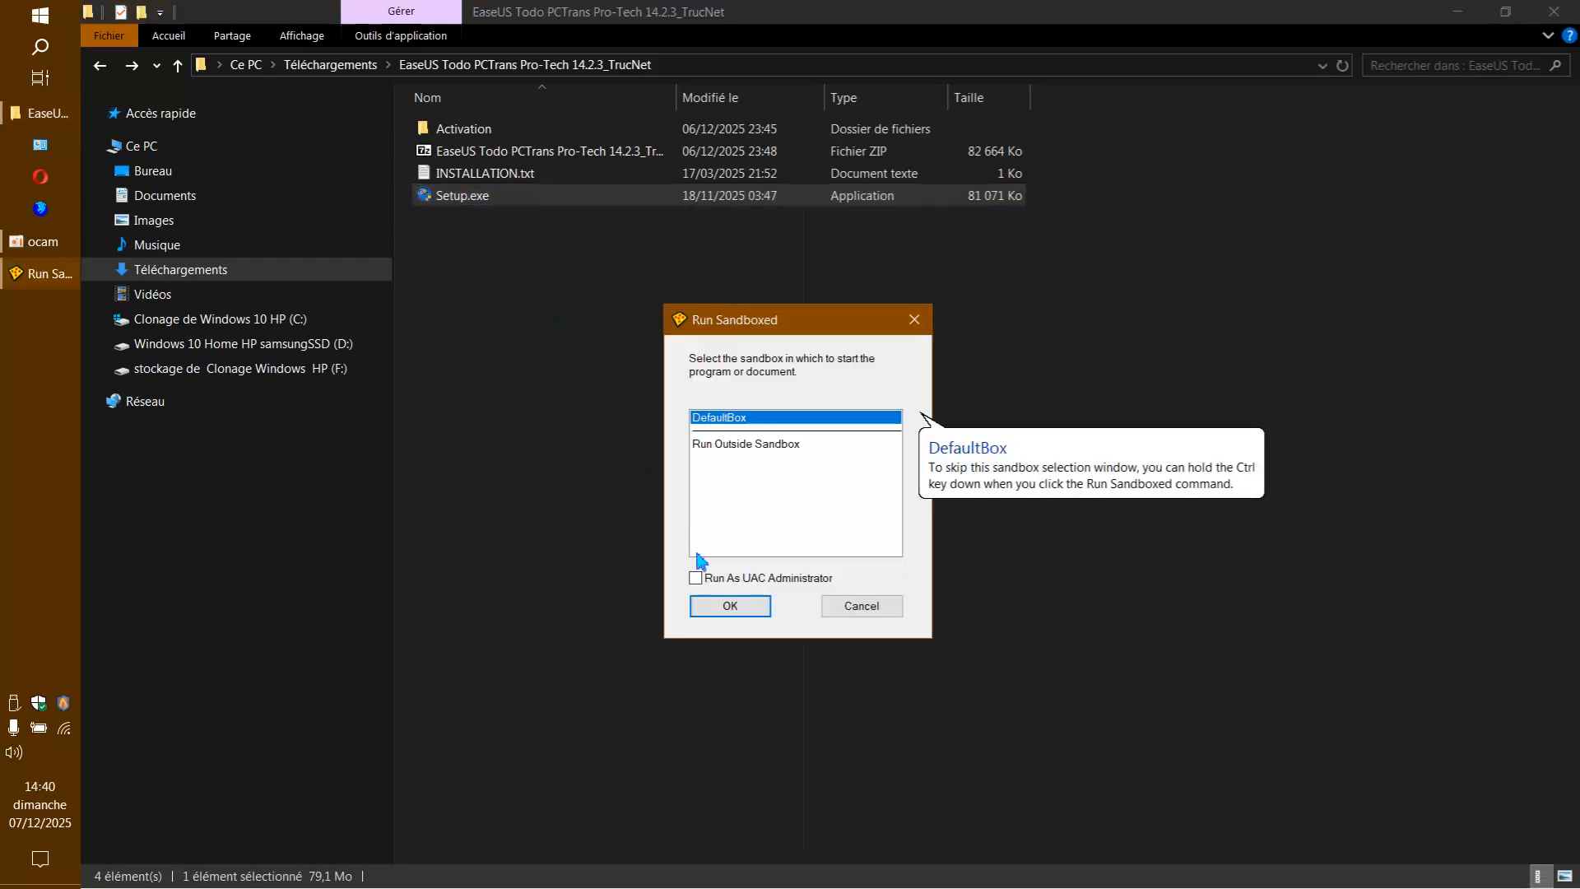
pyautogui.click(730, 607)
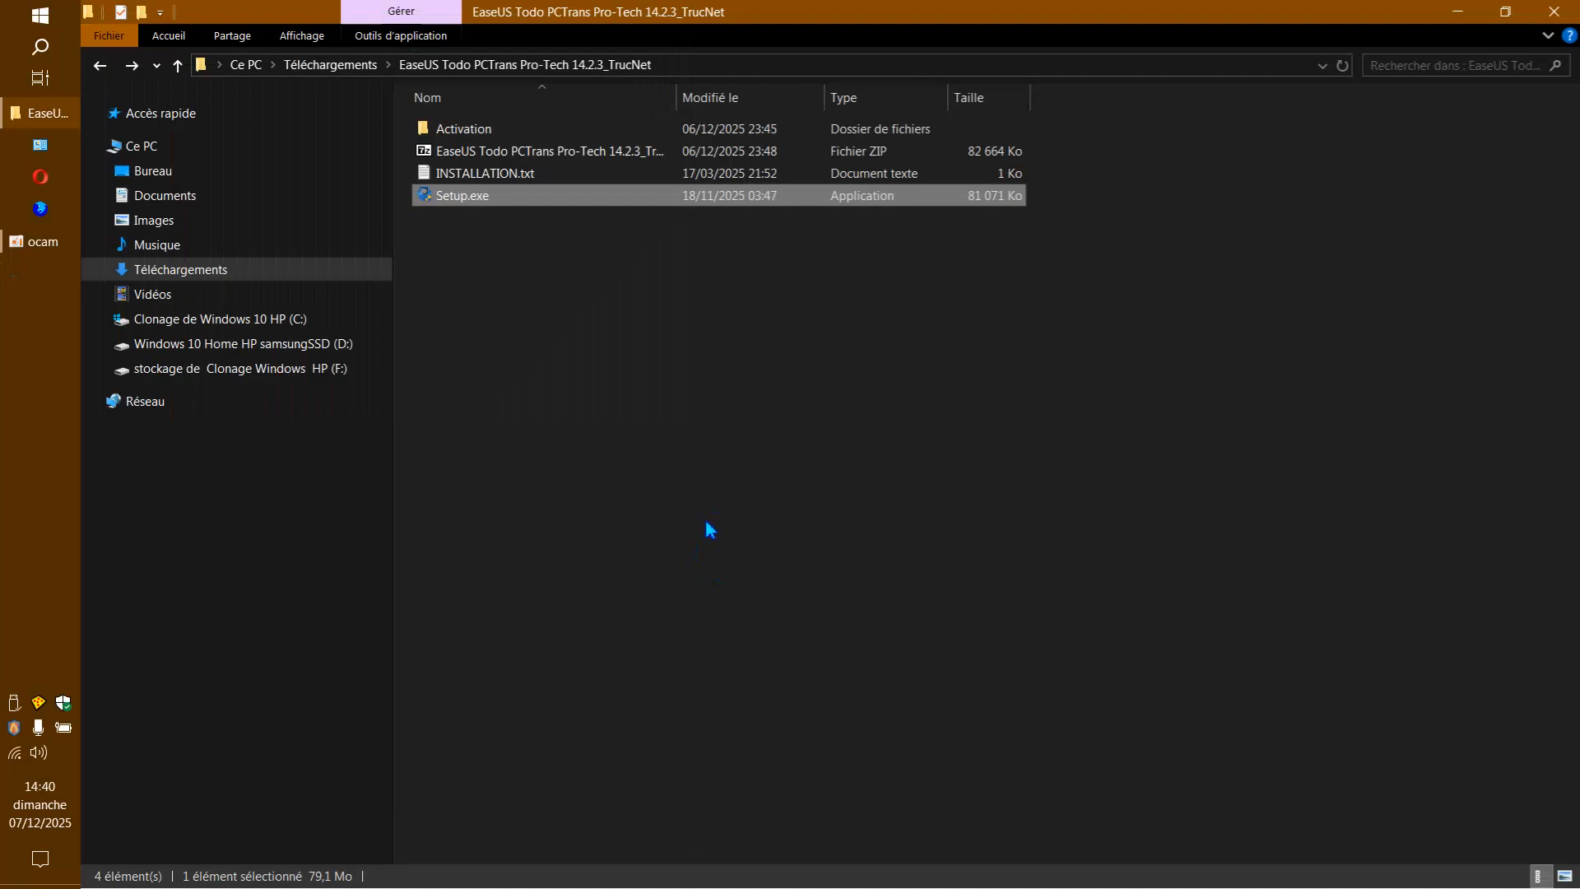
pyautogui.click(1469, 18)
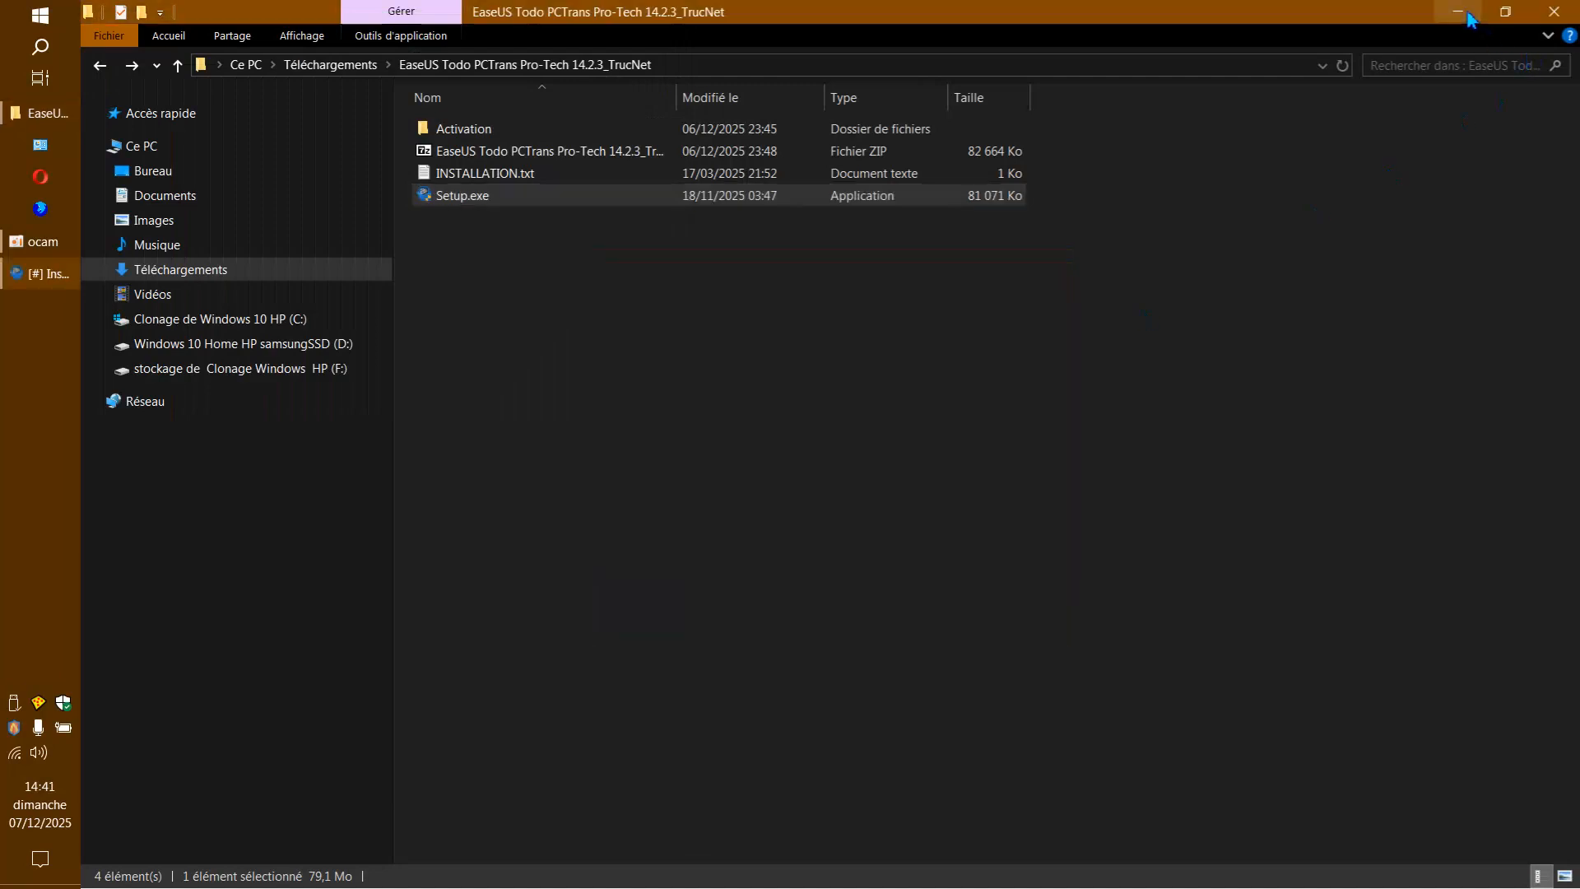
pyautogui.click(1469, 19)
# Accept the licence agreement, keep the desktop icon, opt out of the customer experience improvement programme and start the installation.
pyautogui.click(936, 621)
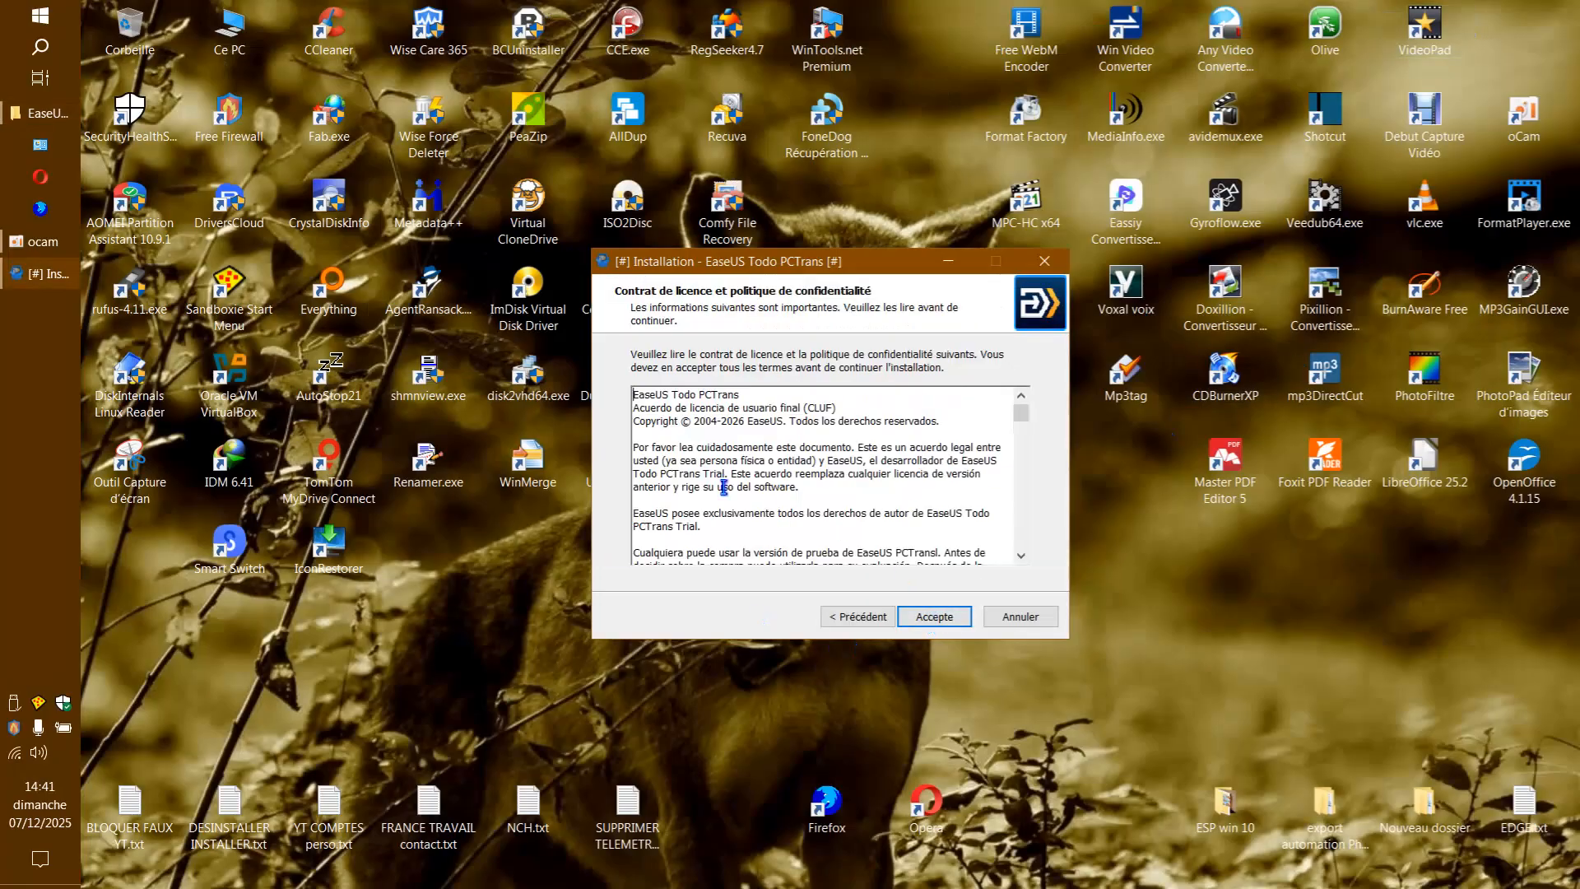
pyautogui.click(941, 629)
pyautogui.click(950, 622)
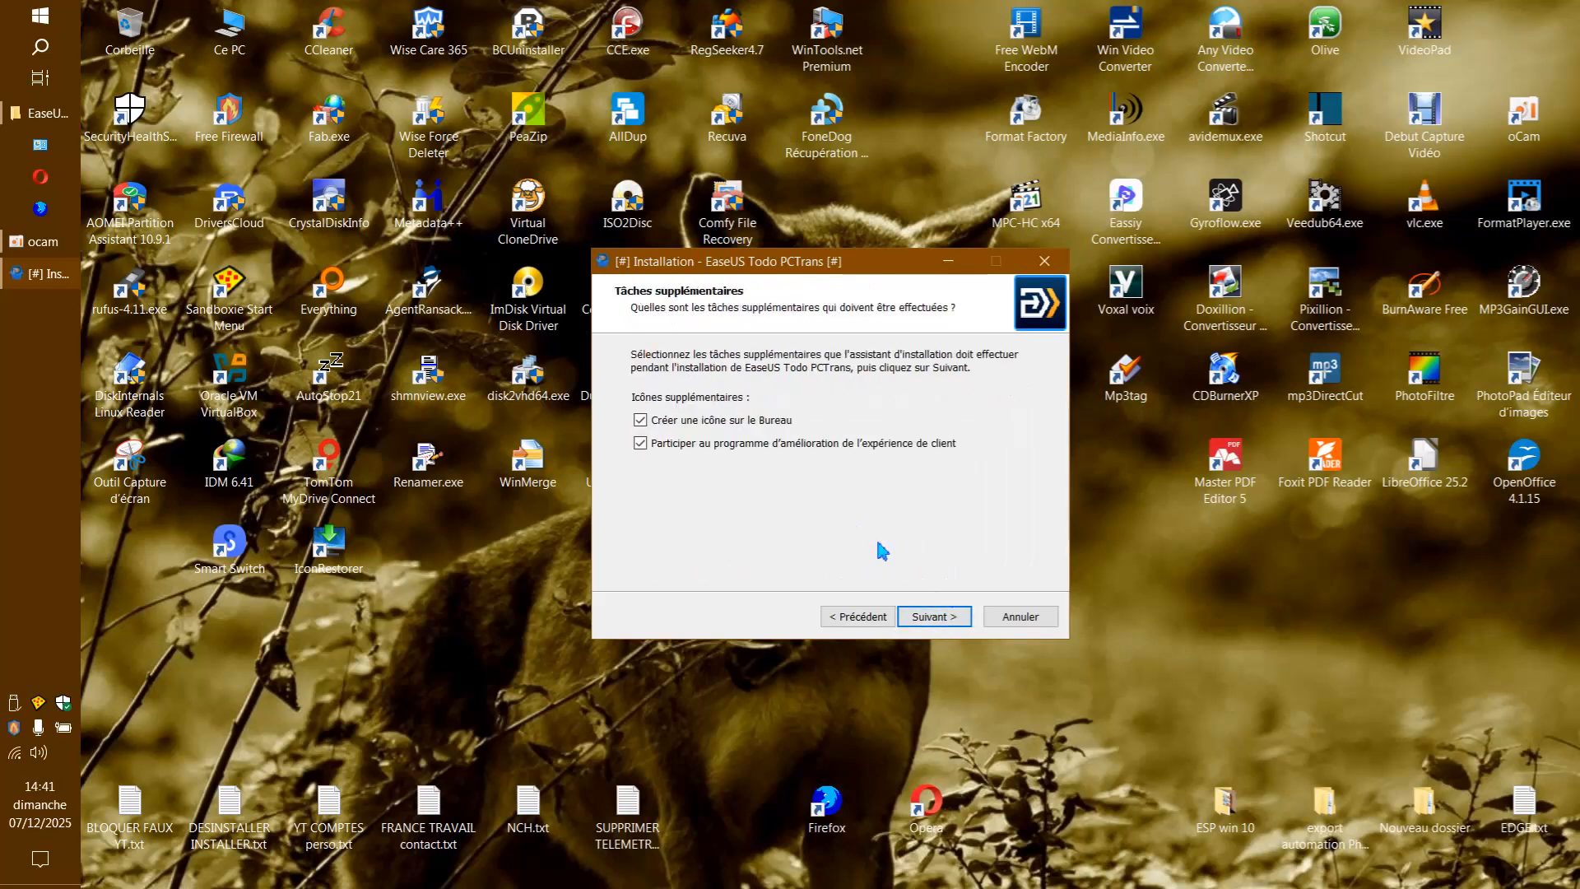
pyautogui.click(641, 444)
pyautogui.click(922, 615)
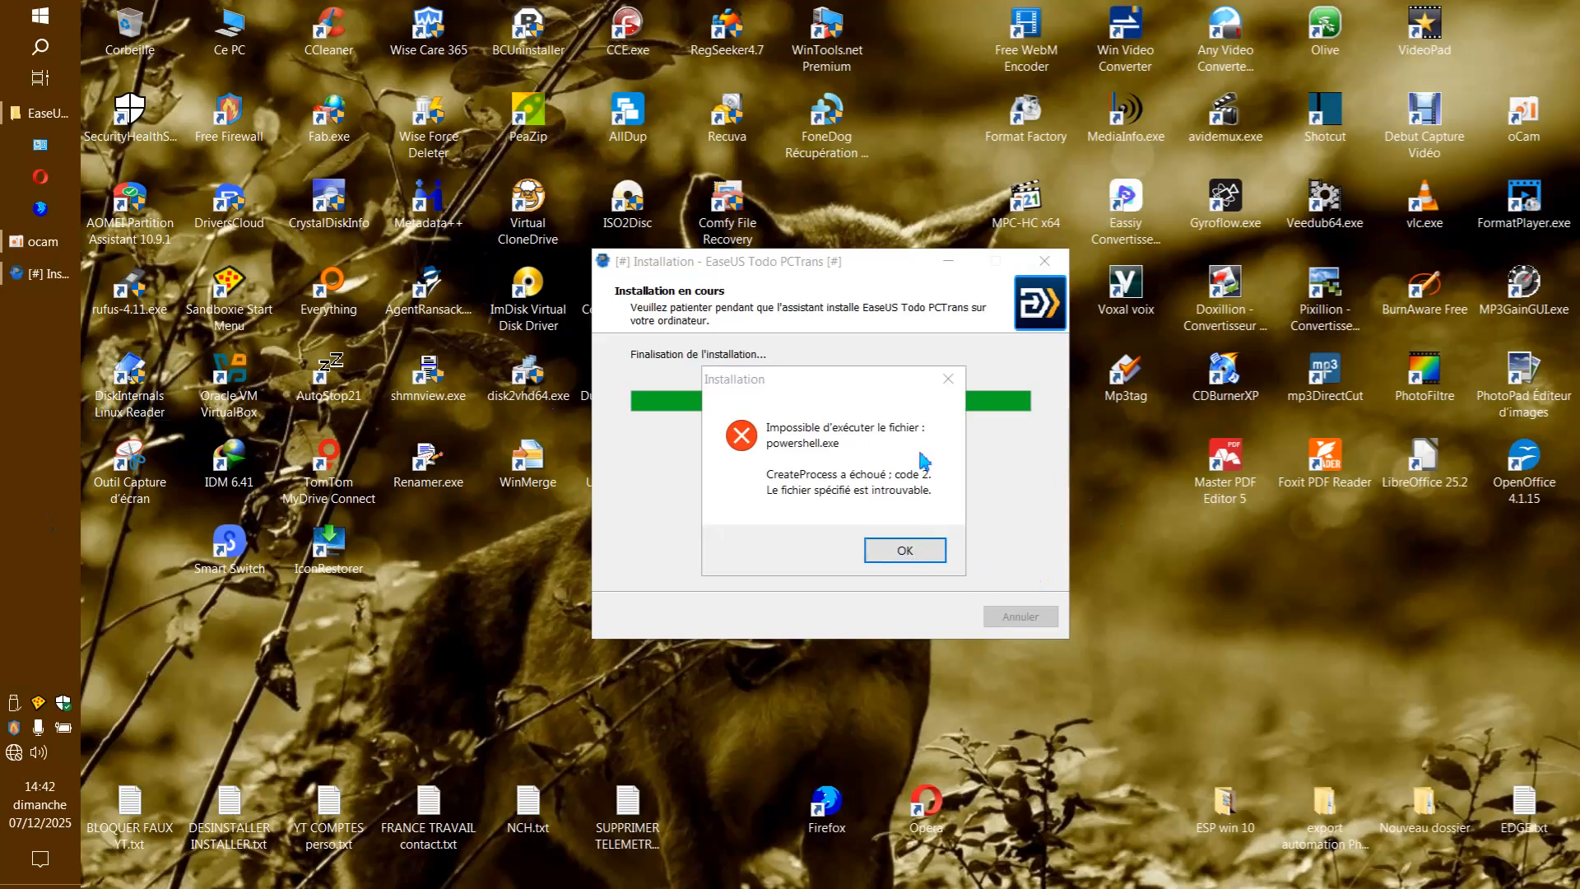
# Dismiss the installer and Sandboxie error messages, and finish the setup with EaseUS Todo PCTrans set to launch.
pyautogui.click(952, 382)
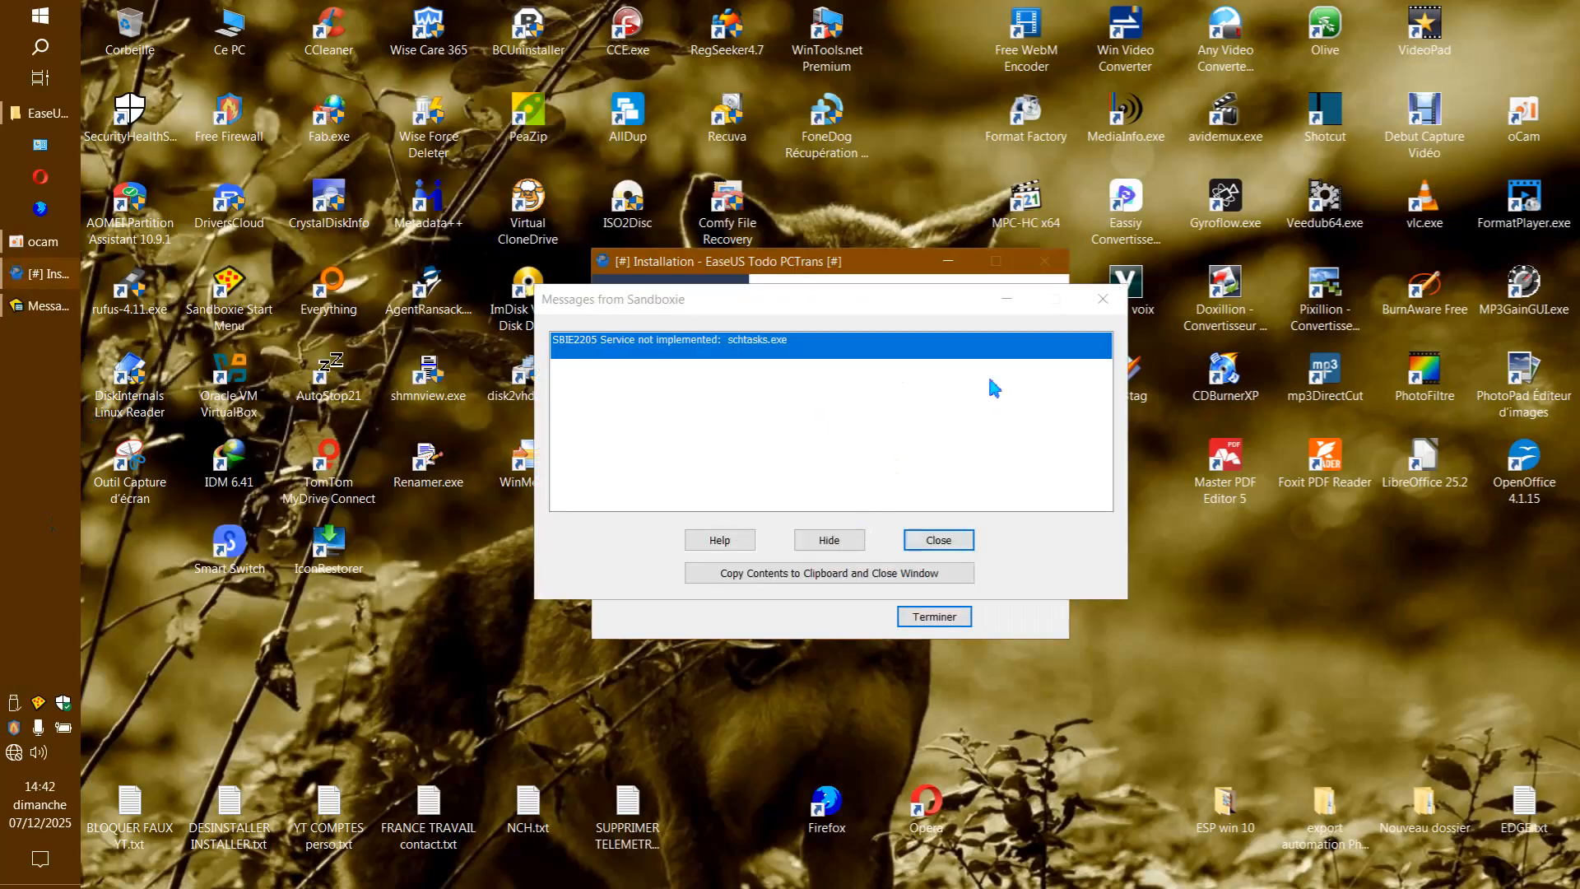
pyautogui.click(1103, 297)
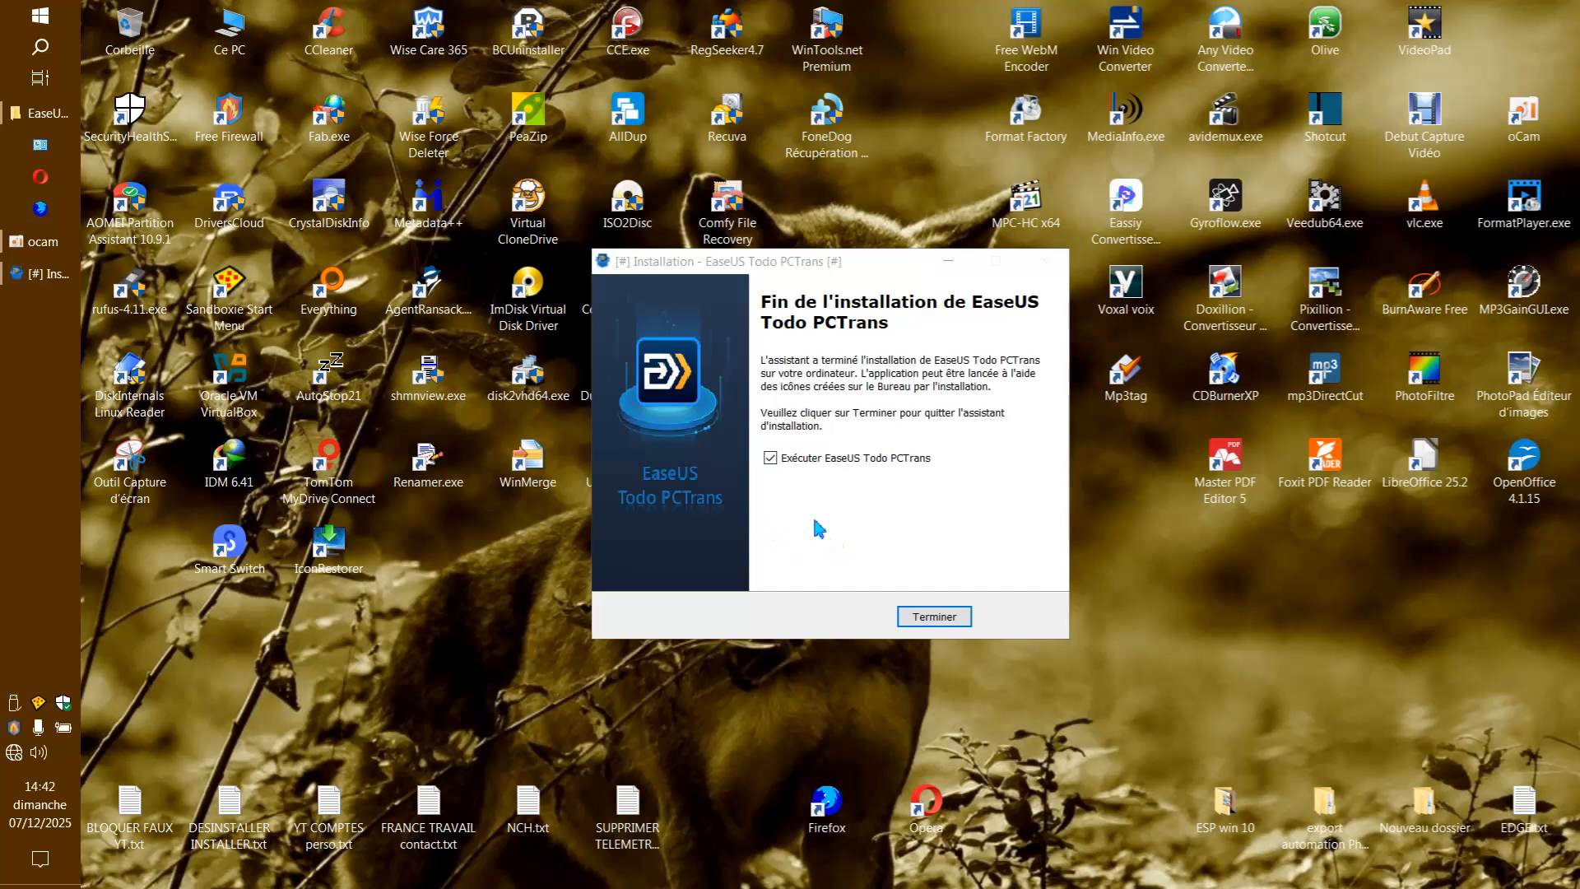
pyautogui.click(936, 619)
pyautogui.click(937, 618)
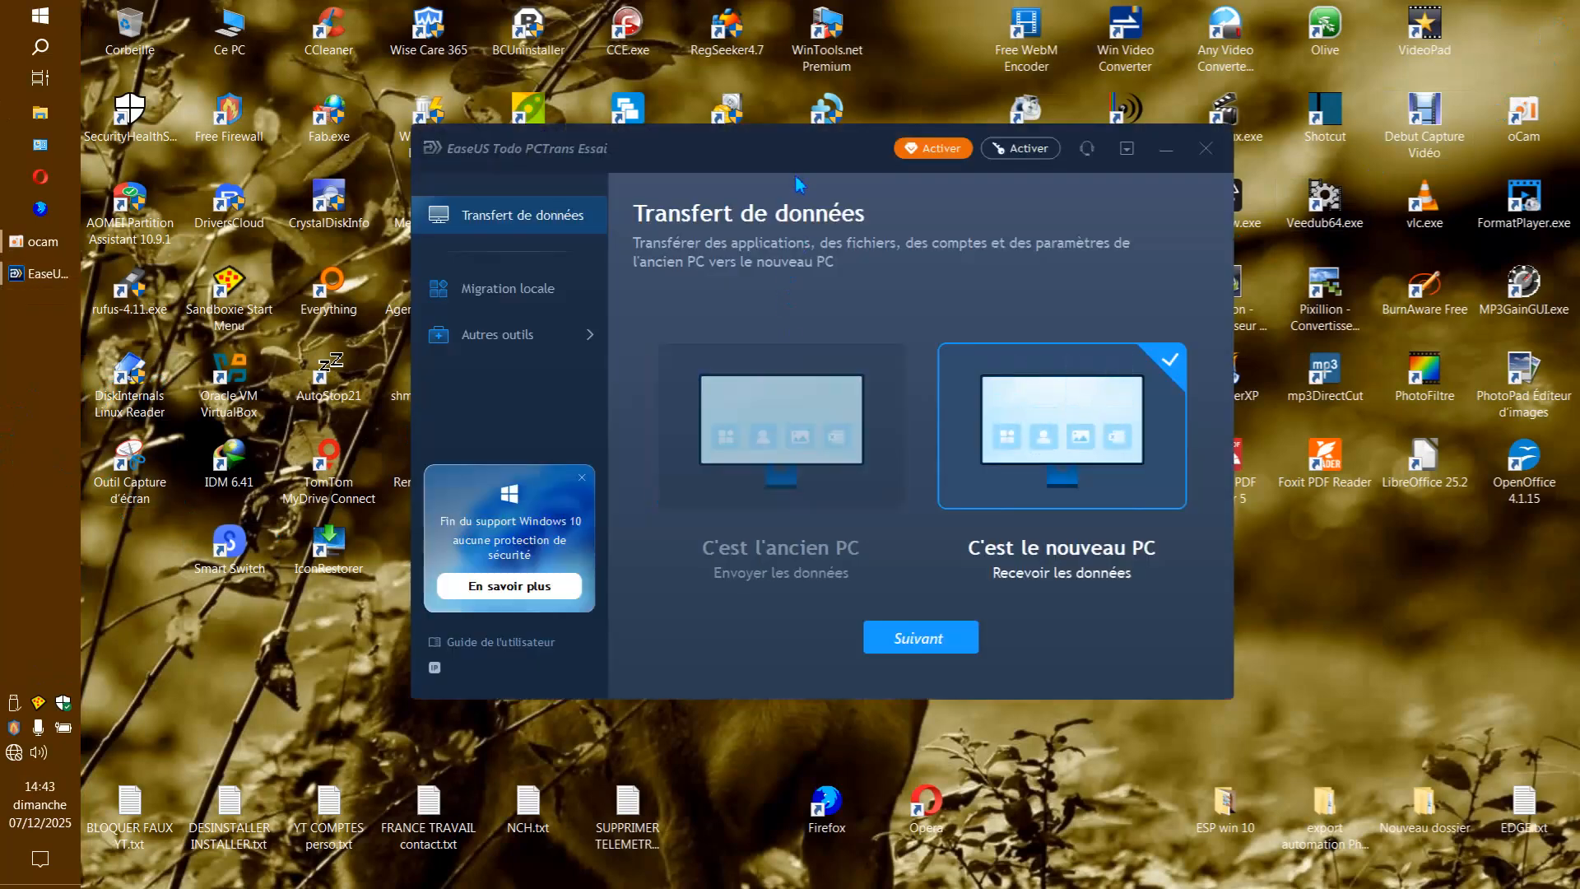
# Reposition the program window, close the Windows 10 end-of-support banner and look over the main menu's options.
pyautogui.moveTo(802, 146); pyautogui.dragTo(773, 218)
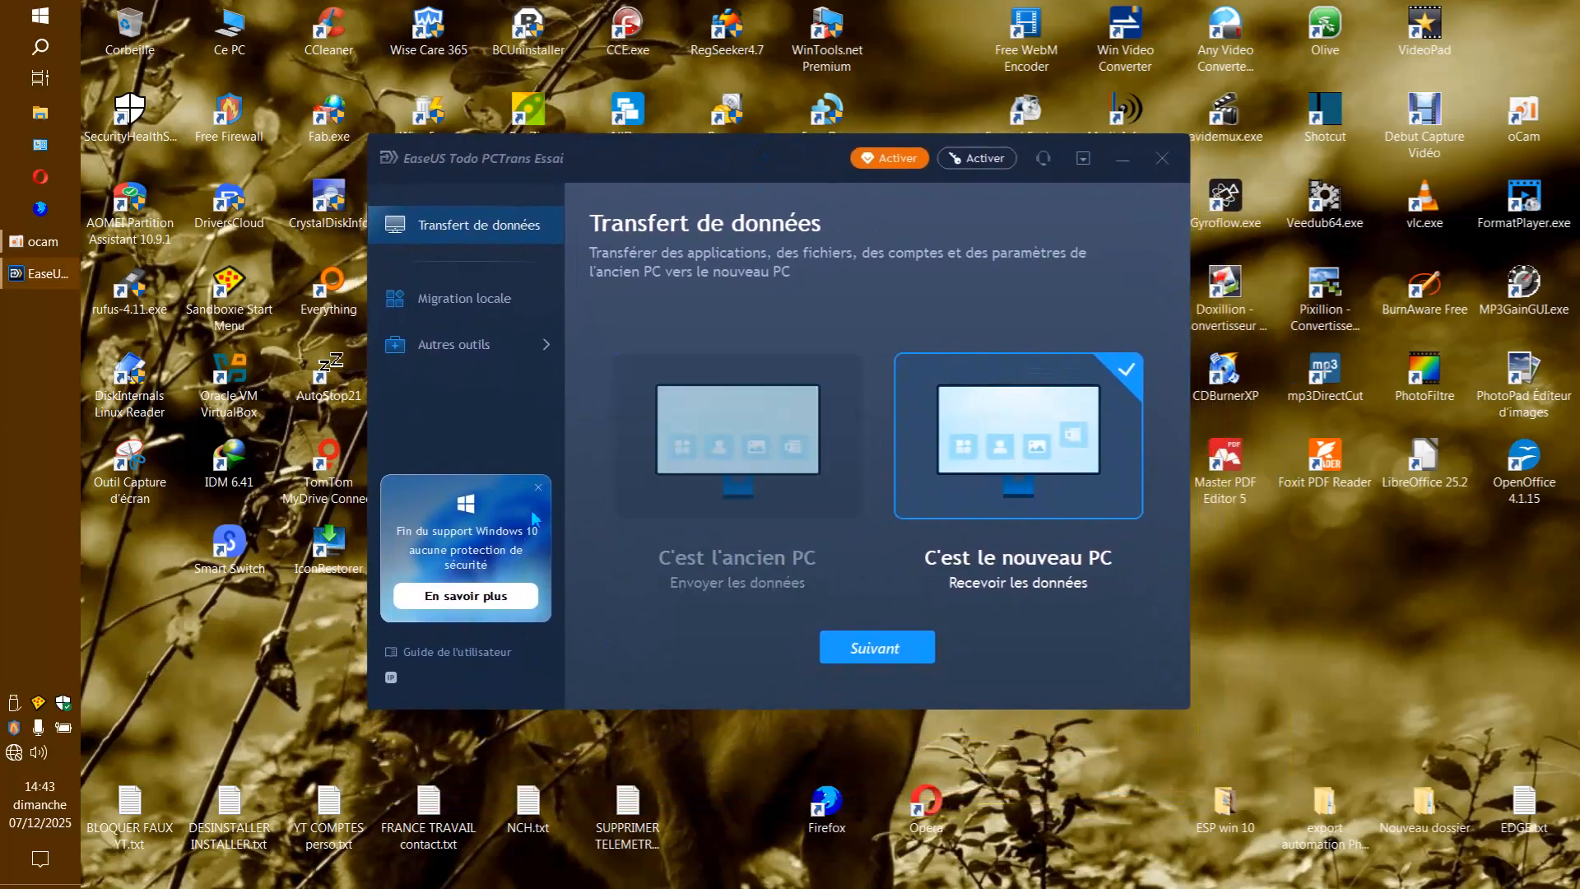
pyautogui.click(538, 488)
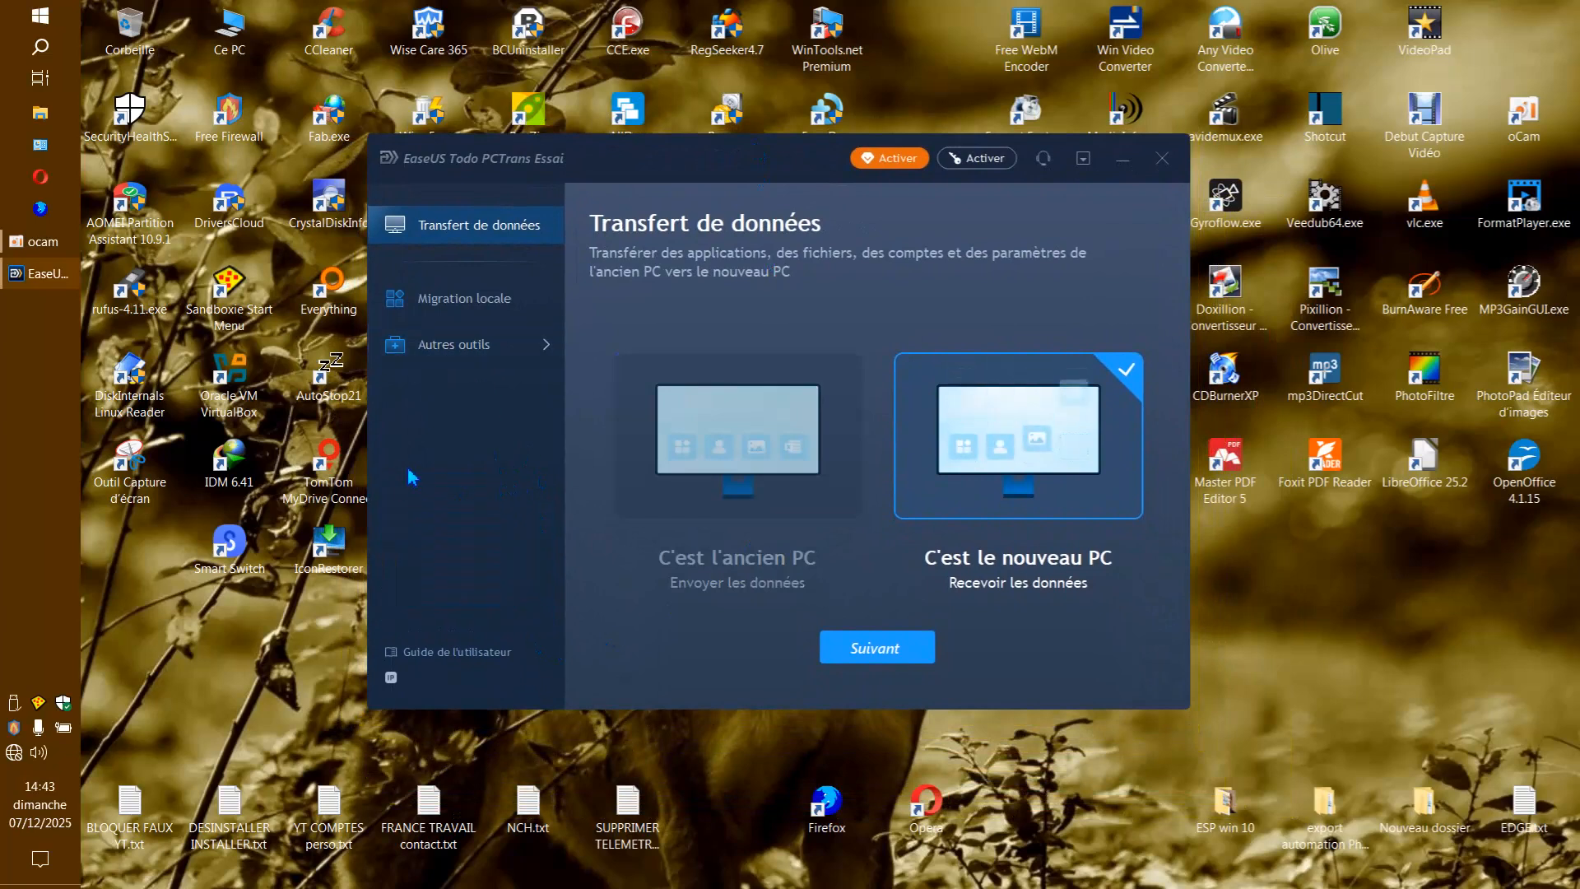
pyautogui.click(1084, 163)
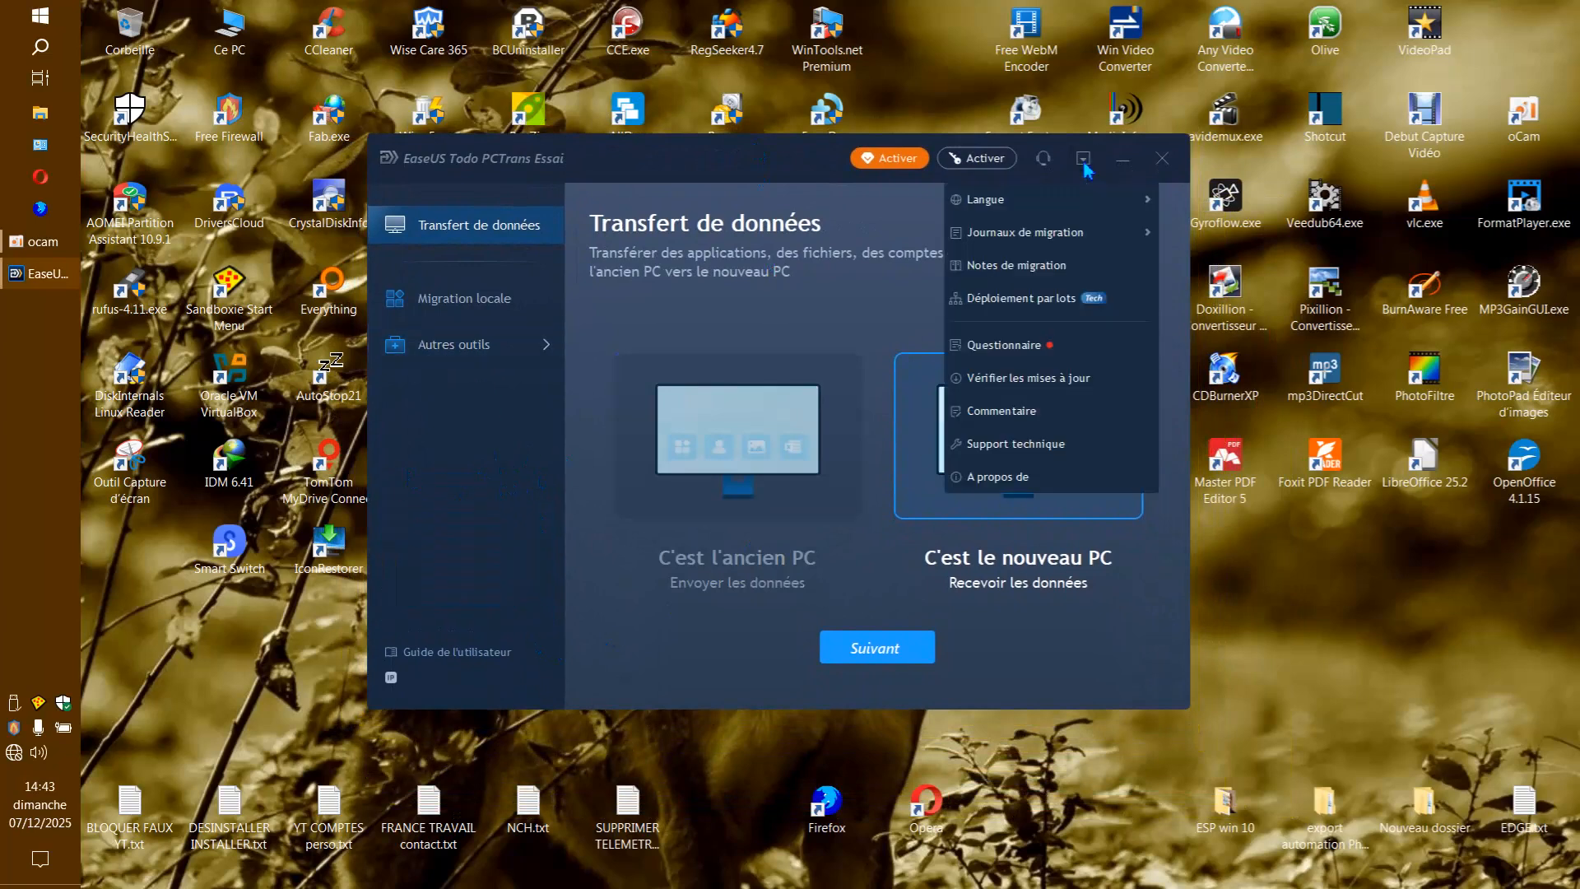
pyautogui.moveTo(1053, 203)
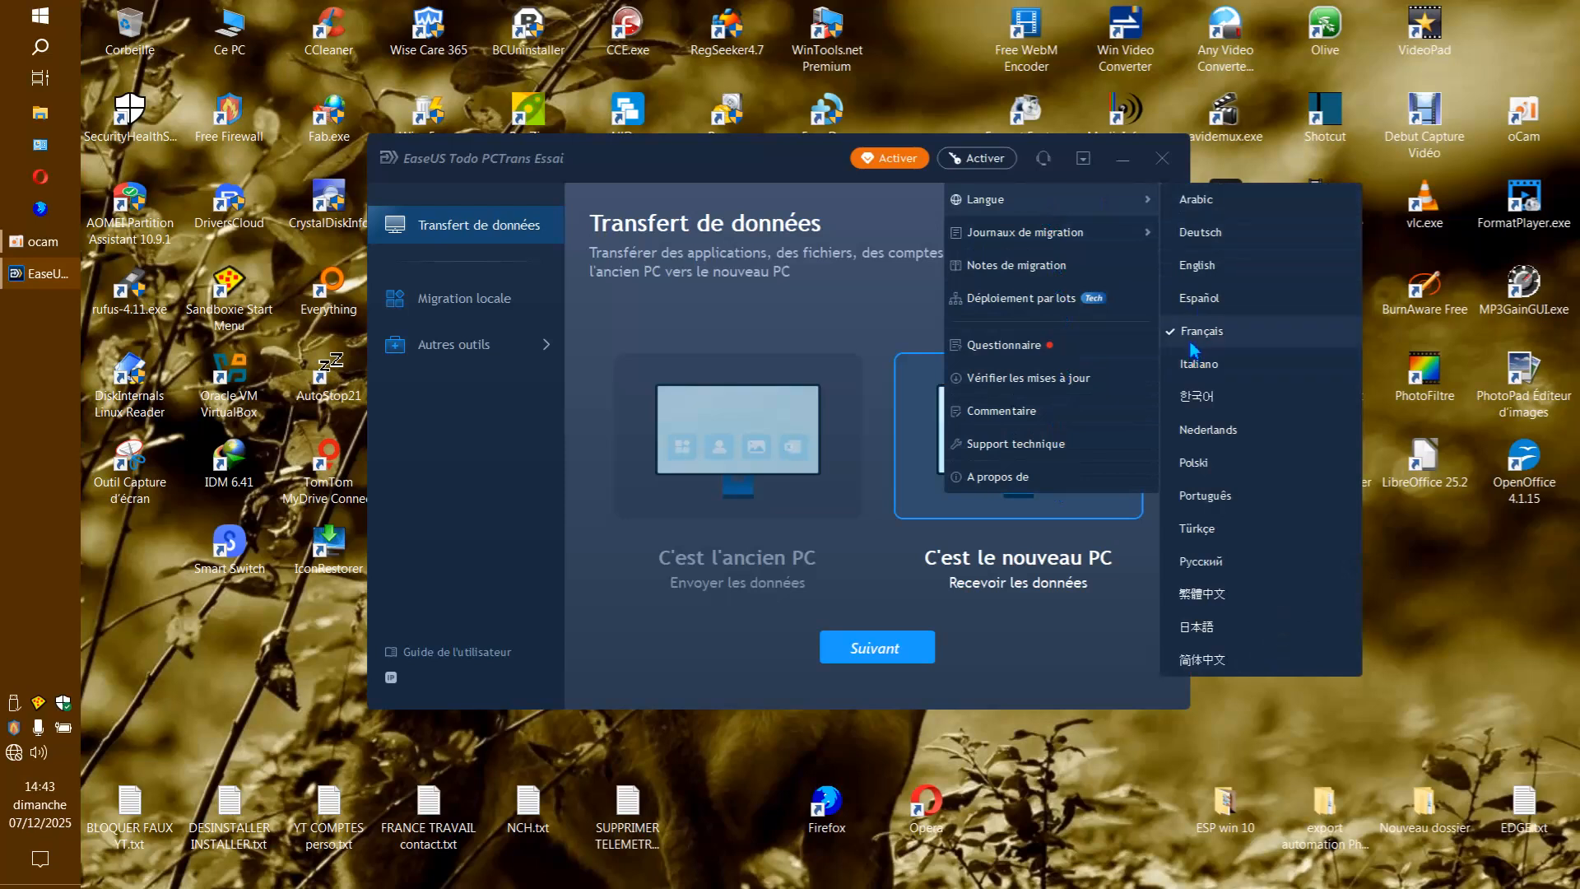
pyautogui.click(796, 161)
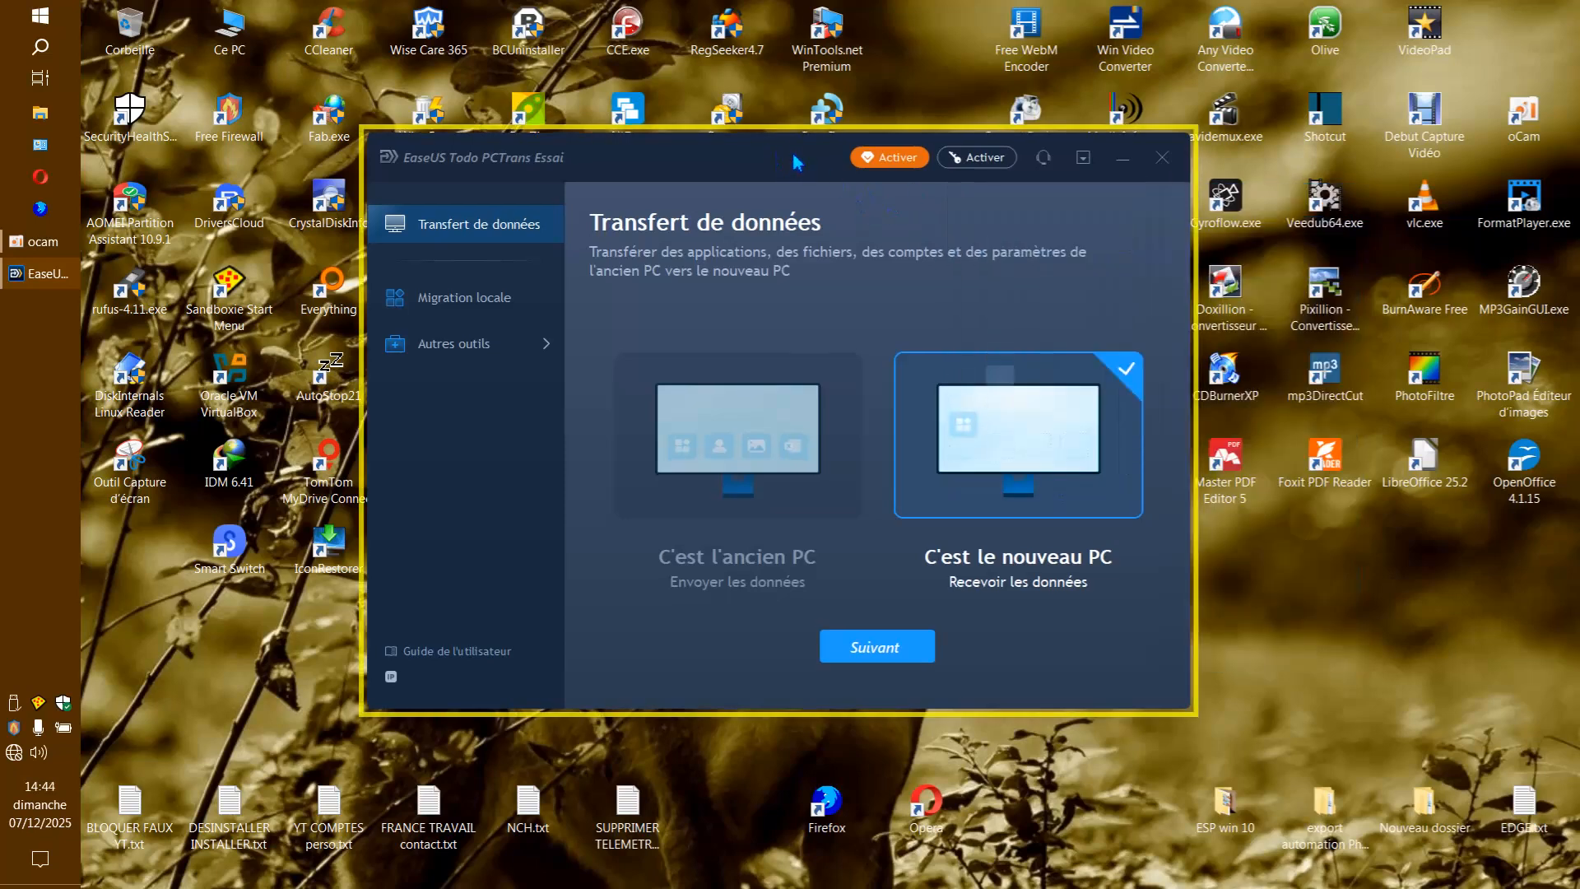
# Examine the additional tools, including app management, and the local migration page, and return to data transfer.
pyautogui.click(473, 343)
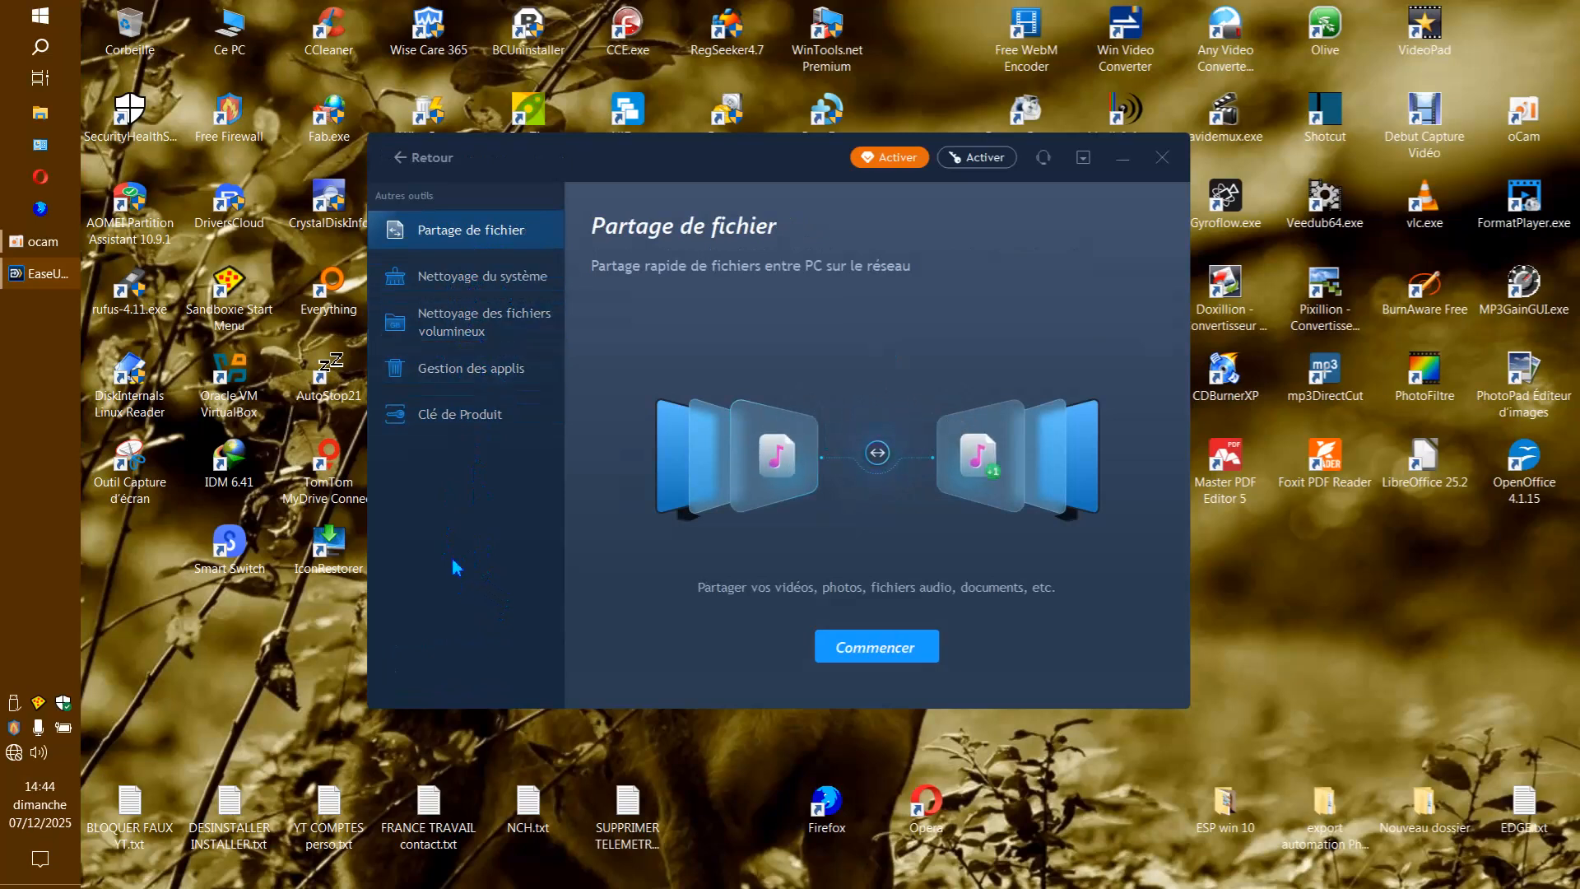
pyautogui.click(505, 382)
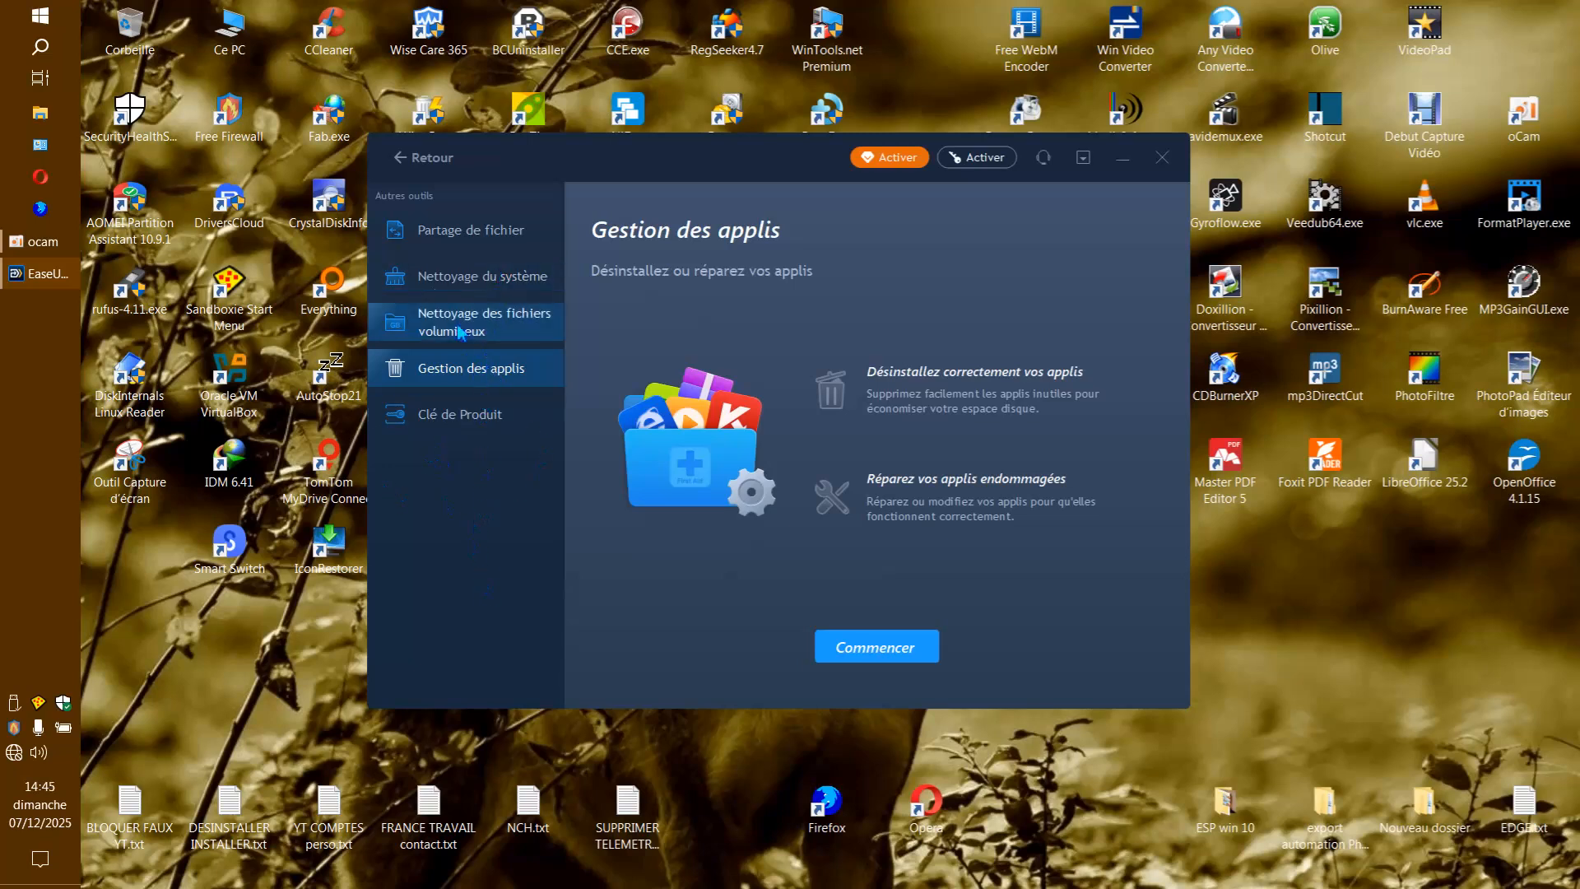
pyautogui.click(414, 159)
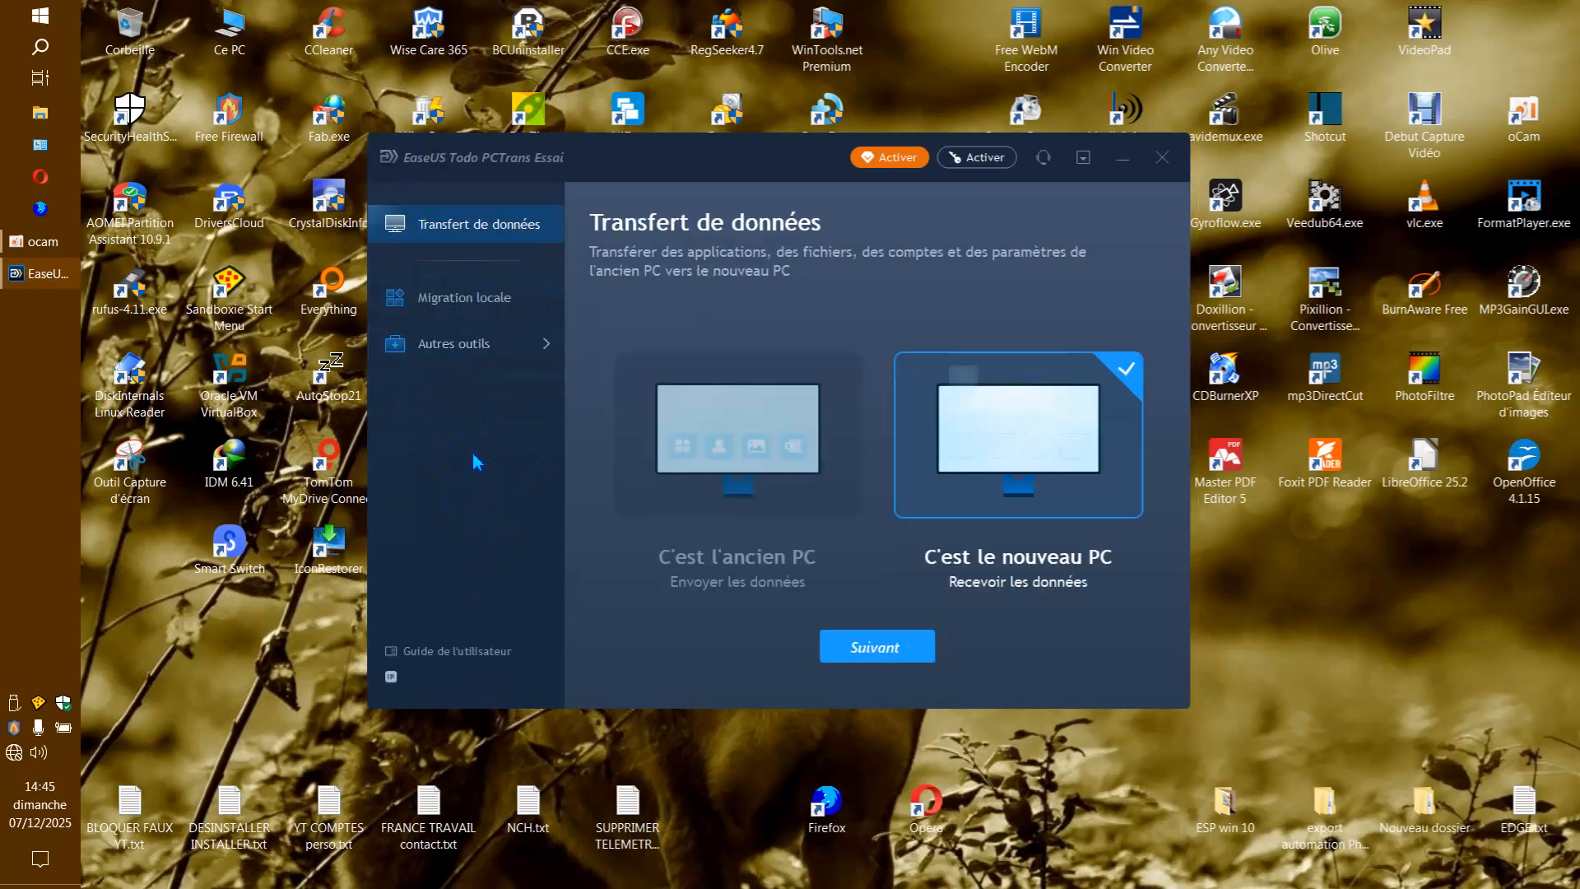
pyautogui.click(495, 304)
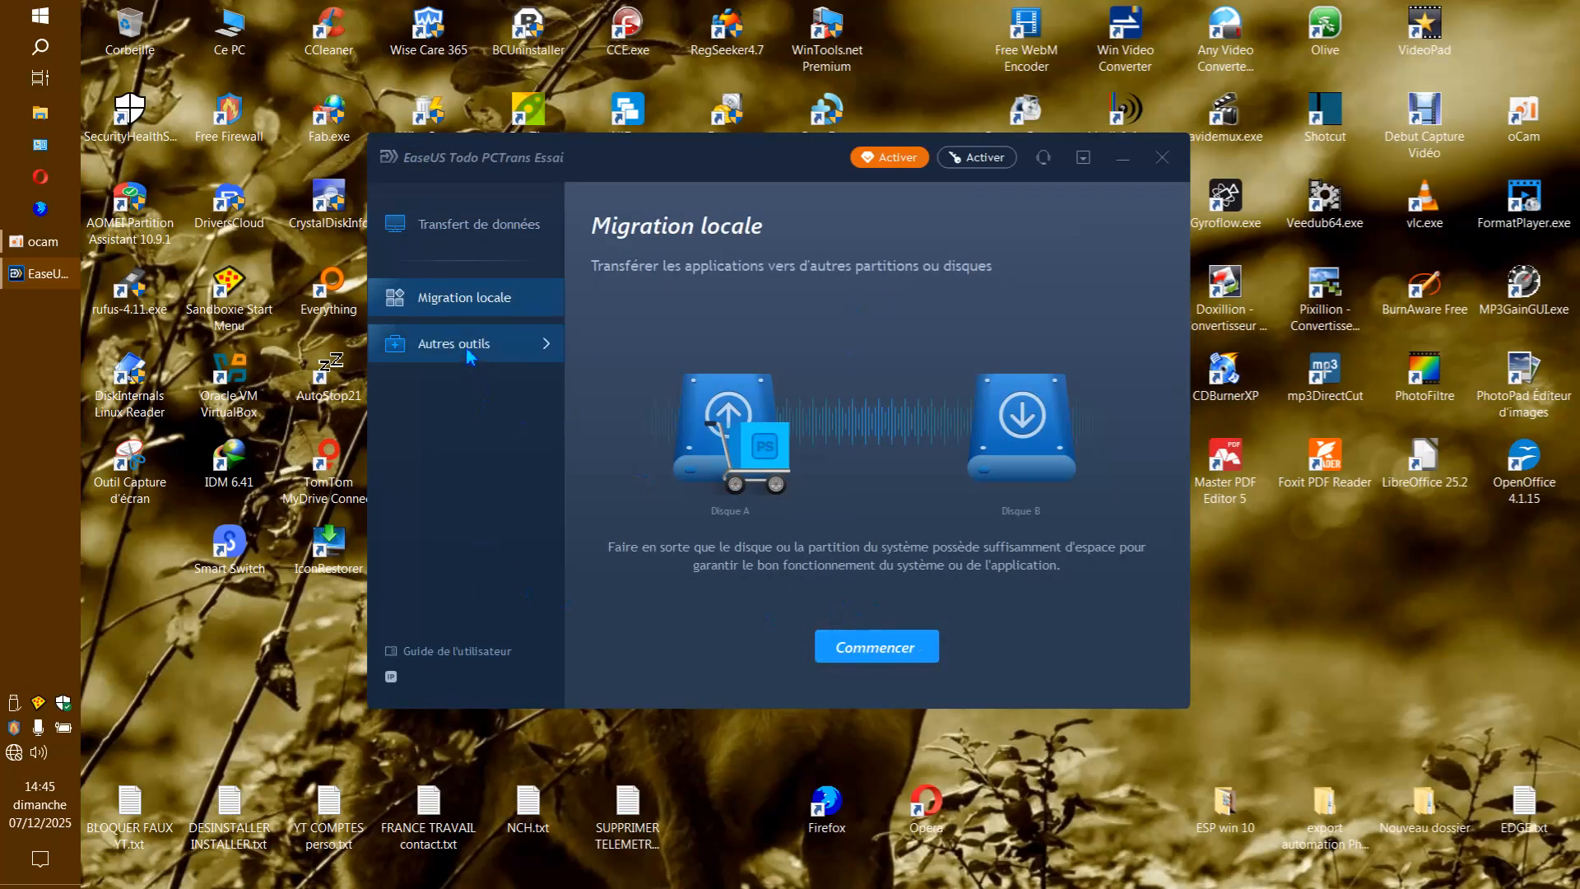
pyautogui.click(480, 237)
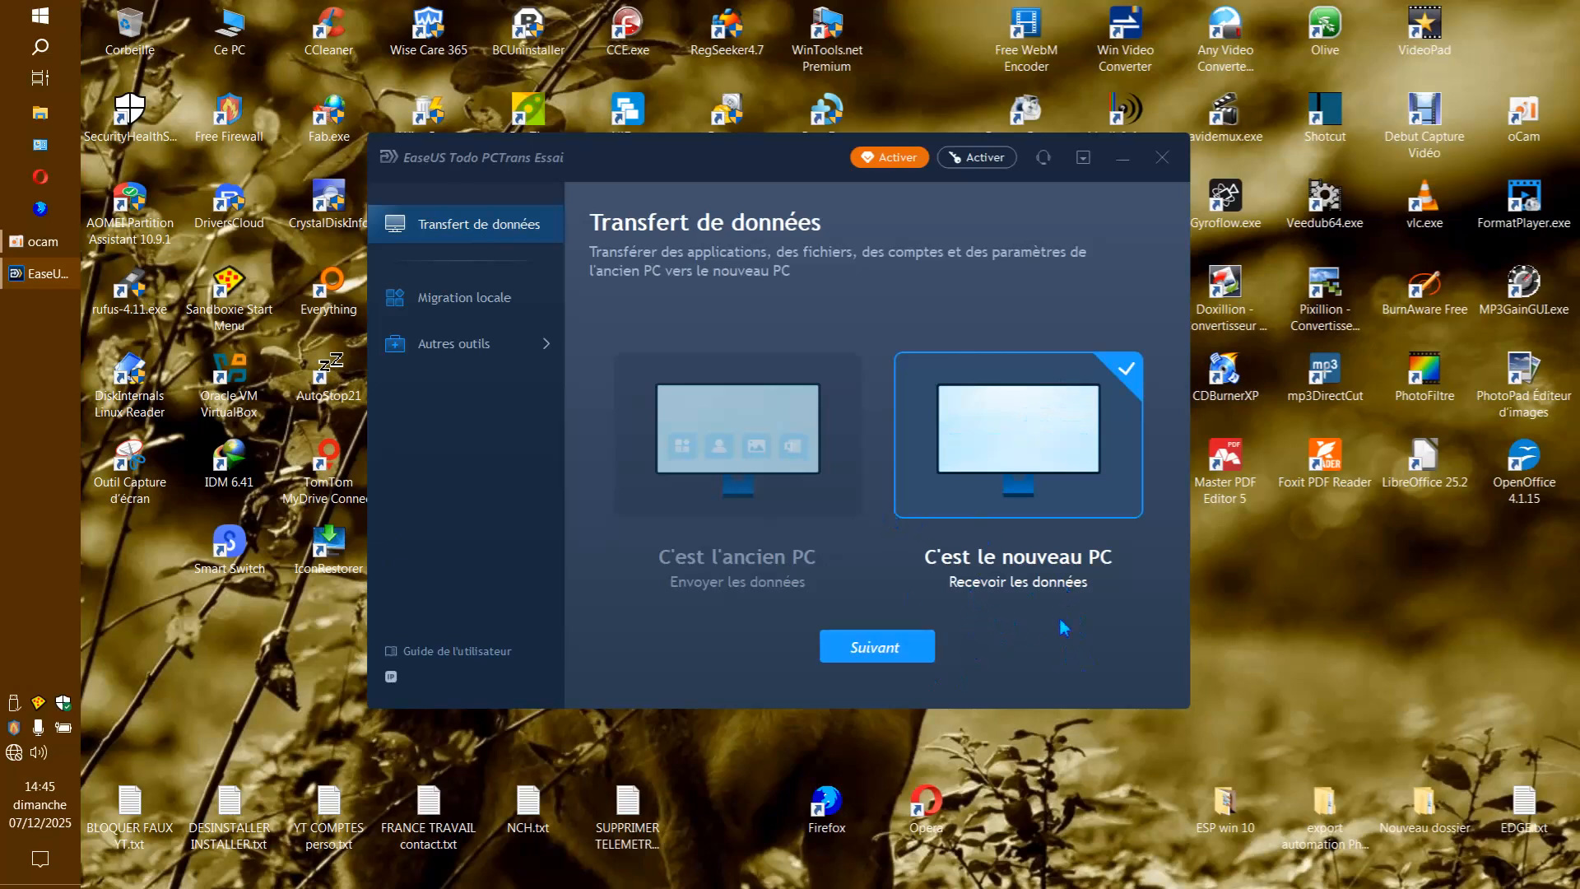
# Designate this computer as the old PC that sends data and choose the transfer by backup mode.
pyautogui.click(745, 469)
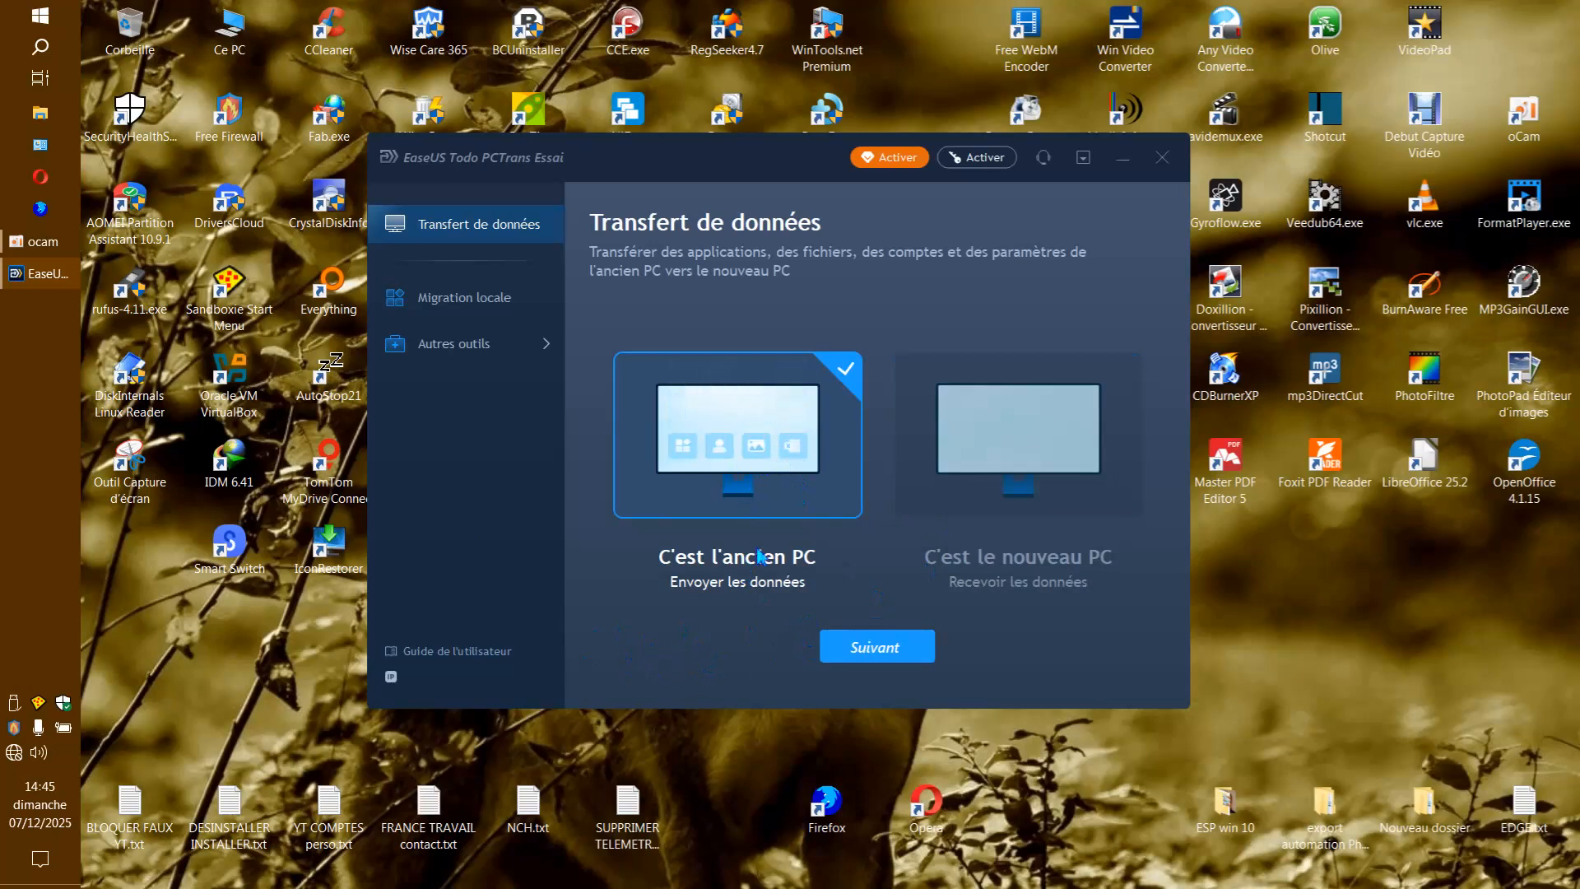
pyautogui.click(889, 651)
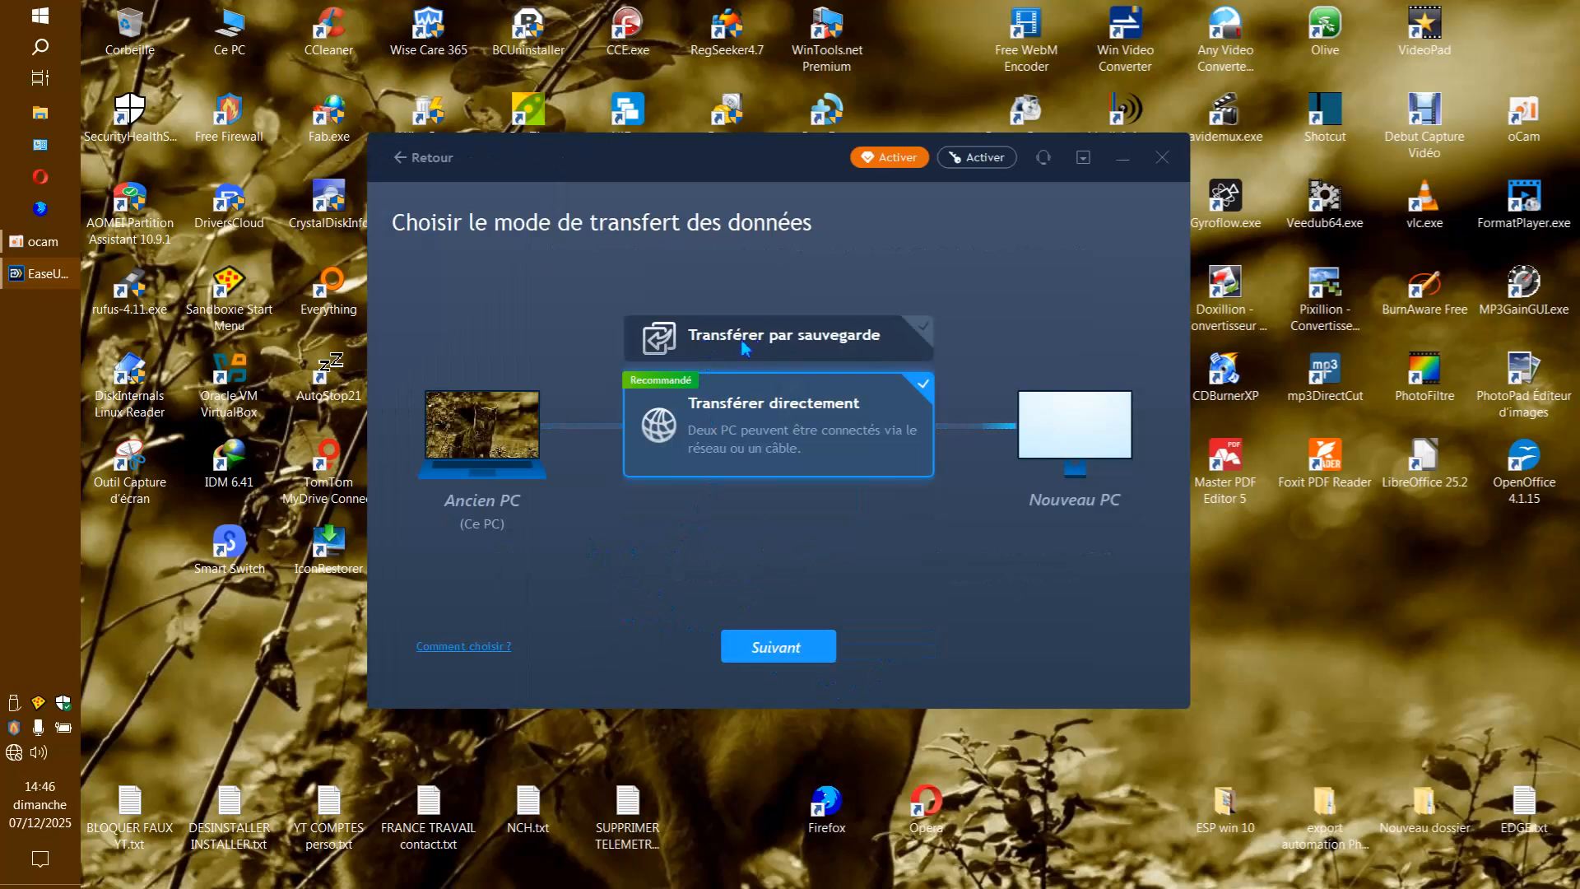
pyautogui.click(806, 340)
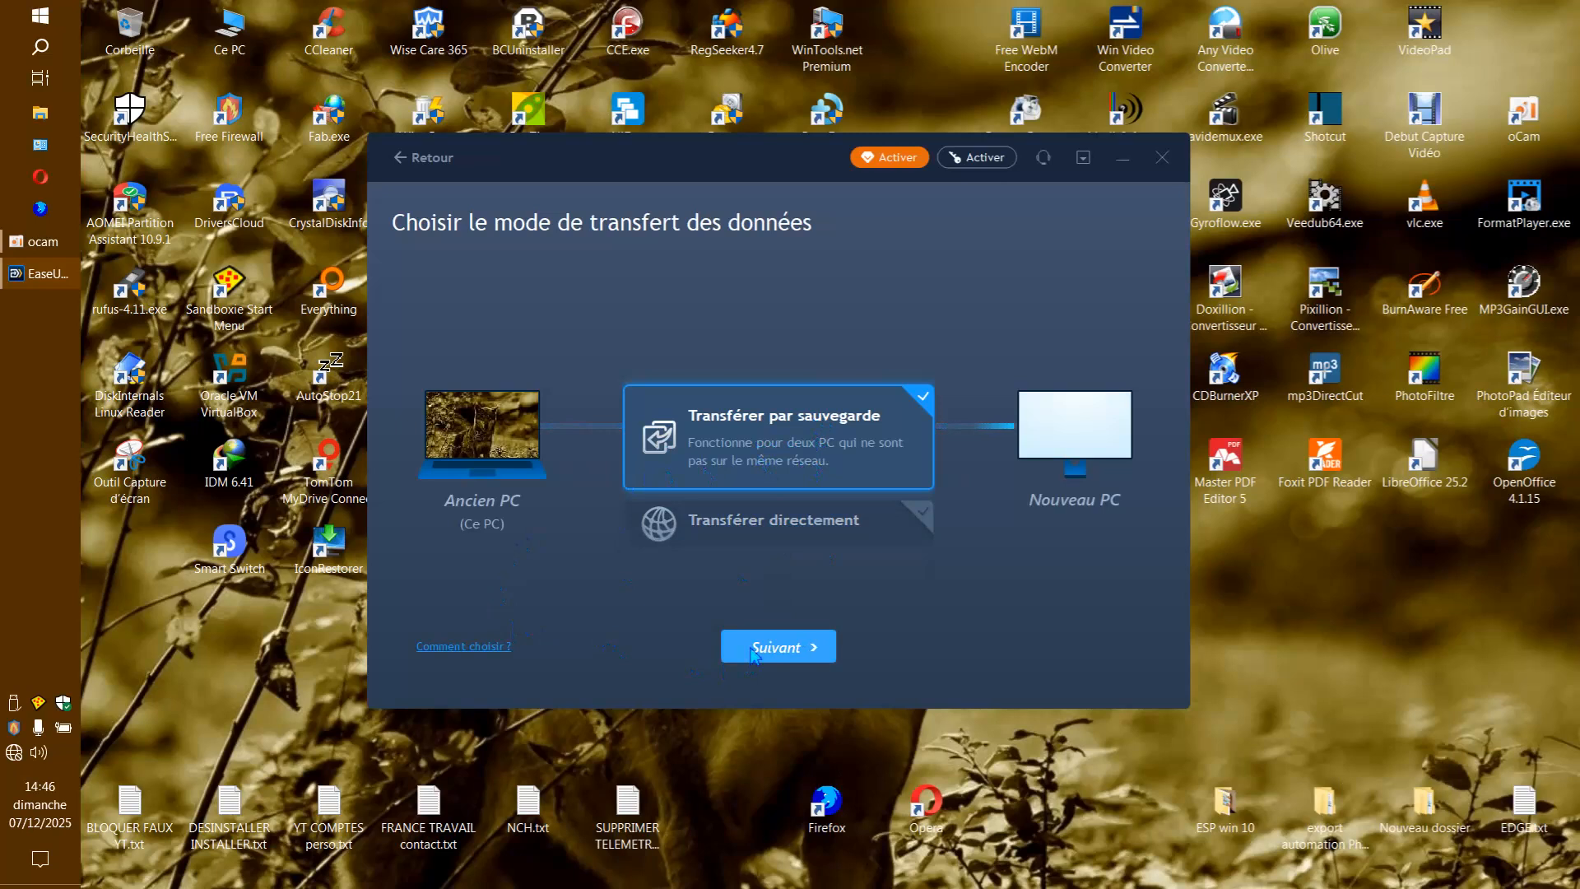
pyautogui.click(814, 647)
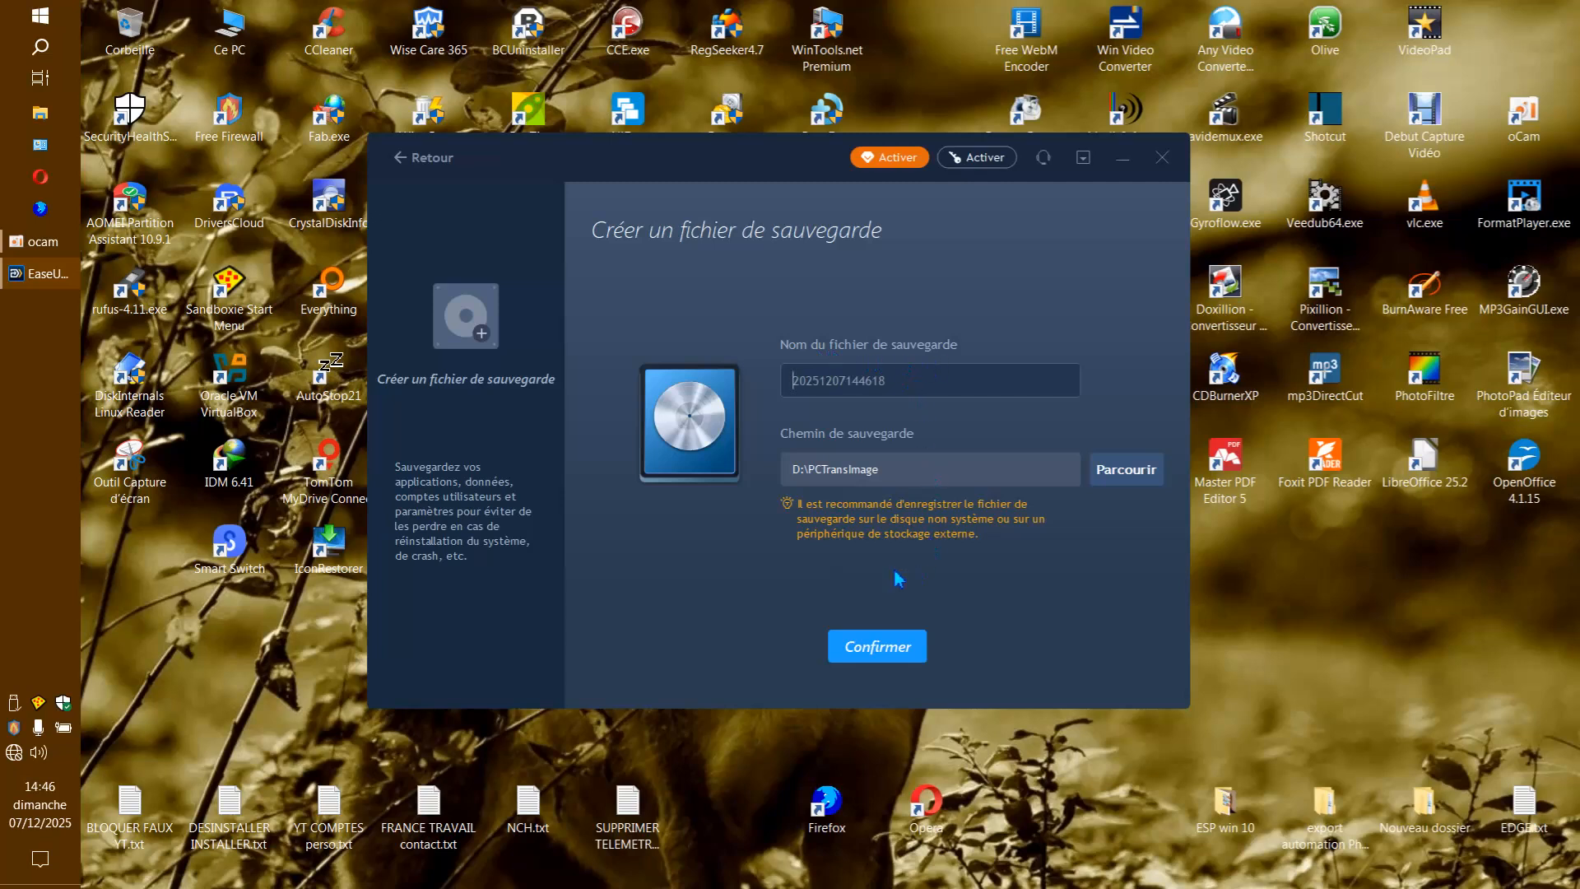
# Set the backup's save path to F:\, enter 0 as the backup file name and confirm the backup settings.
pyautogui.click(1124, 470)
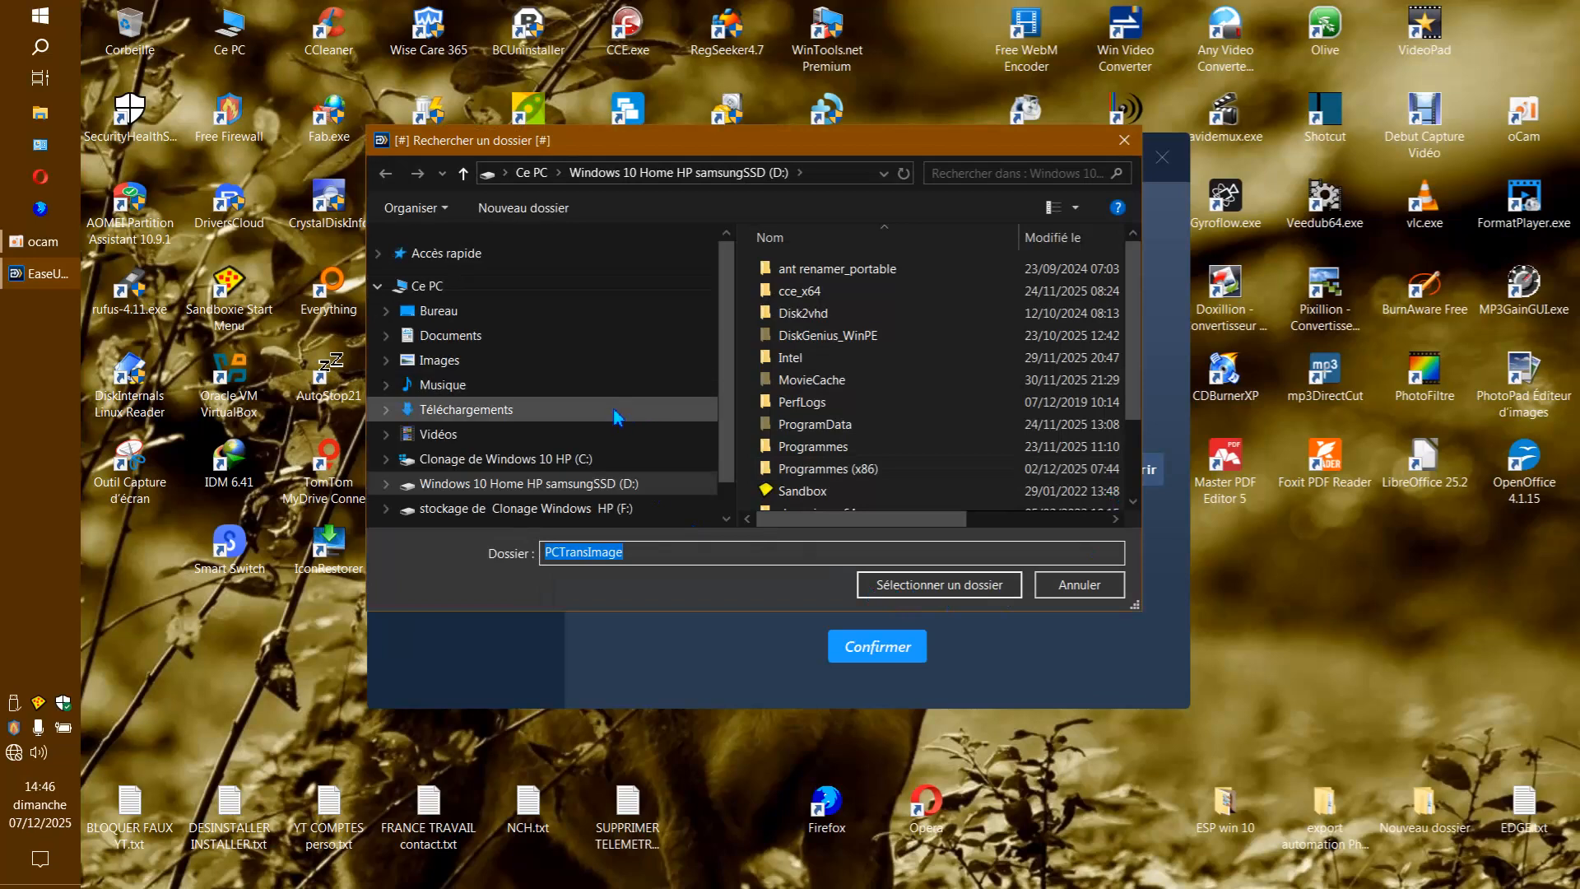
pyautogui.click(547, 509)
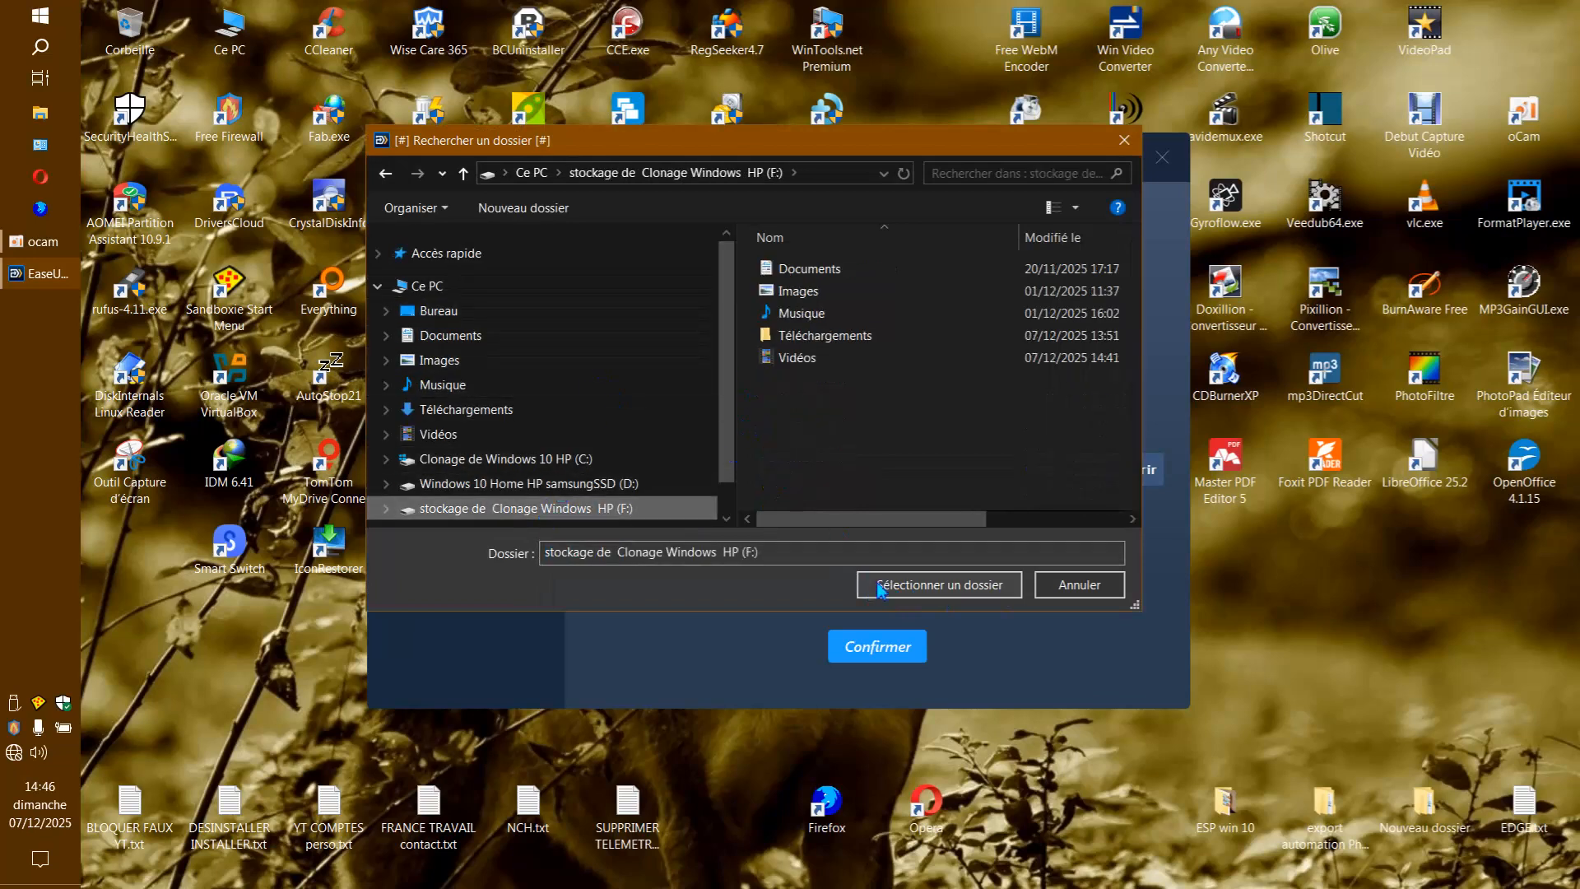
pyautogui.click(905, 592)
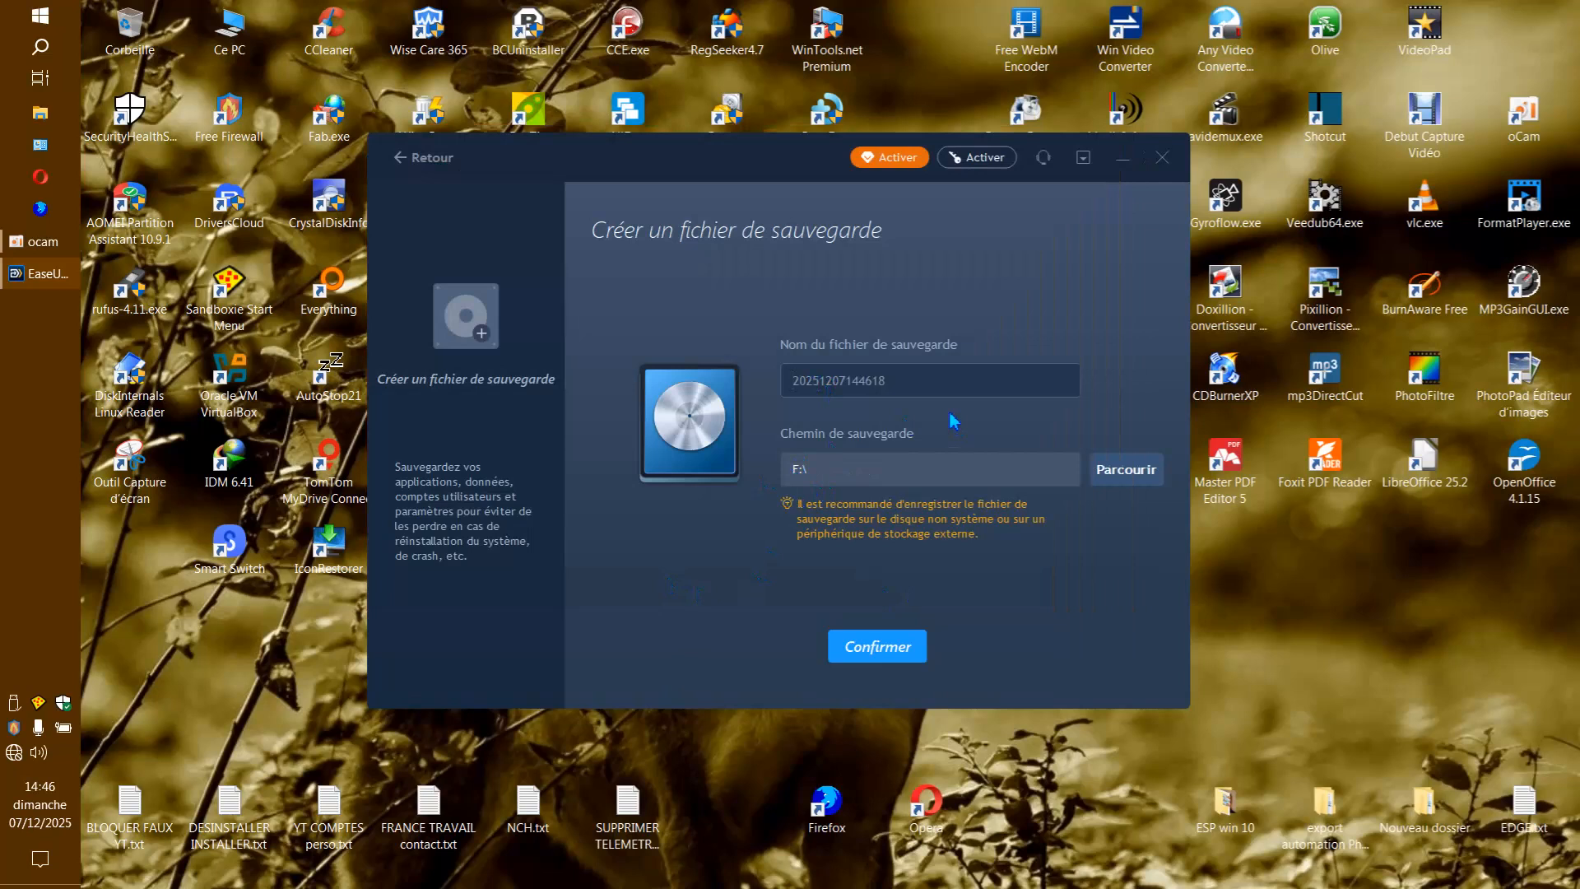
pyautogui.hotkey('ctrl', 'a')
pyautogui.write('0')
pyautogui.click(848, 651)
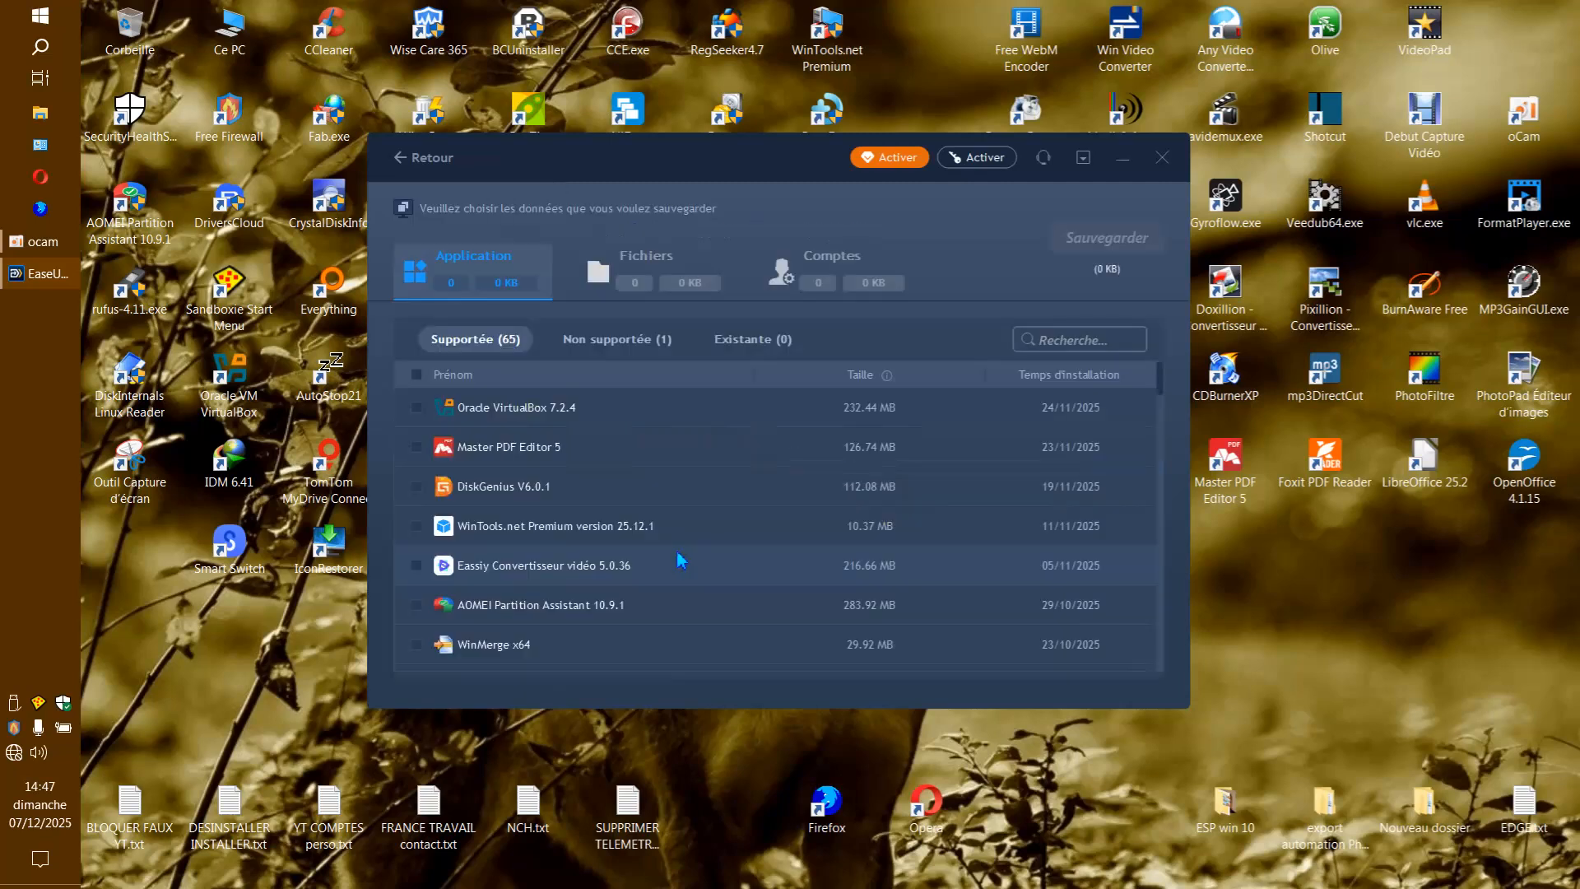
# Move the window higher on the desktop and examine the lists of unsupported and supported applications for backup.
pyautogui.moveTo(803, 159); pyautogui.dragTo(829, 107)
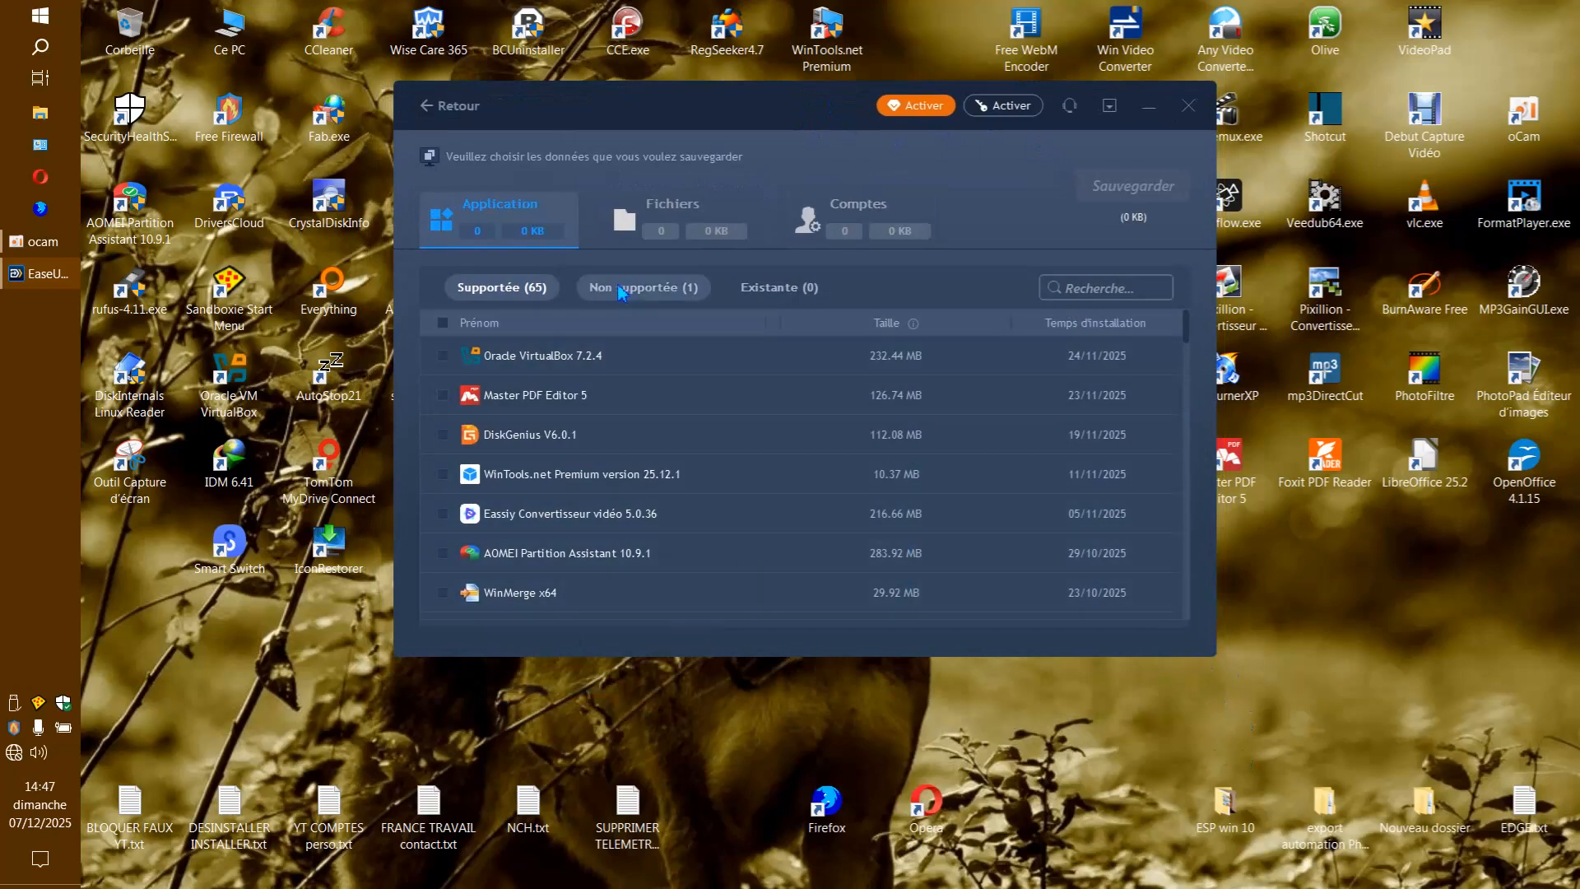
pyautogui.click(642, 291)
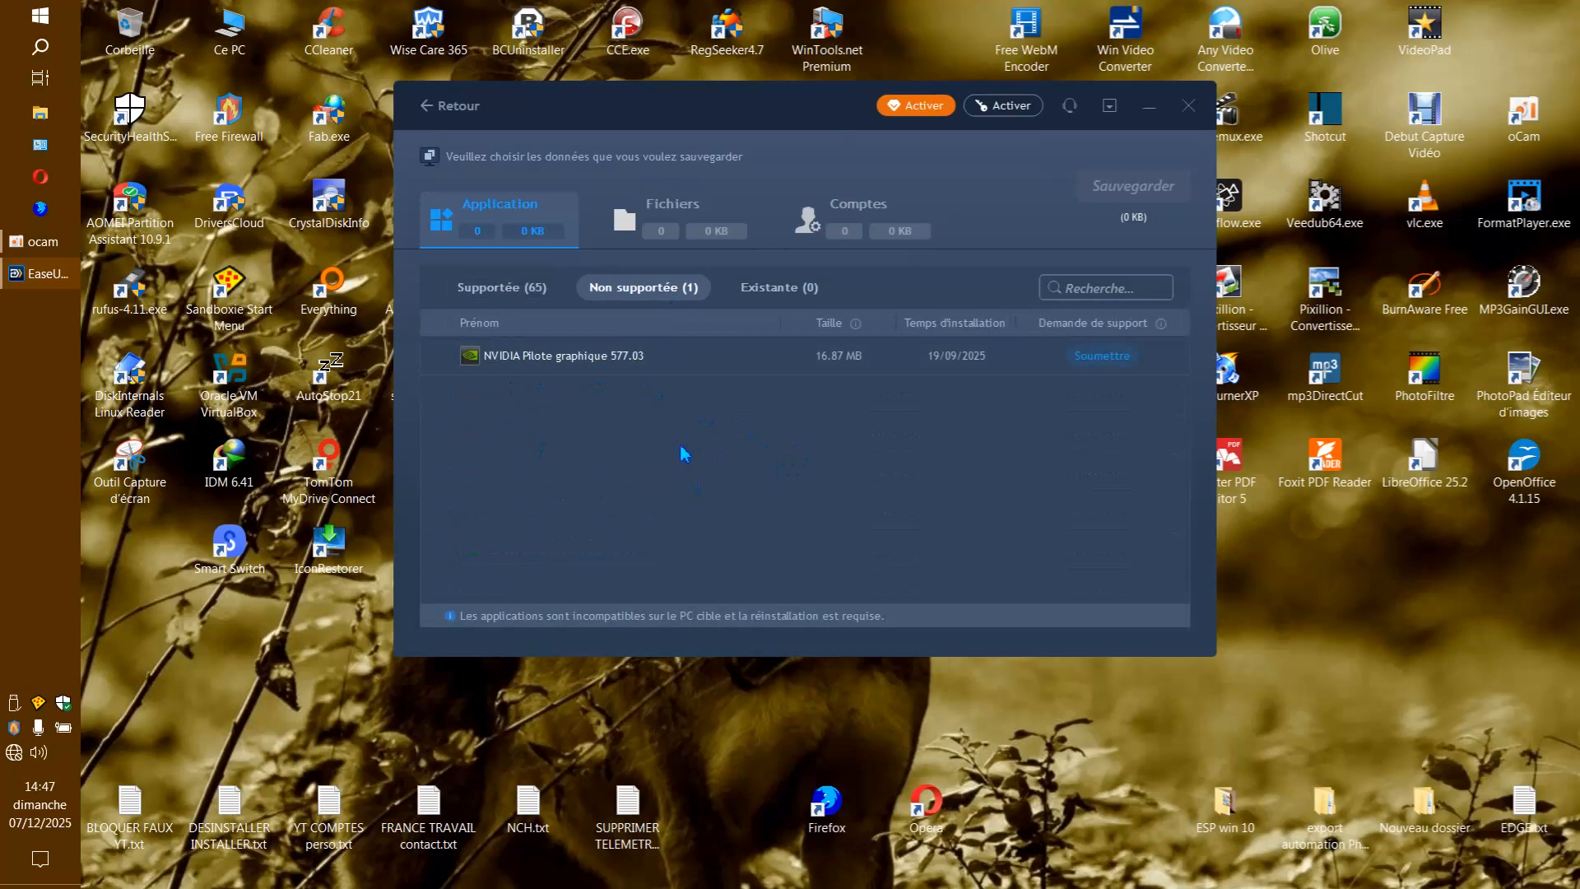
pyautogui.click(502, 287)
pyautogui.scroll(-5, 672, 471)
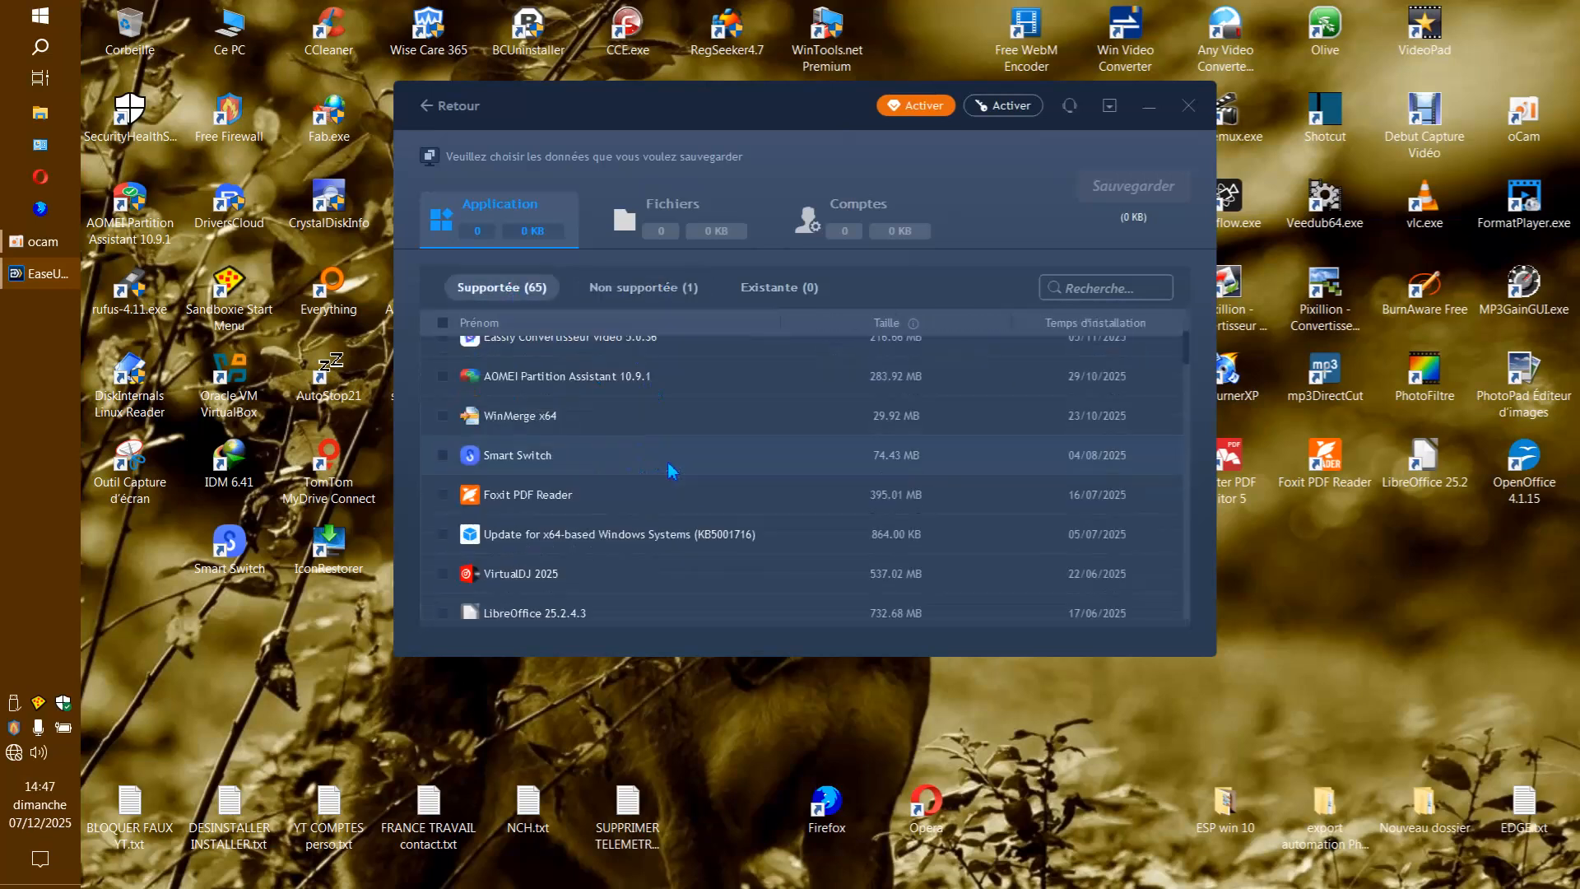
pyautogui.scroll(-15, 672, 471)
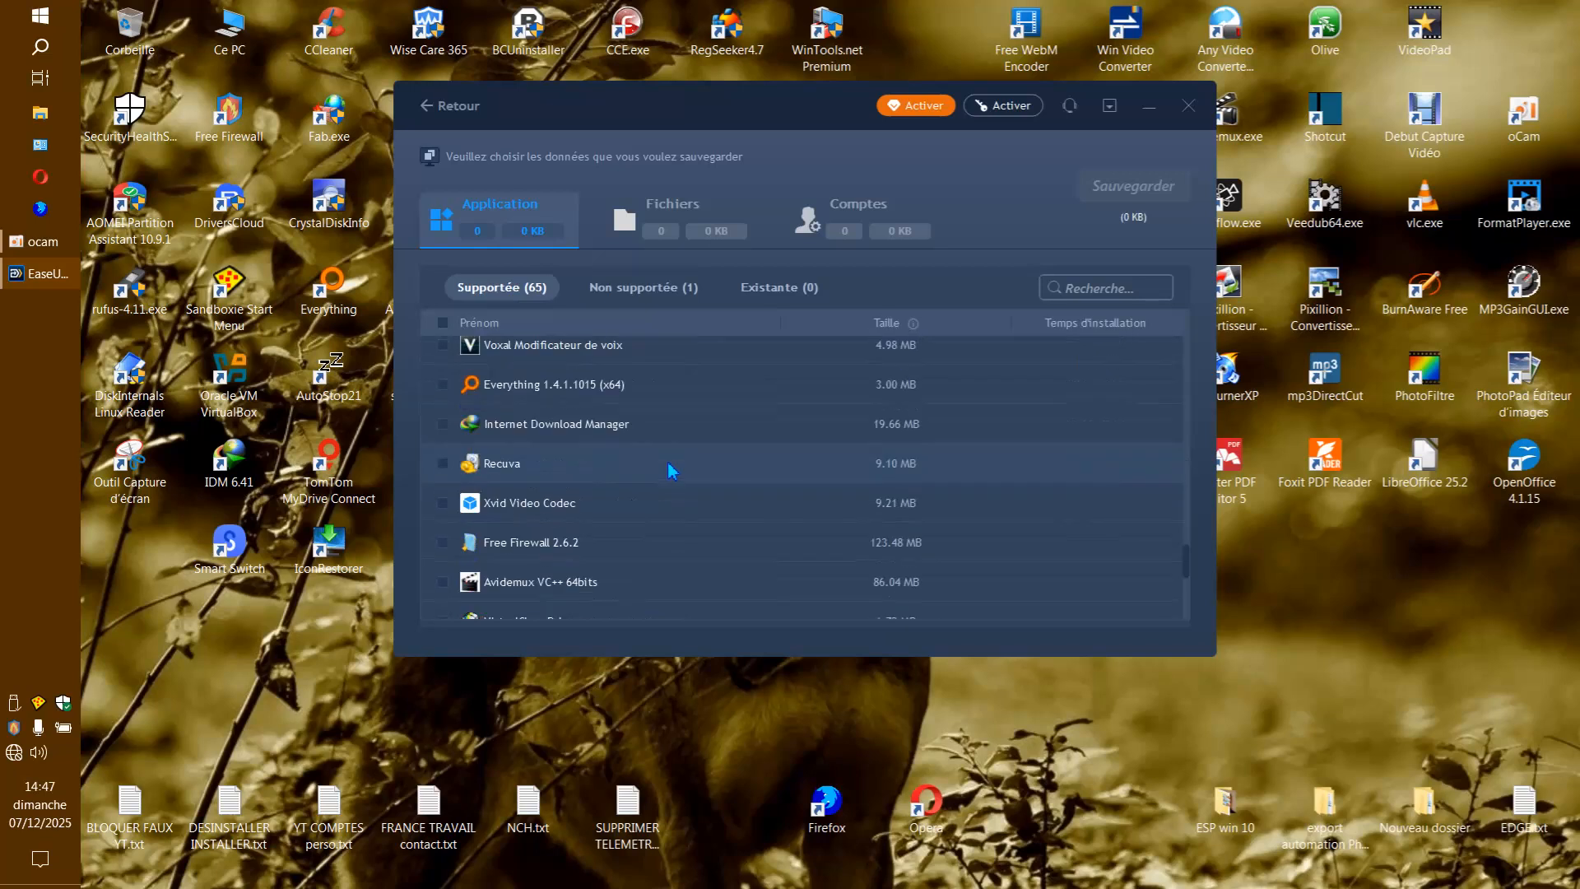
pyautogui.scroll(3, 681, 475)
pyautogui.scroll(-3, 685, 473)
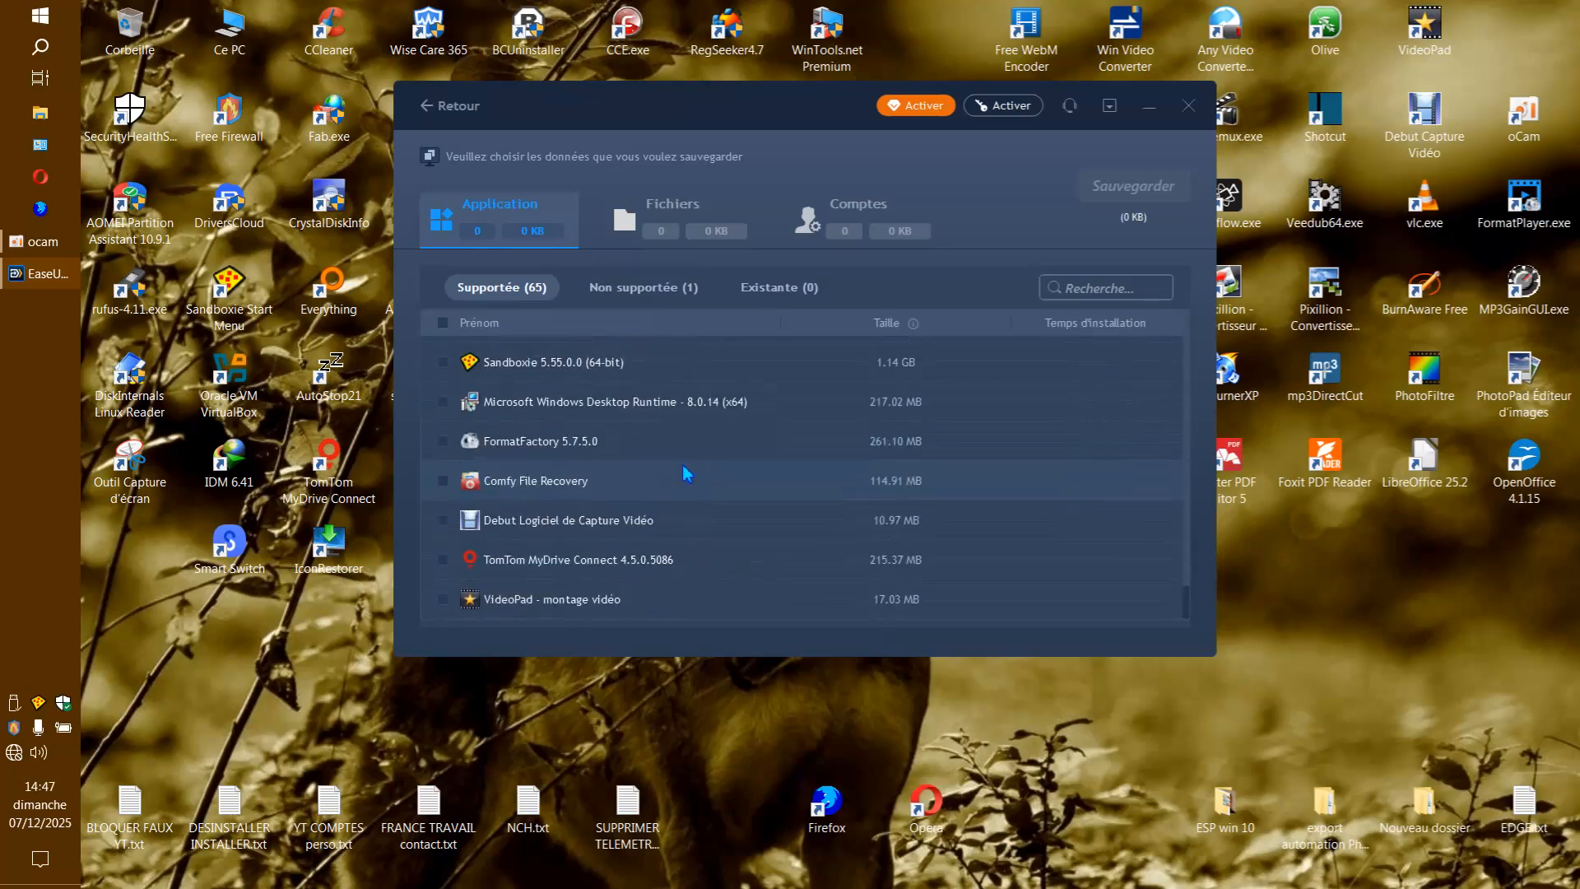
# Examine the full list of supported applications, sort it by name and look through it again.
pyautogui.scroll(15, 696, 461)
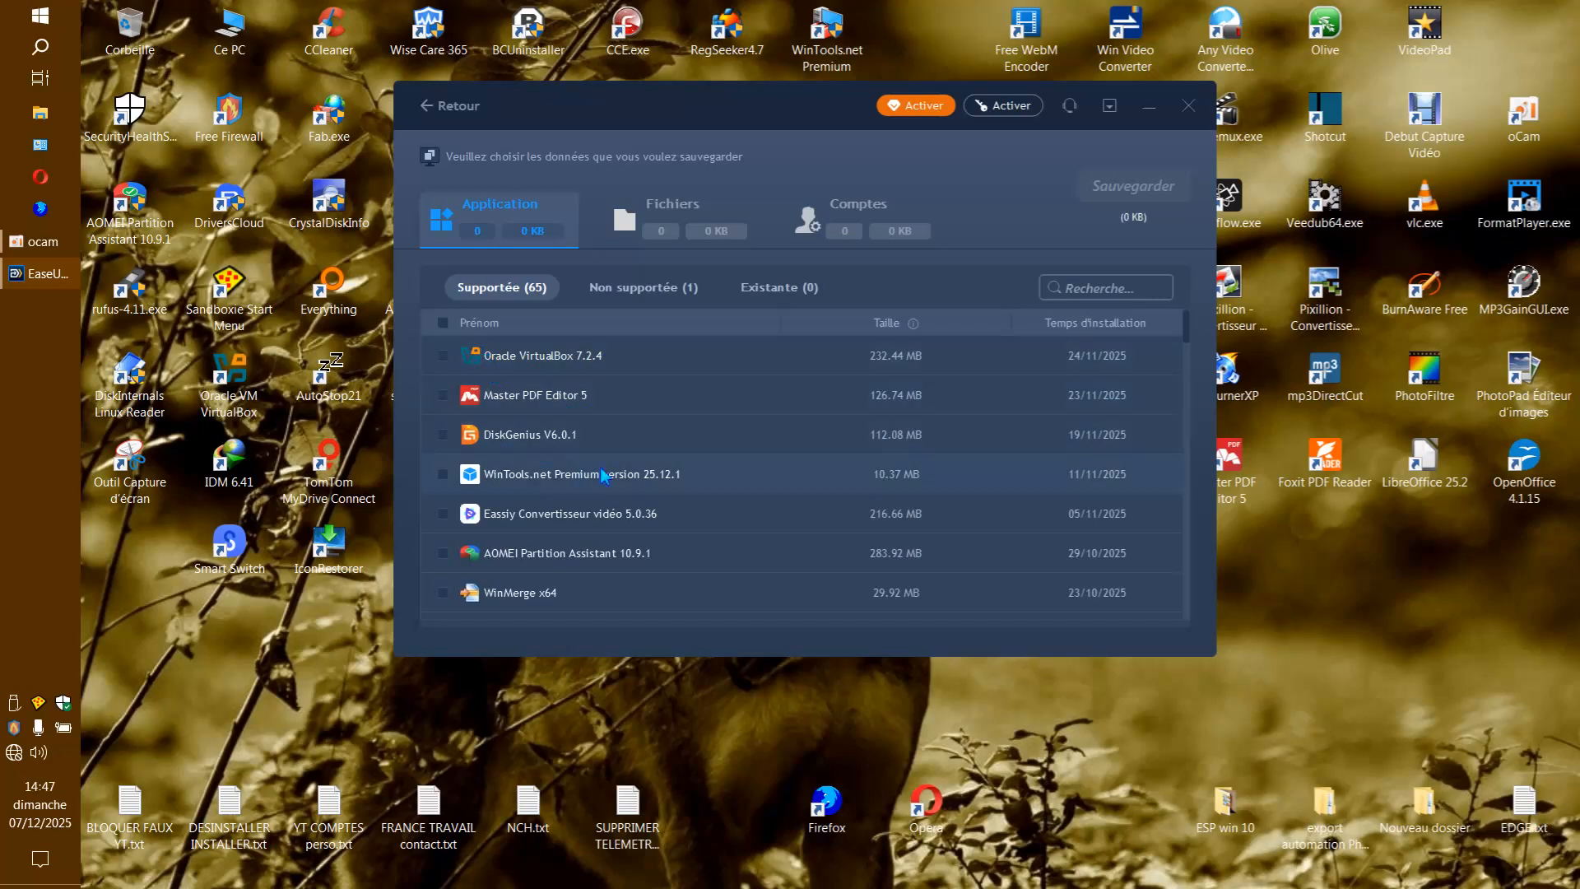
pyautogui.scroll(-12, 573, 536)
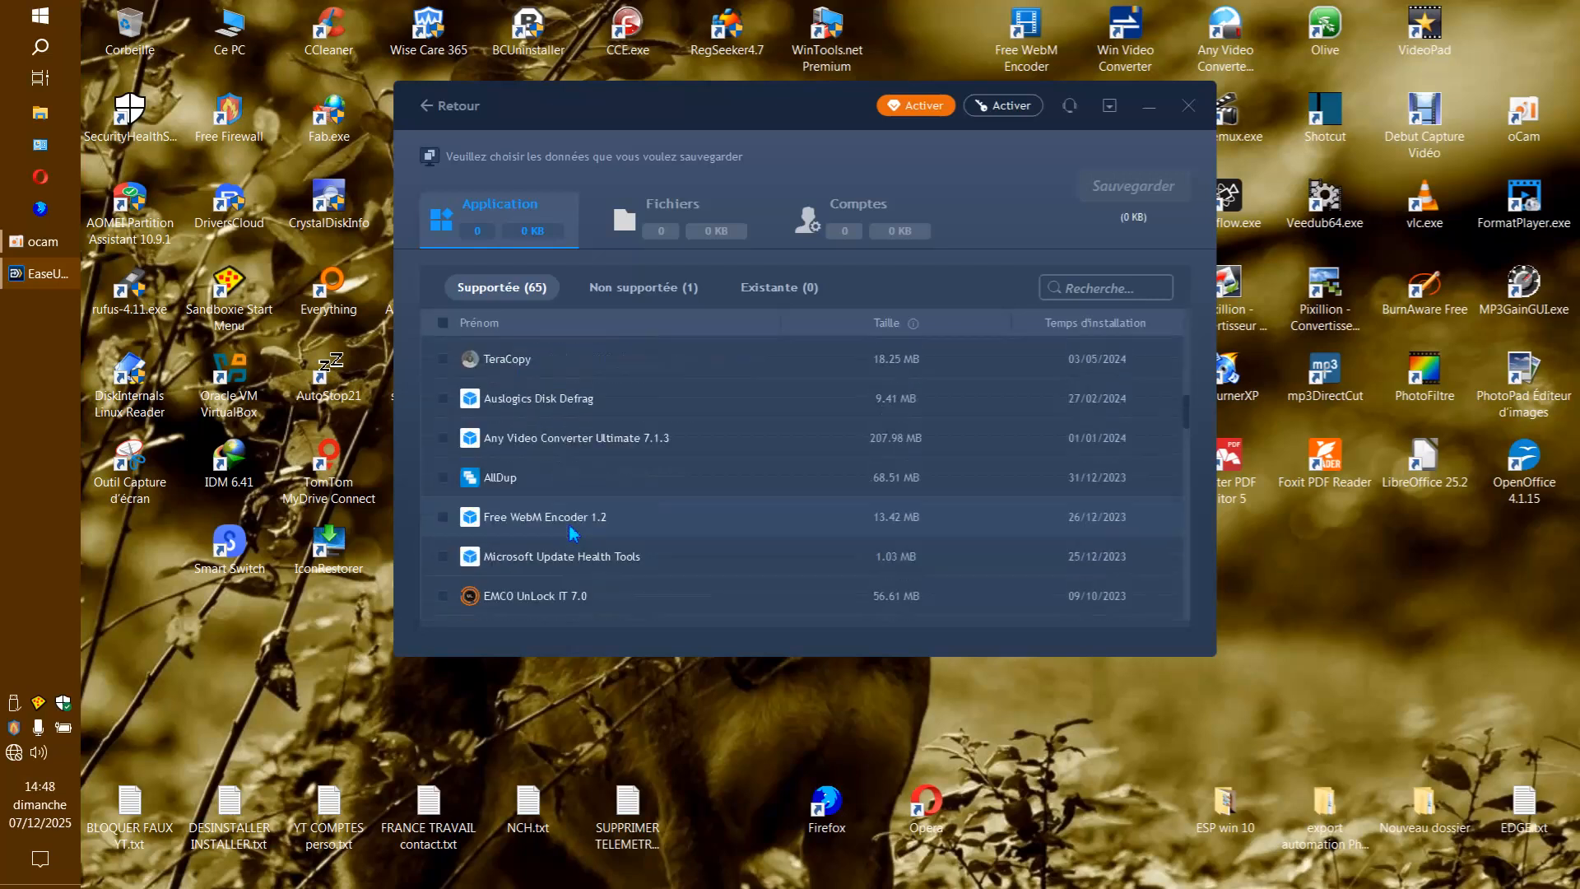
pyautogui.scroll(-8, 573, 537)
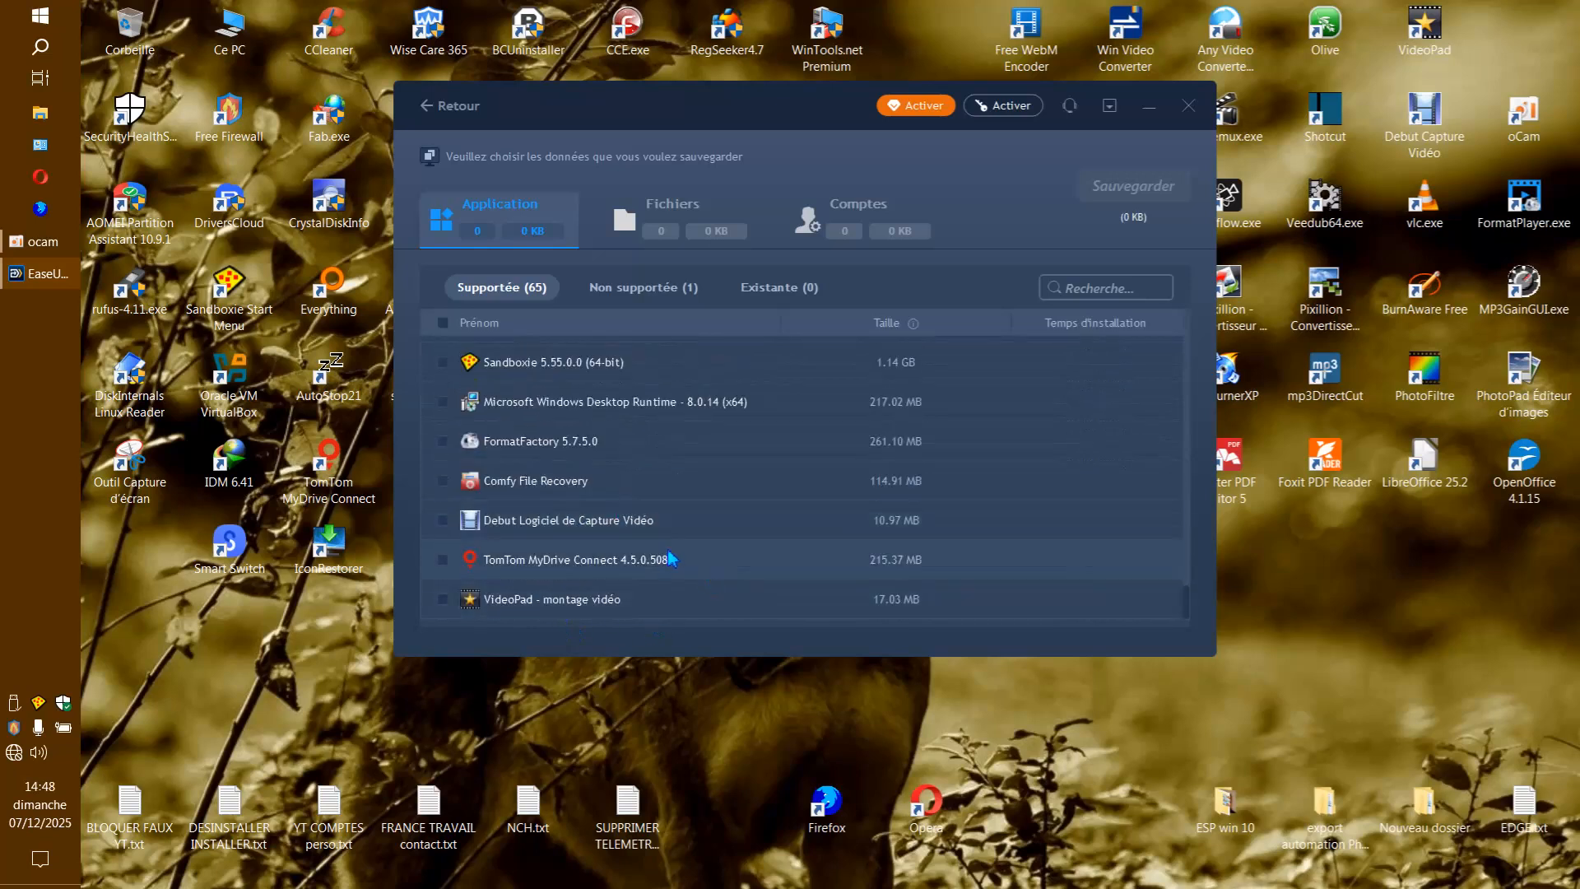
pyautogui.scroll(20, 671, 559)
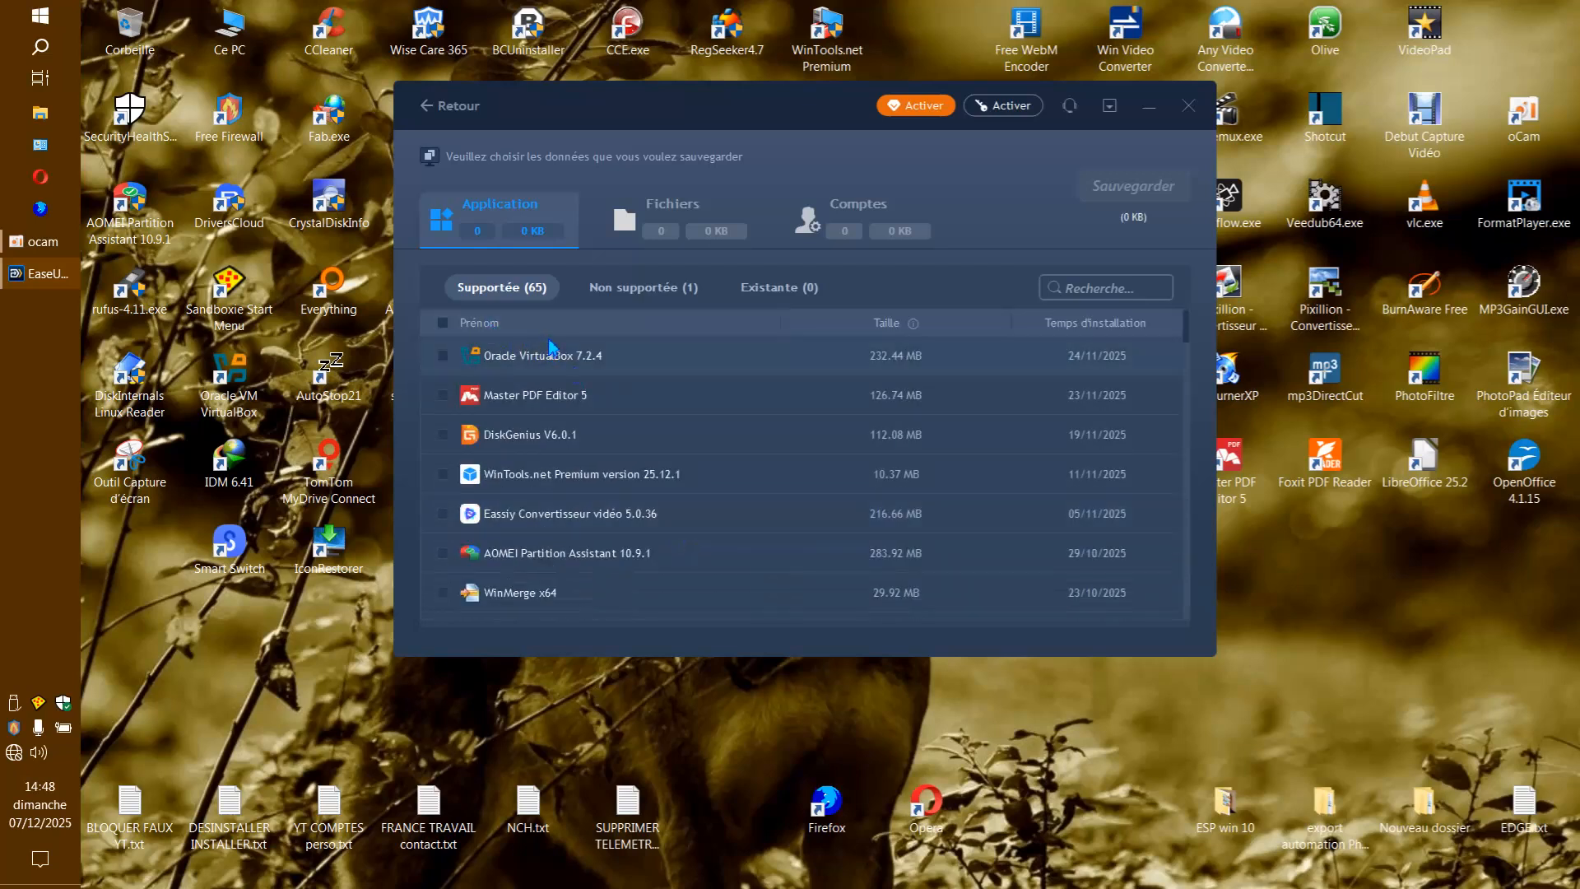
pyautogui.click(500, 325)
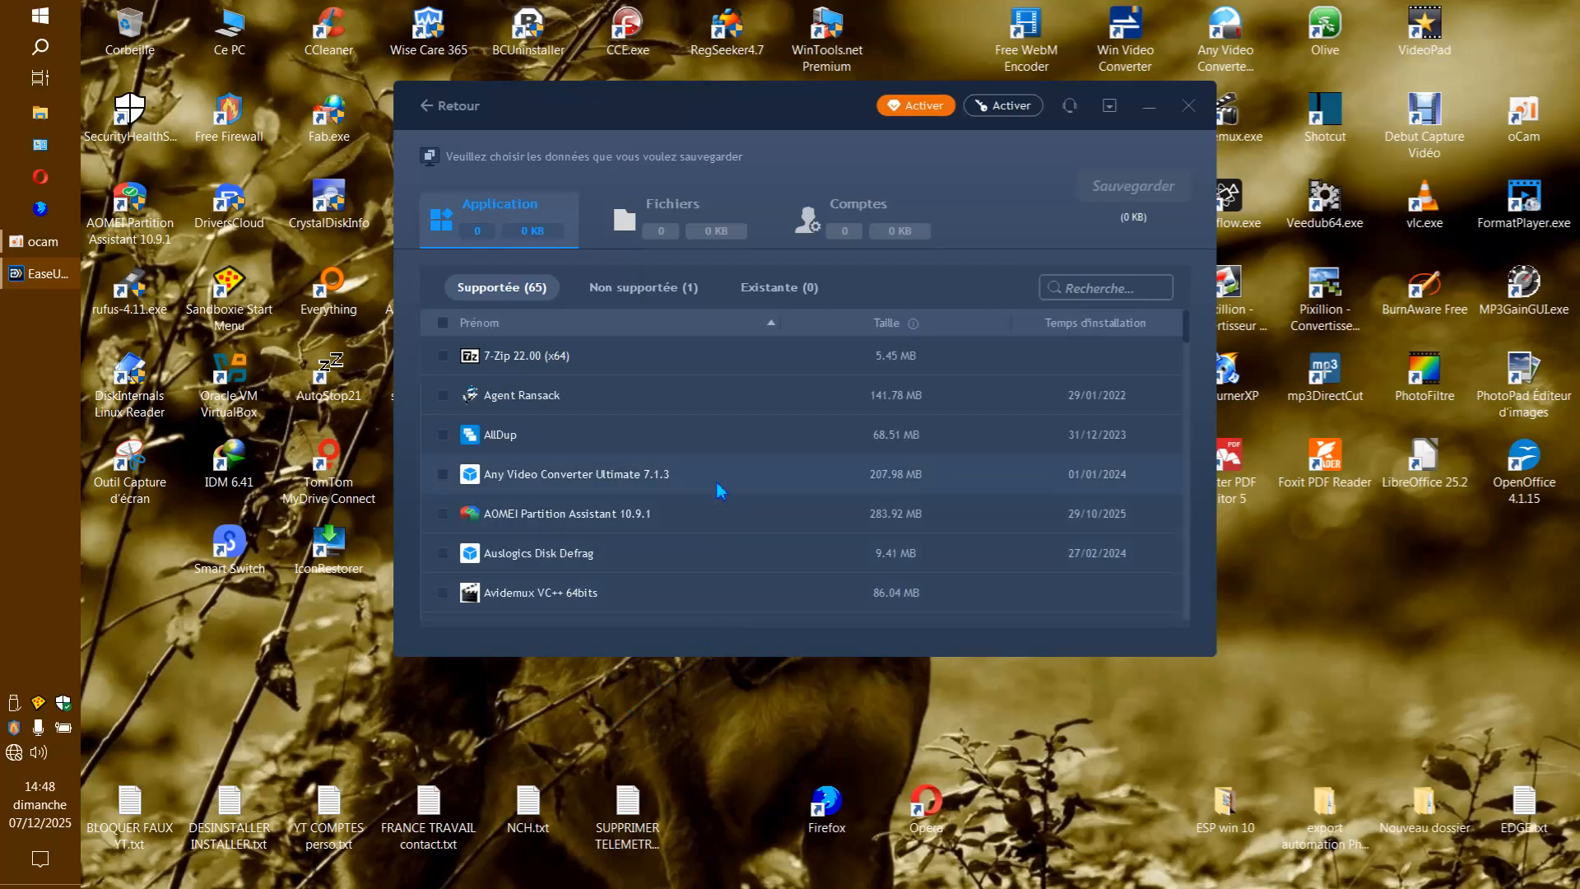
pyautogui.scroll(-3, 775, 466)
pyautogui.scroll(3, 776, 463)
pyautogui.scroll(-15, 776, 460)
pyautogui.scroll(15, 778, 466)
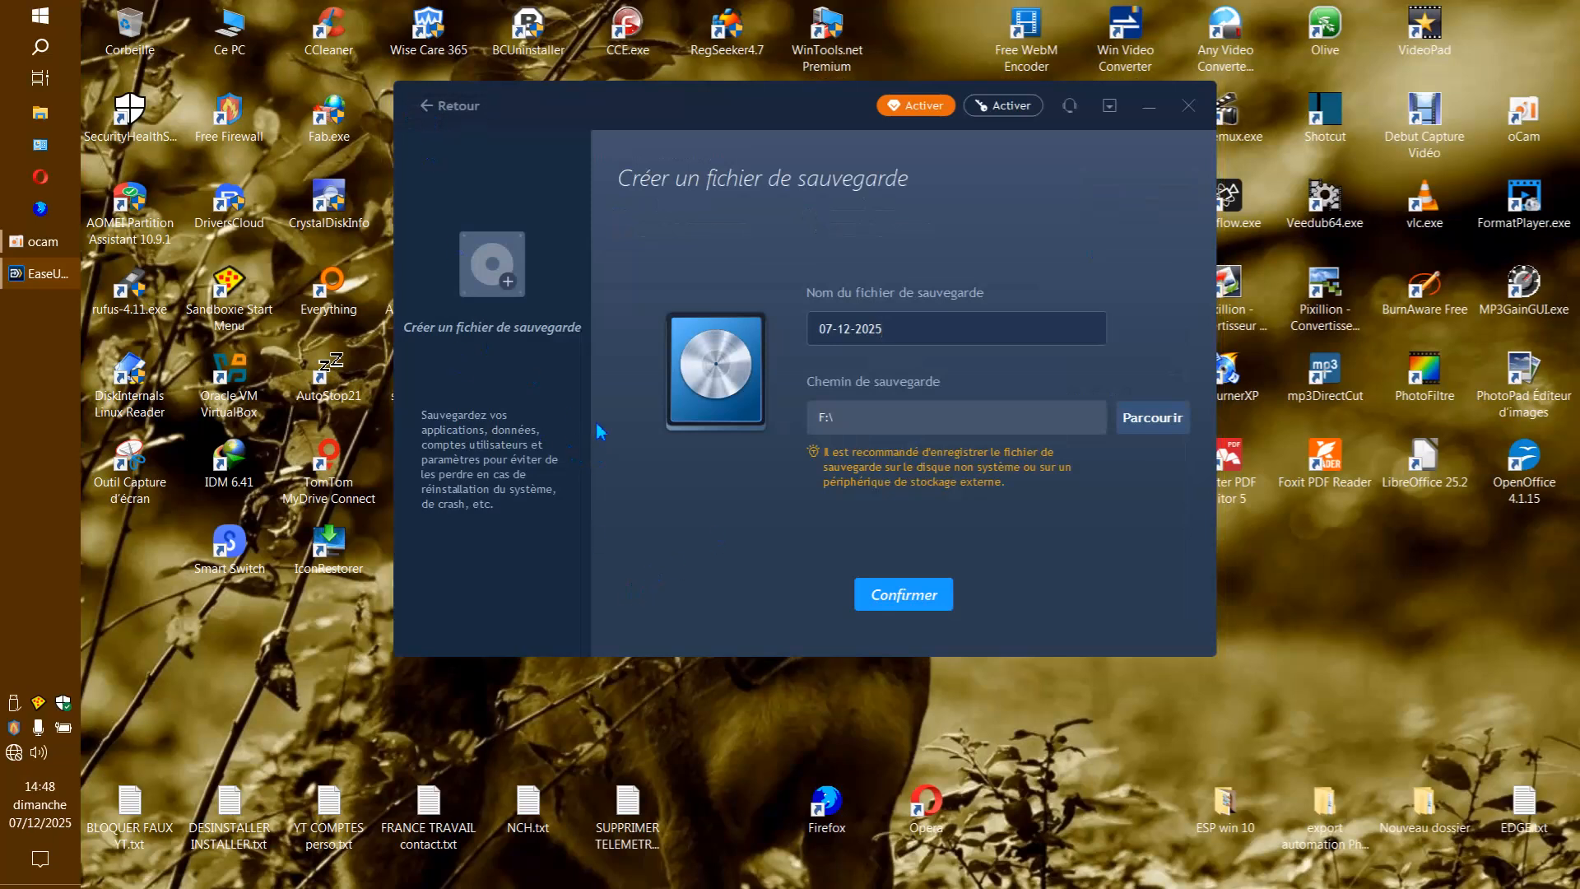
# Confirm the backup file 07-12-2025 on F:\ and start backing up all supported applications.
pyautogui.click(934, 600)
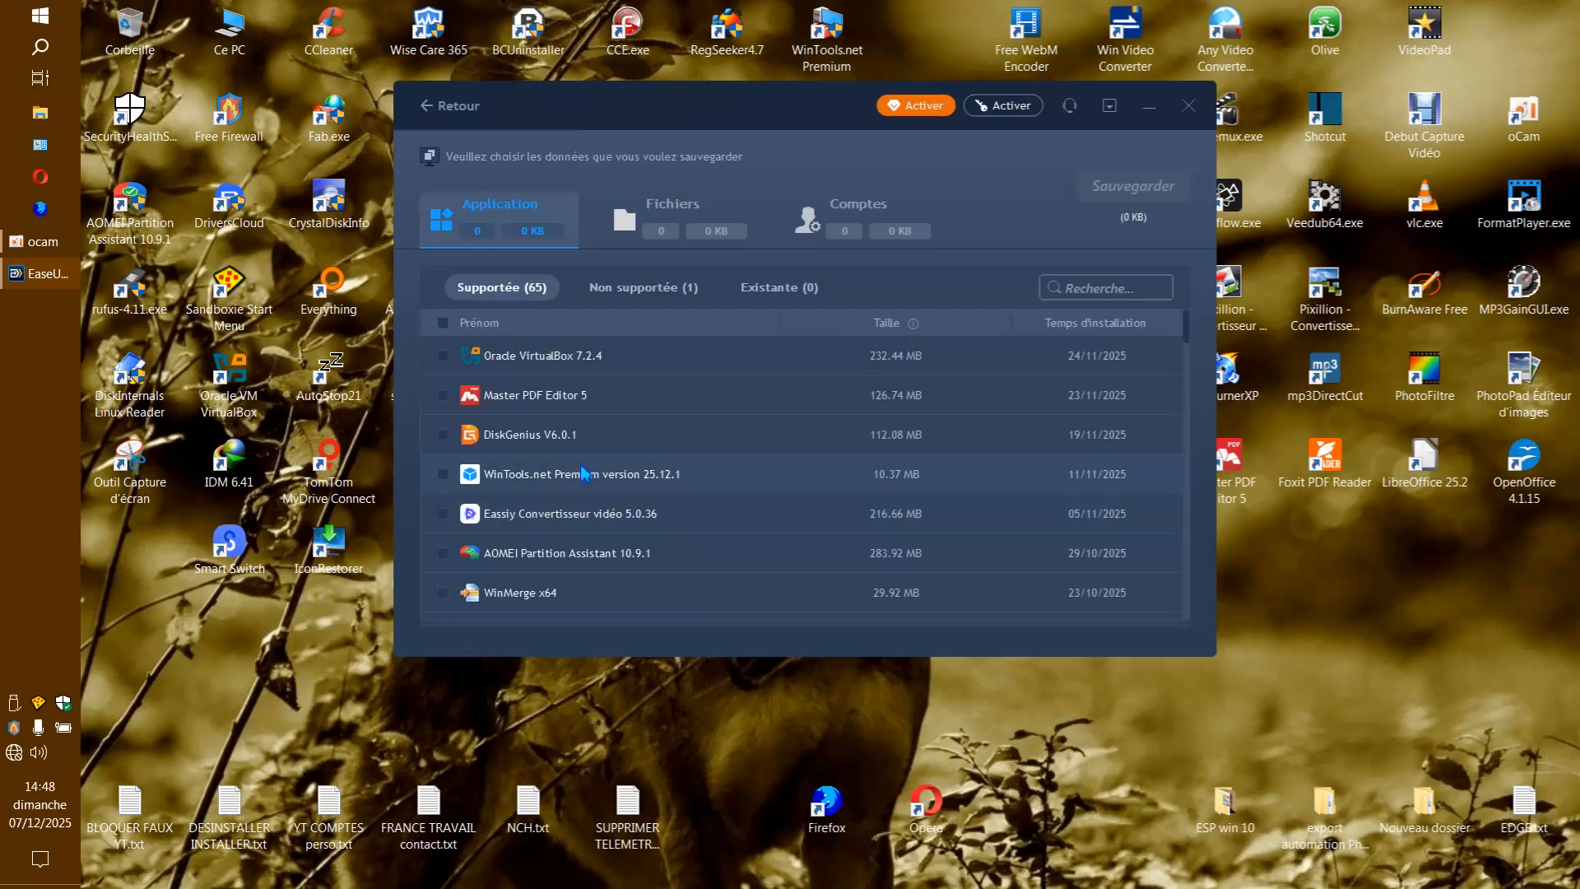
pyautogui.click(443, 323)
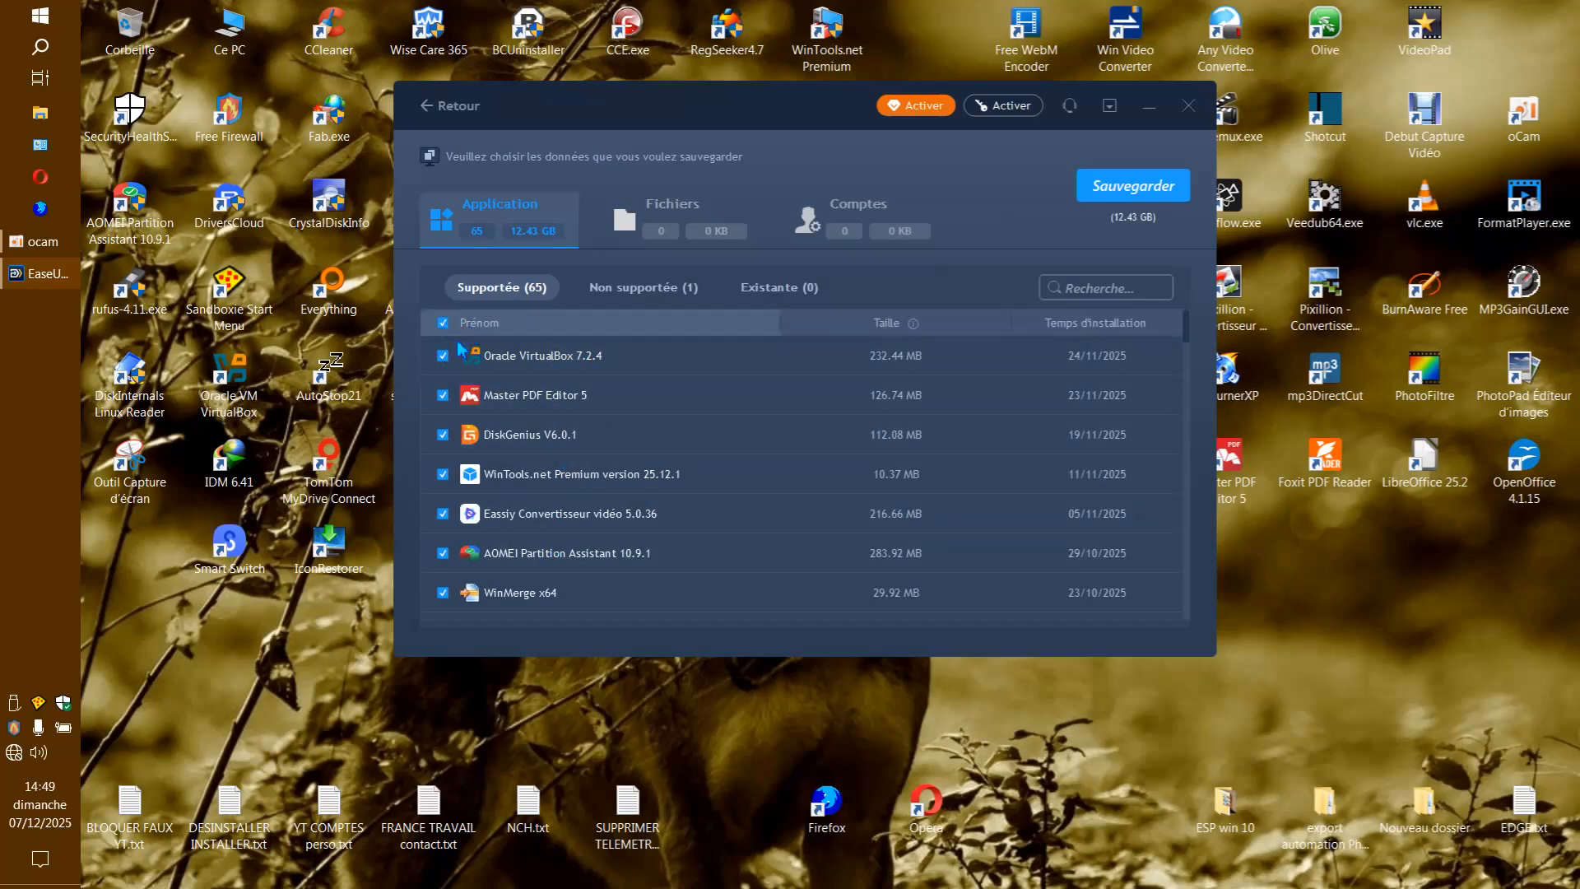
pyautogui.scroll(-5, 666, 457)
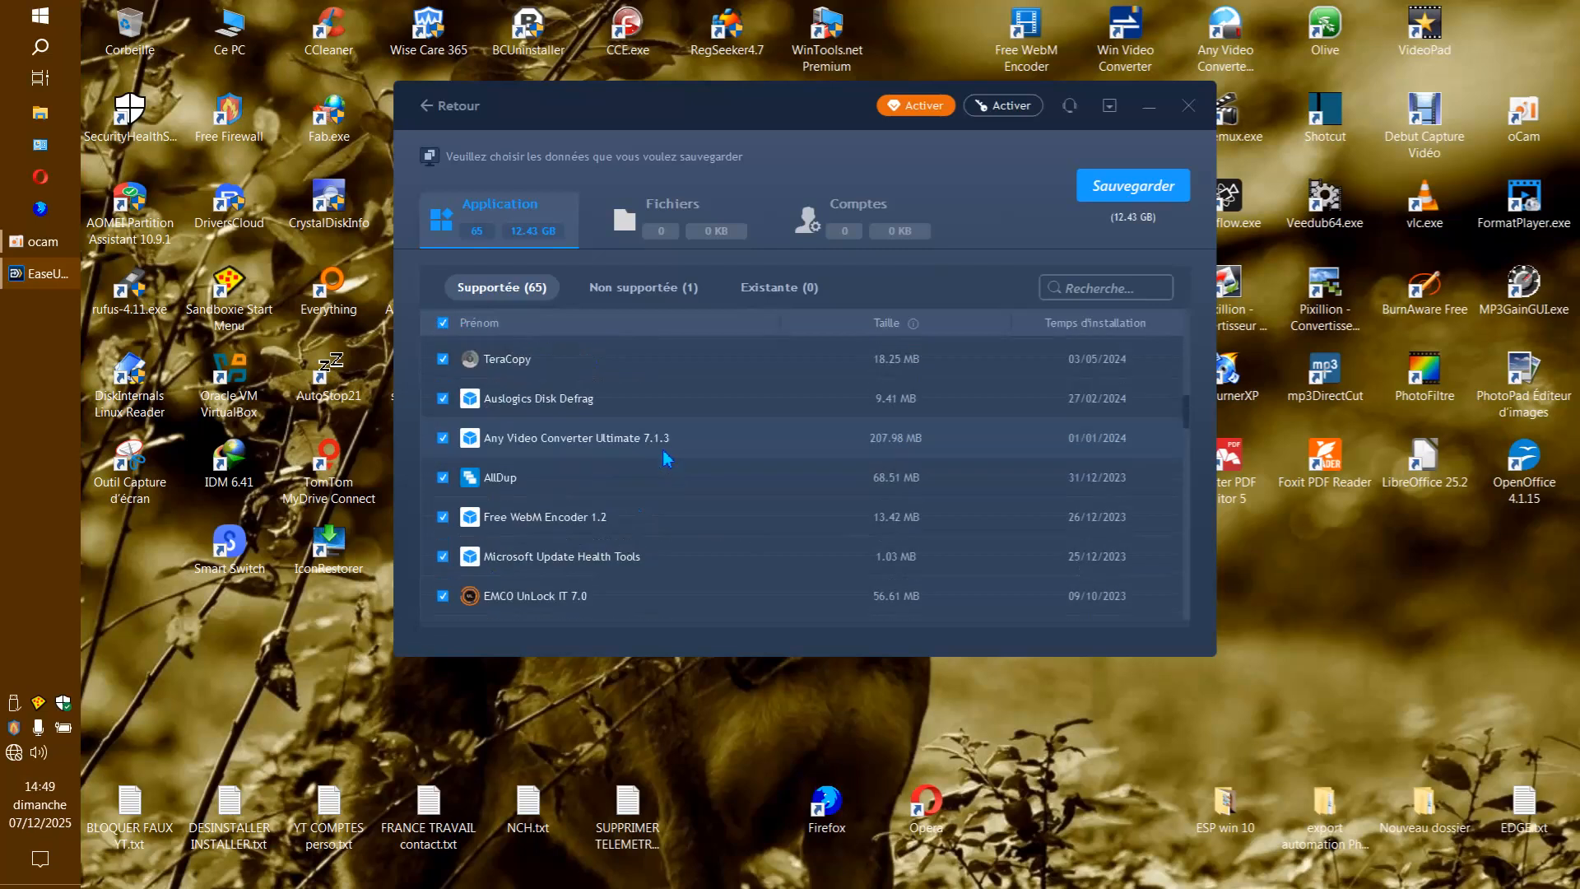
pyautogui.scroll(10, 667, 458)
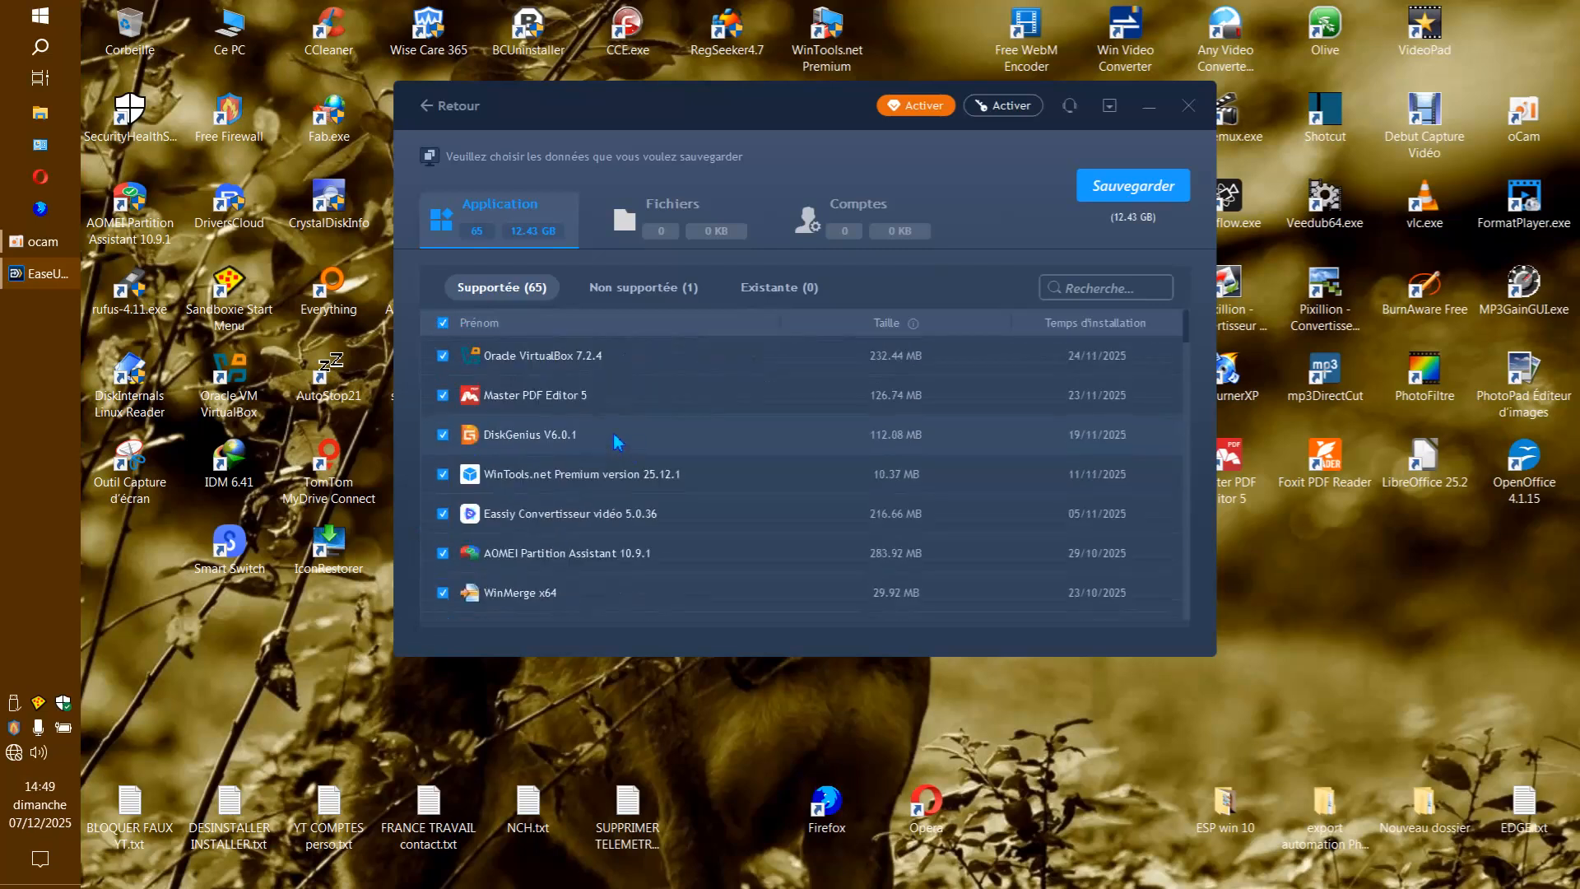
pyautogui.click(1155, 191)
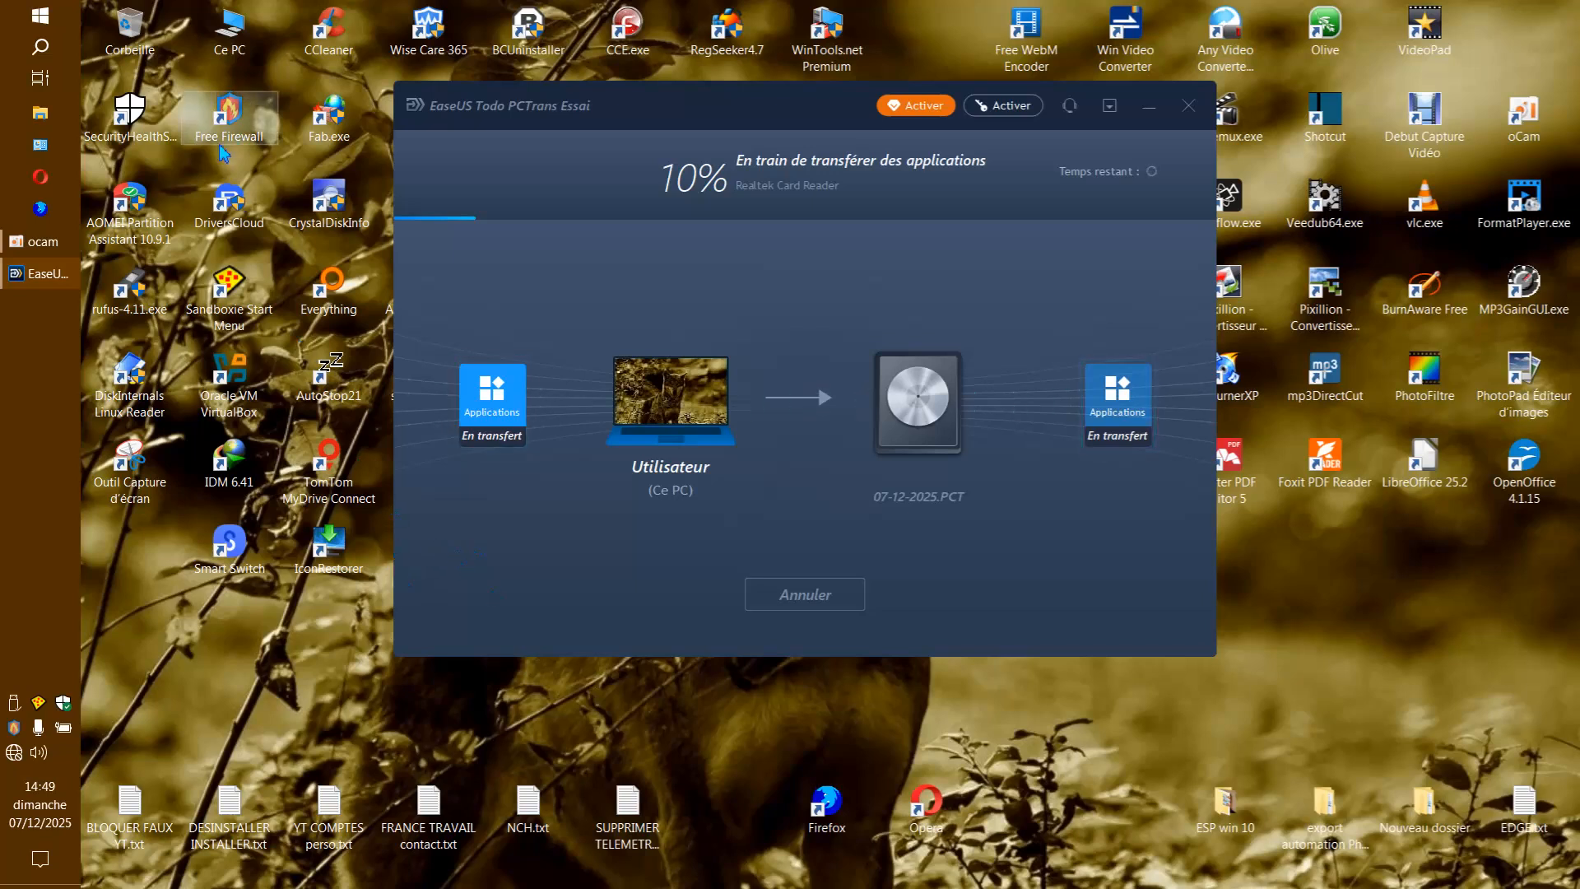
# Switch to File Explorer and examine the contents of the Programmes and Programmes (x86) folders on drive C.
pyautogui.doubleClick(234, 56)
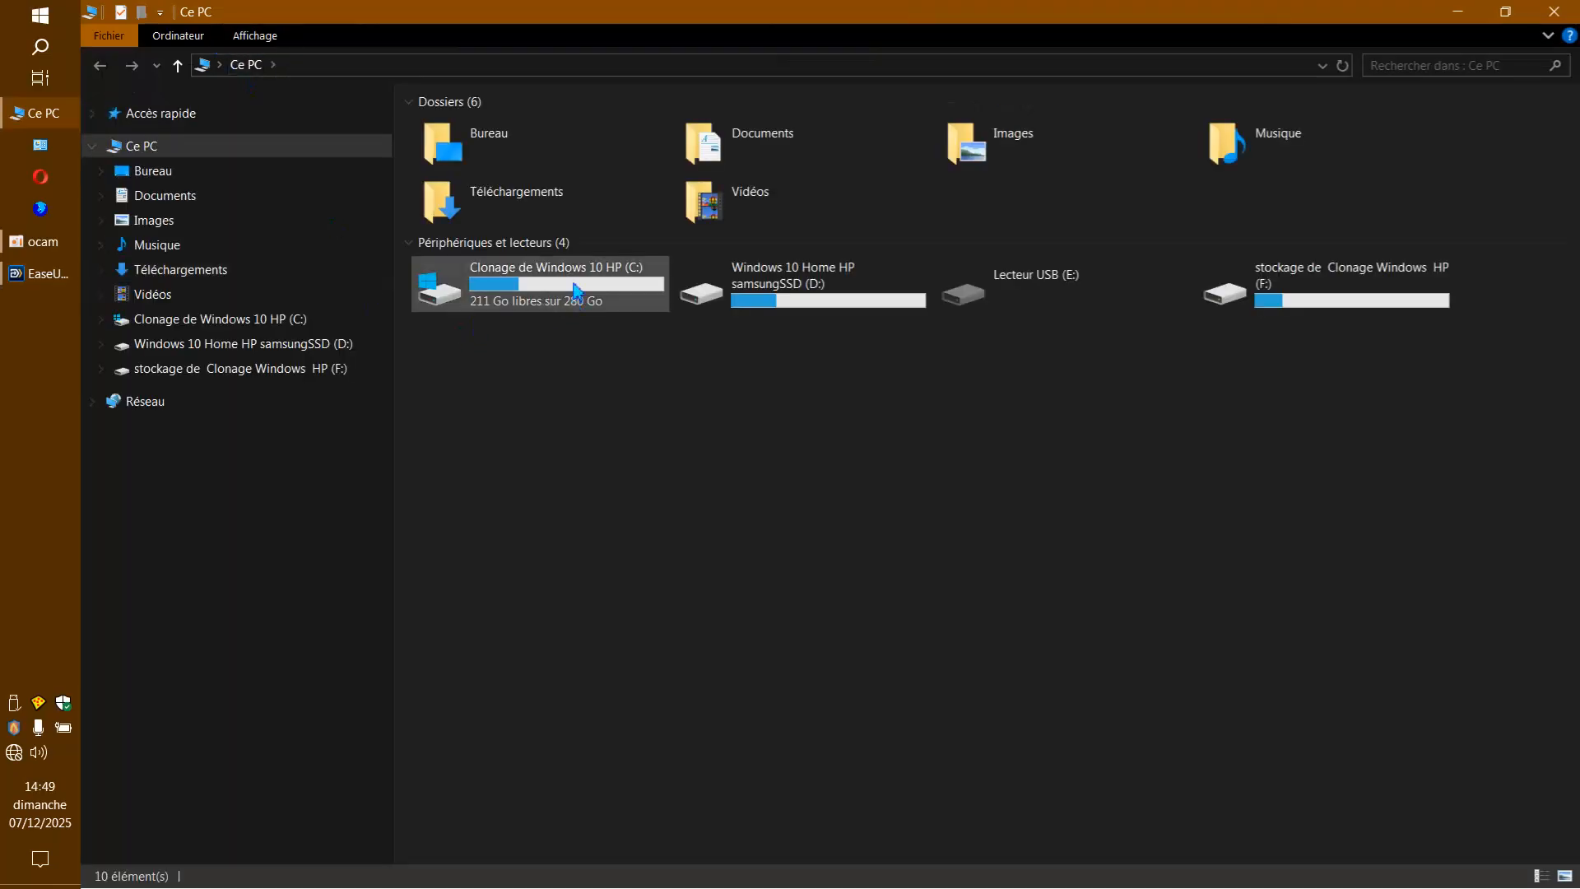
pyautogui.doubleClick(574, 293)
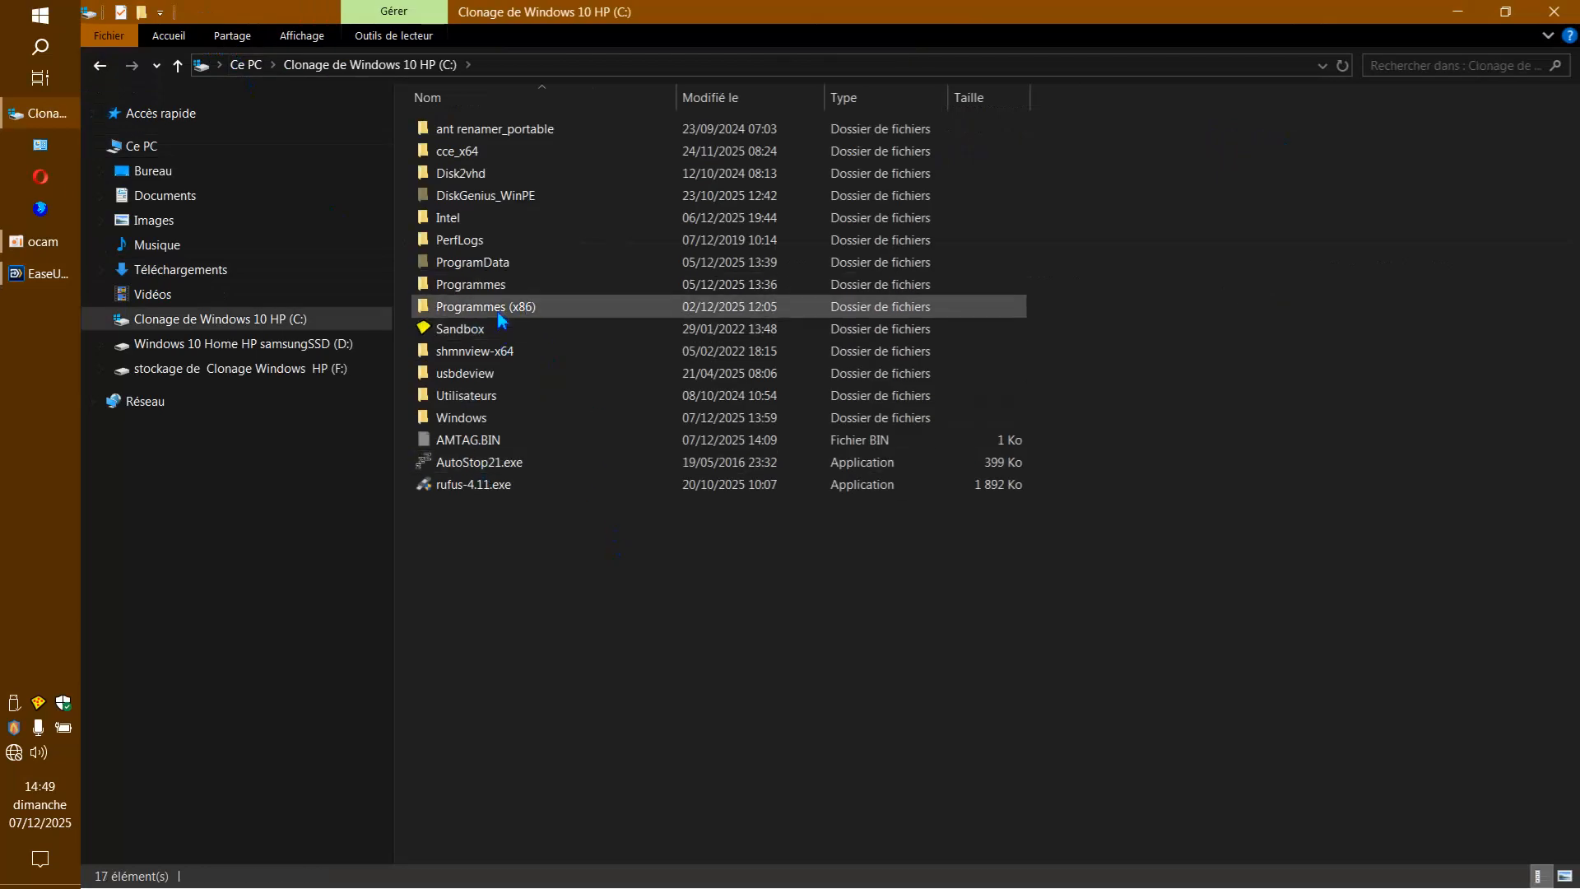
pyautogui.doubleClick(492, 285)
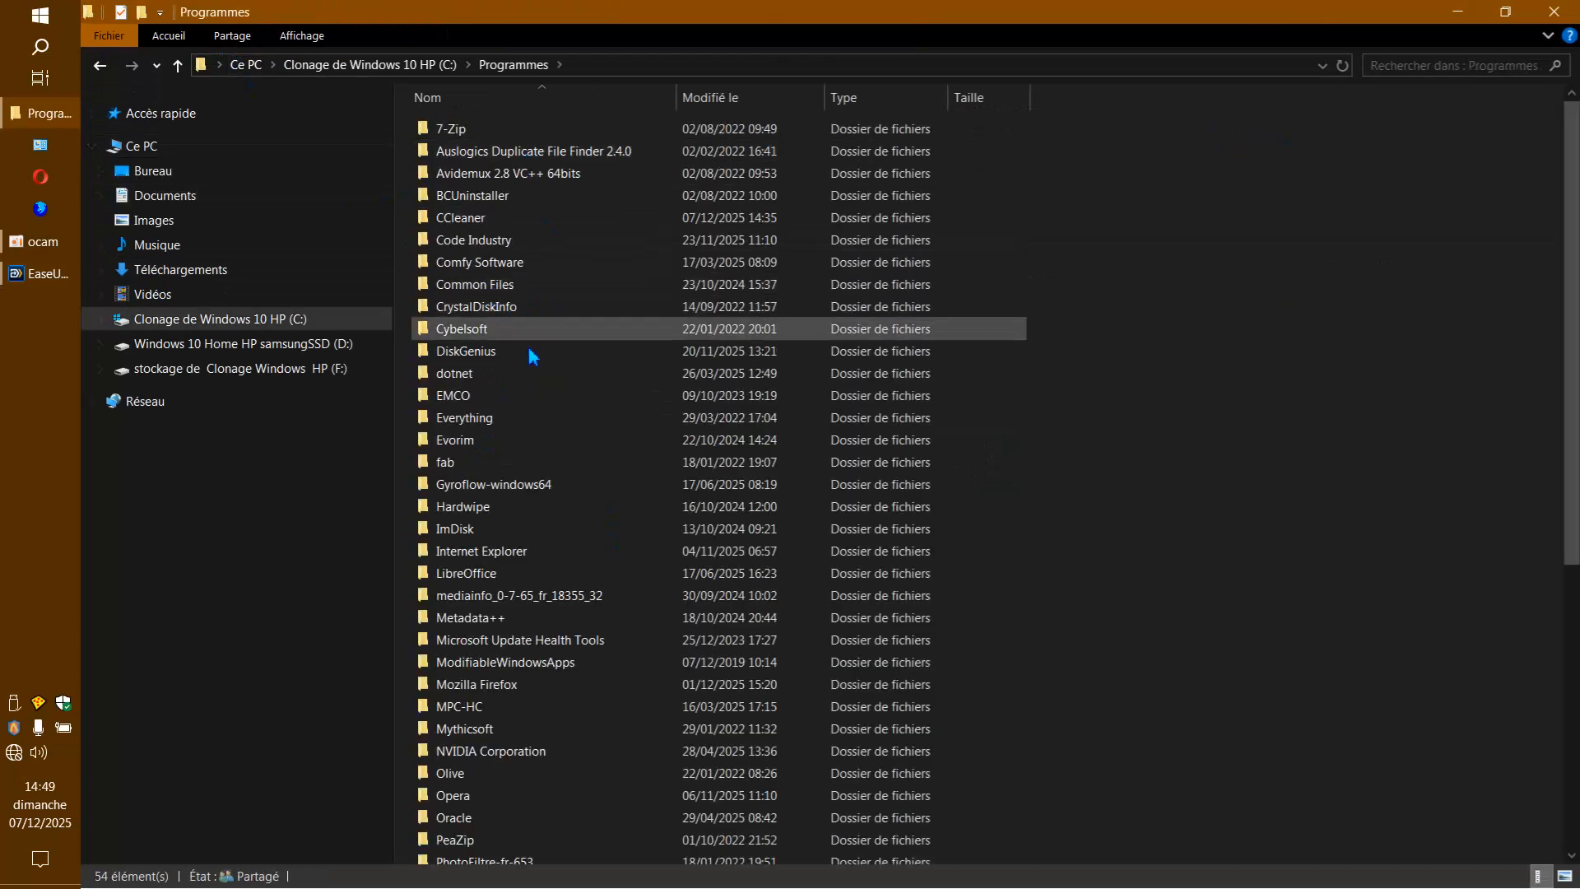
pyautogui.scroll(-5, 555, 332)
pyautogui.scroll(-2, 557, 342)
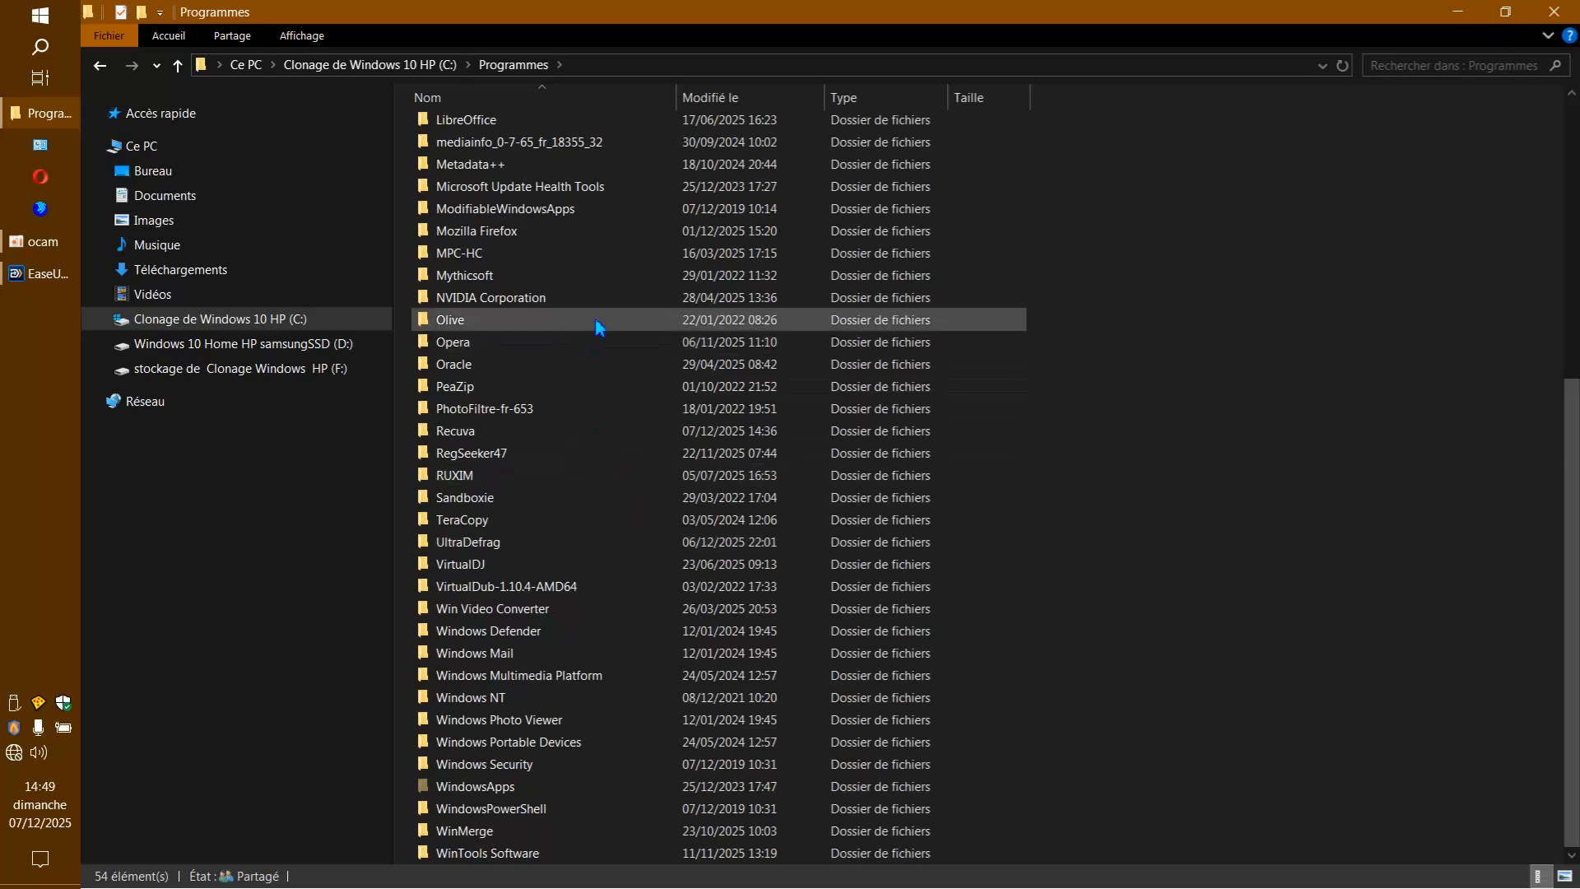
pyautogui.scroll(7, 596, 324)
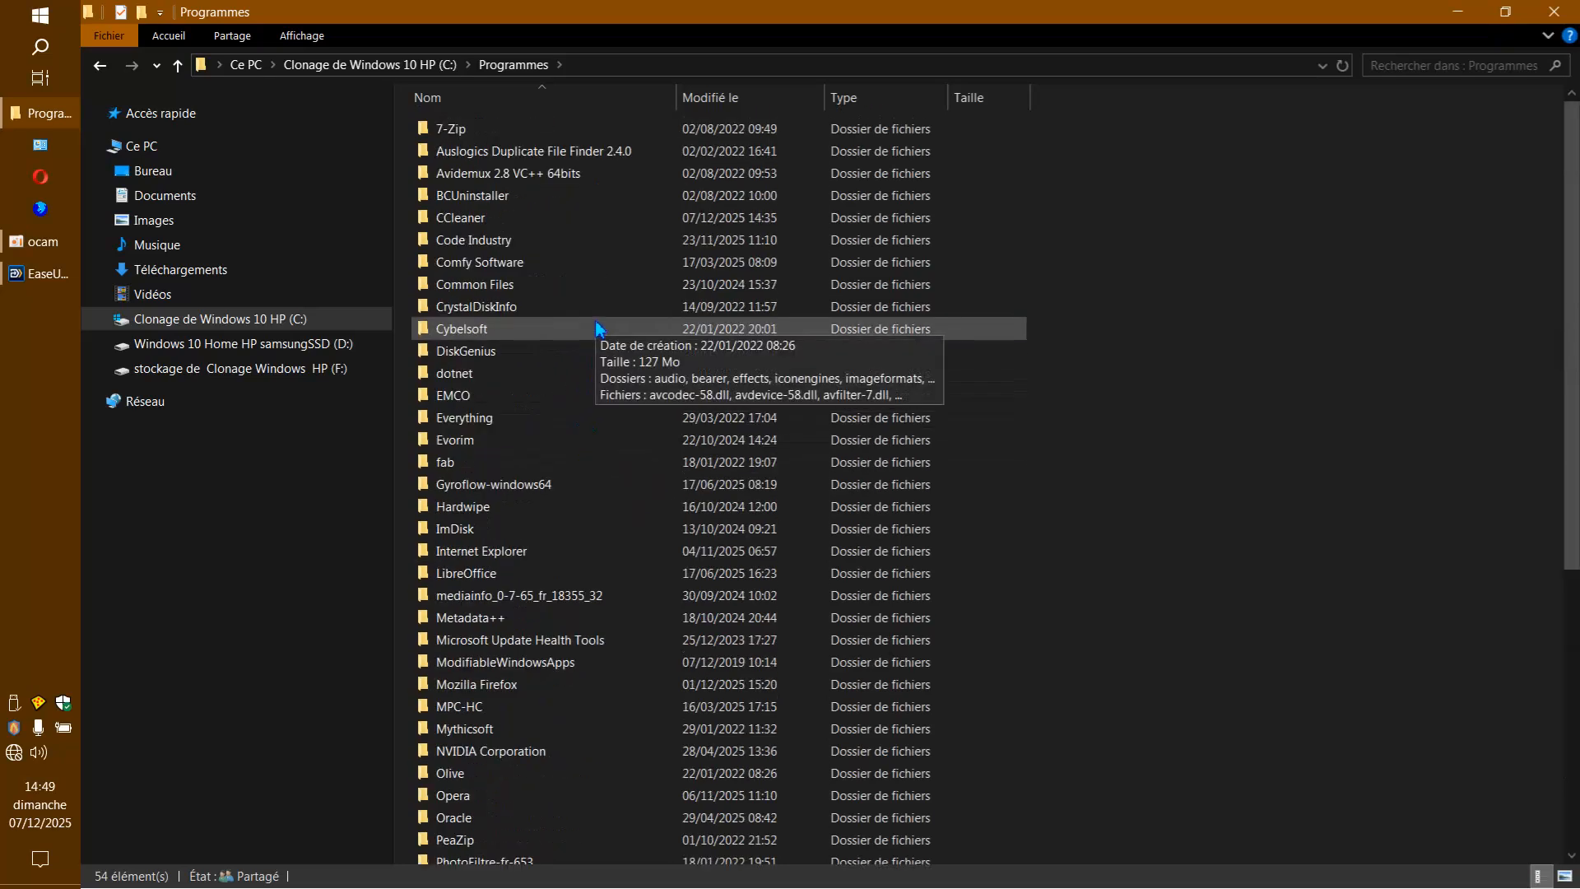
pyautogui.click(105, 69)
pyautogui.doubleClick(473, 310)
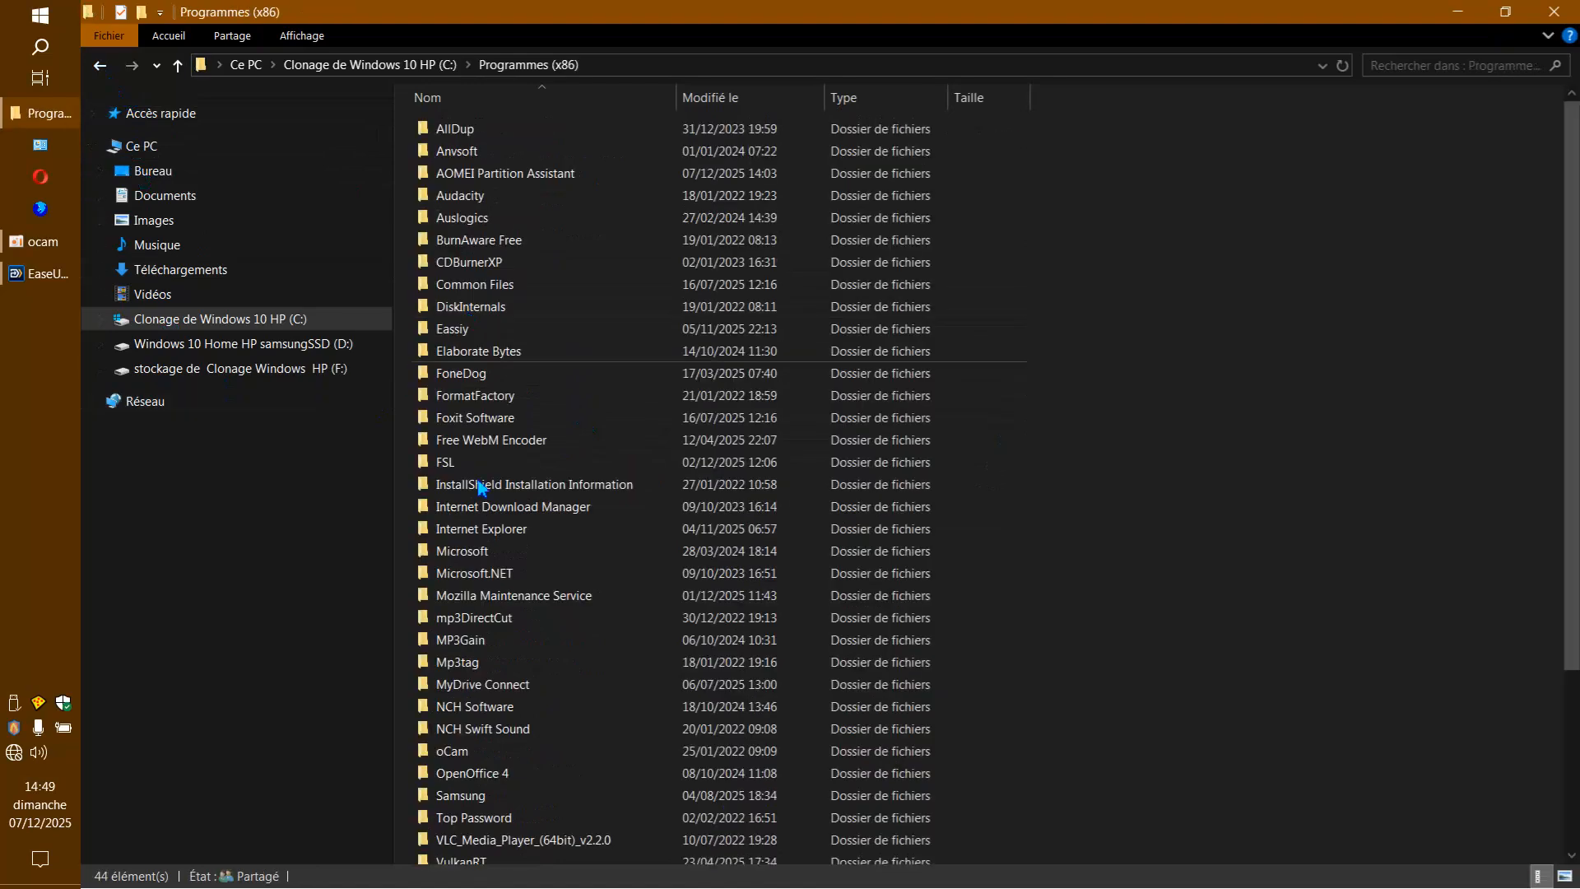
pyautogui.scroll(-3, 601, 329)
pyautogui.scroll(3, 617, 436)
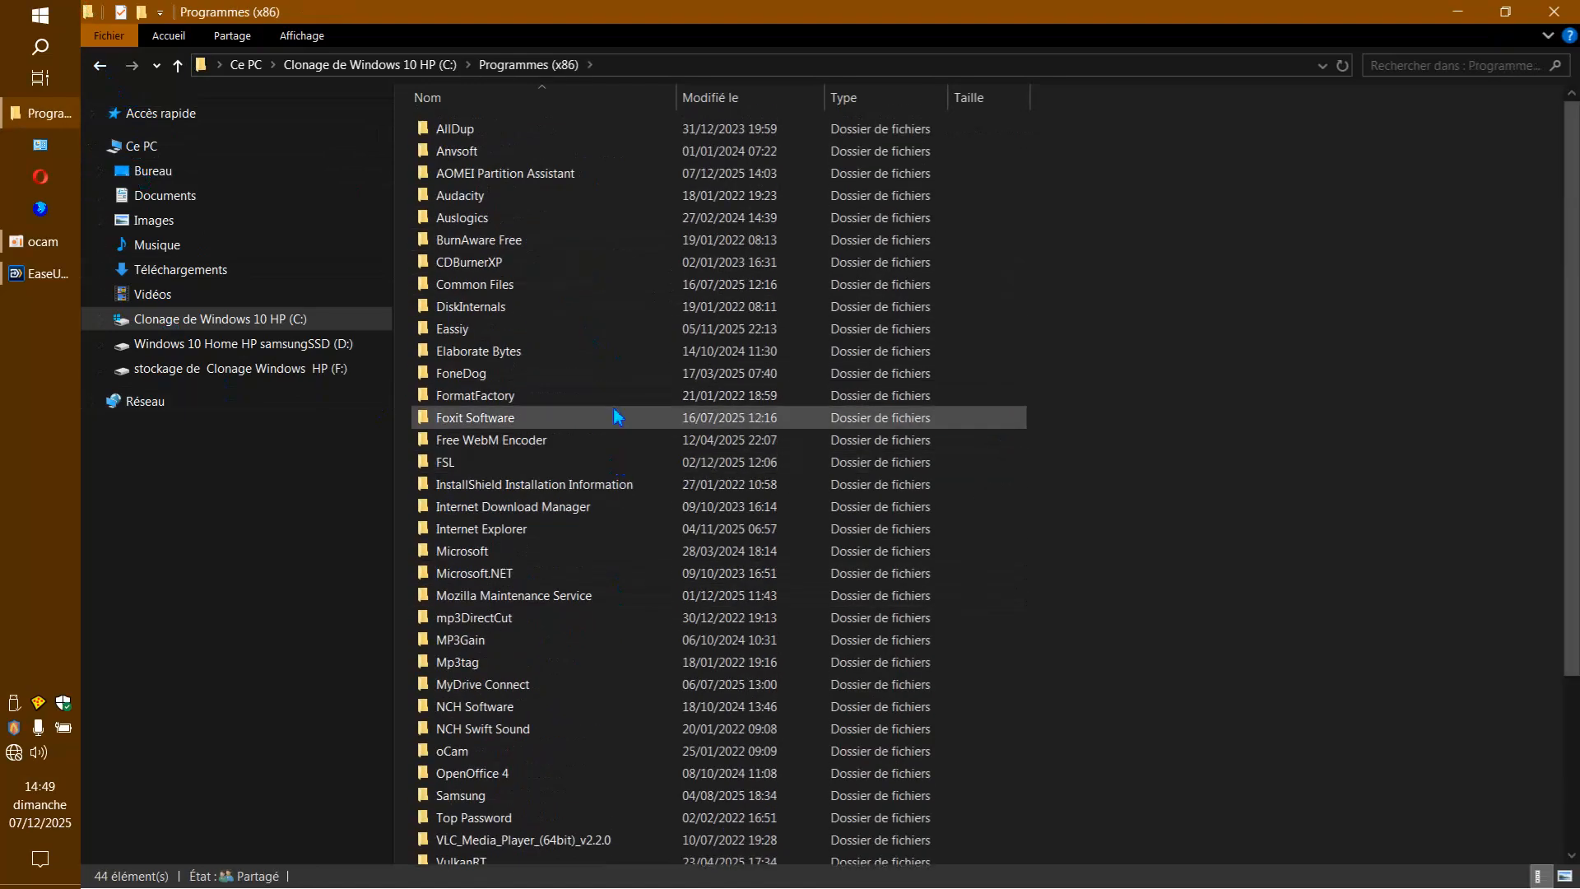
# Examine the ProgramData folder on drive C, revisit both Programmes folders and return to the drive's root.
pyautogui.click(102, 66)
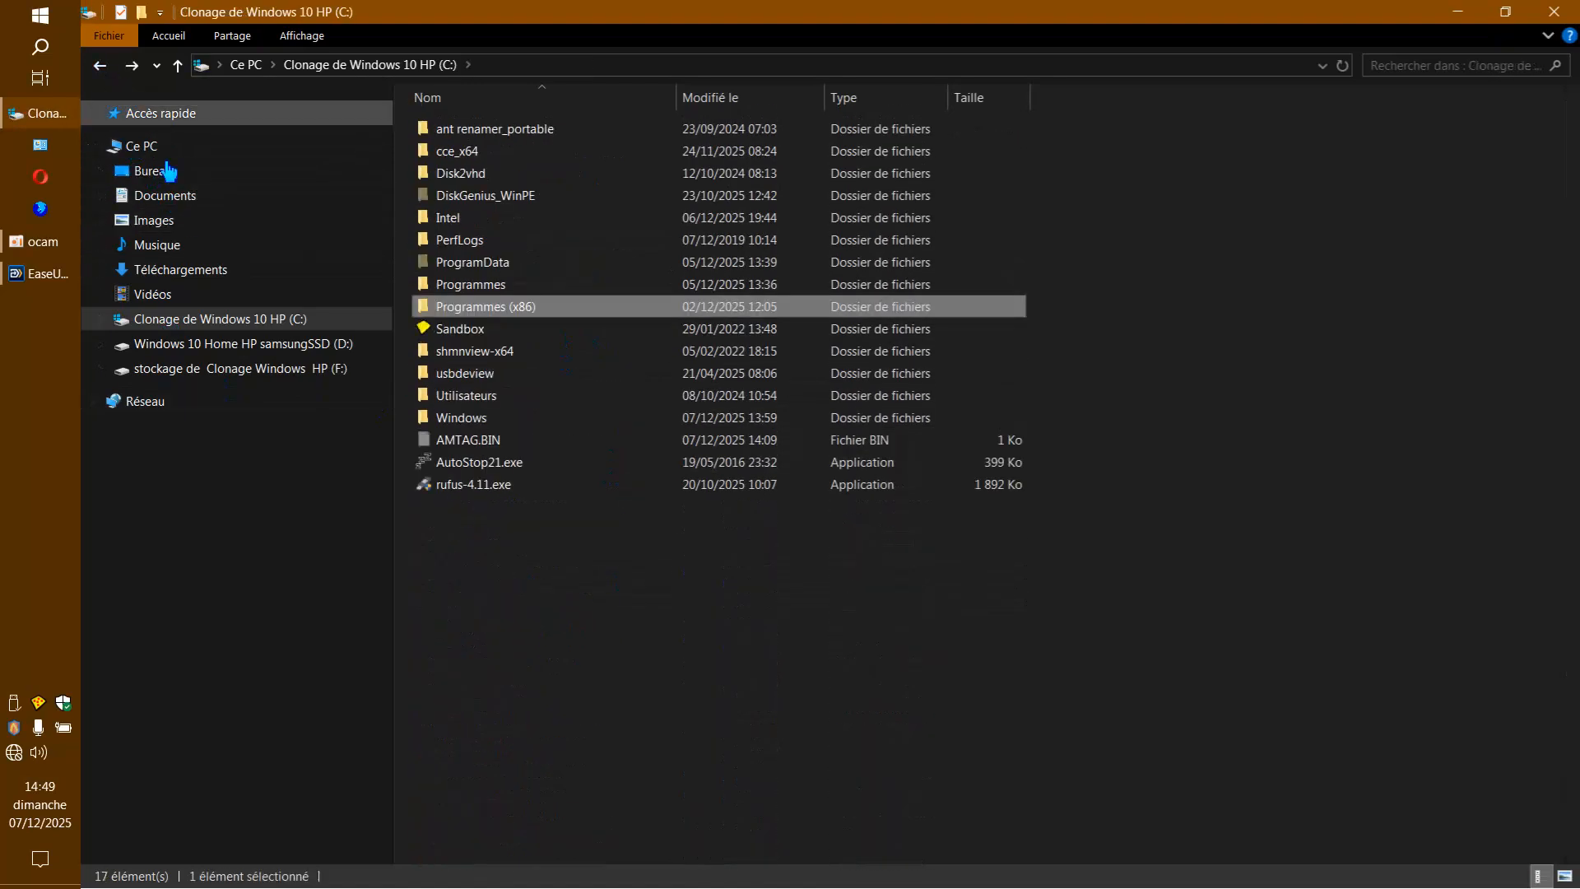
pyautogui.doubleClick(501, 264)
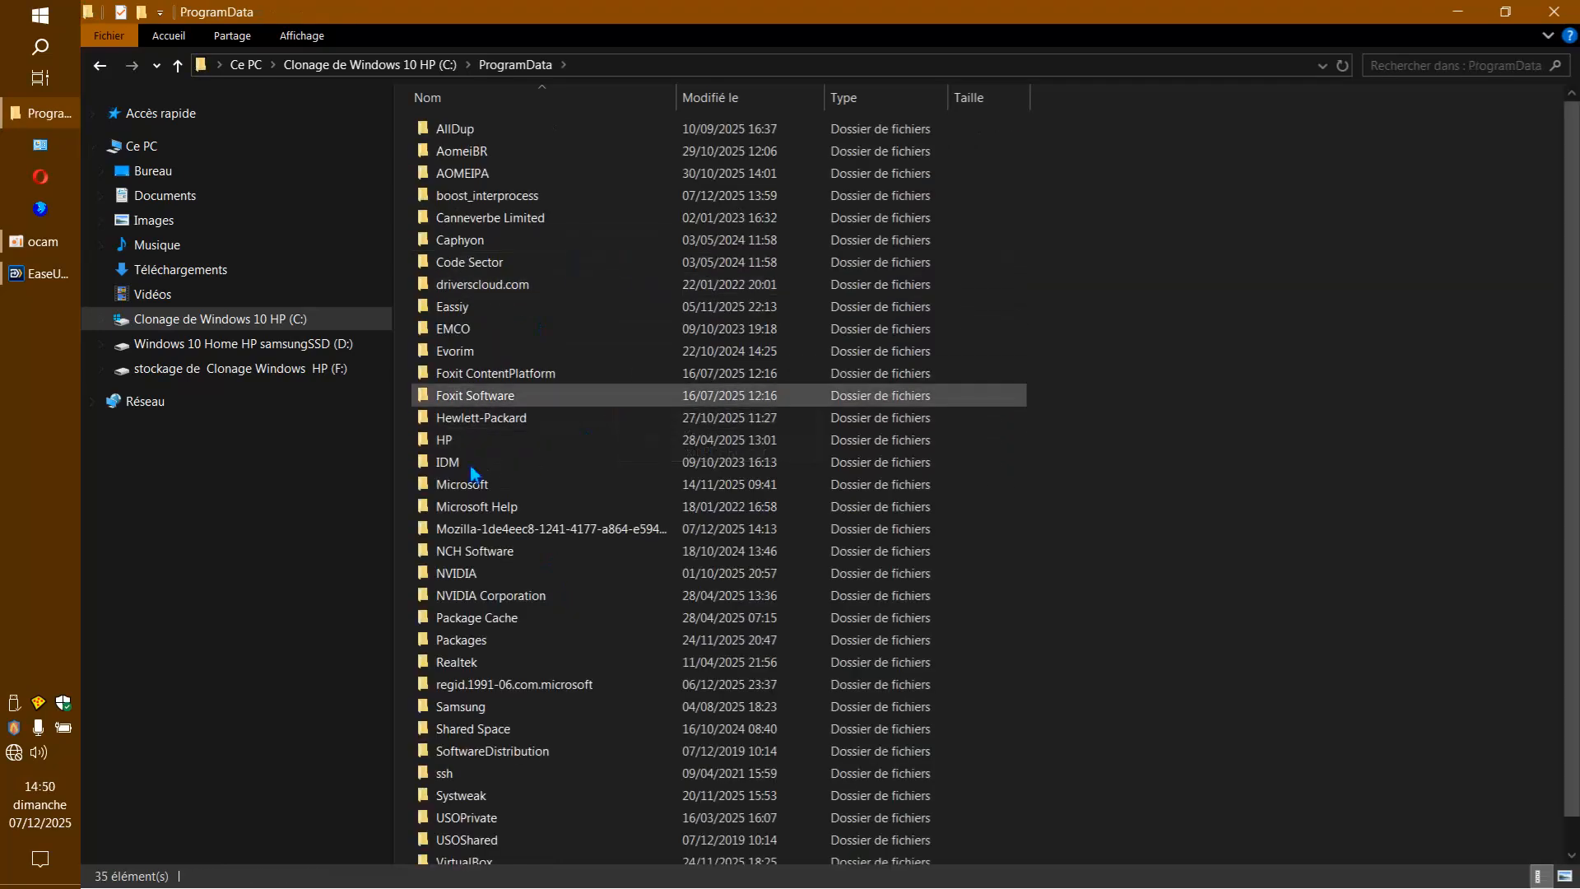
pyautogui.click(103, 68)
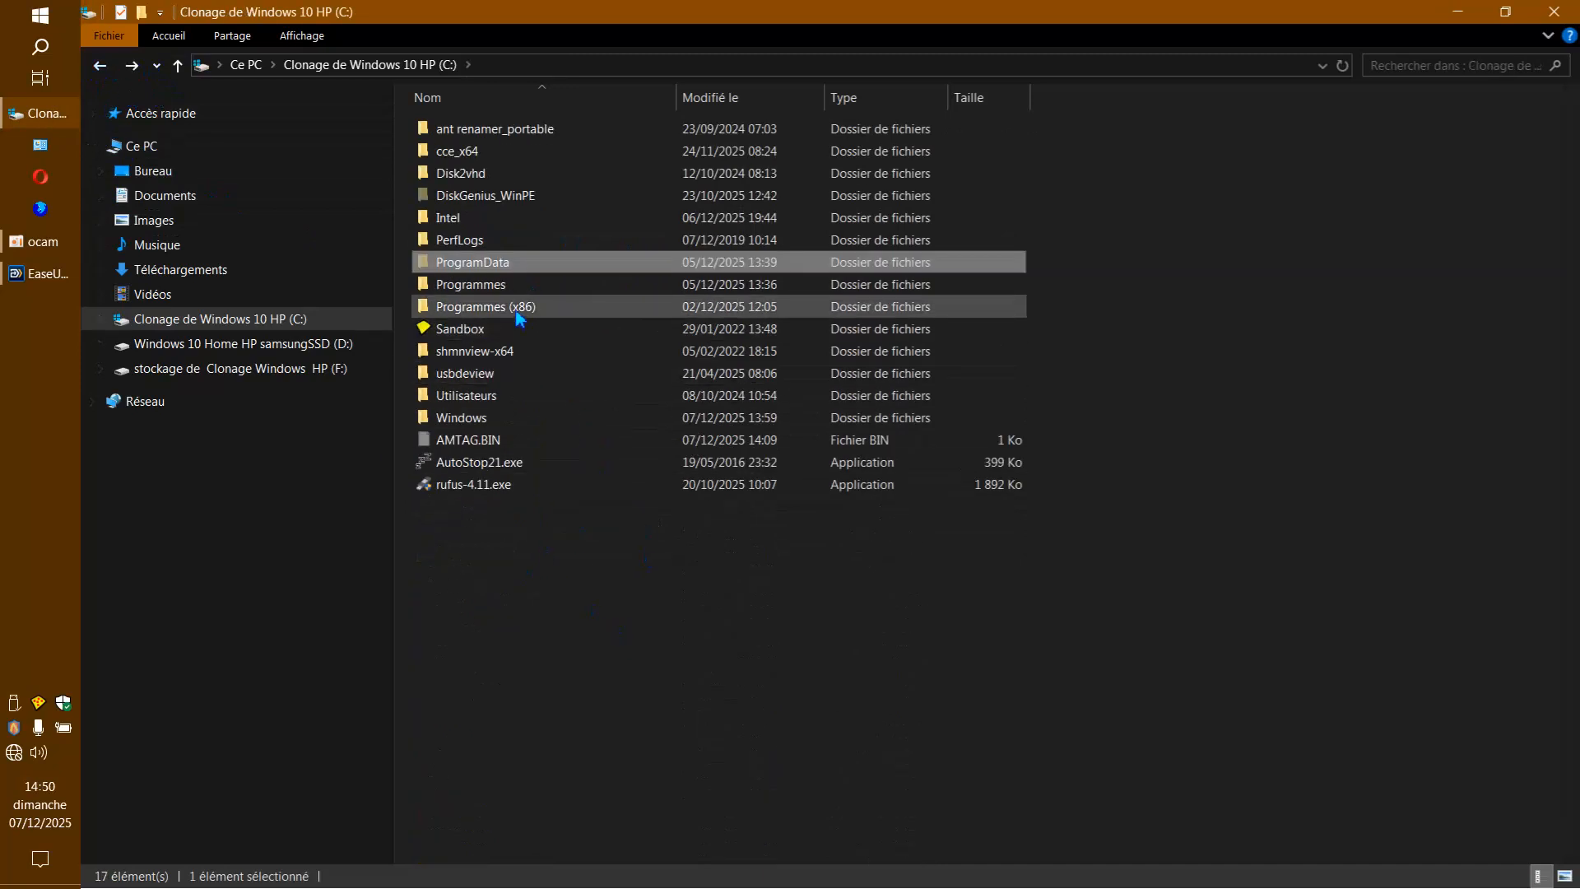
pyautogui.doubleClick(521, 308)
pyautogui.click(102, 70)
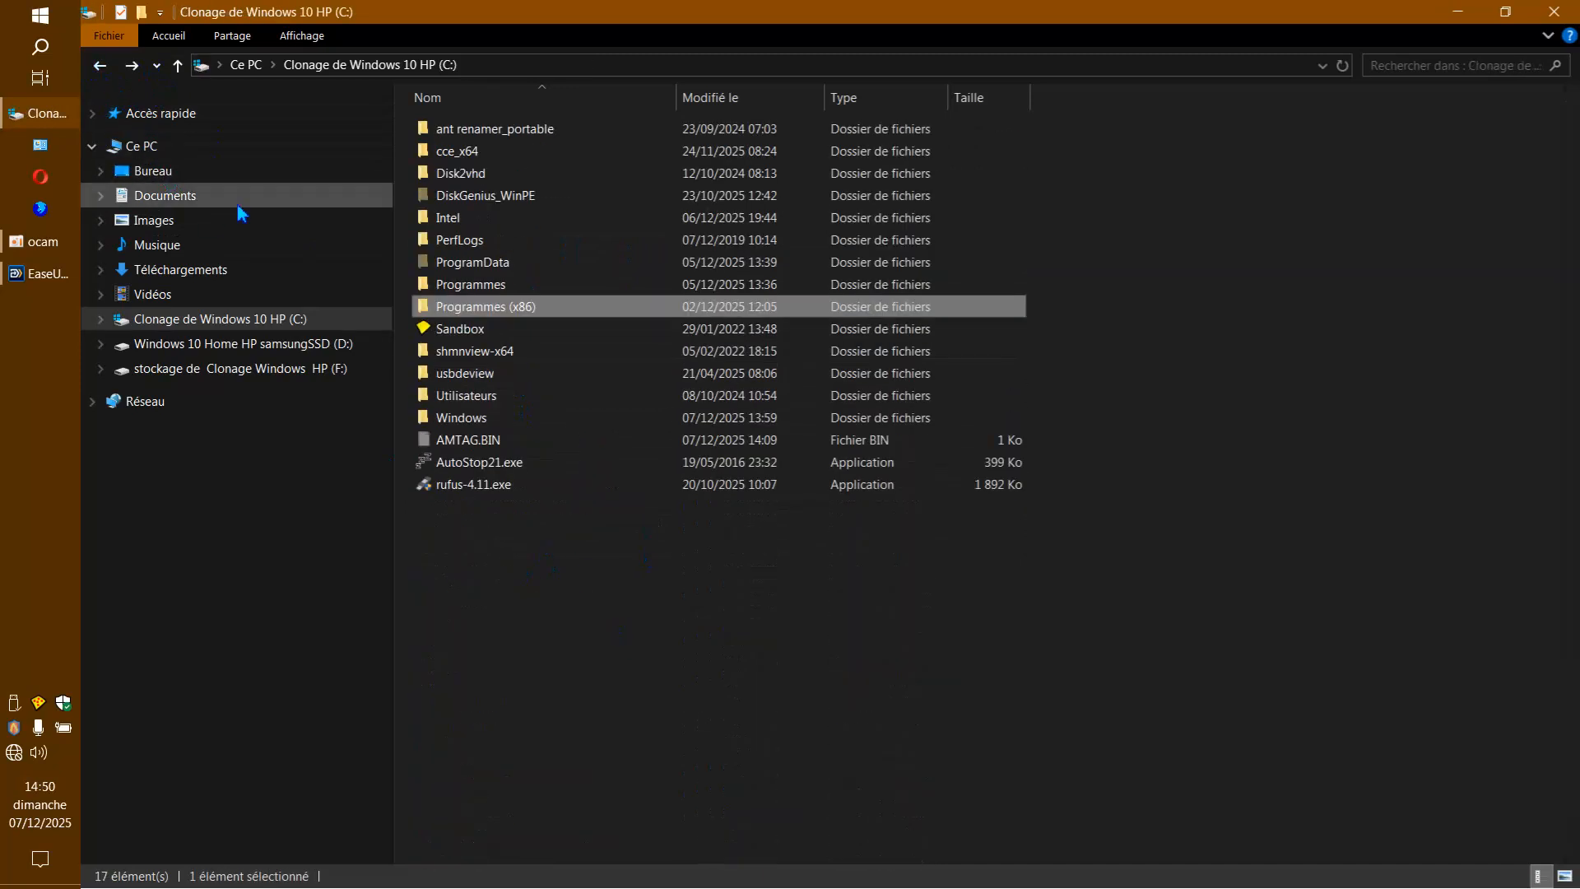
pyautogui.click(477, 284)
pyautogui.doubleClick(478, 284)
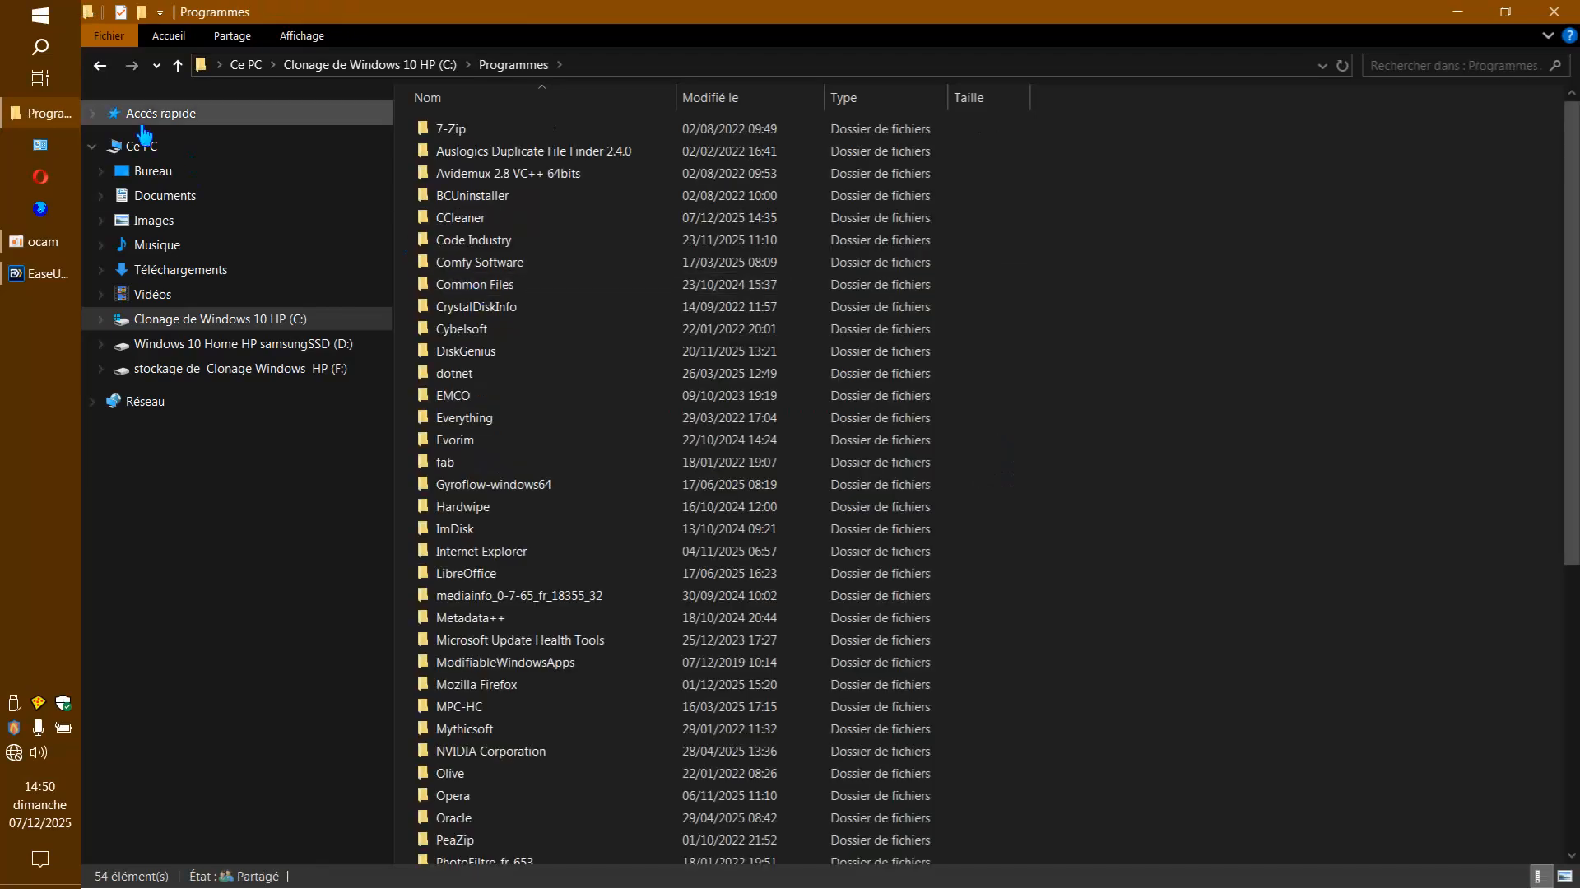
pyautogui.click(101, 66)
pyautogui.doubleClick(472, 262)
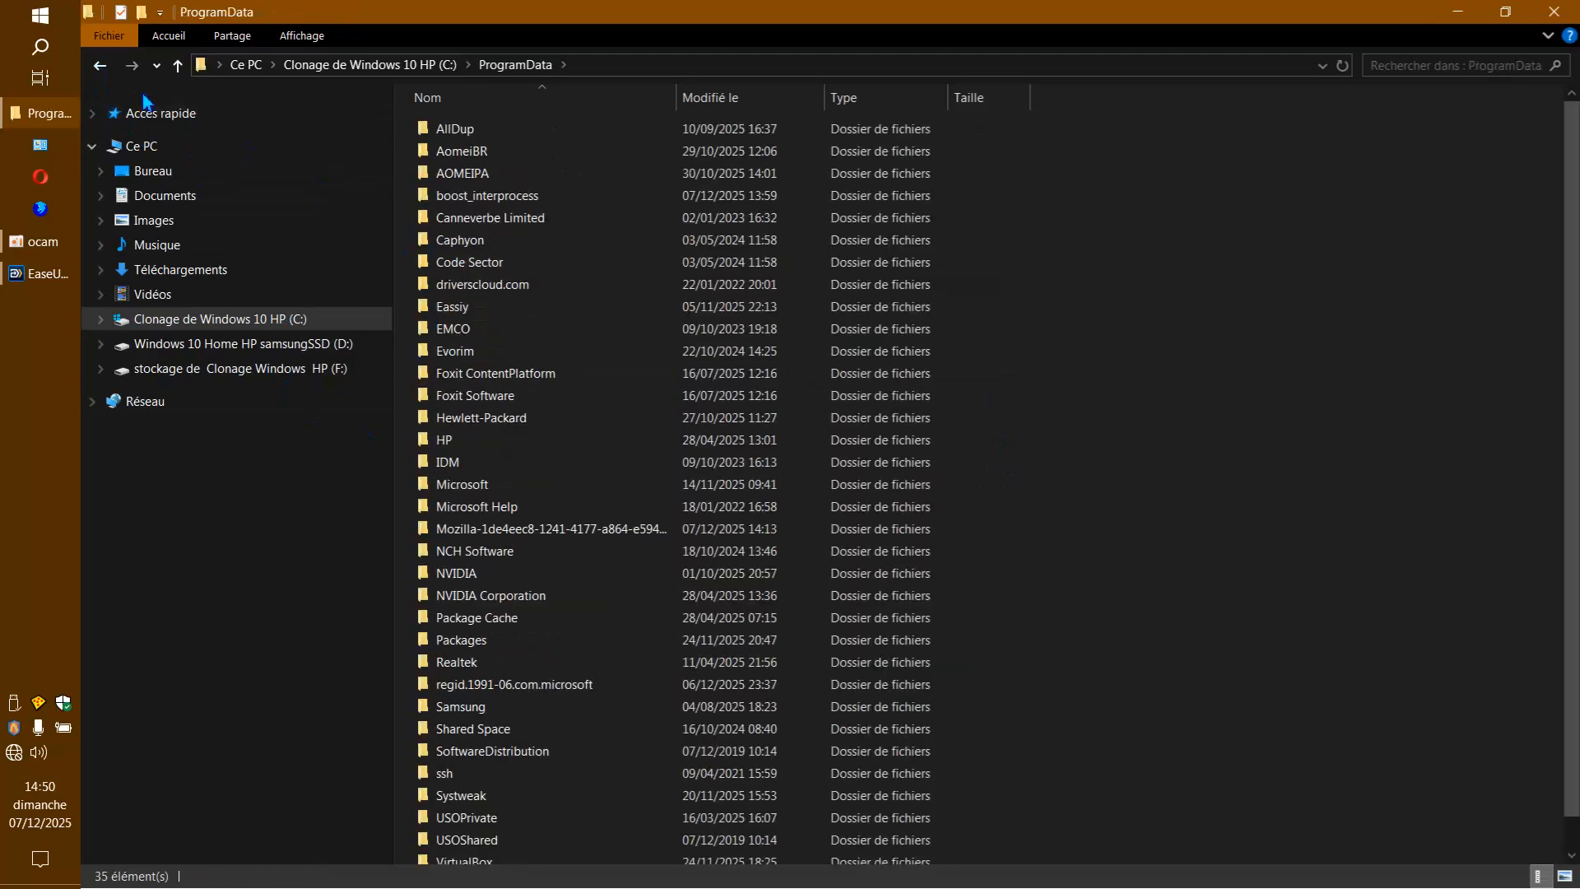
pyautogui.click(100, 69)
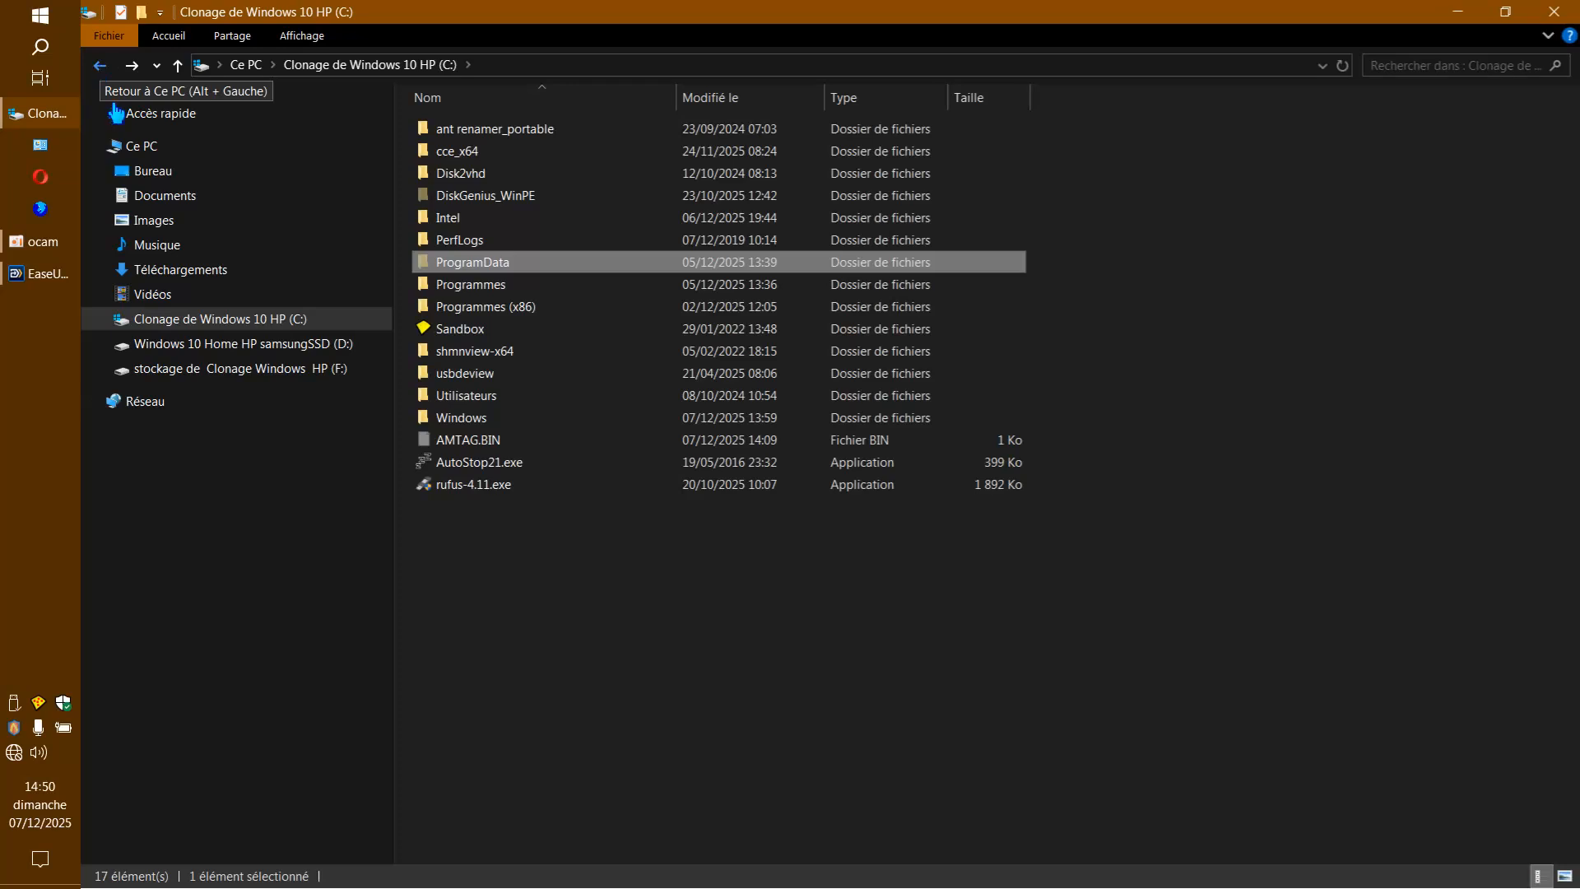
pyautogui.click(557, 564)
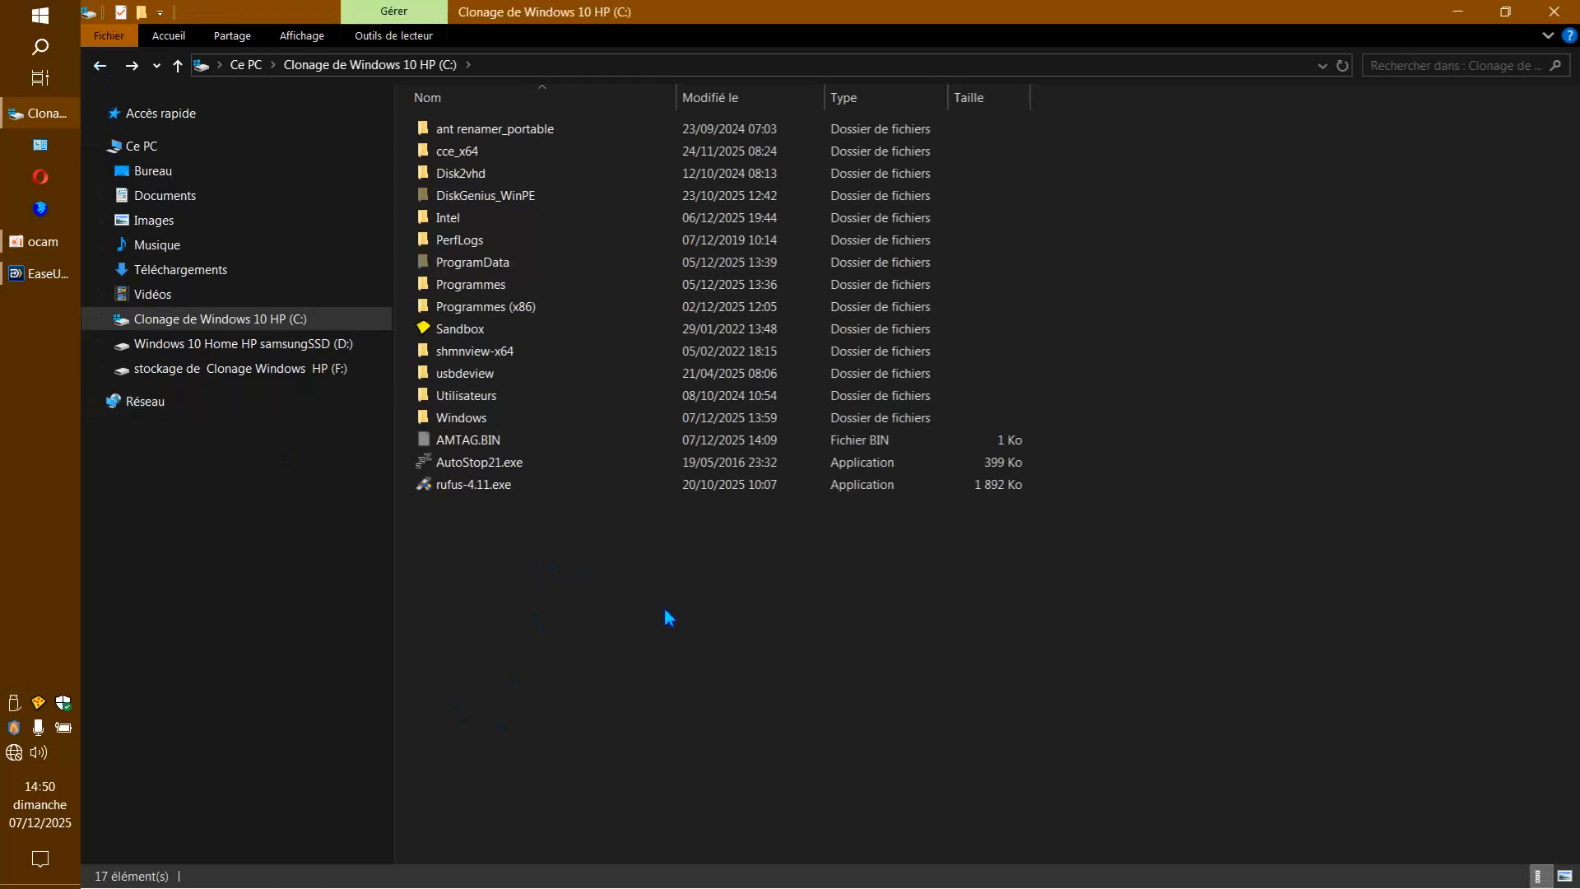
# Examine the Roaming folder inside the Utilisateur profile's AppData on drive C and close File Explorer.
pyautogui.doubleClick(469, 397)
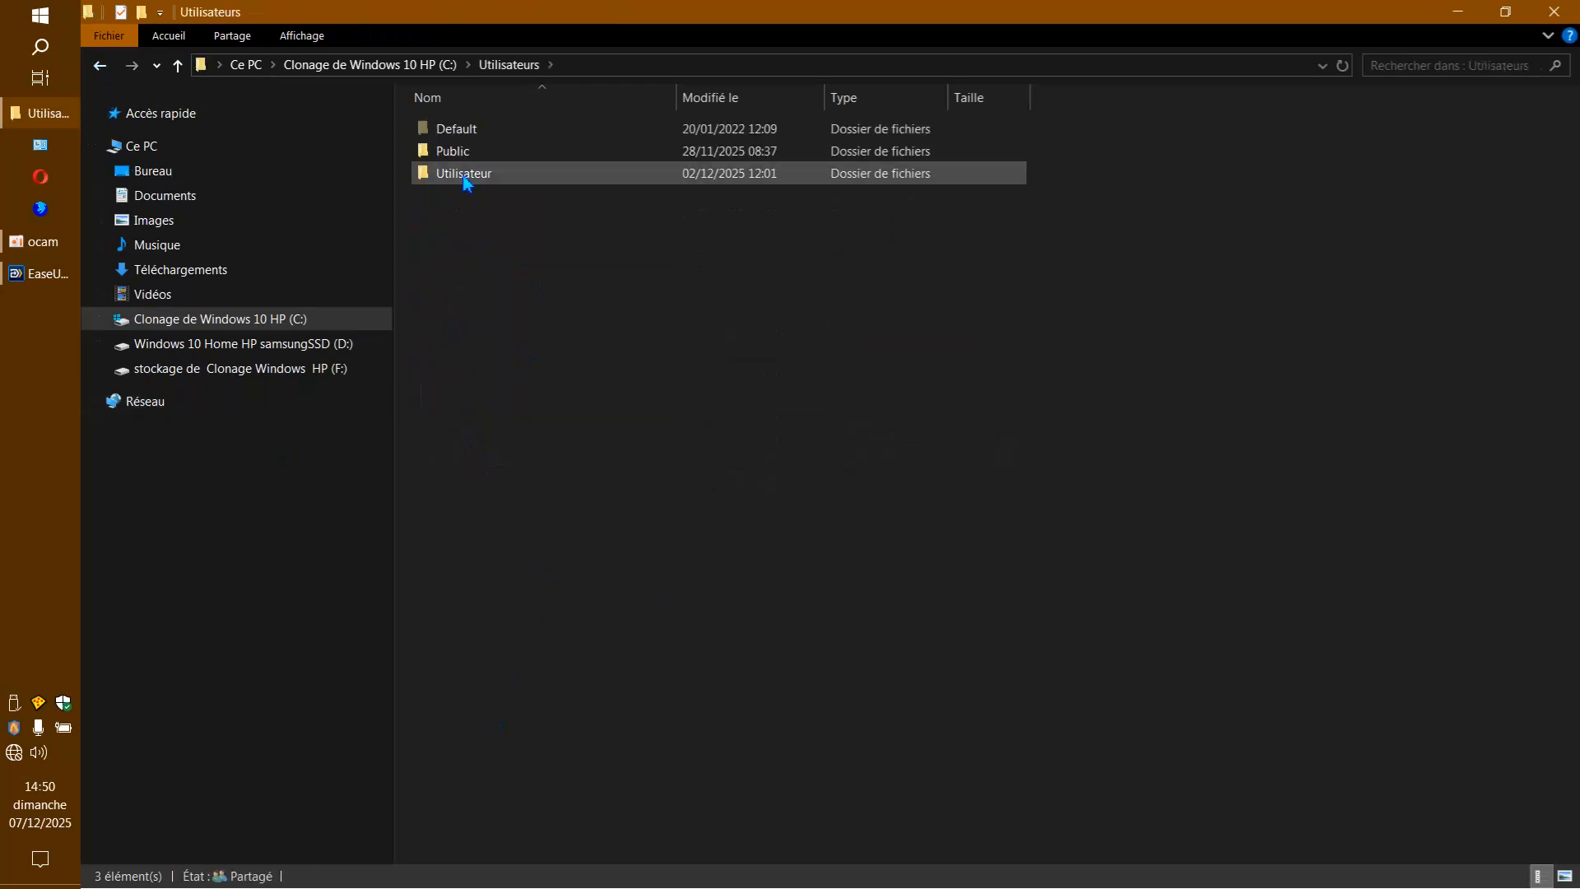
pyautogui.doubleClick(465, 175)
pyautogui.doubleClick(484, 226)
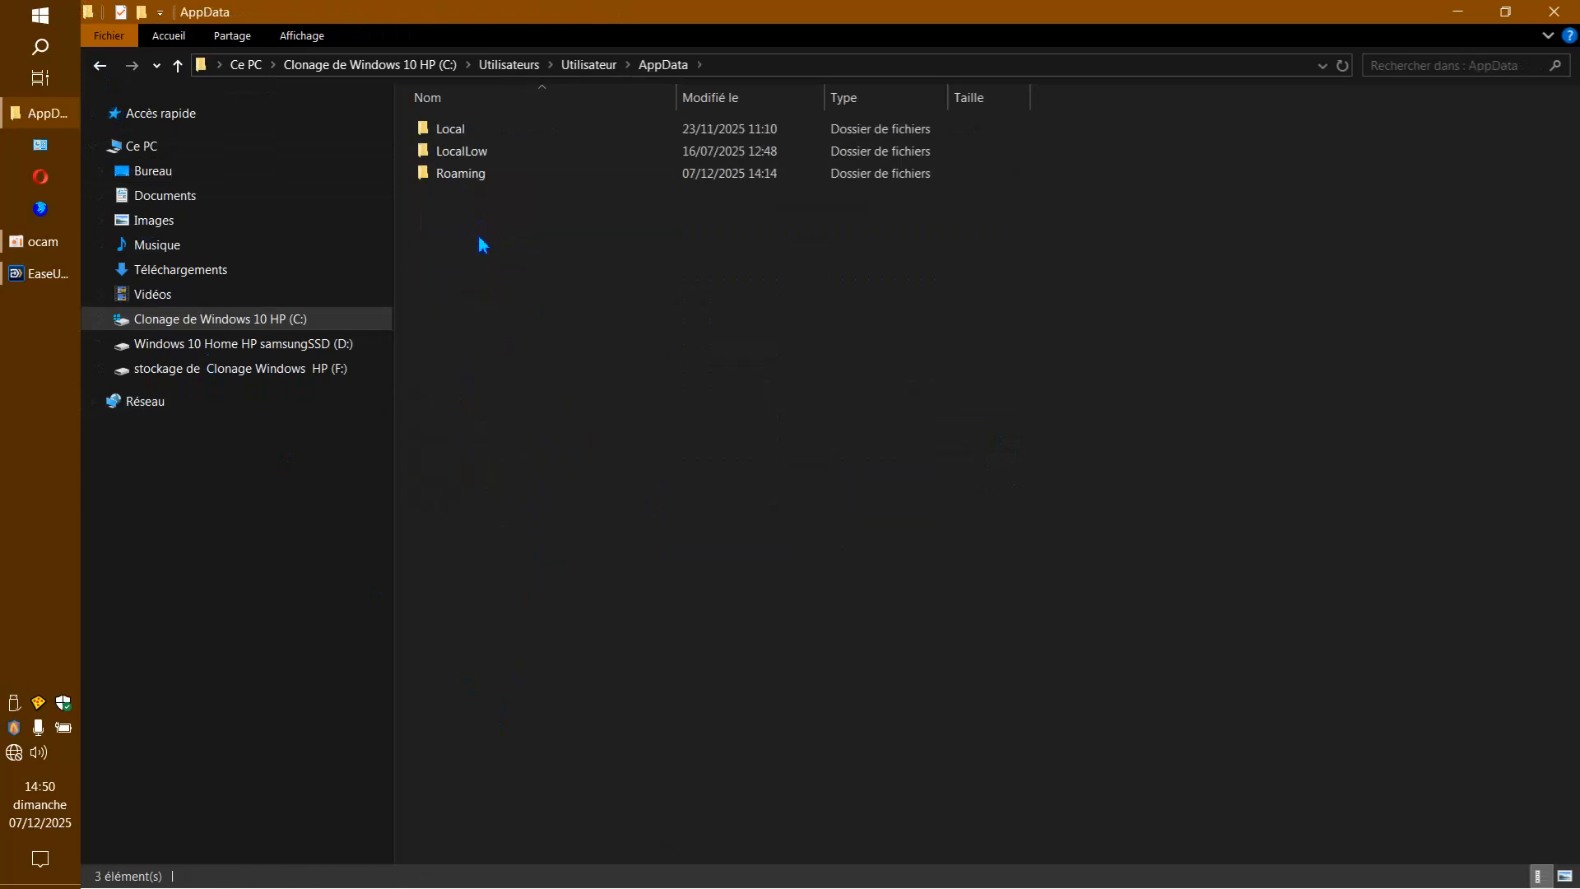
pyautogui.doubleClick(481, 177)
pyautogui.scroll(-4, 573, 470)
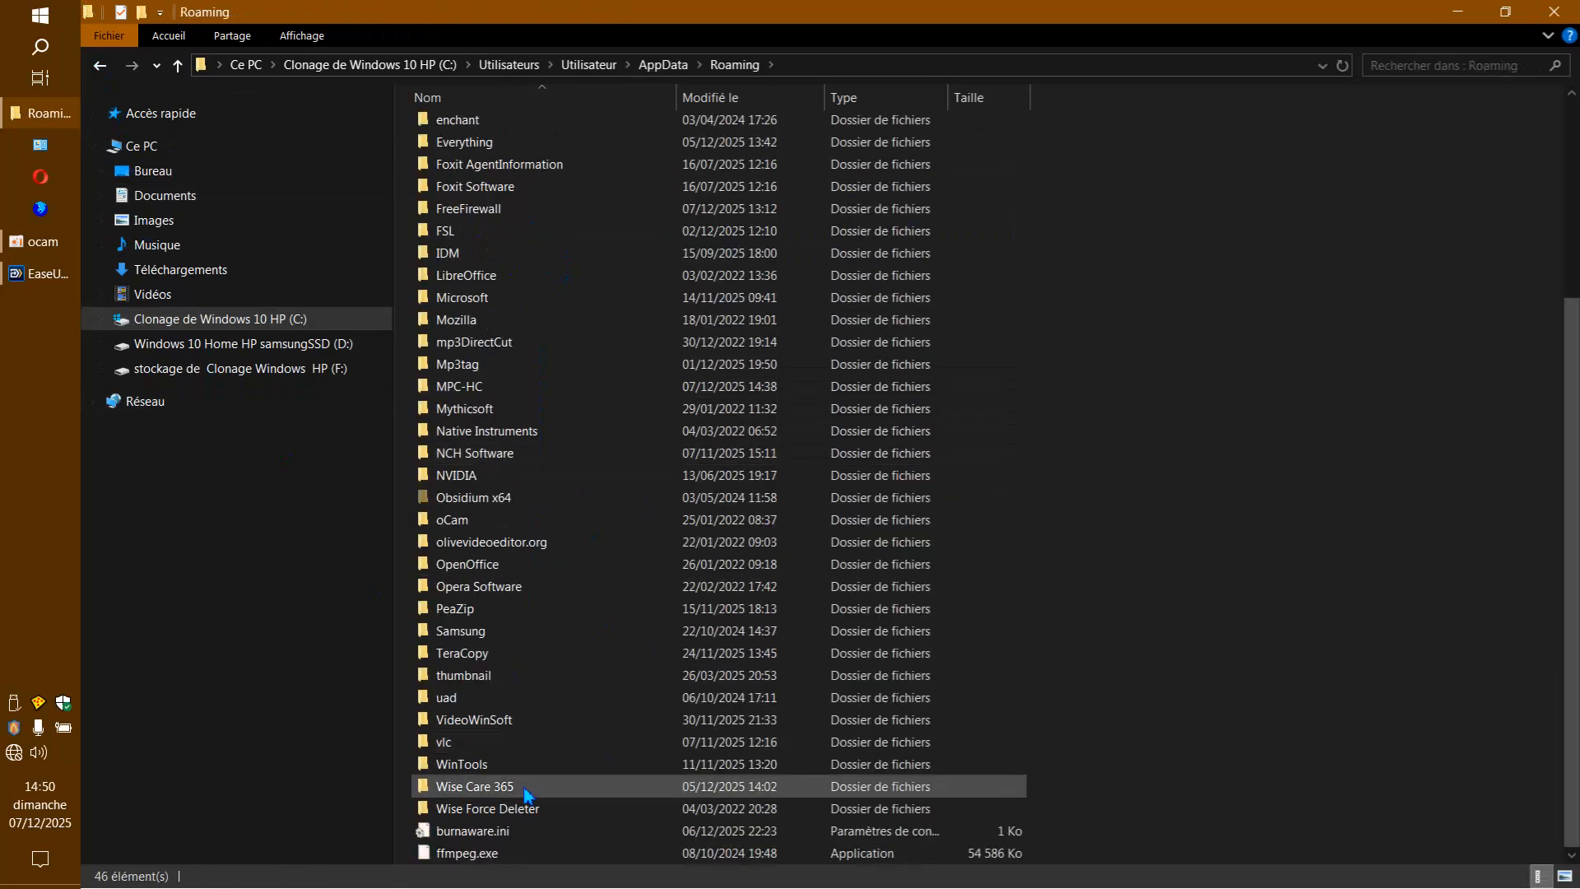
pyautogui.click(99, 65)
pyautogui.click(99, 65)
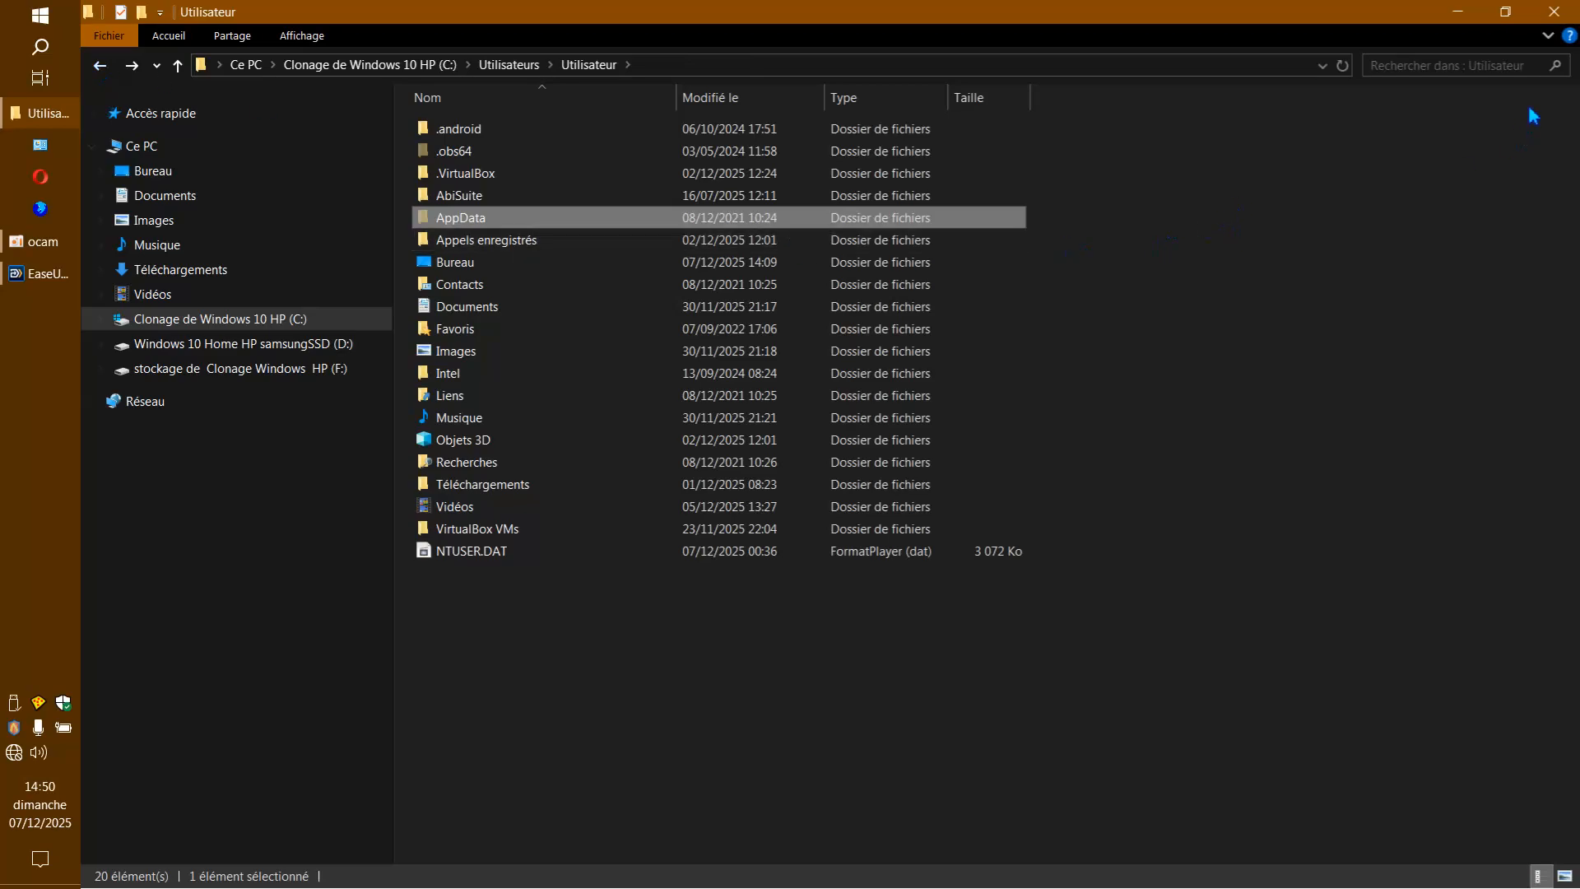
pyautogui.click(1547, 13)
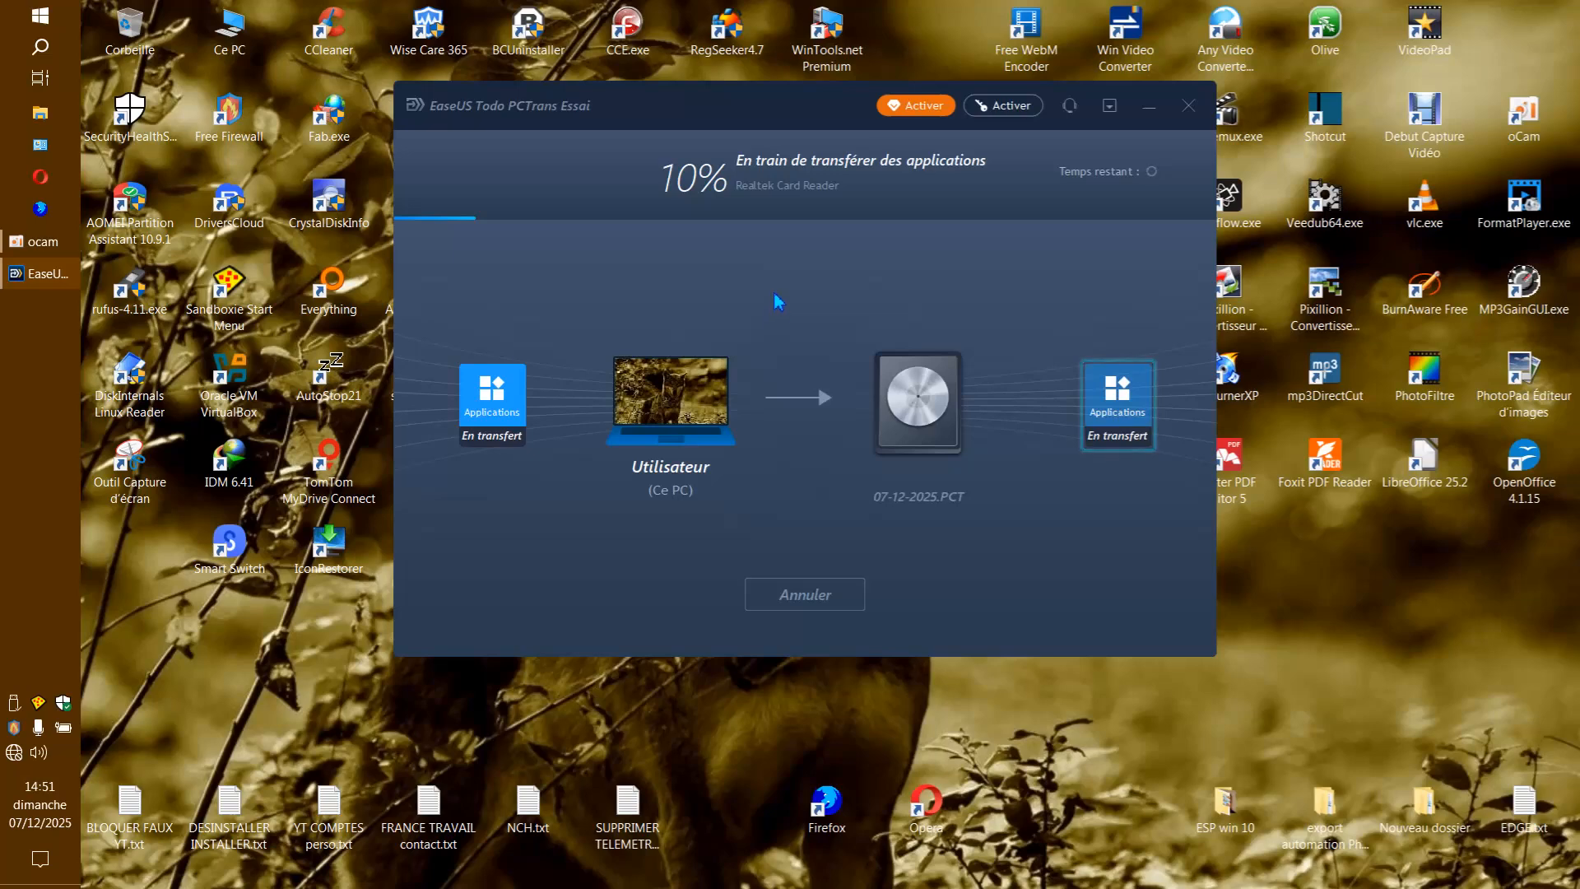
# Check the F folder under drive in the Sandbox DefaultBox on drive C, and close File Explorer.
pyautogui.doubleClick(224, 32)
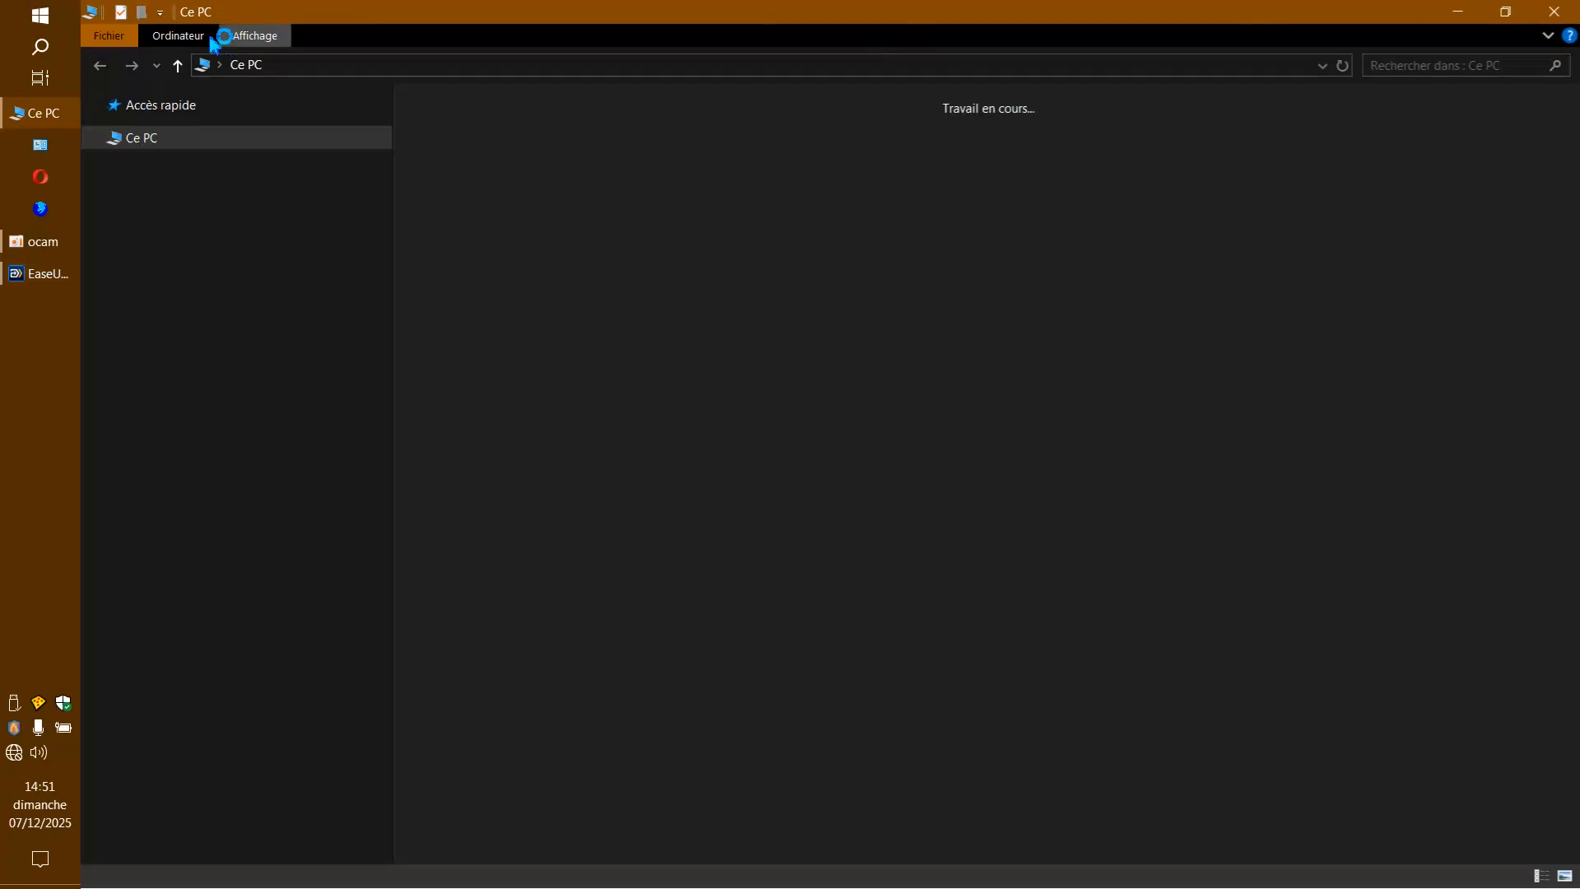
pyautogui.doubleClick(504, 297)
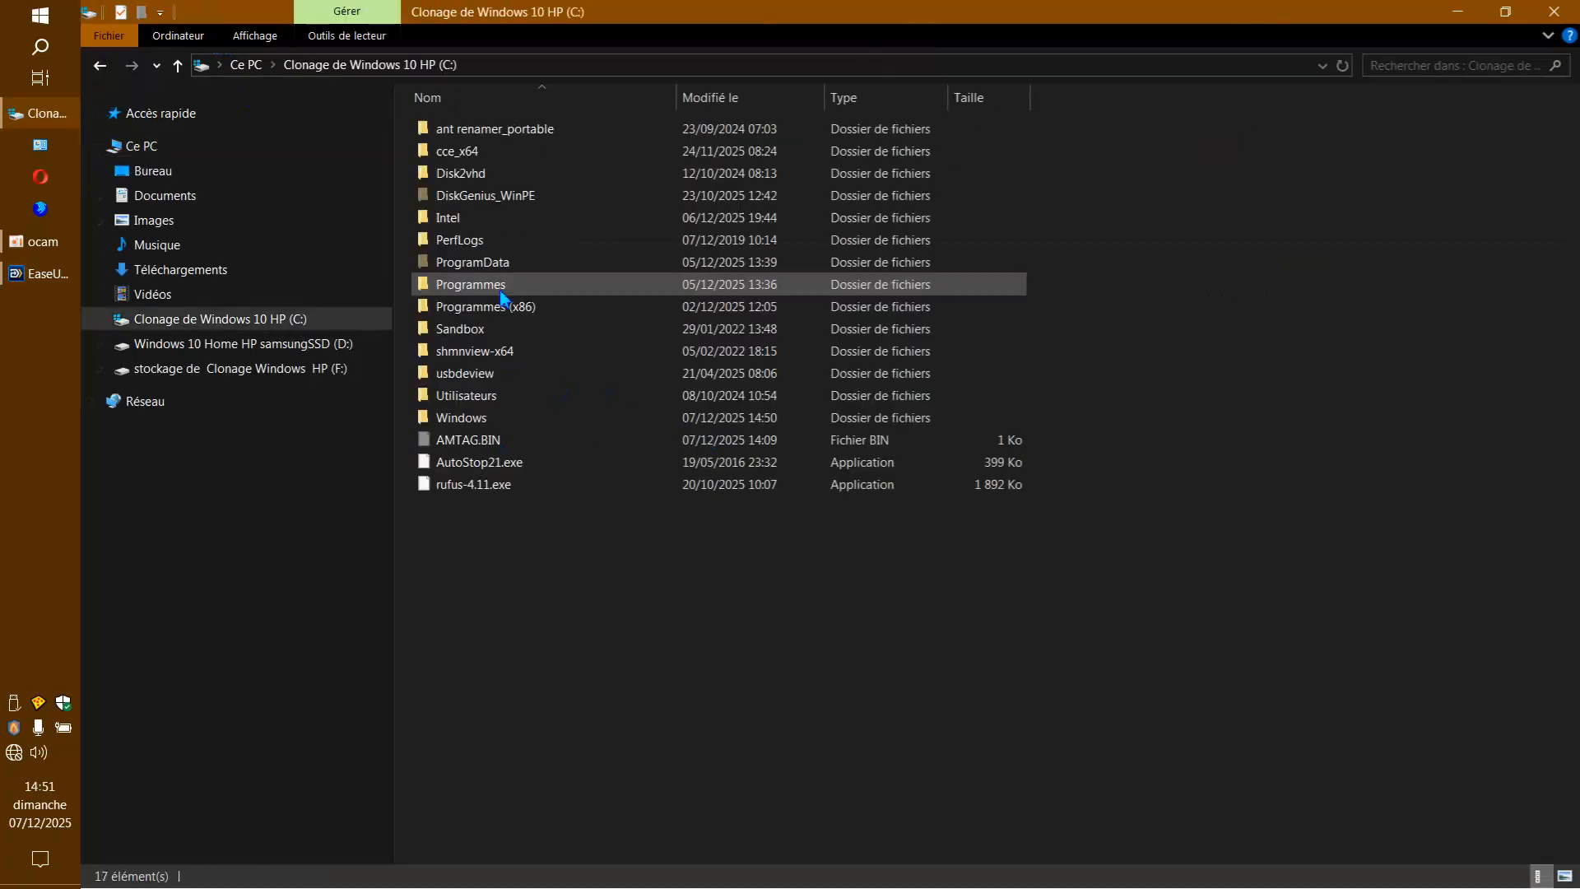
pyautogui.doubleClick(476, 327)
pyautogui.doubleClick(472, 130)
pyautogui.doubleClick(487, 132)
pyautogui.doubleClick(451, 130)
pyautogui.click(431, 160)
pyautogui.doubleClick(433, 160)
pyautogui.click(100, 64)
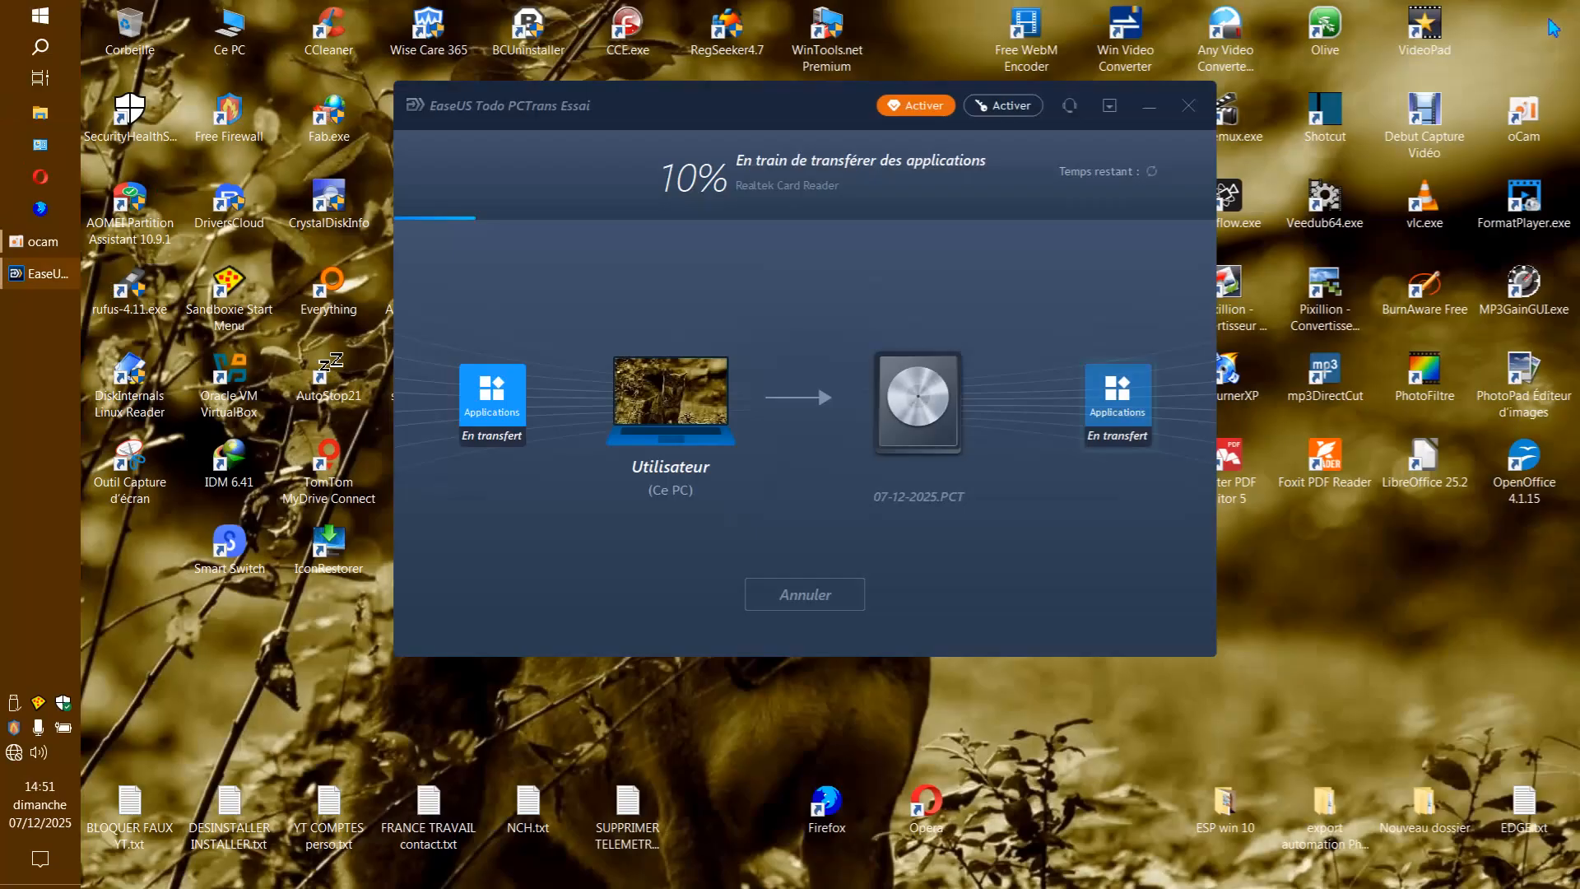
pyautogui.click(1553, 14)
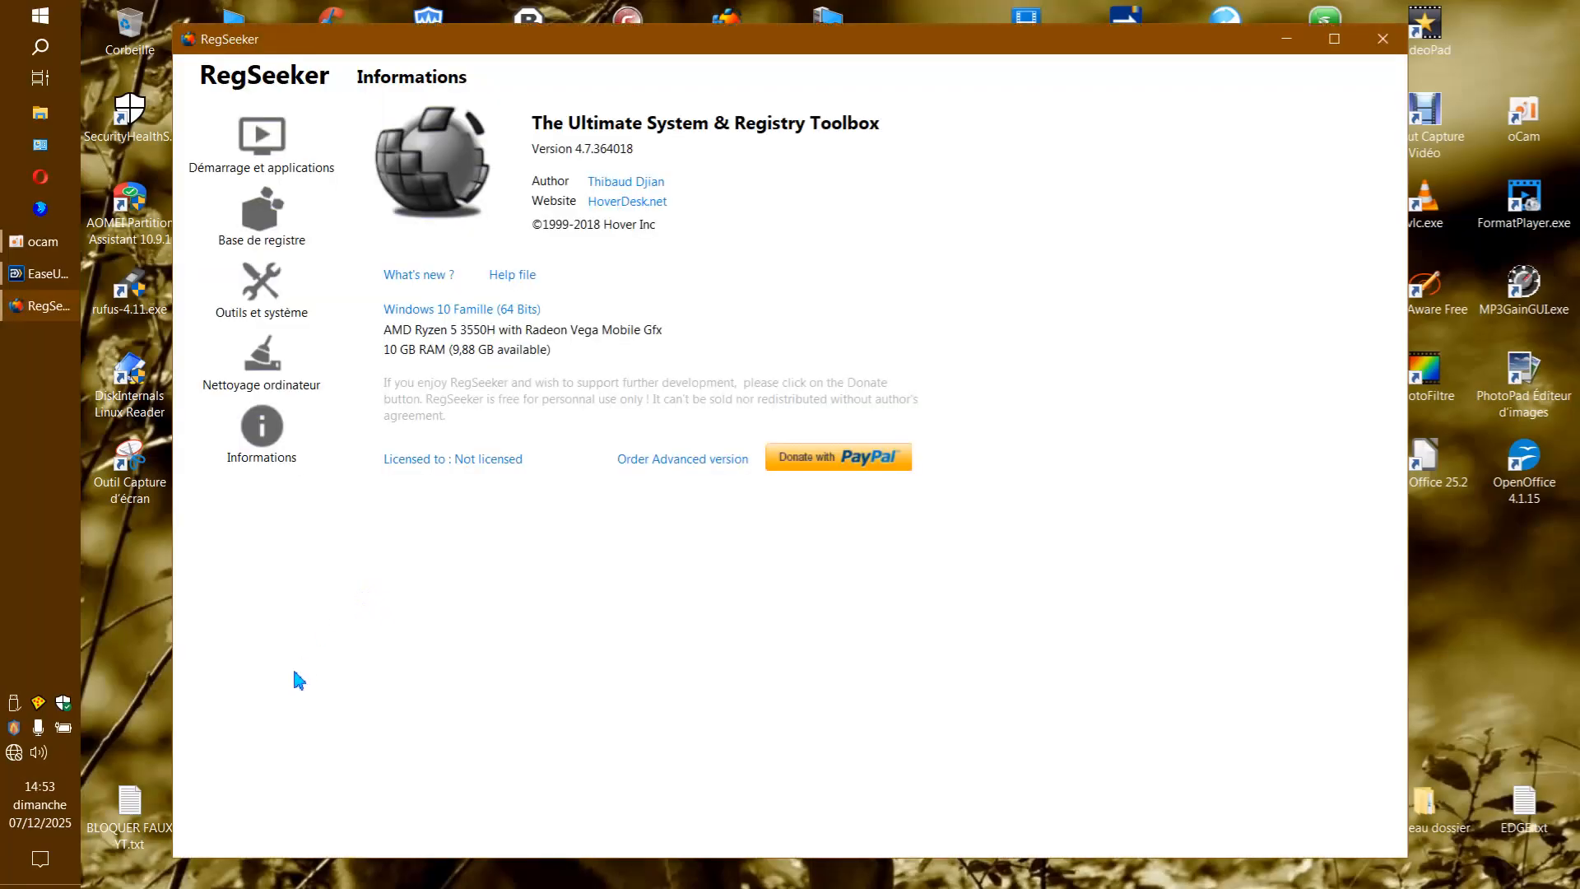
# Examine RegSeeker's tools and system page, registry page, tweaks list and registry backups list.
pyautogui.click(262, 314)
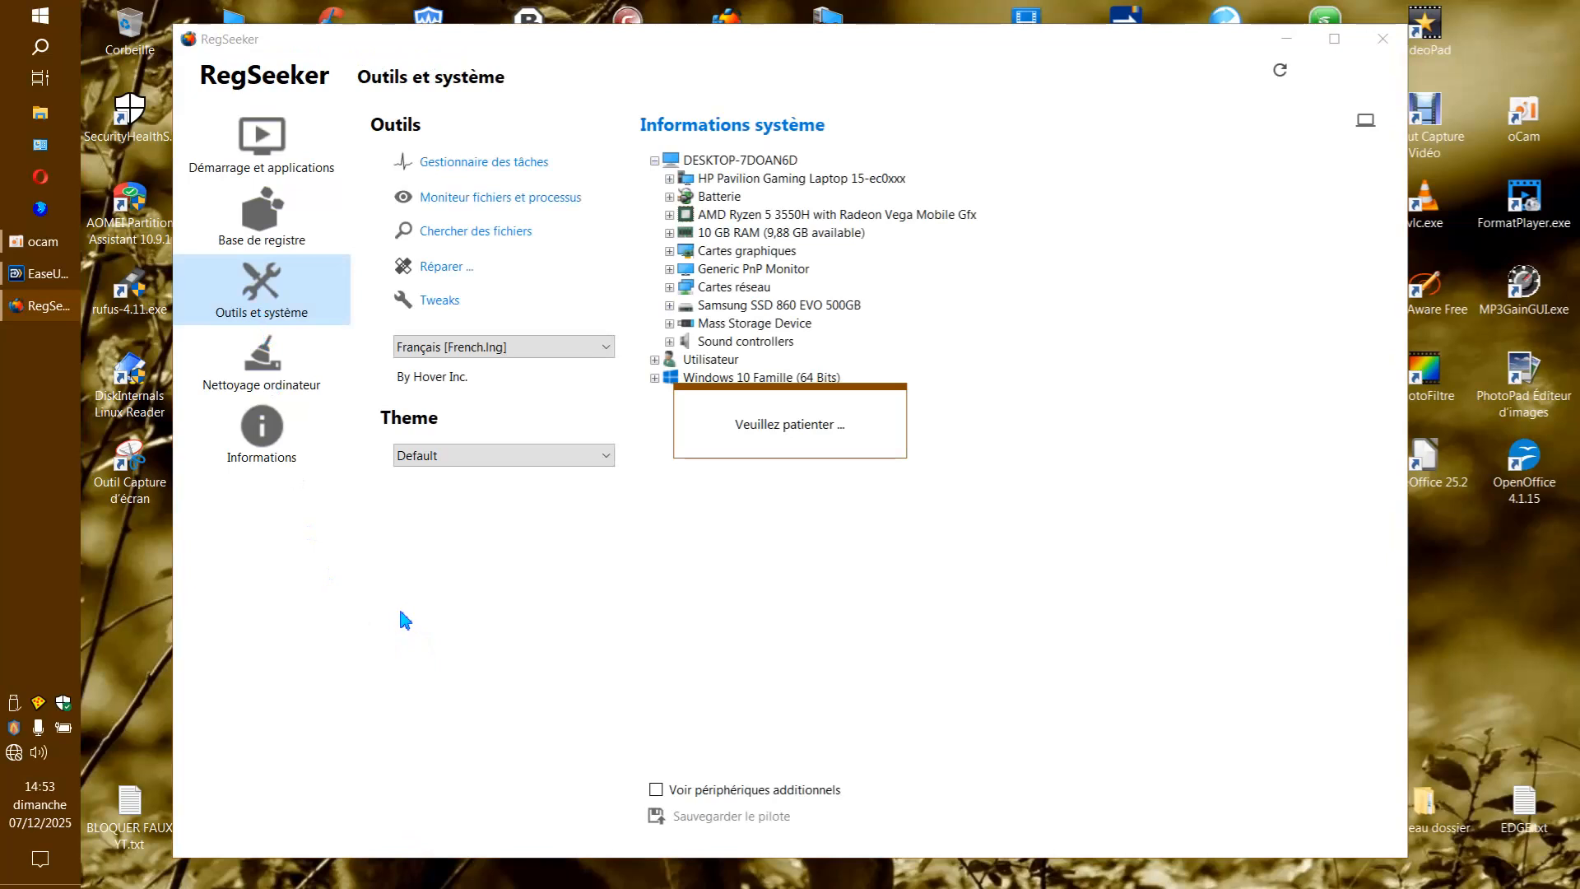
pyautogui.click(274, 245)
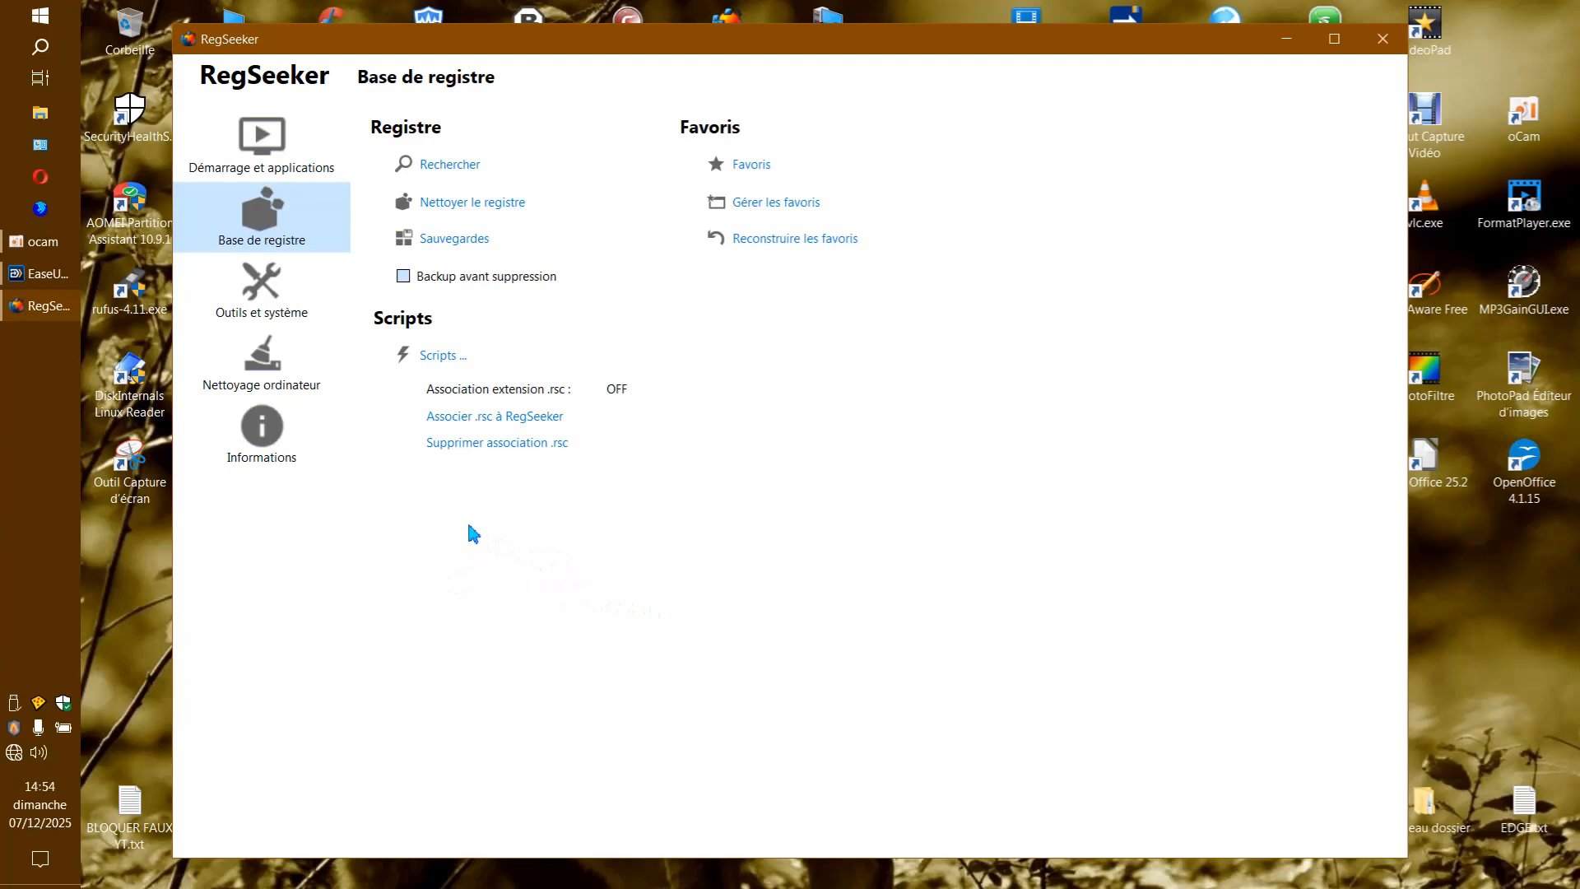
pyautogui.click(265, 319)
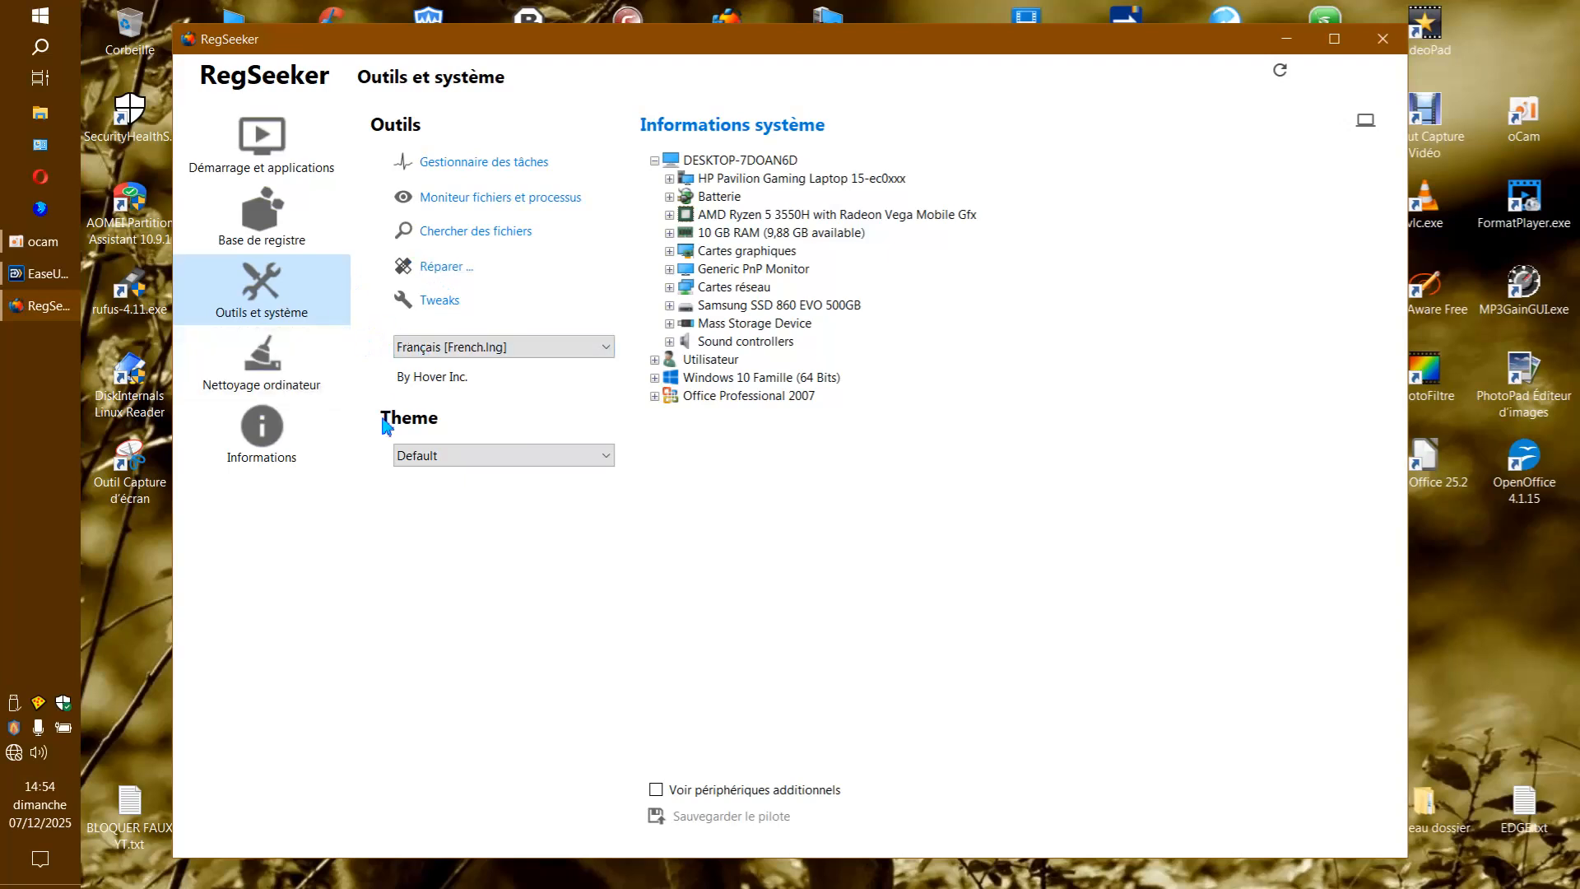
pyautogui.click(436, 303)
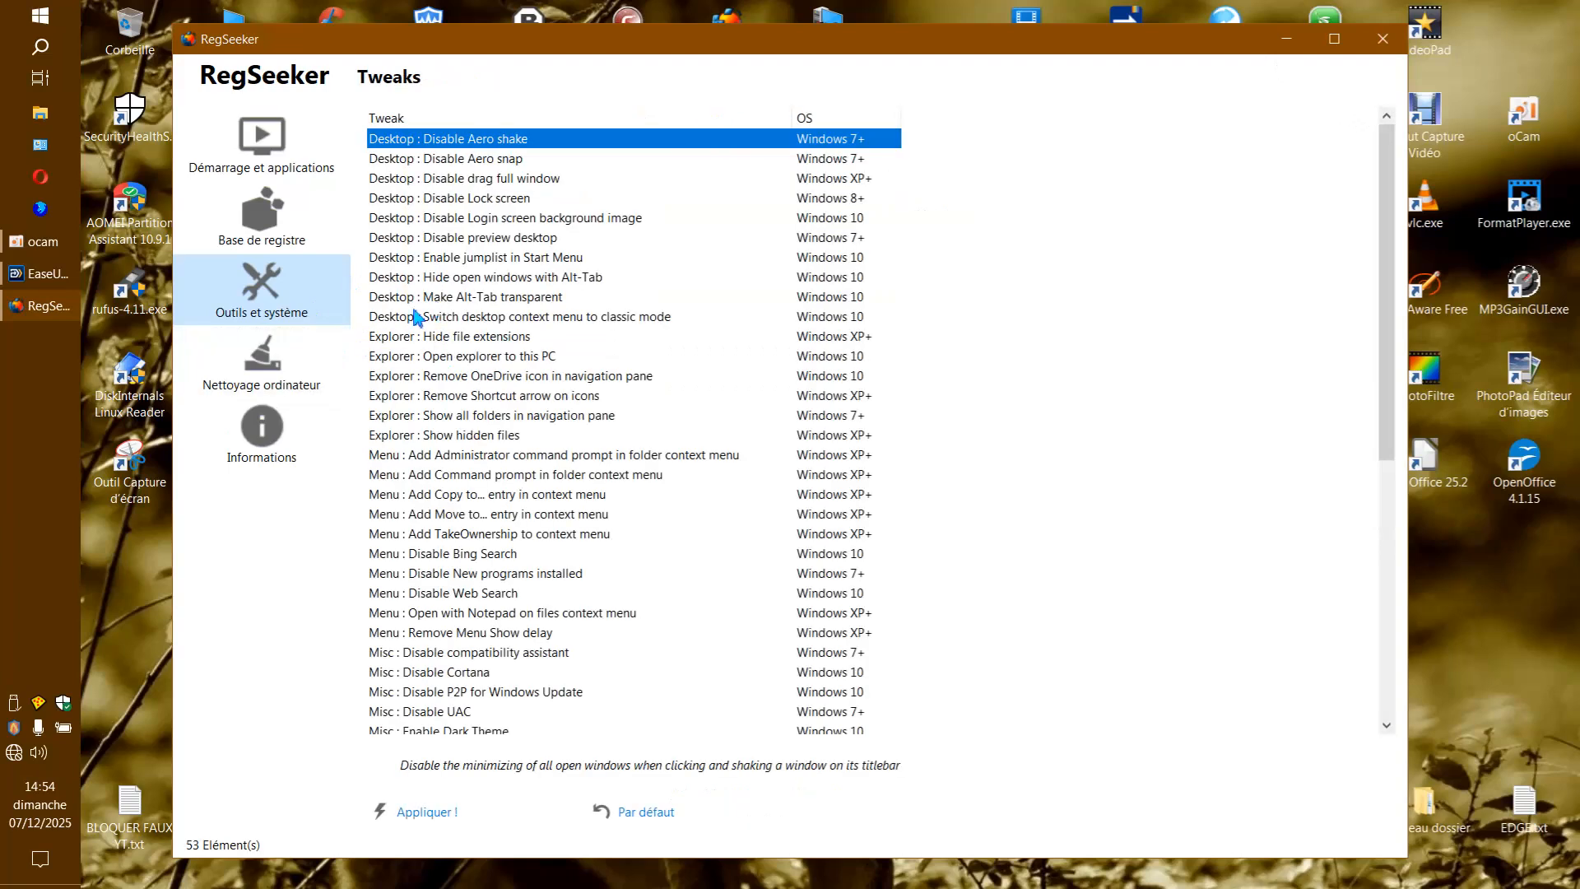
pyautogui.click(266, 248)
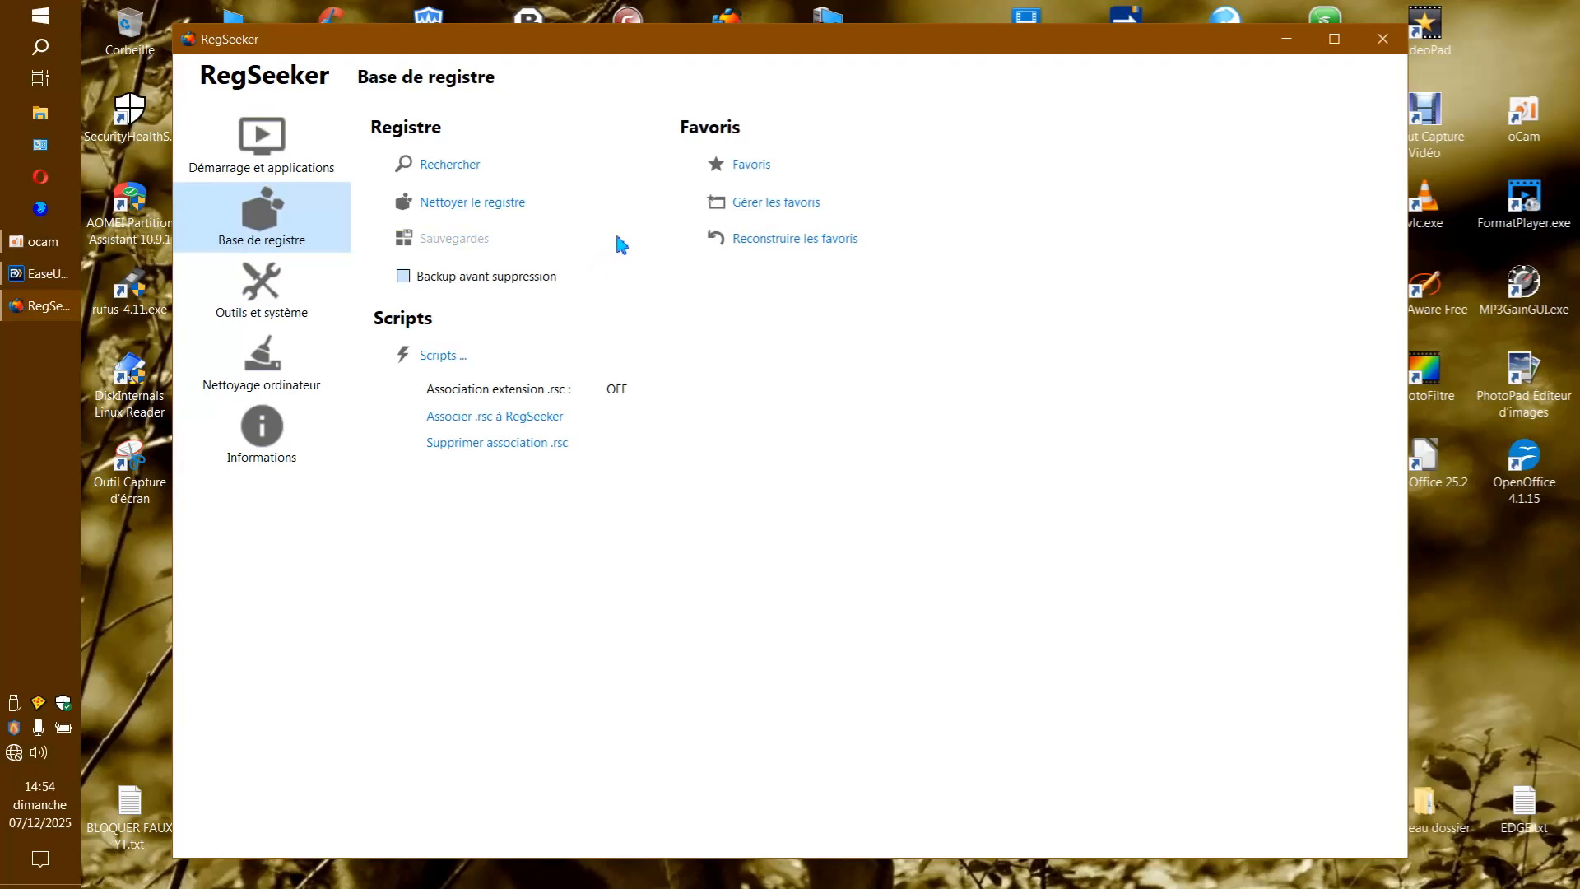
pyautogui.click(461, 240)
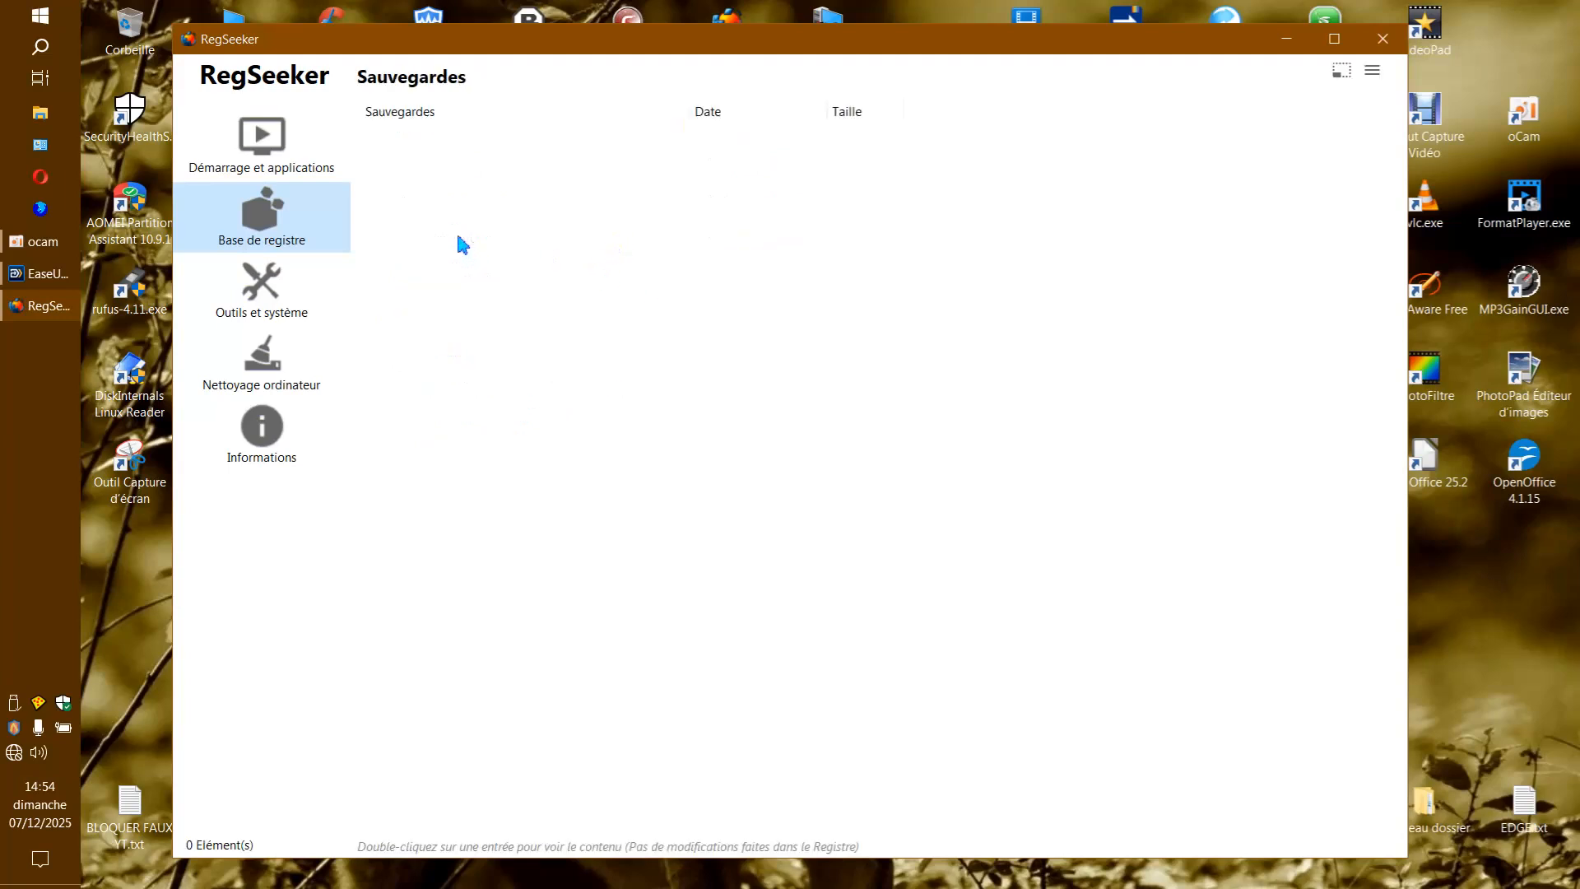
# Open RegSeeker's list of installed applications and check the actions available for the Xvid Video Codec entry.
pyautogui.click(304, 169)
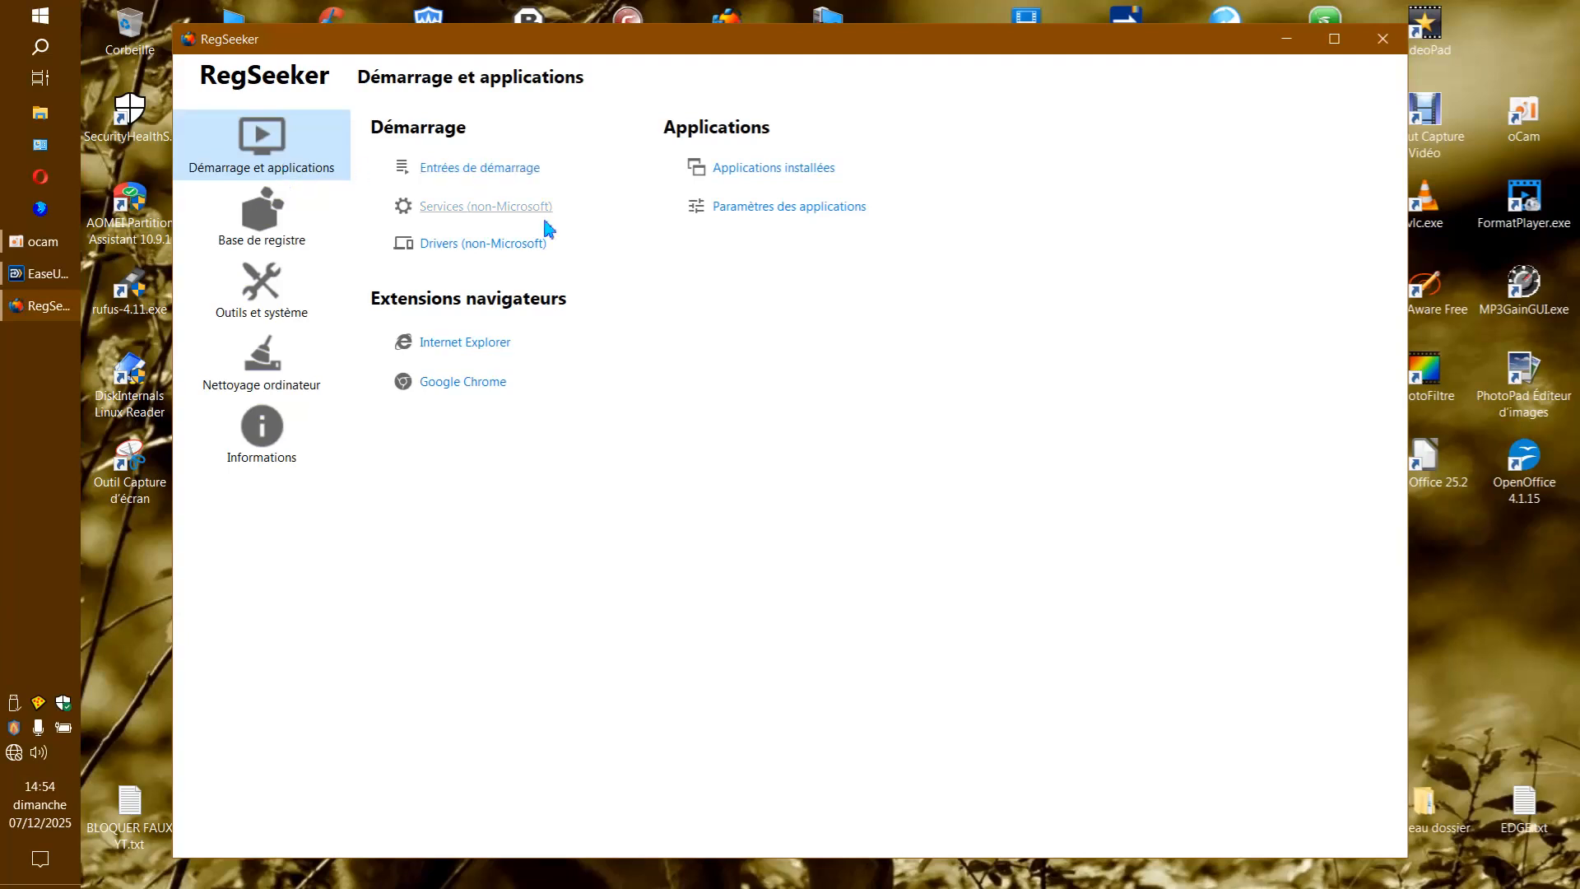
pyautogui.click(784, 167)
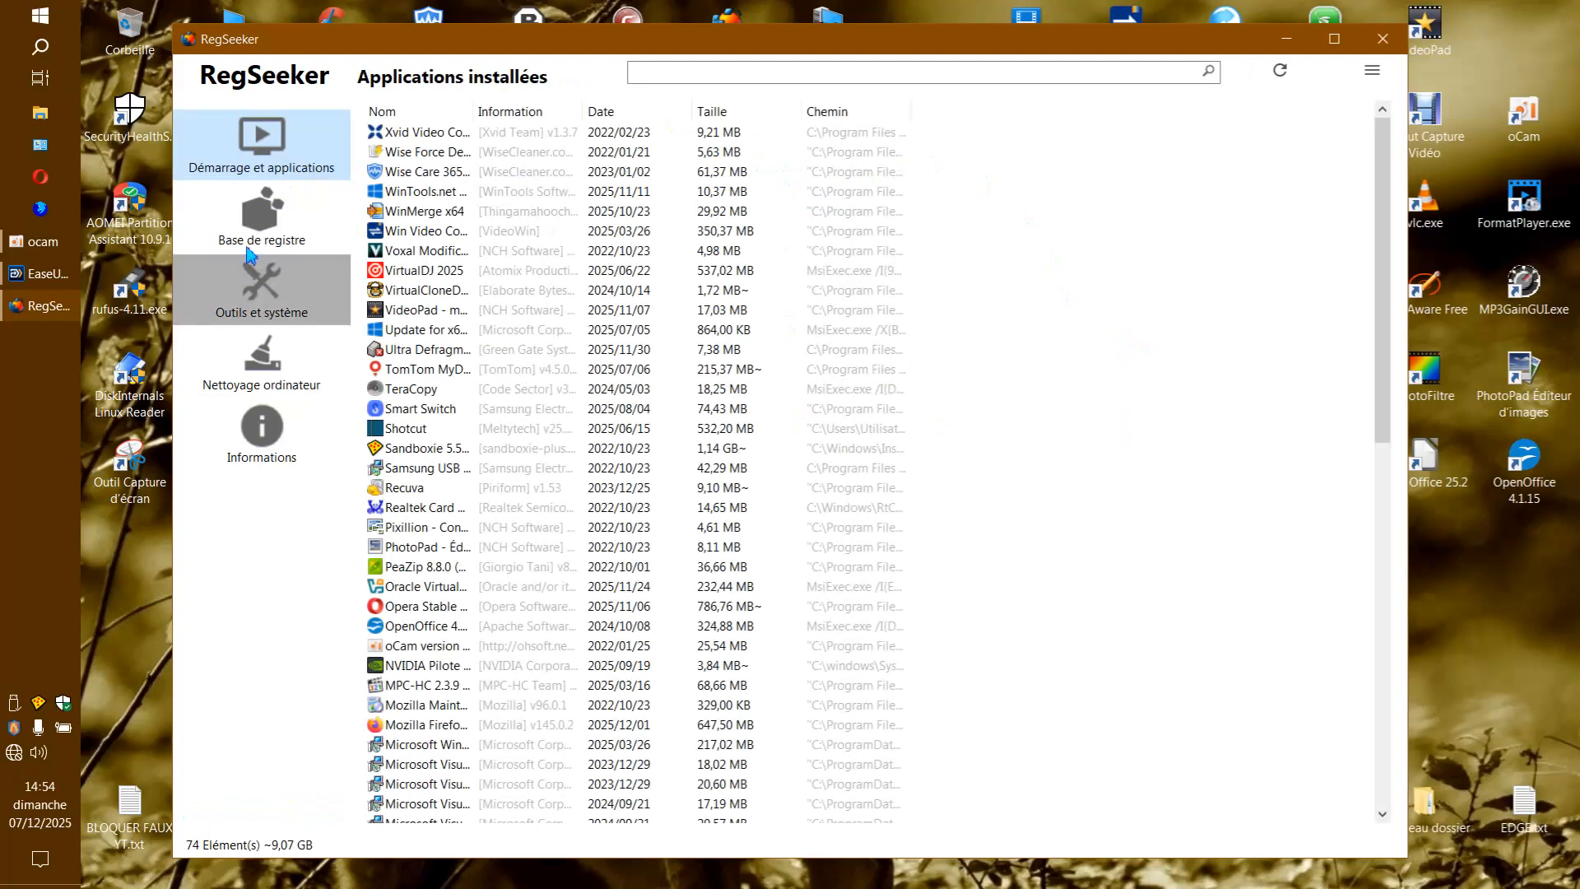
pyautogui.click(403, 137)
pyautogui.rightClick(404, 140)
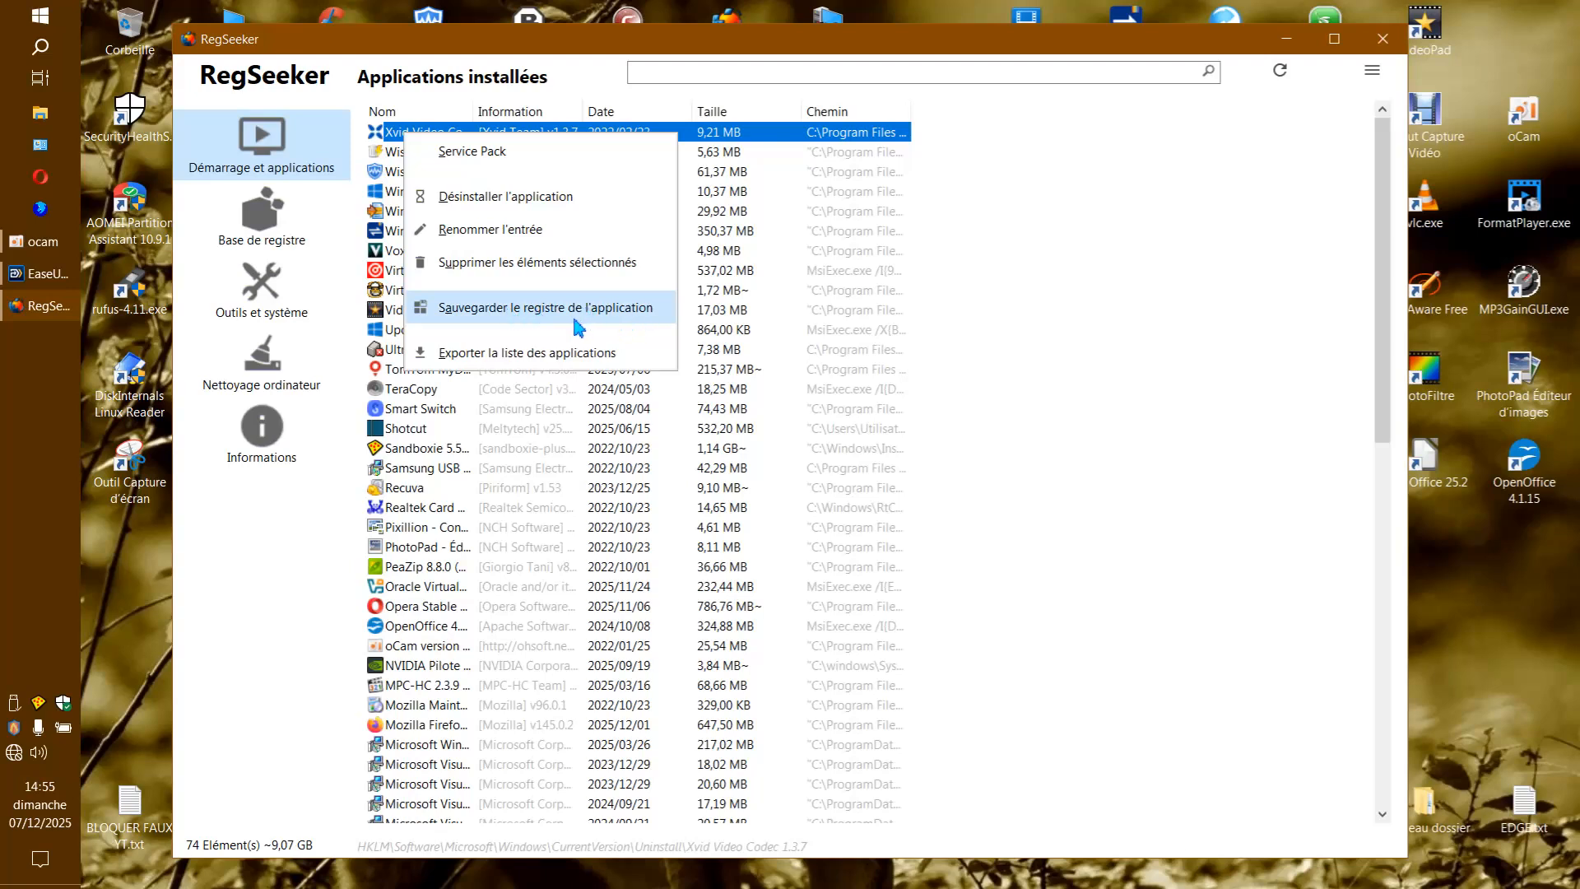
pyautogui.click(1036, 285)
# Back up the registry entries of all the installed applications, naming the first backup apps complet.
pyautogui.moveTo(1050, 130); pyautogui.dragTo(633, 822)
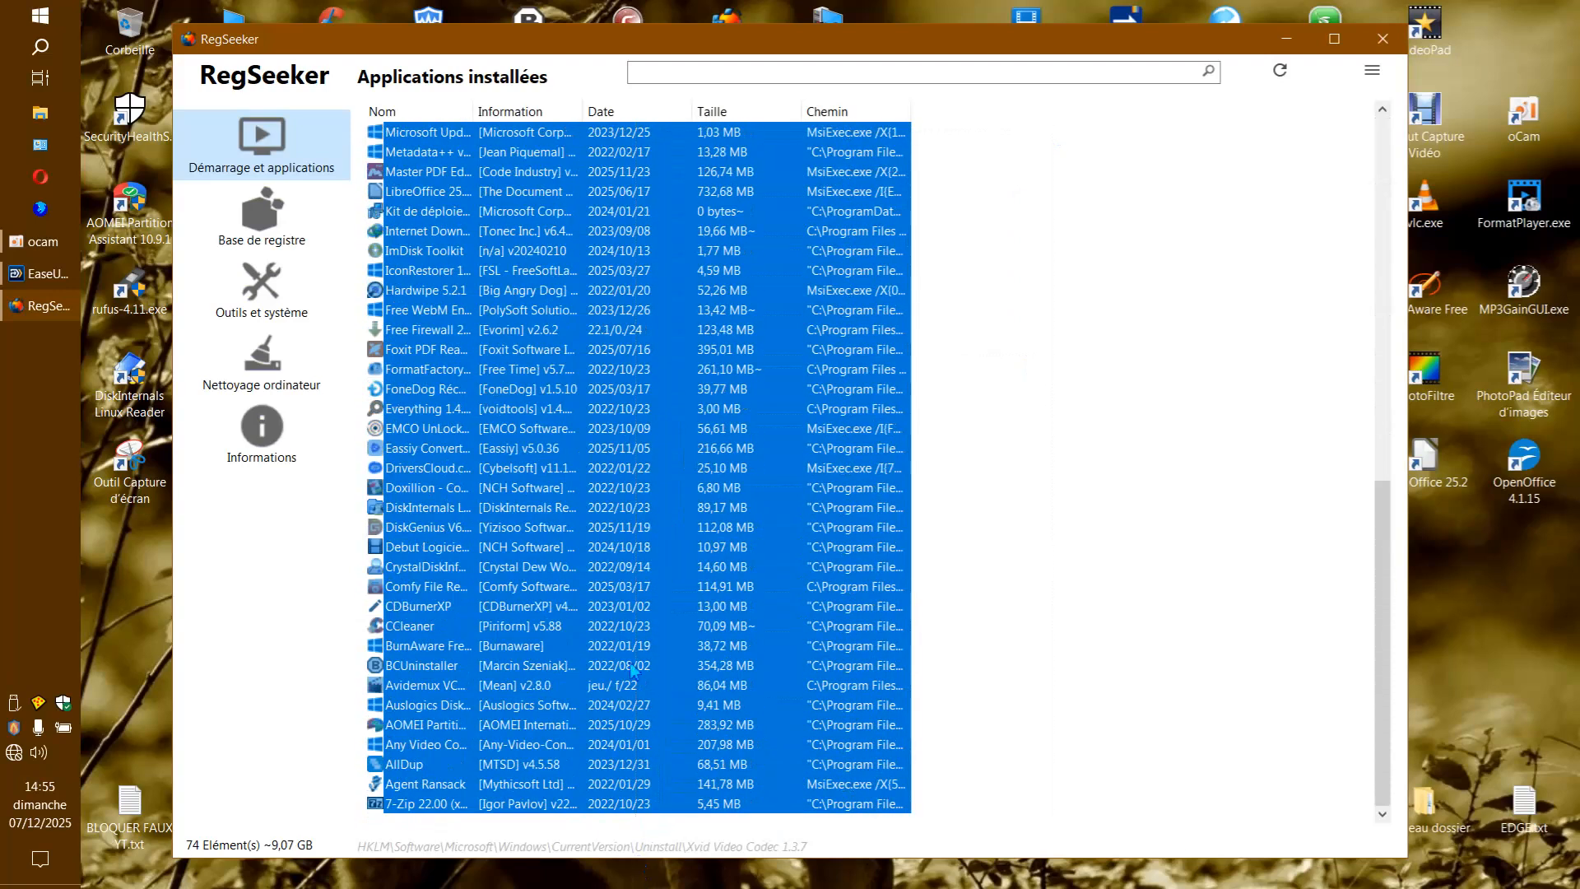
pyautogui.rightClick(607, 428)
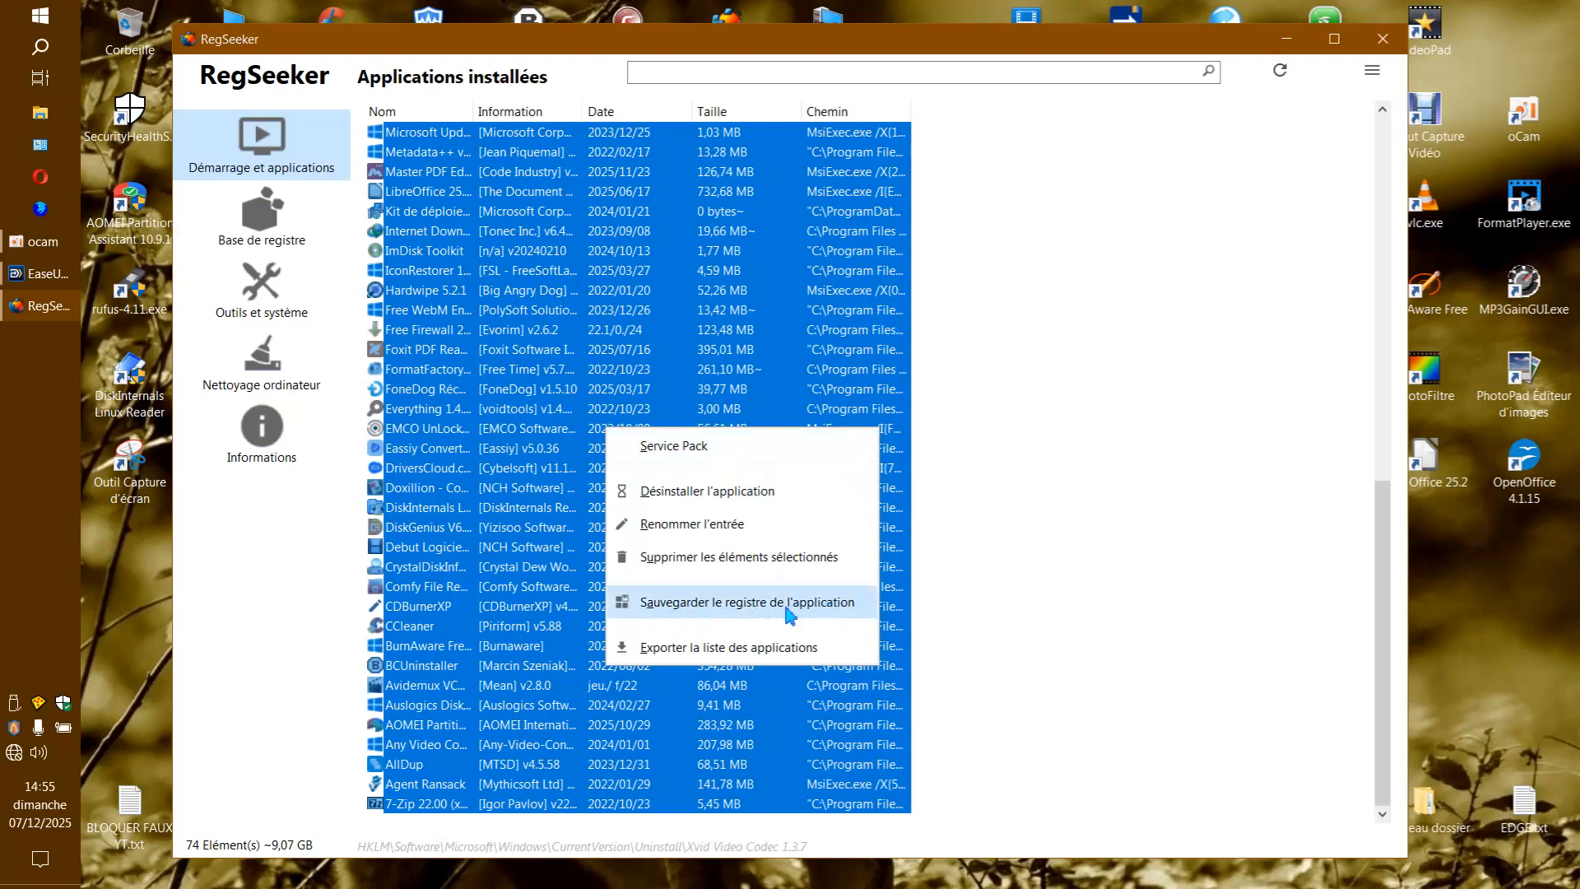
pyautogui.click(717, 608)
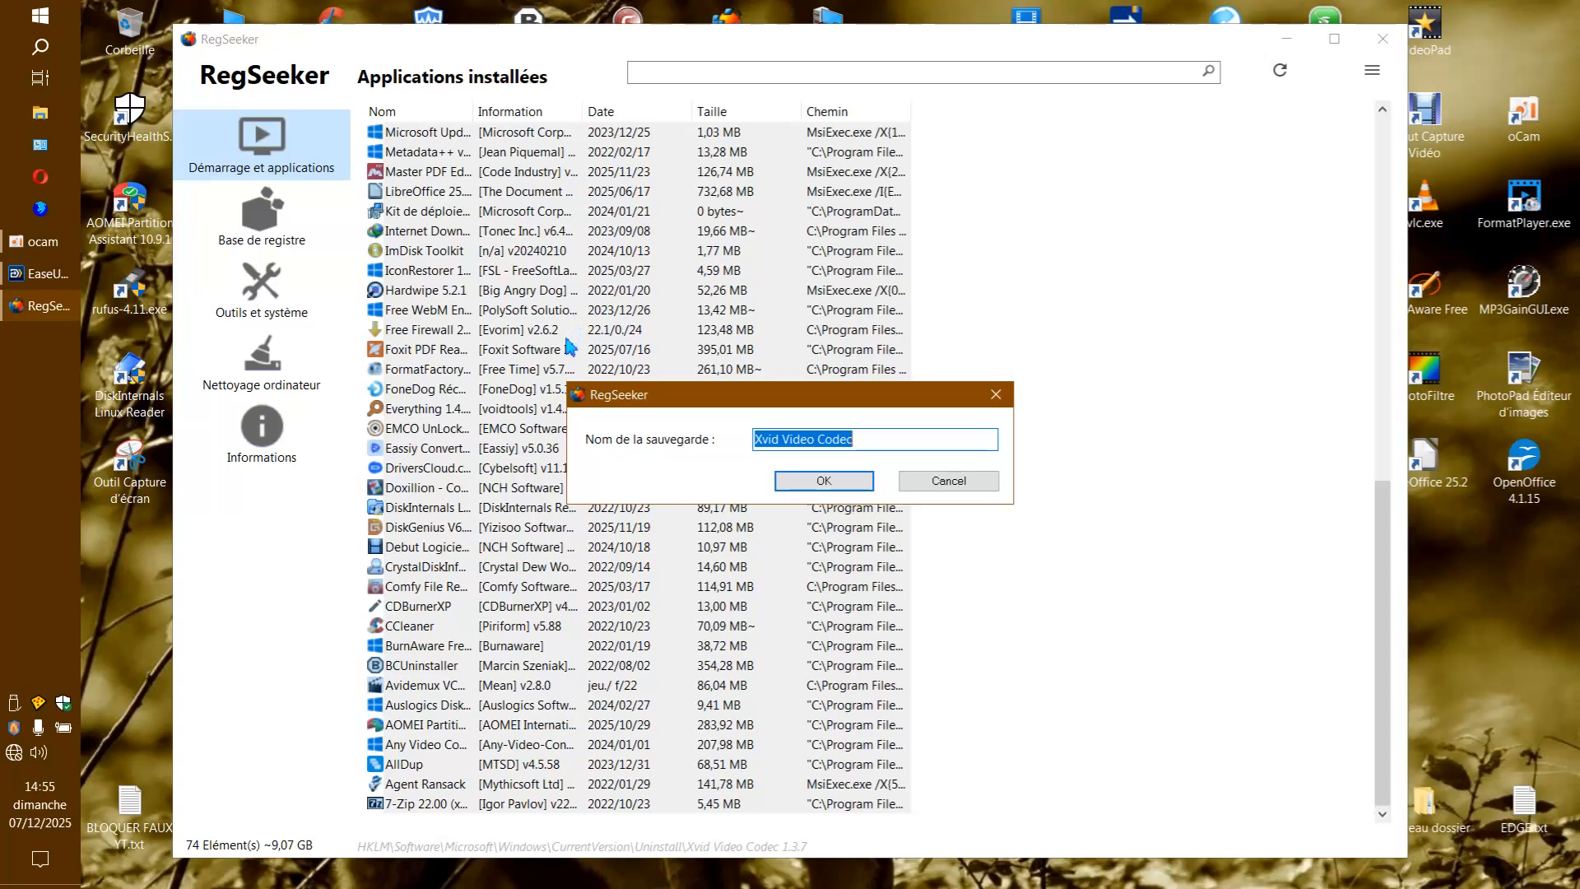
pyautogui.moveTo(865, 444); pyautogui.dragTo(709, 448)
pyautogui.write('apps complet')
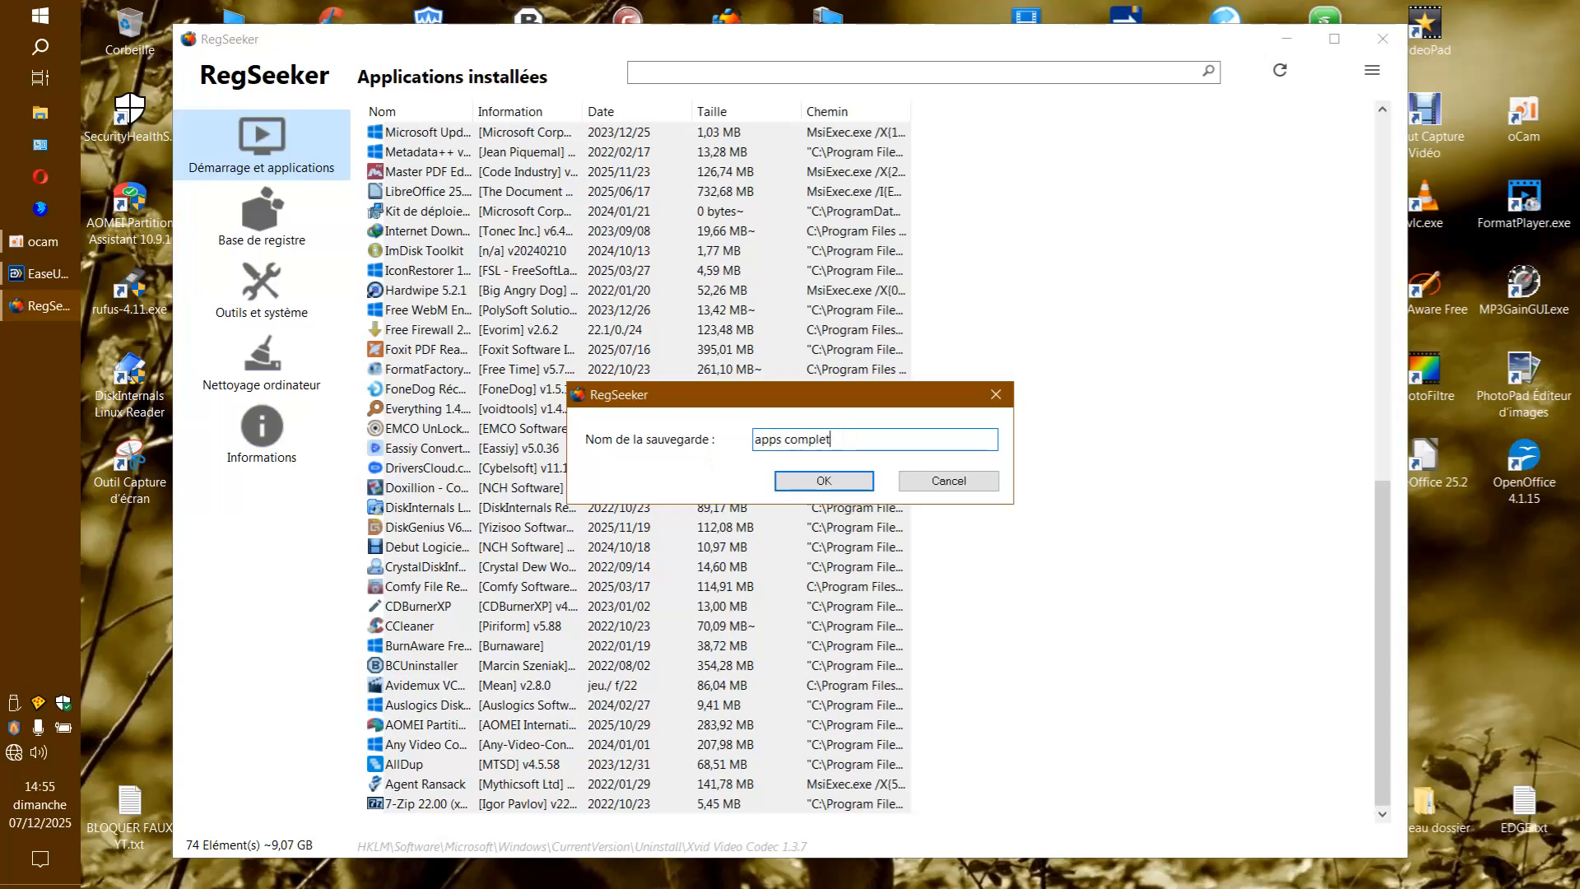
pyautogui.click(833, 484)
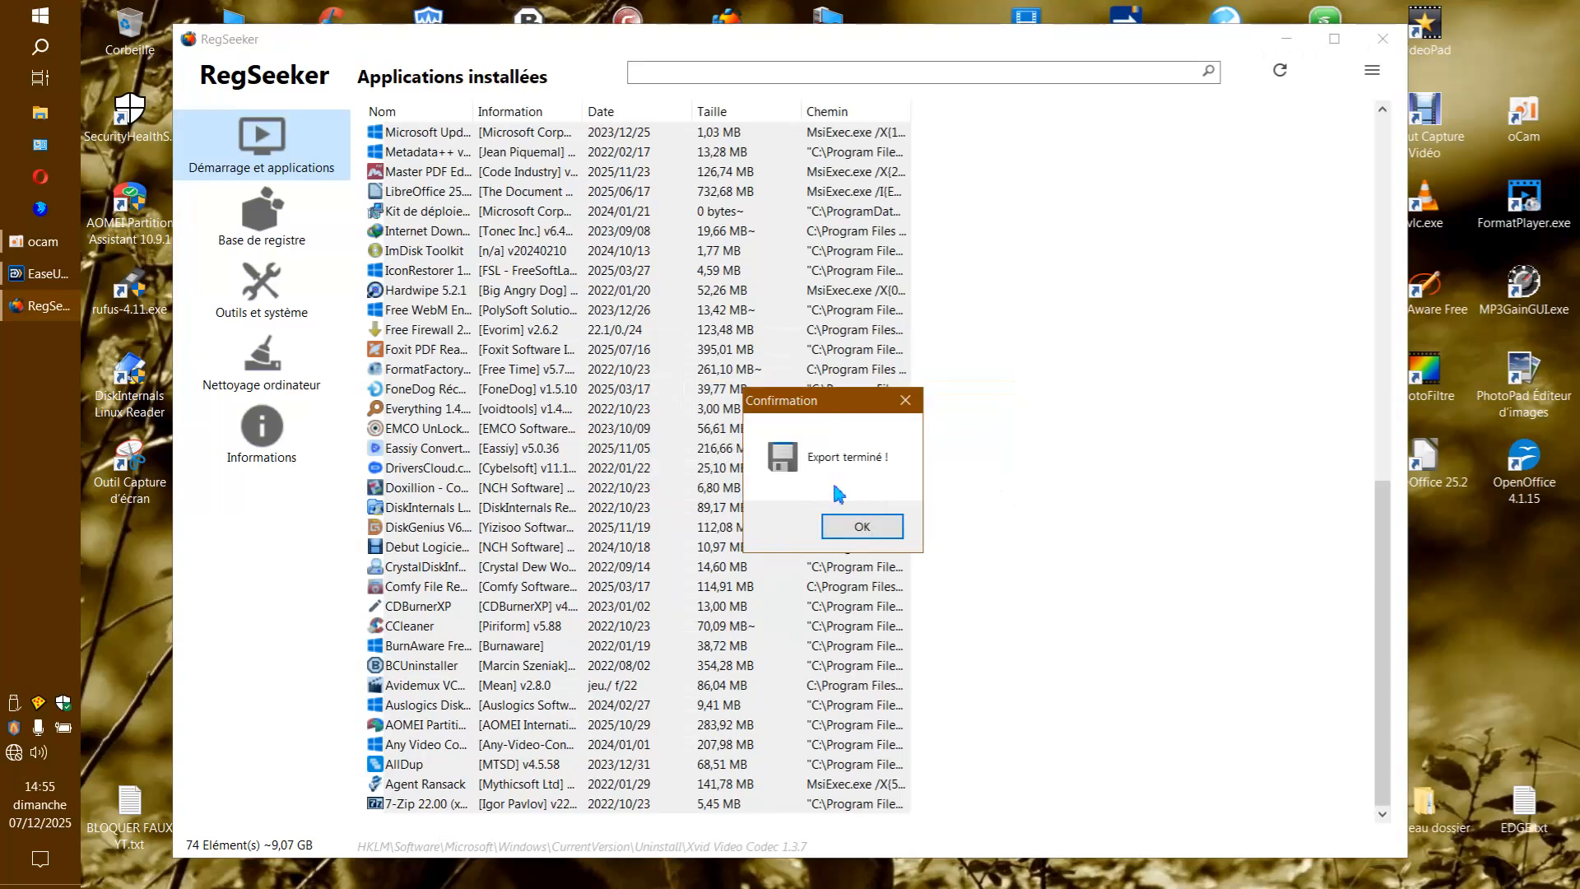
pyautogui.click(843, 527)
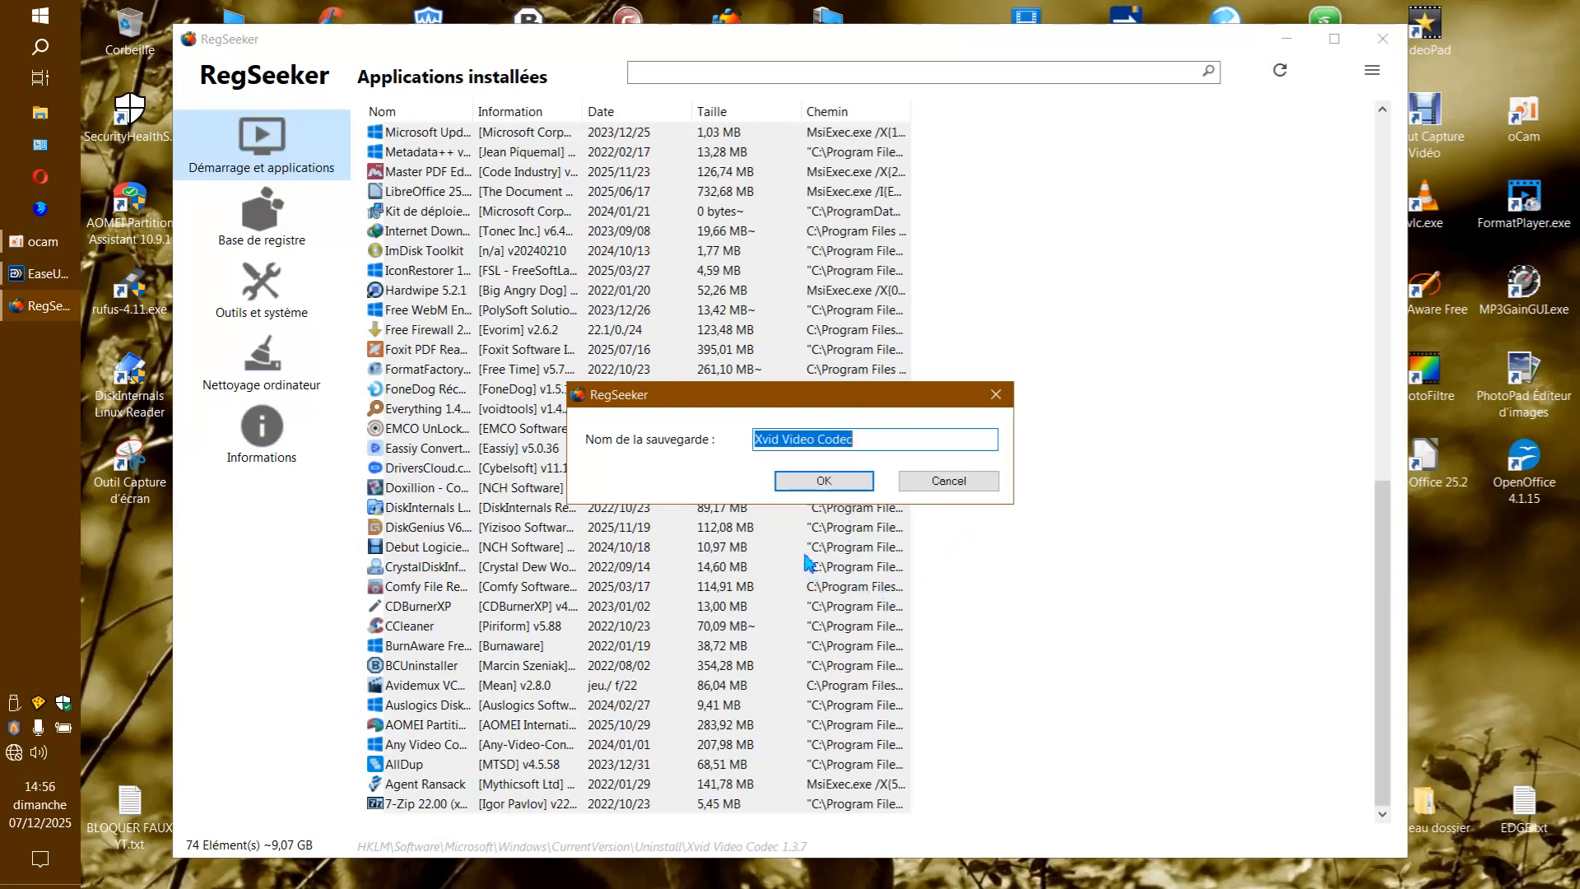
# Try to dismiss the recurring backup name prompts and export confirmations for the remaining applications.
pyautogui.click(938, 484)
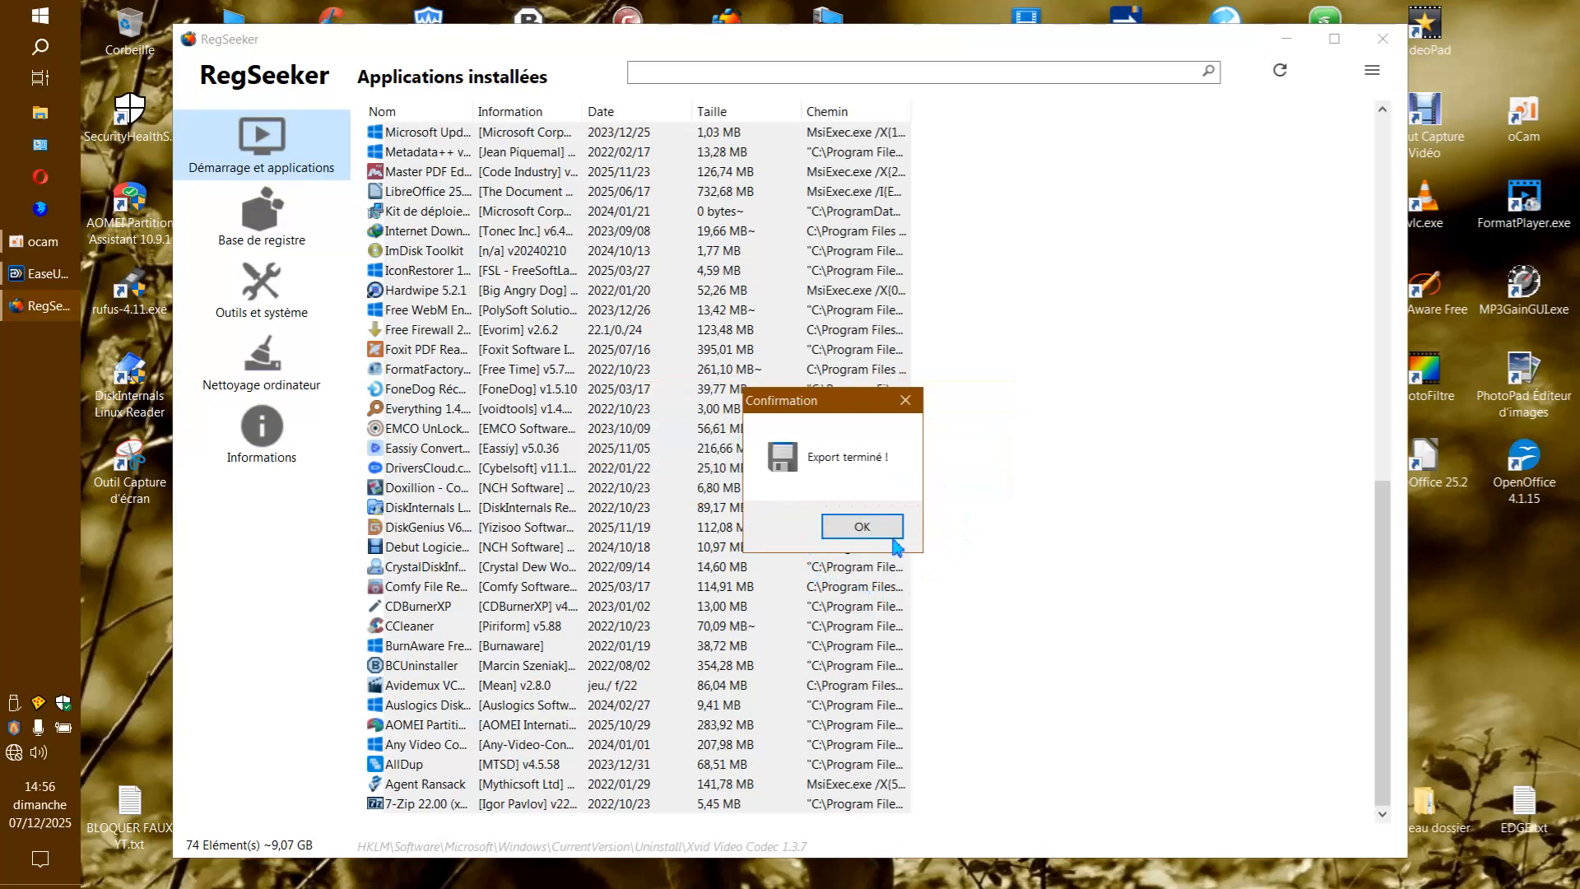
pyautogui.click(889, 532)
pyautogui.click(1005, 400)
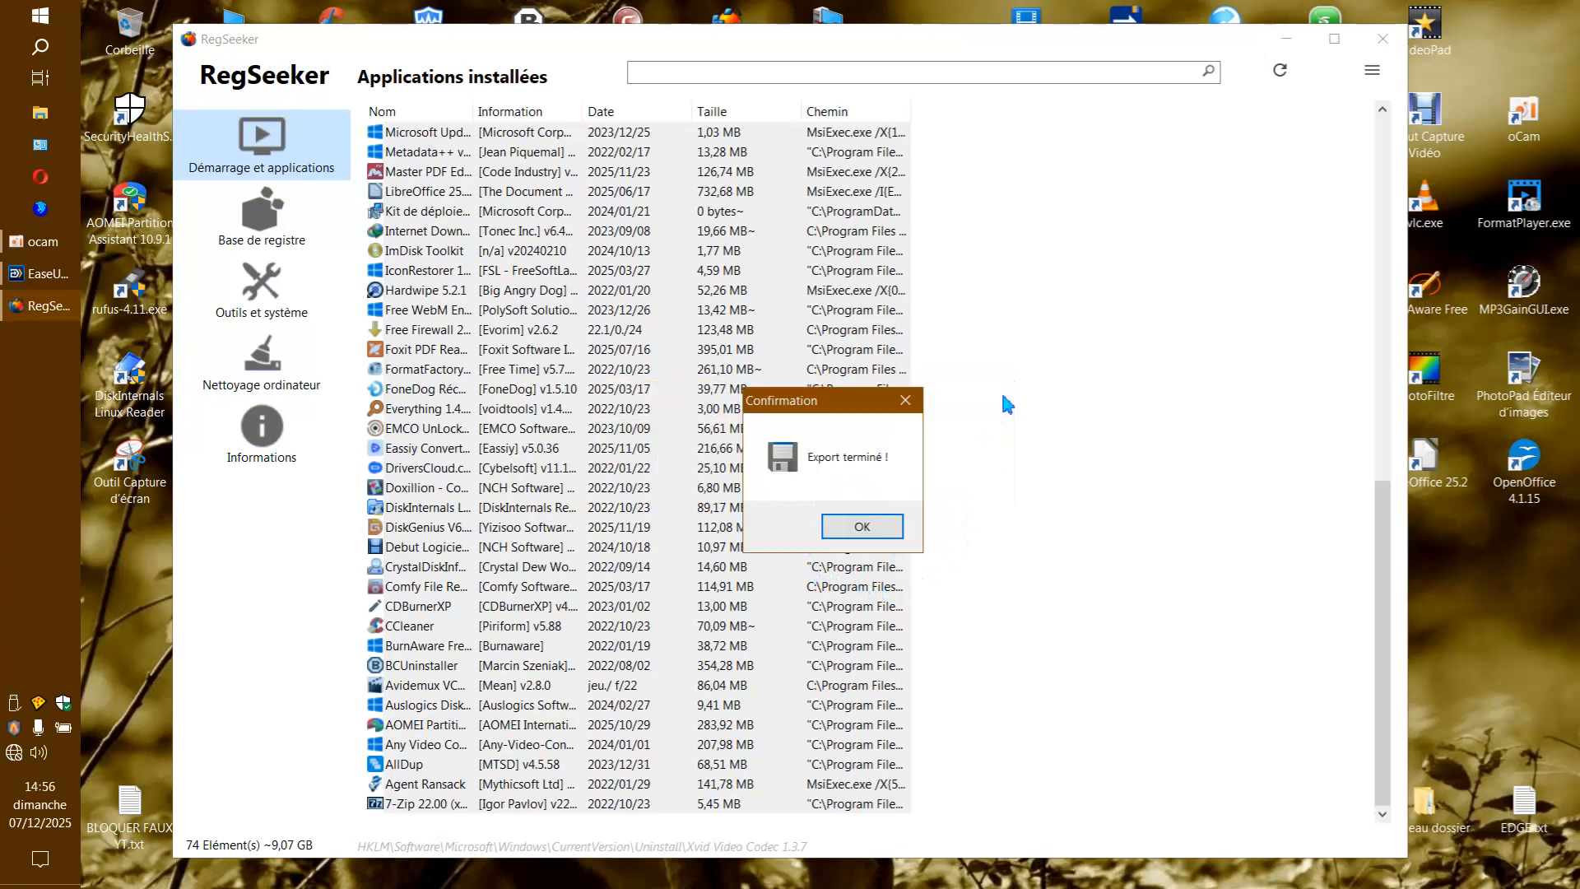
pyautogui.click(917, 403)
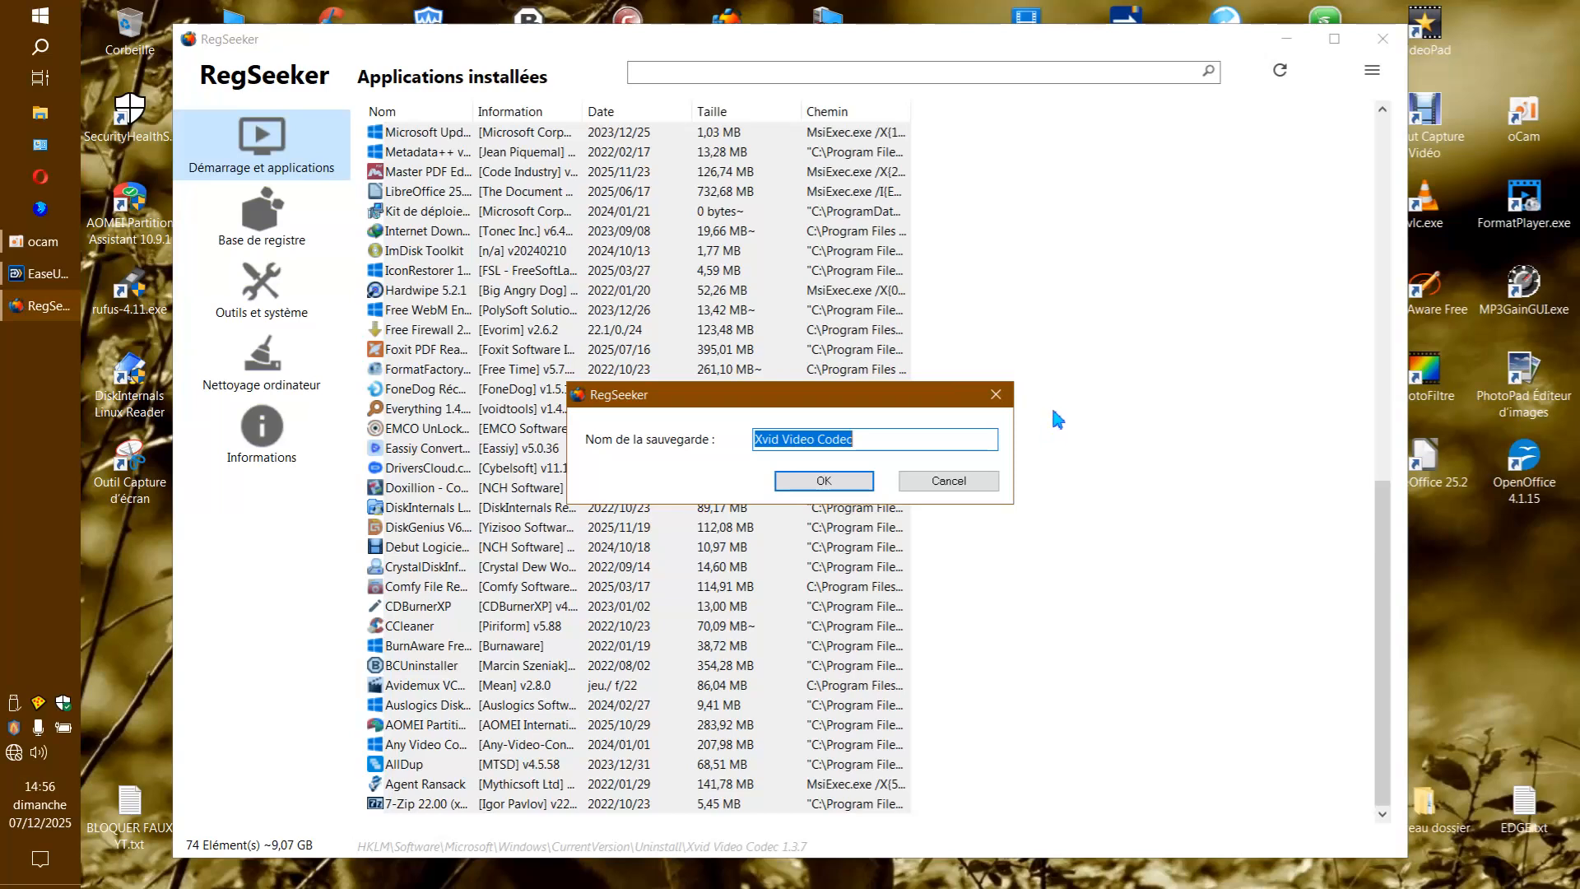
pyautogui.rightClick(66, 313)
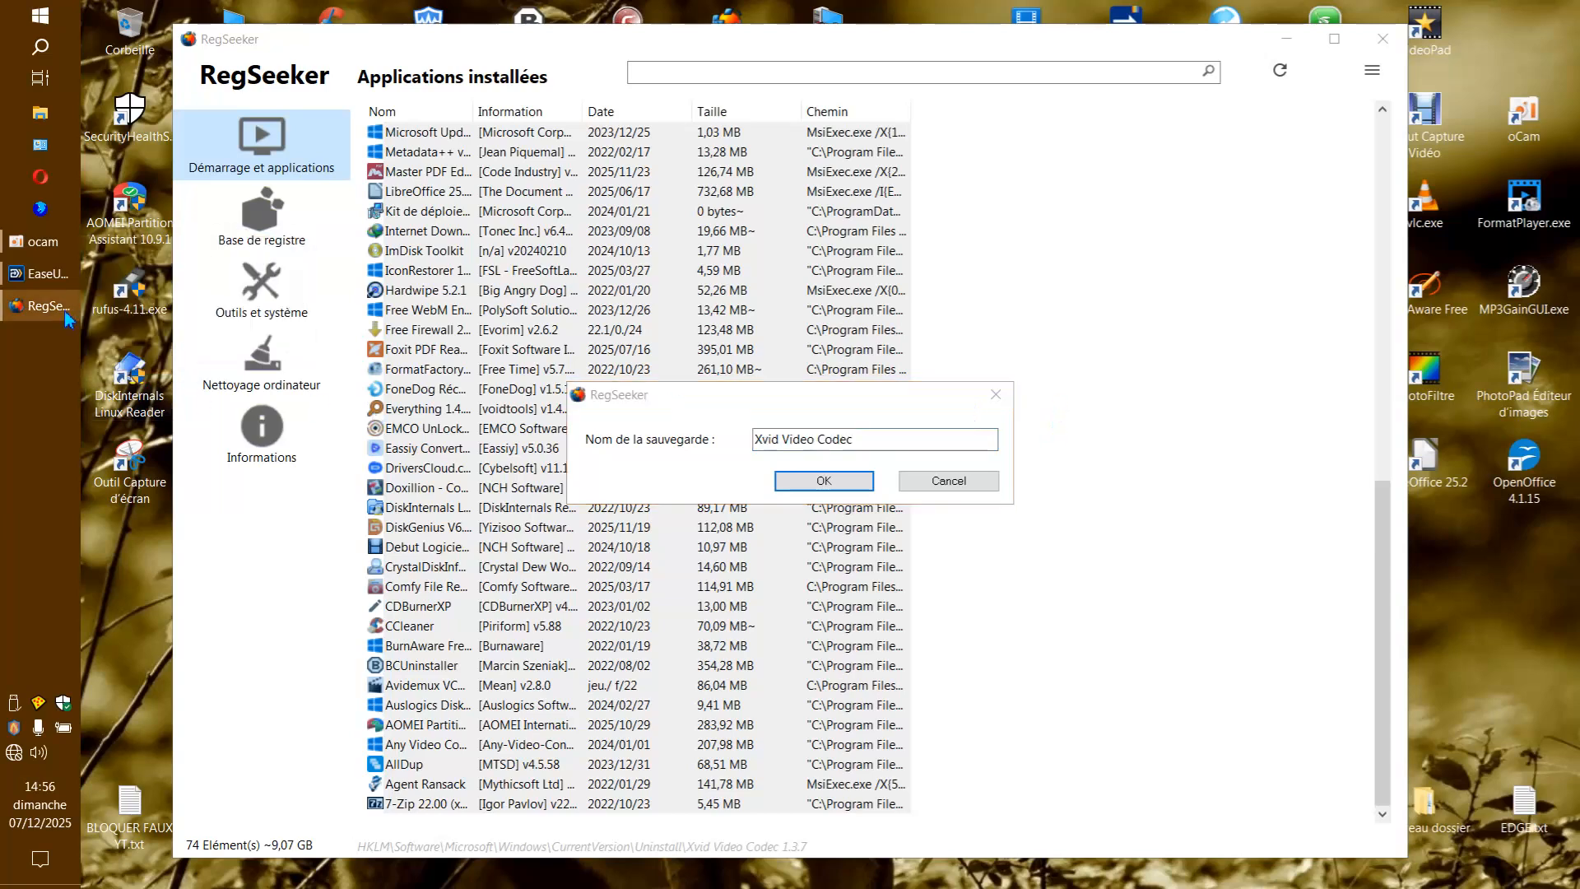
pyautogui.click(150, 379)
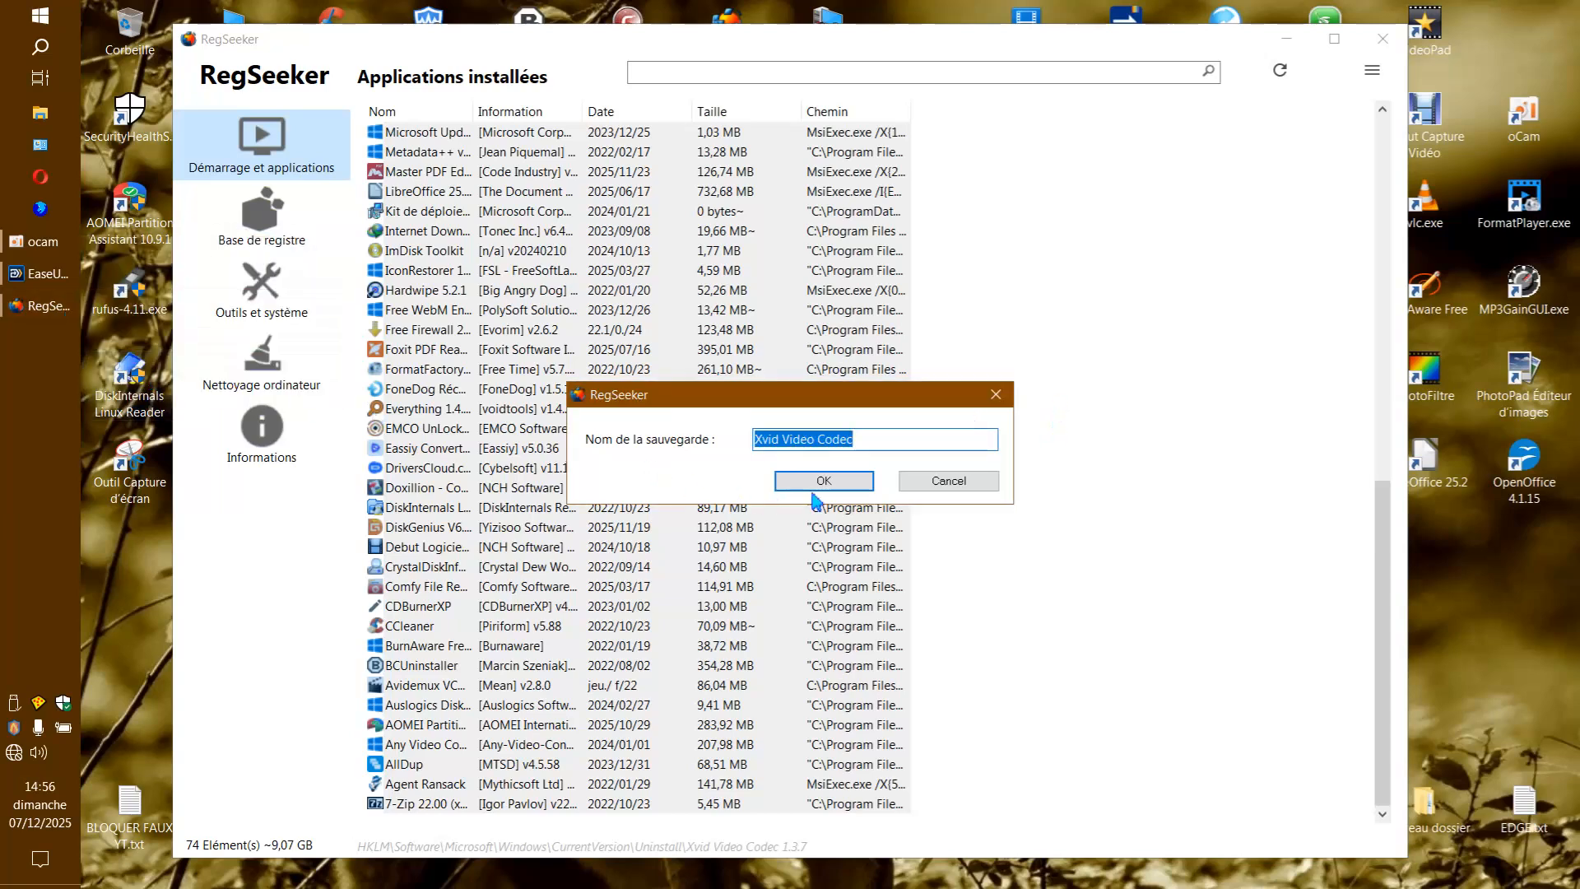
pyautogui.press('Return')
pyautogui.click(905, 400)
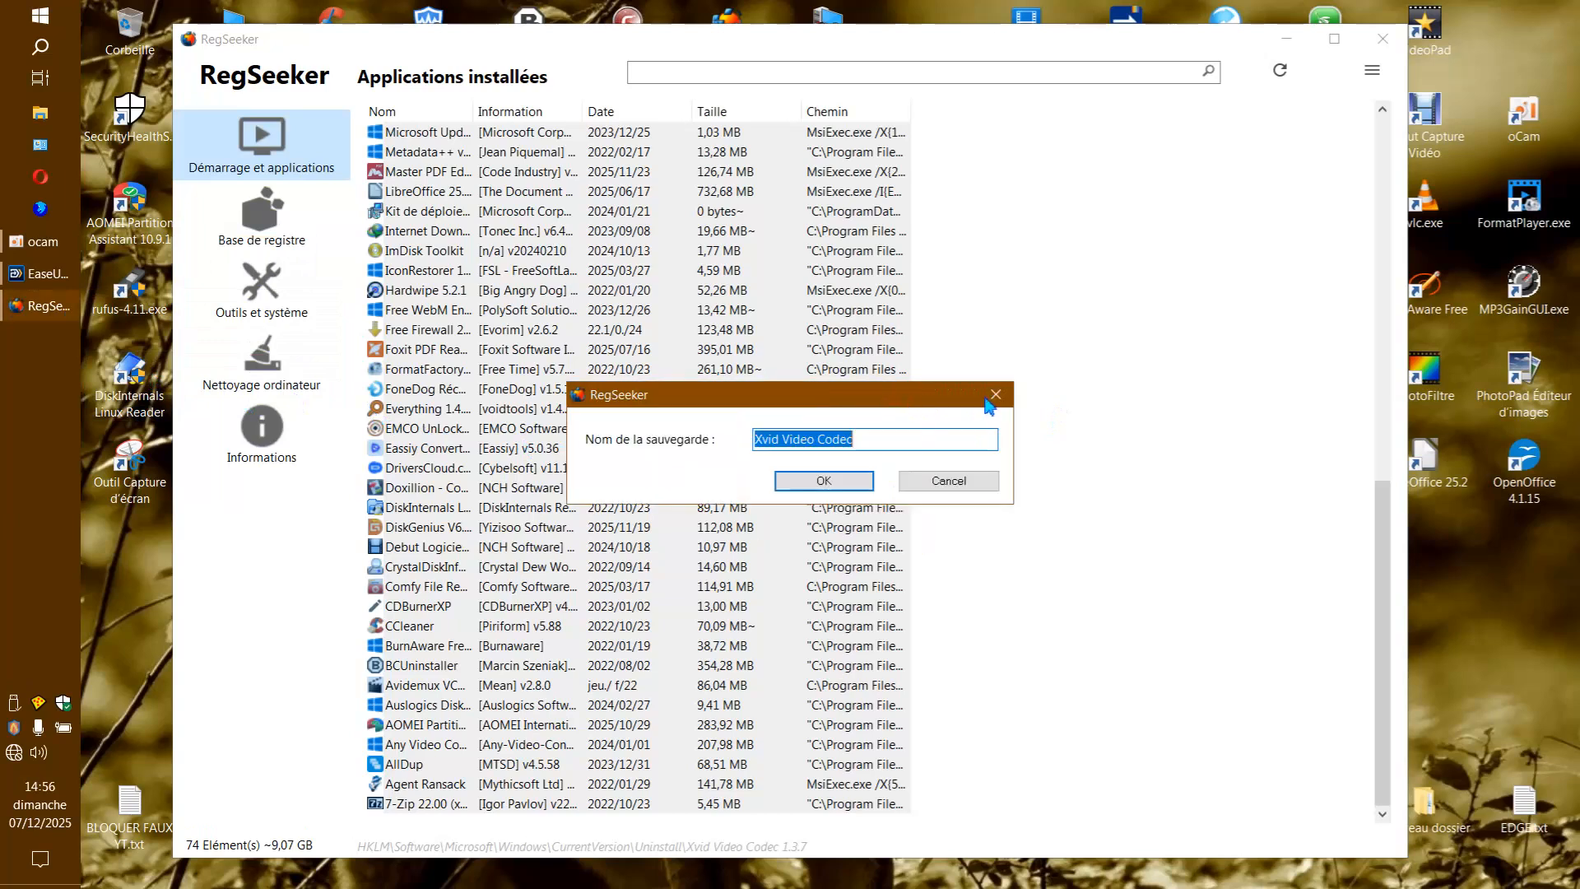
pyautogui.press('Return')
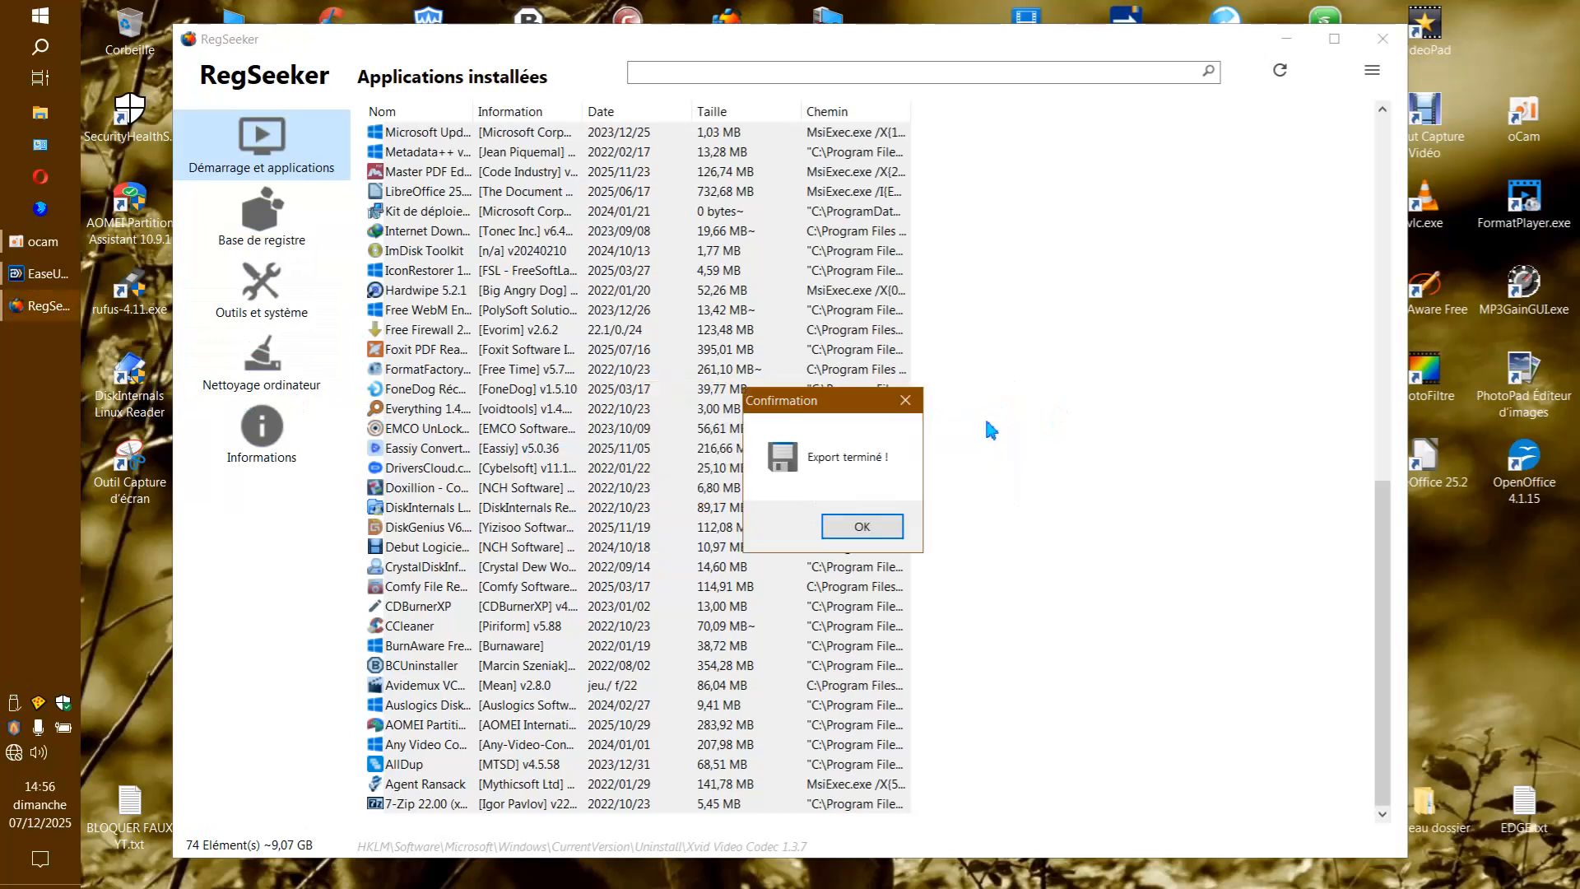
pyautogui.click(905, 401)
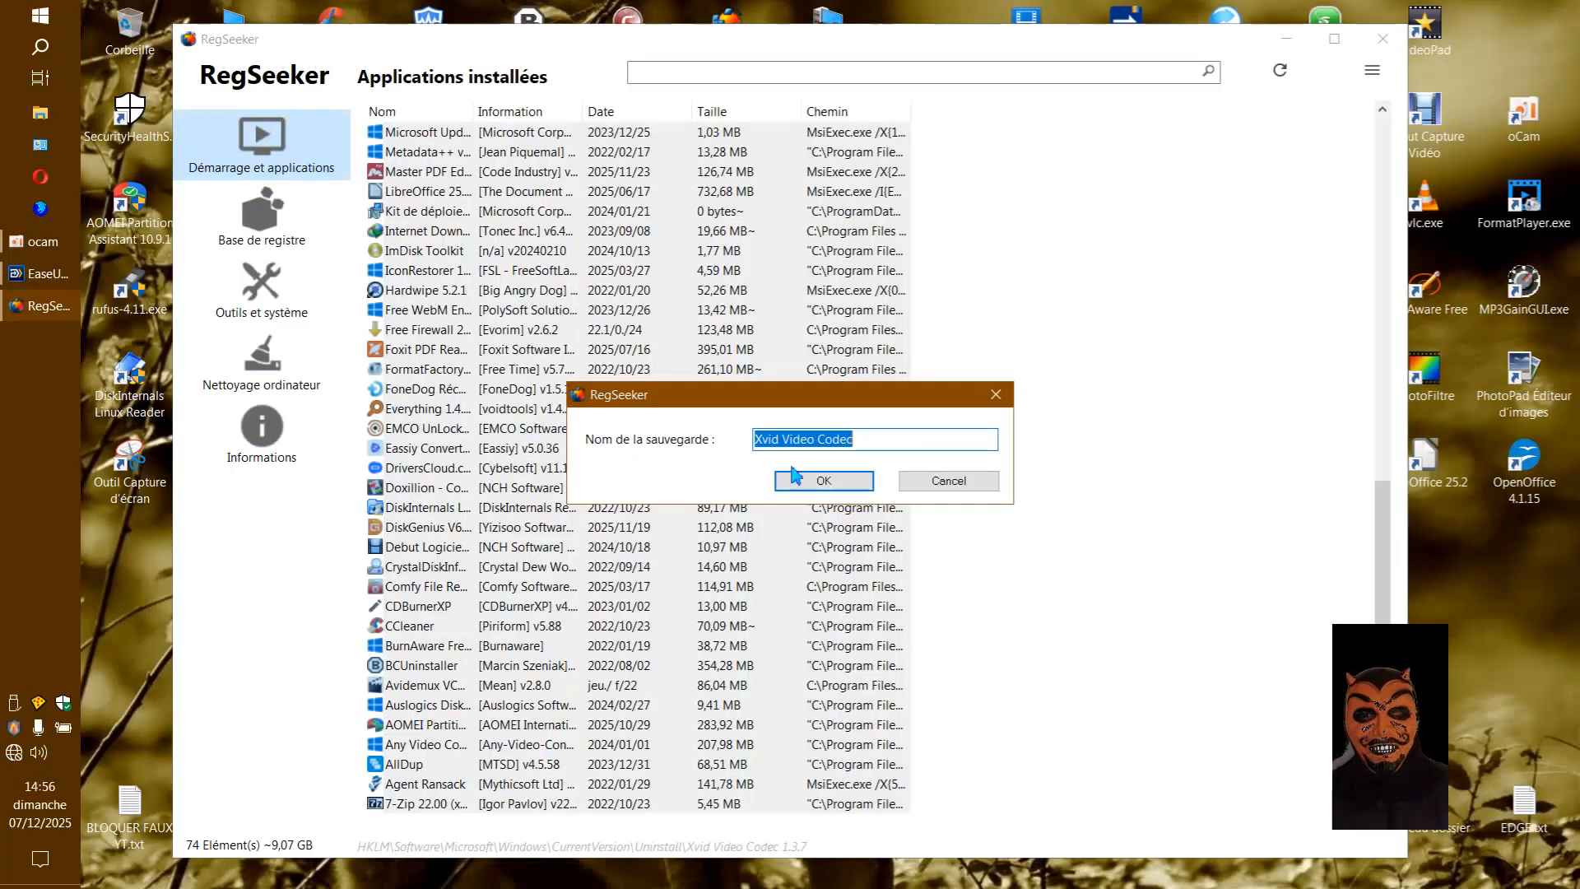
# Force-end the Ultimate system and registry toolbox process in Task Manager, and close Task Manager.
pyautogui.hotkey('ctrl', 'shift', 'Escape')
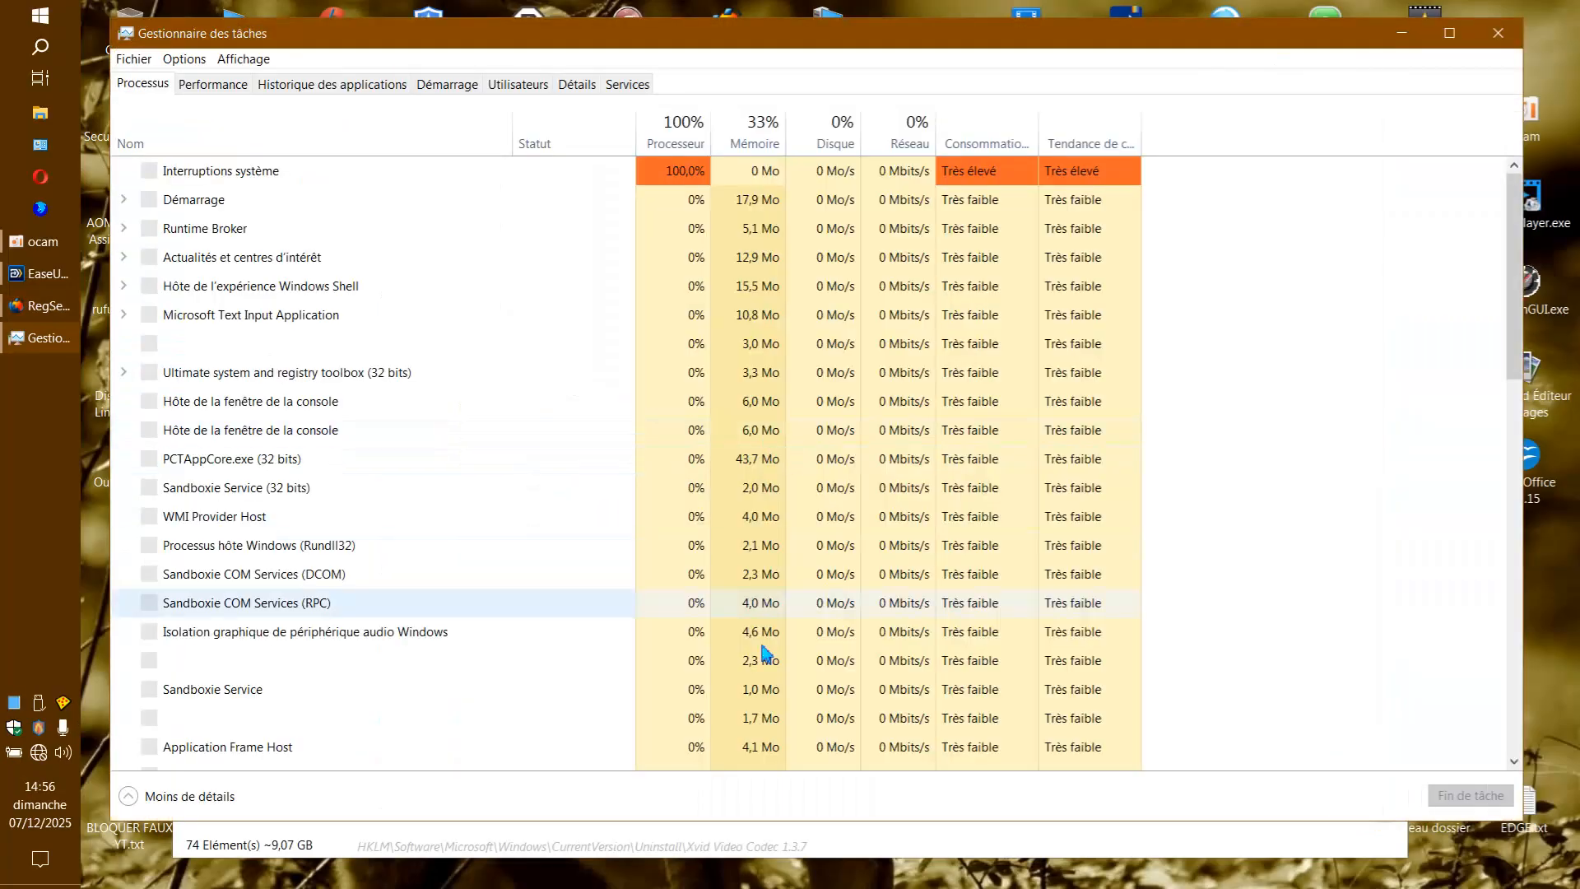
pyautogui.scroll(-1, 498, 531)
pyautogui.scroll(1, 477, 468)
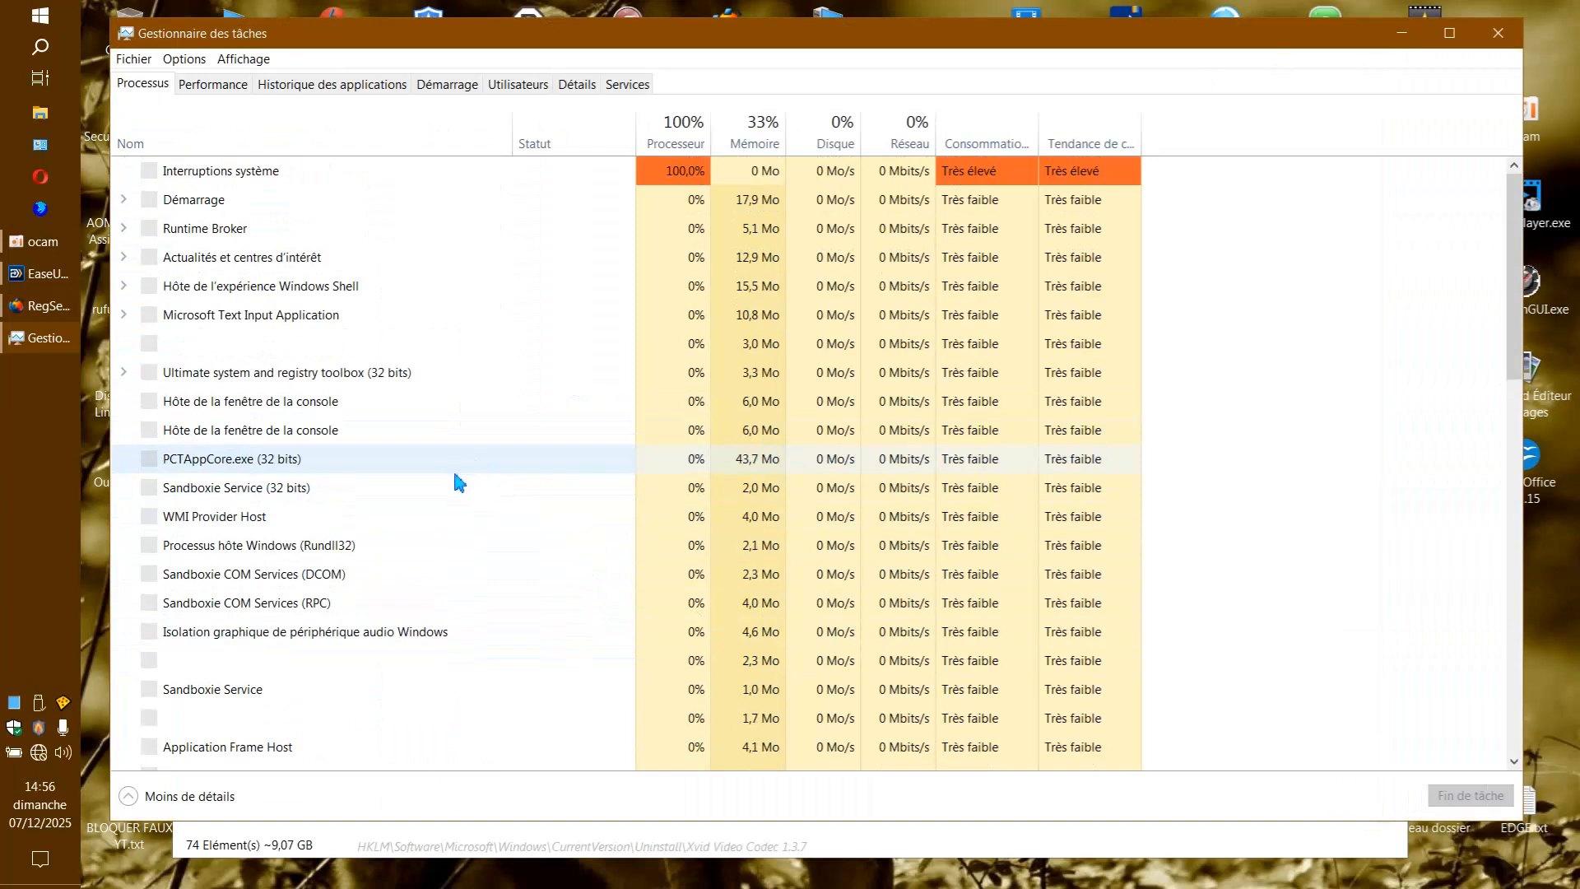
pyautogui.scroll(-1, 451, 378)
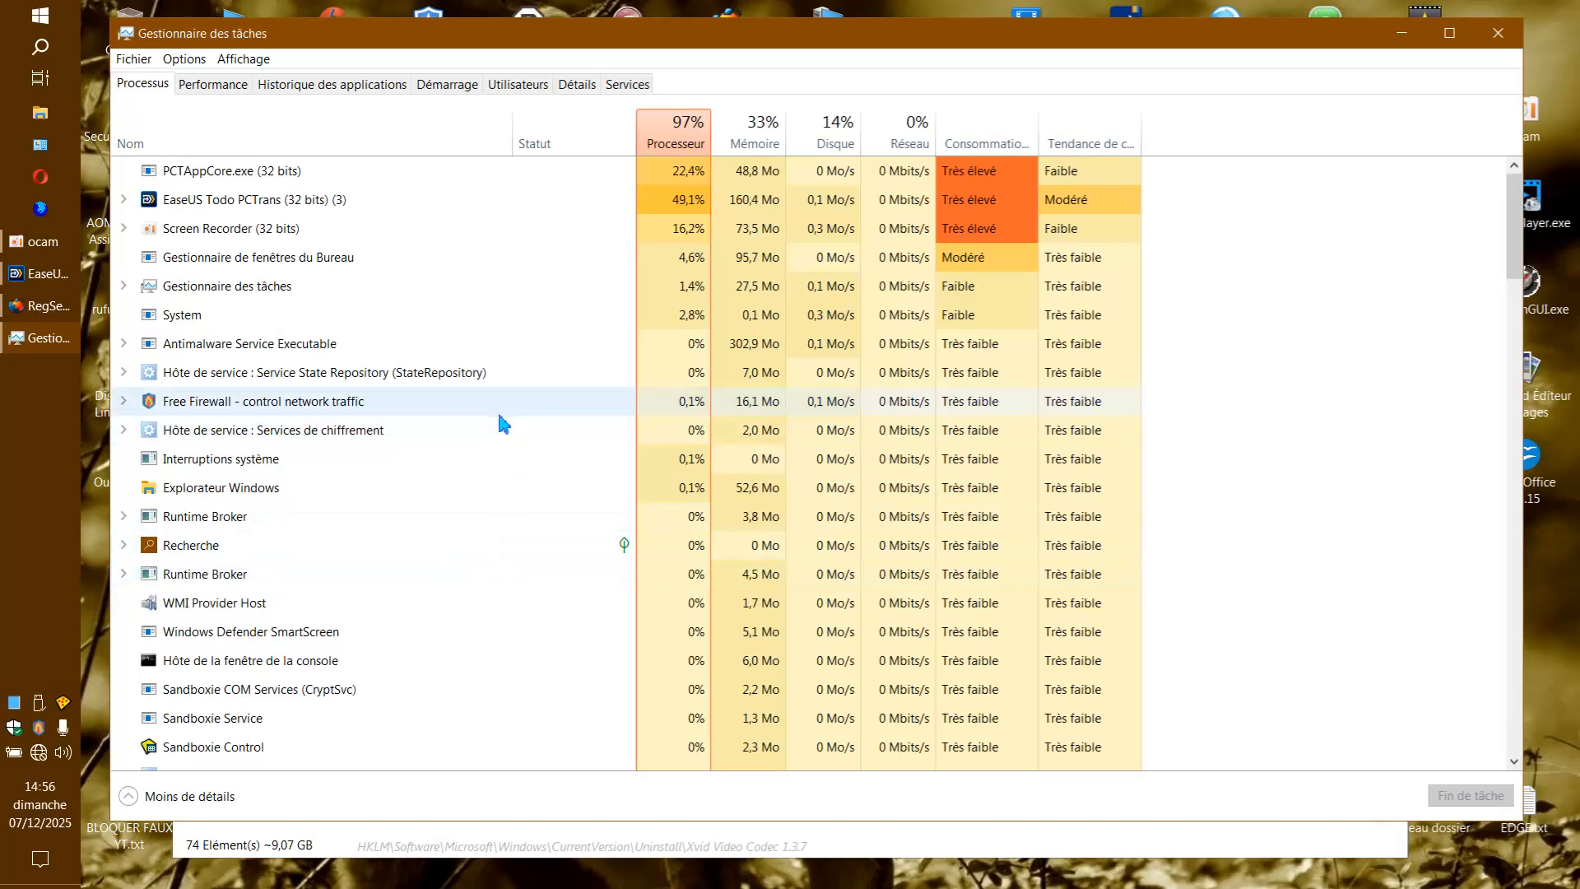
pyautogui.scroll(-4, 498, 424)
pyautogui.scroll(-12, 503, 431)
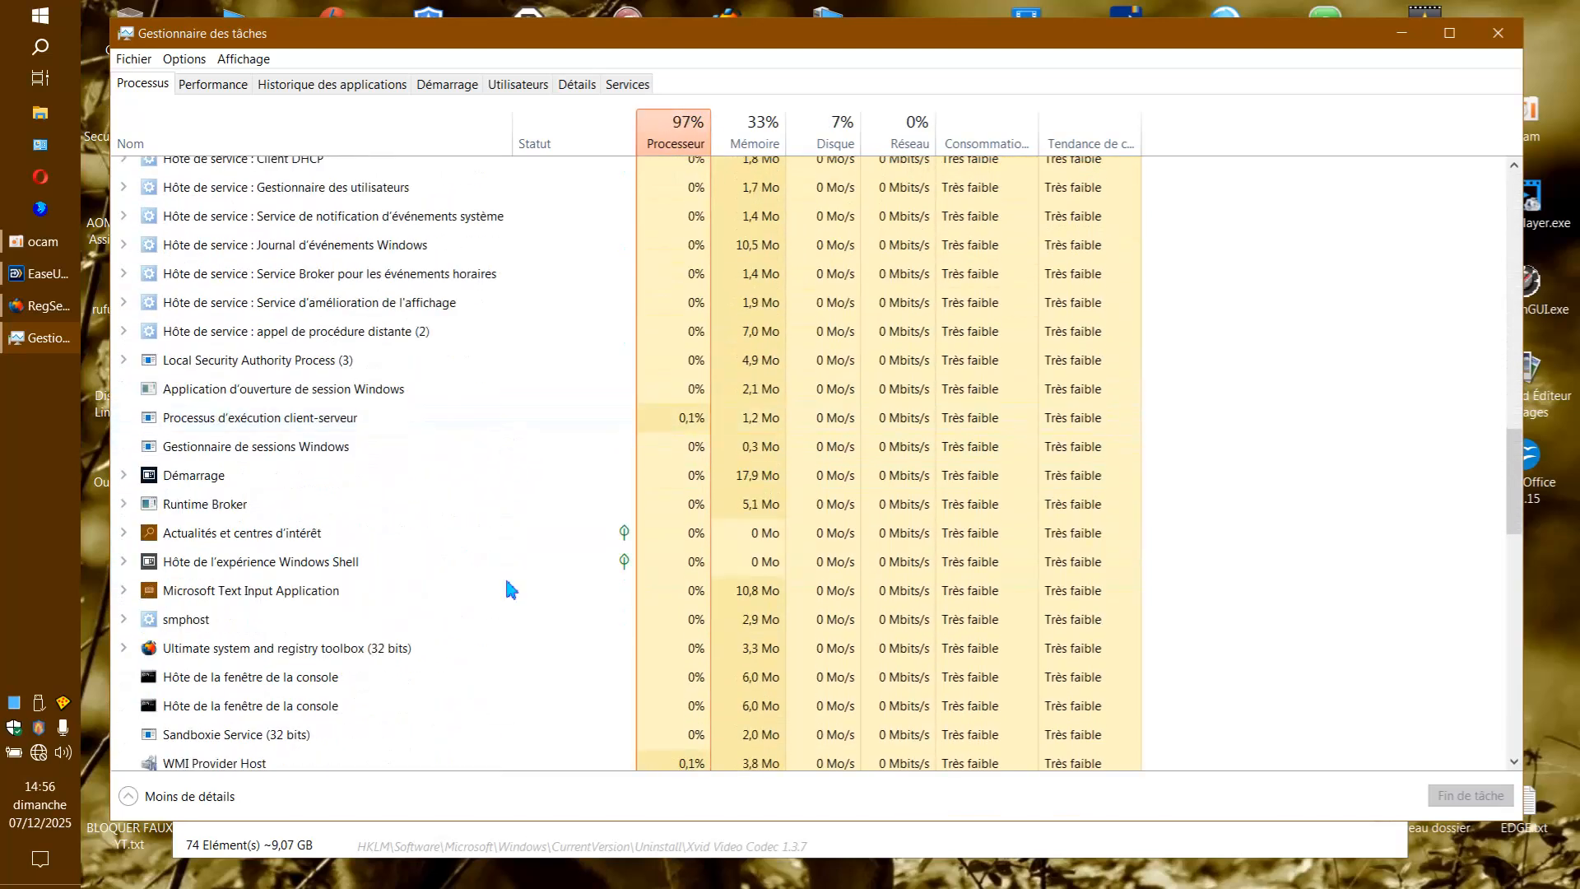
pyautogui.rightClick(362, 650)
pyautogui.click(439, 676)
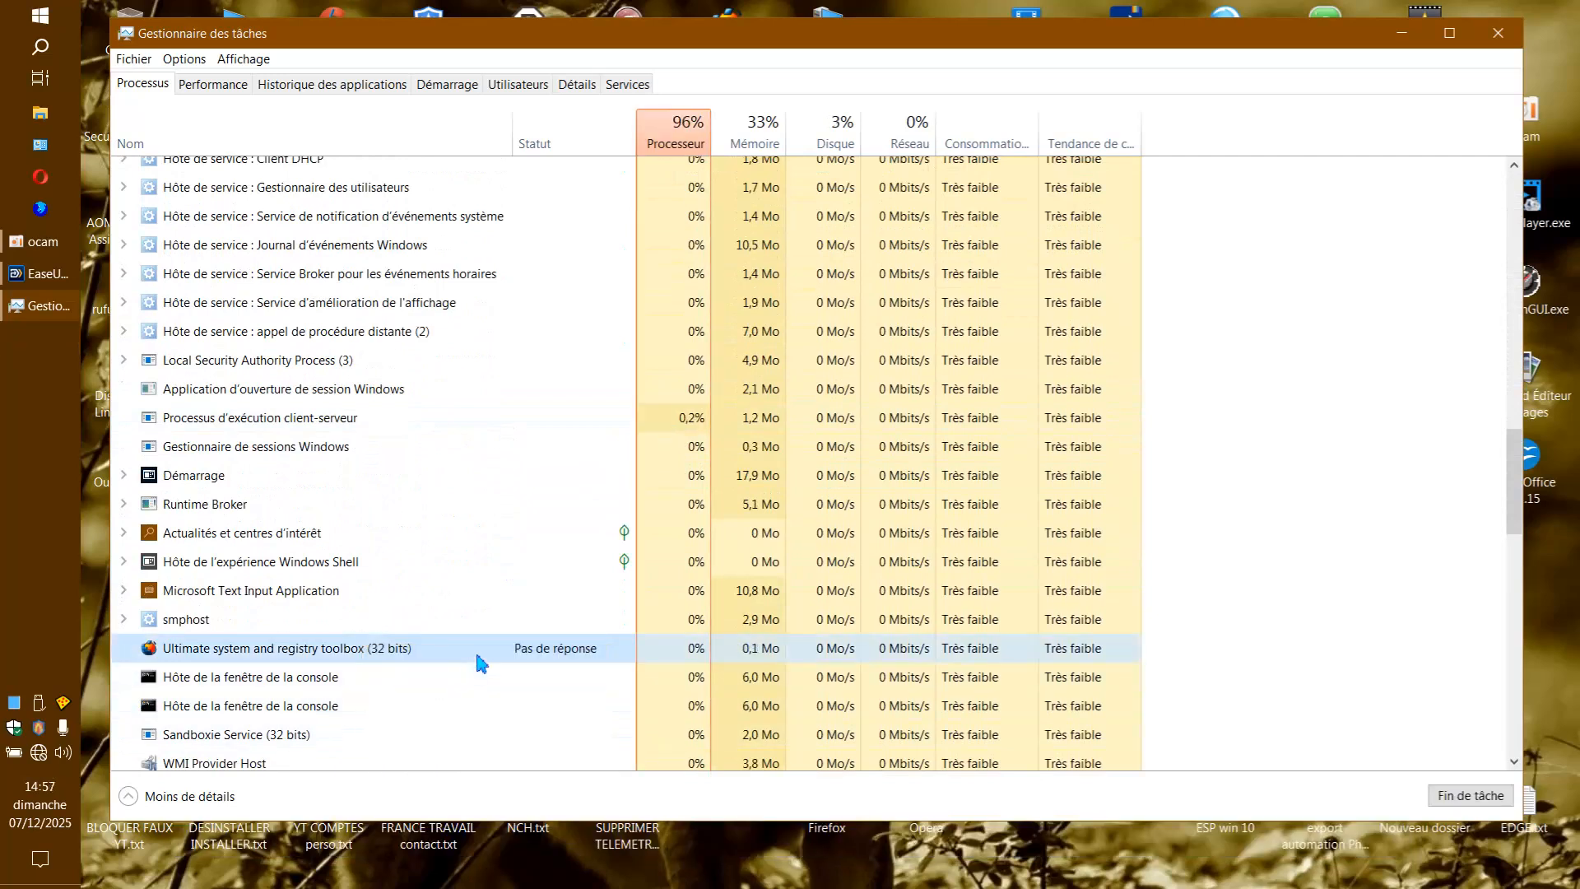
pyautogui.click(1512, 49)
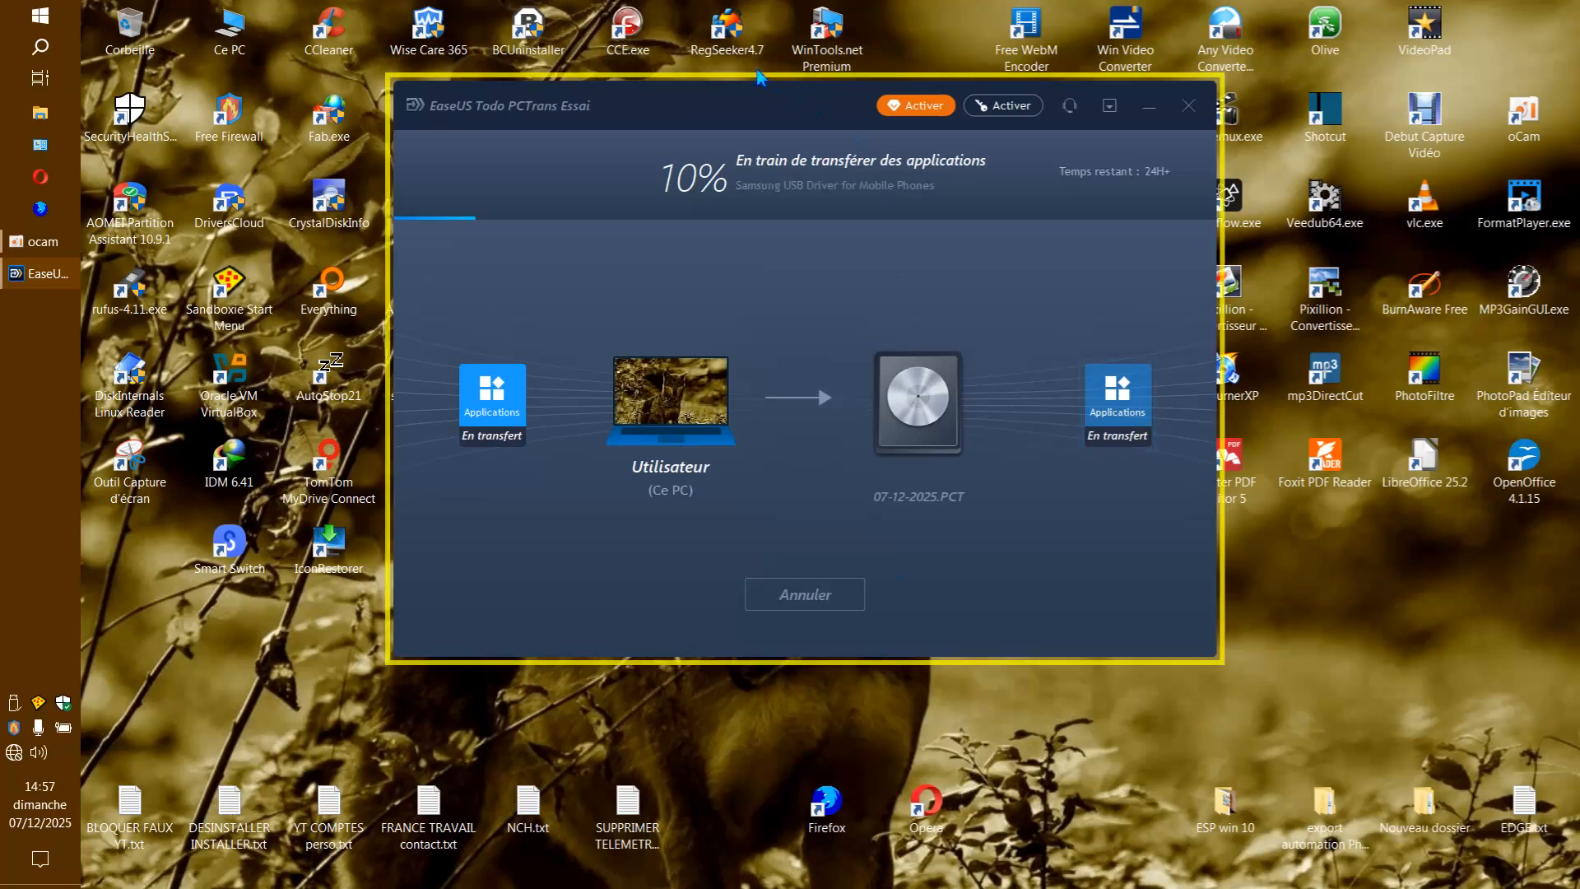
# Open the file location of the RegSeeker4.7 desktop shortcut and examine its Backup folder.
pyautogui.rightClick(734, 46)
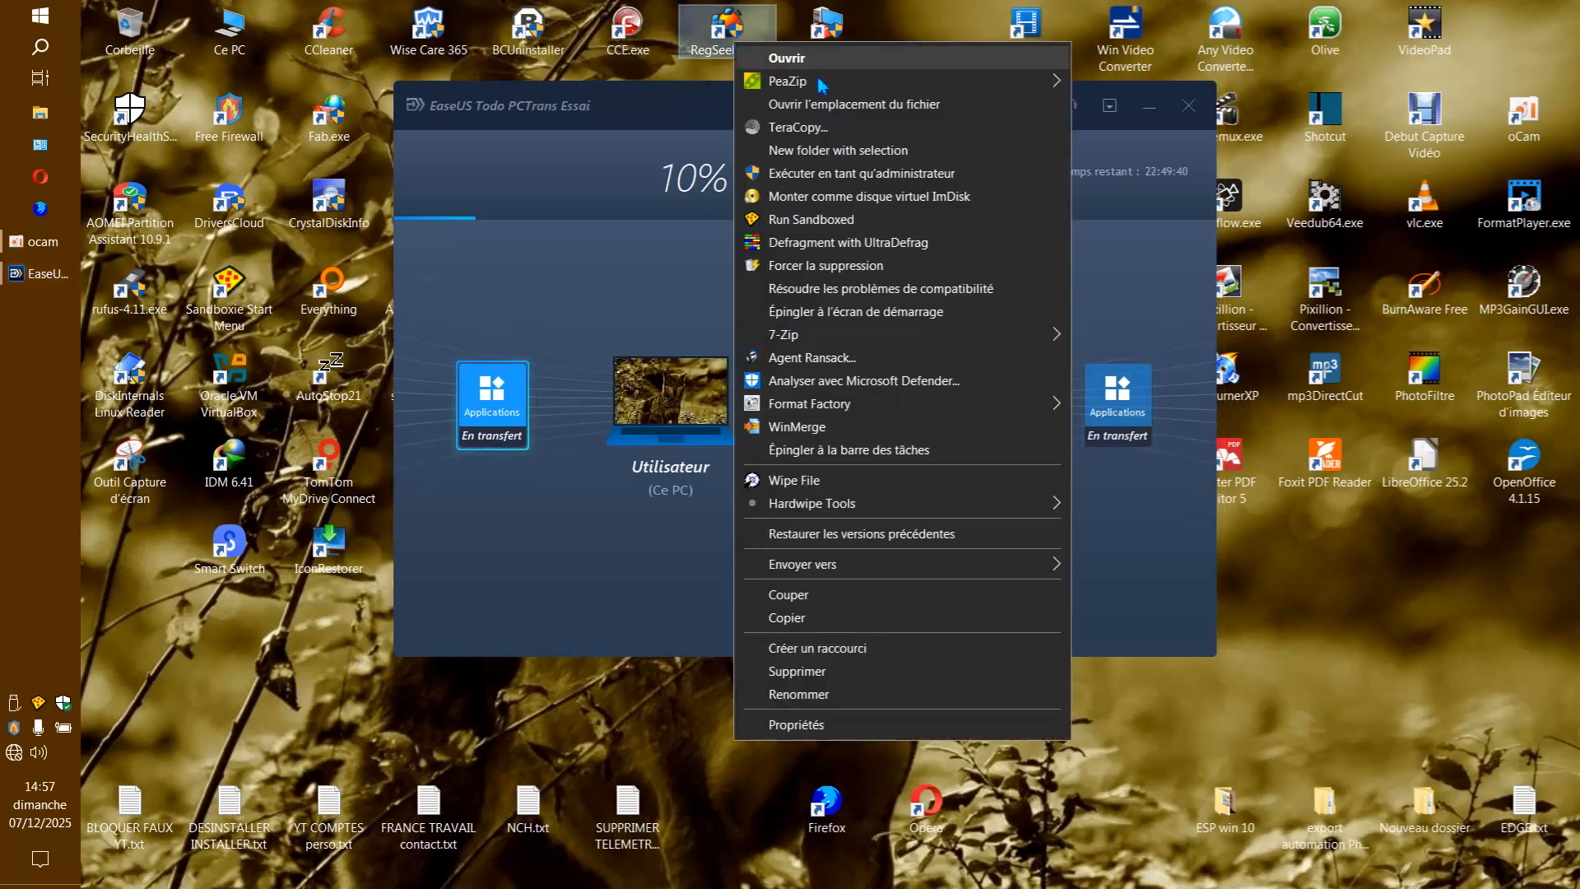
pyautogui.click(824, 111)
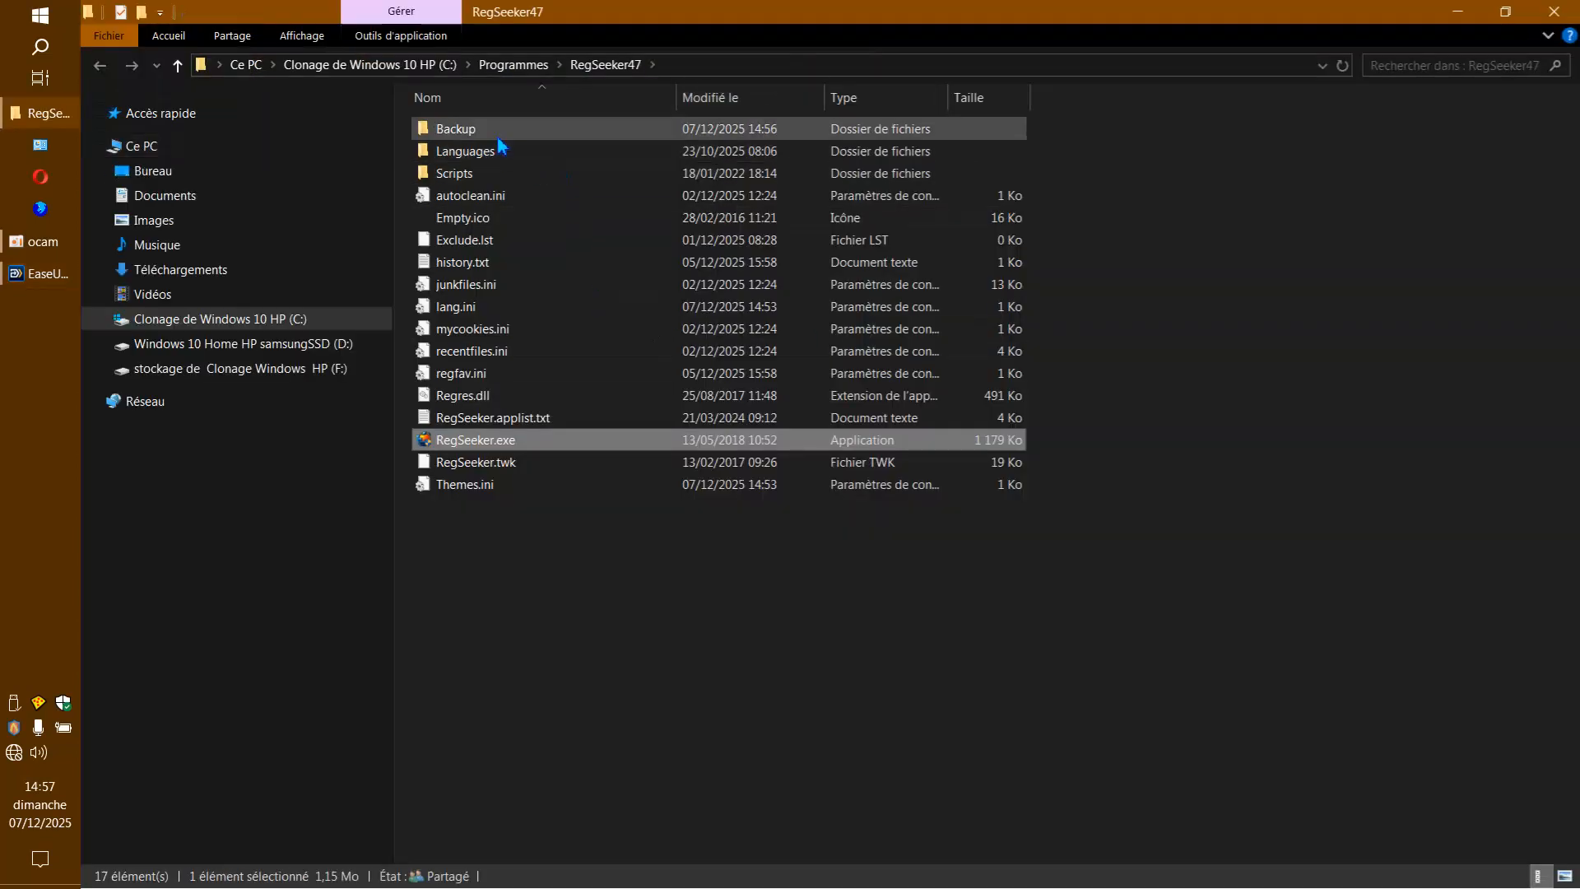
pyautogui.click(497, 133)
pyautogui.doubleClick(497, 132)
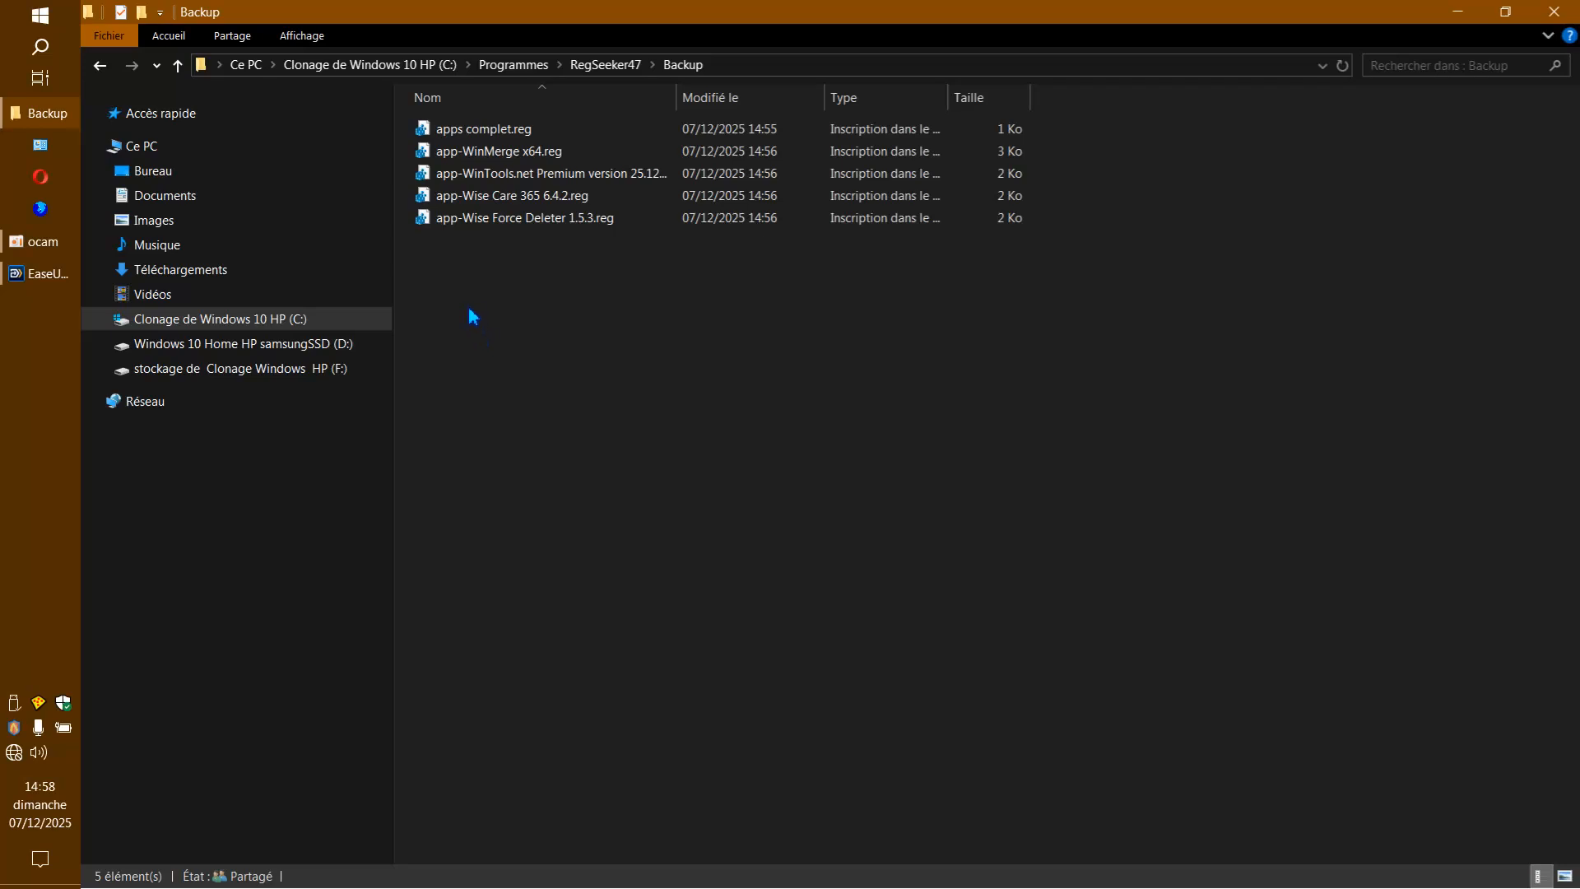
# Delete all the .reg backup files from RegSeeker's Backup folder and close File Explorer.
pyautogui.moveTo(486, 288); pyautogui.dragTo(510, 120)
pyautogui.rightClick(512, 121)
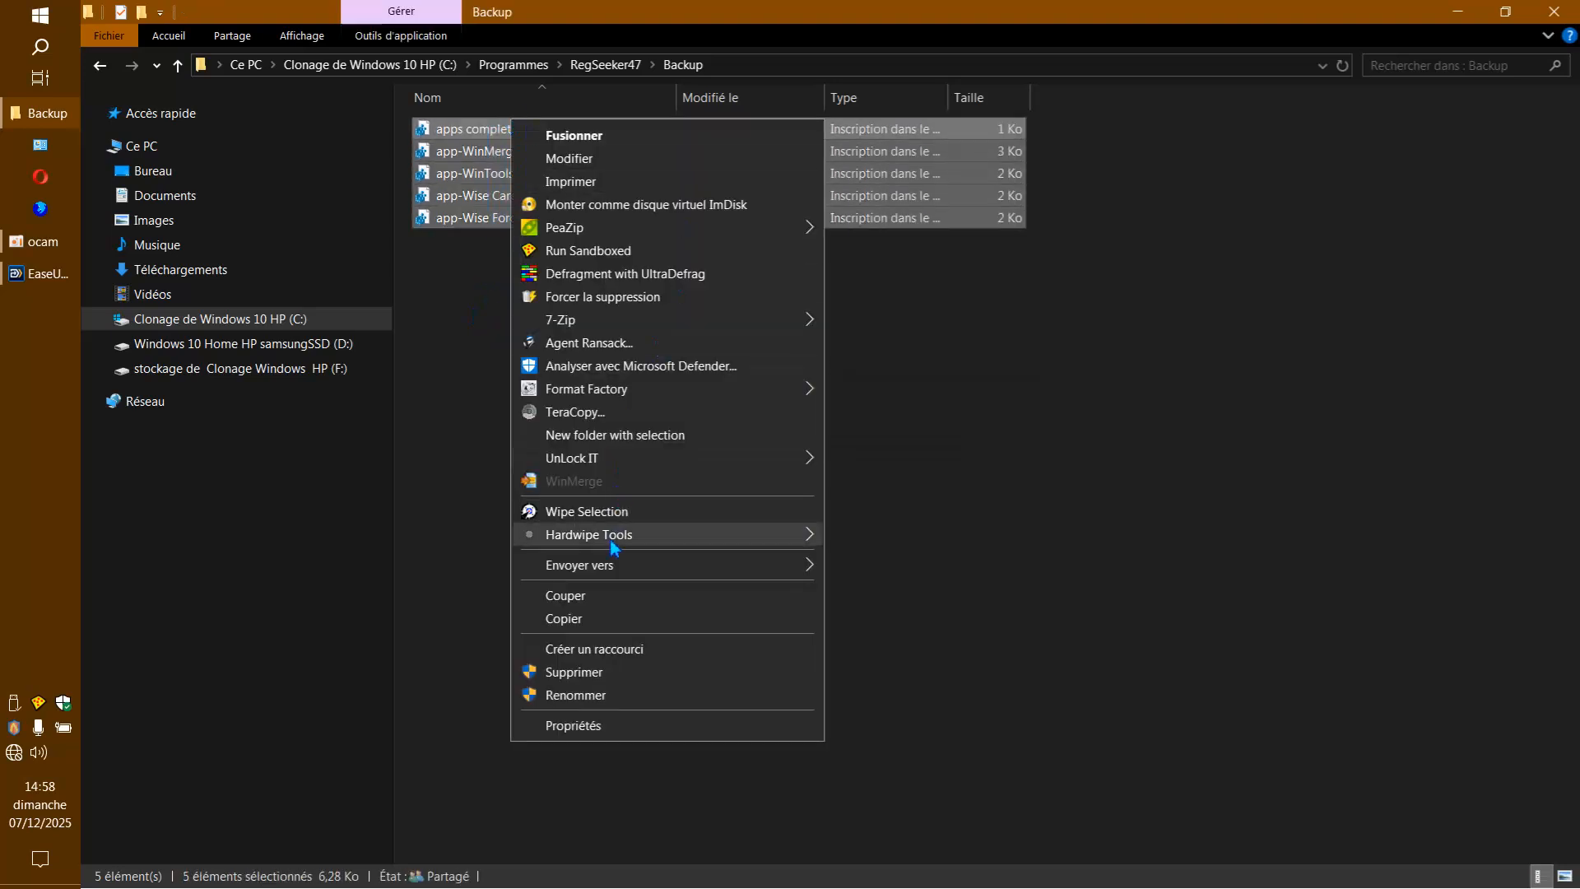
pyautogui.click(598, 683)
pyautogui.click(911, 477)
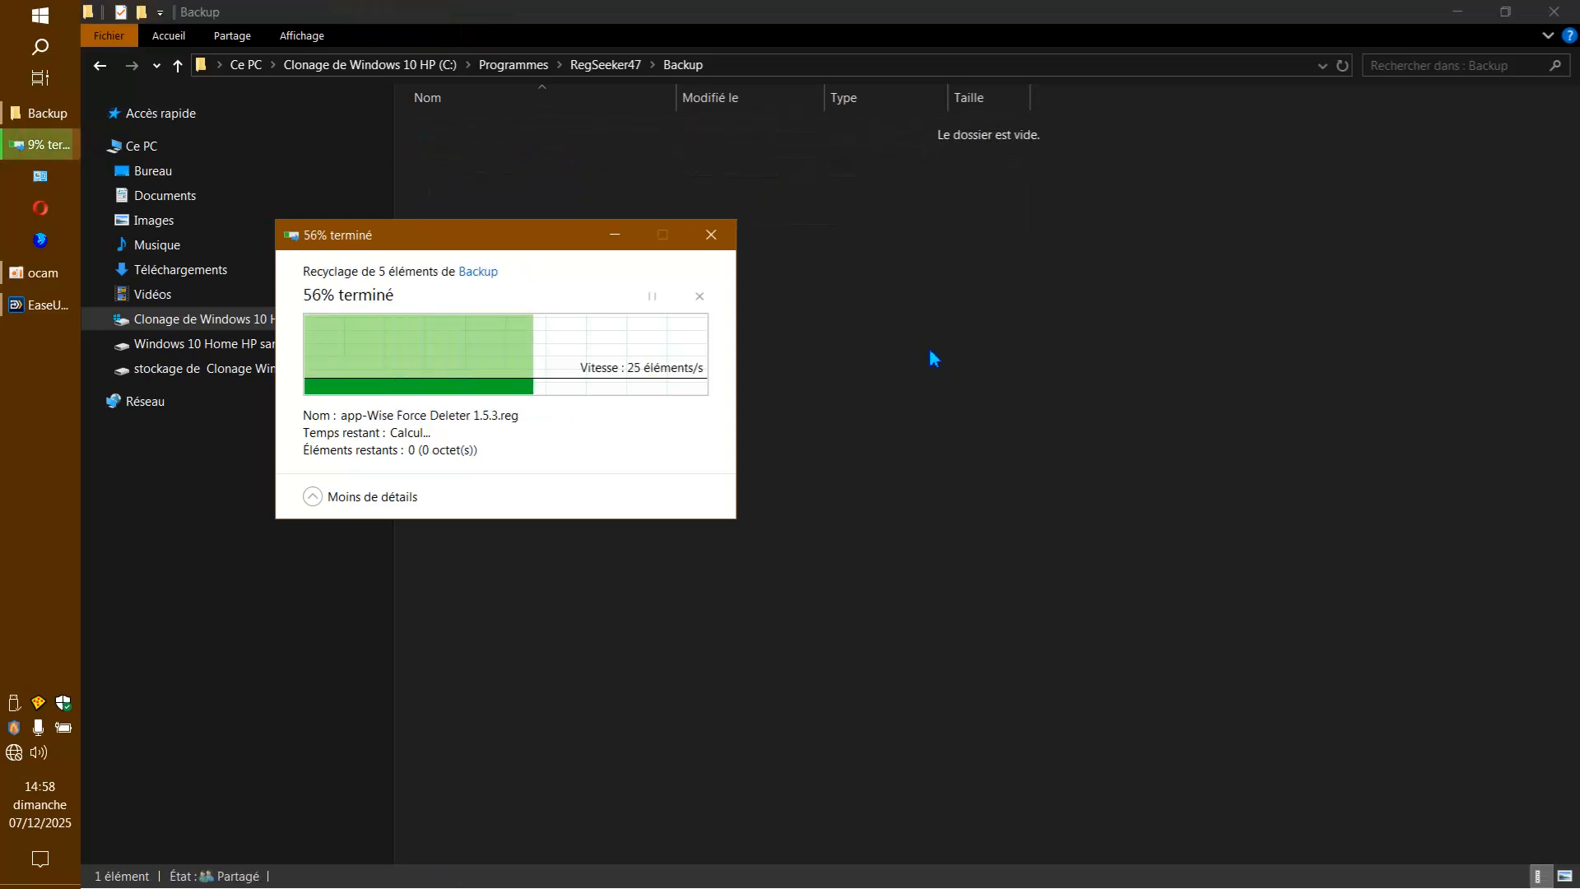
pyautogui.click(1550, 15)
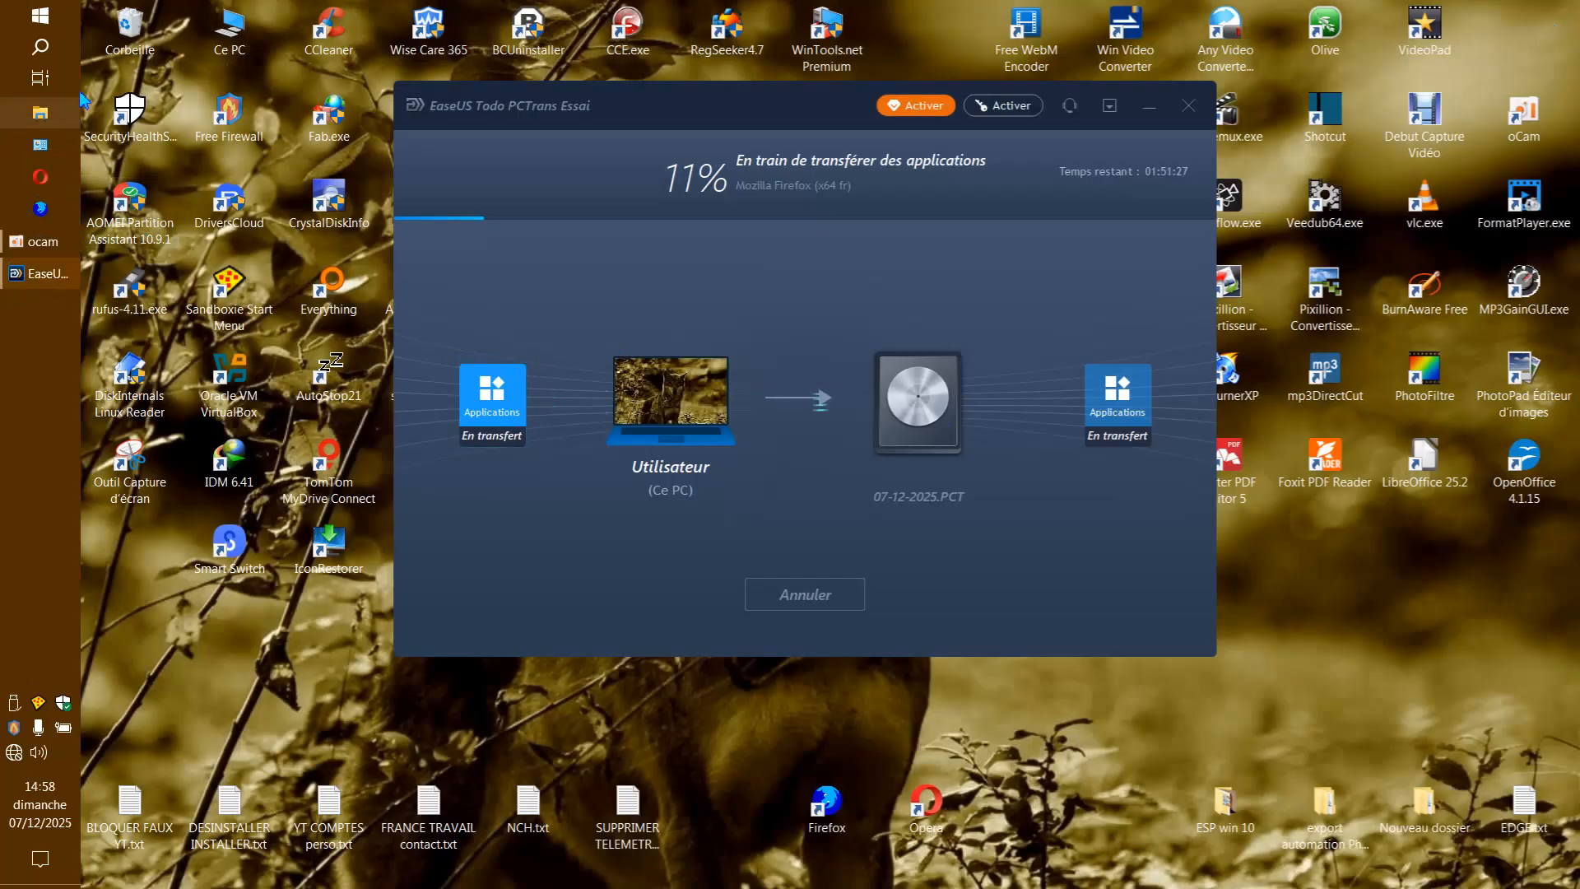
# Empty the Recycle Bin and confirm the permanent deletion of its items.
pyautogui.rightClick(125, 30)
pyautogui.click(192, 91)
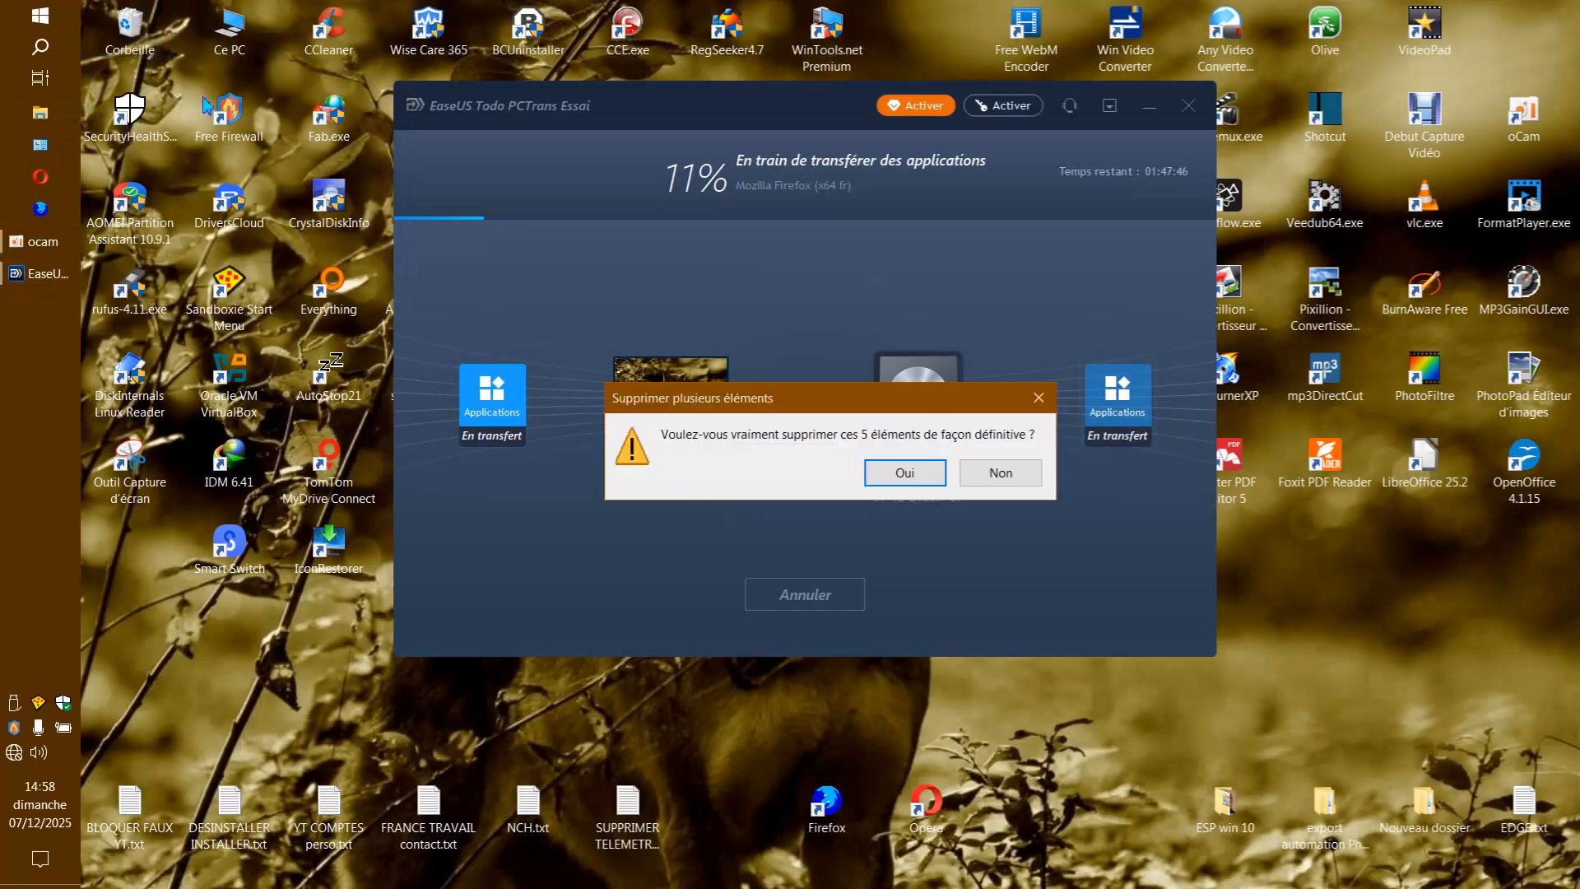
pyautogui.click(905, 470)
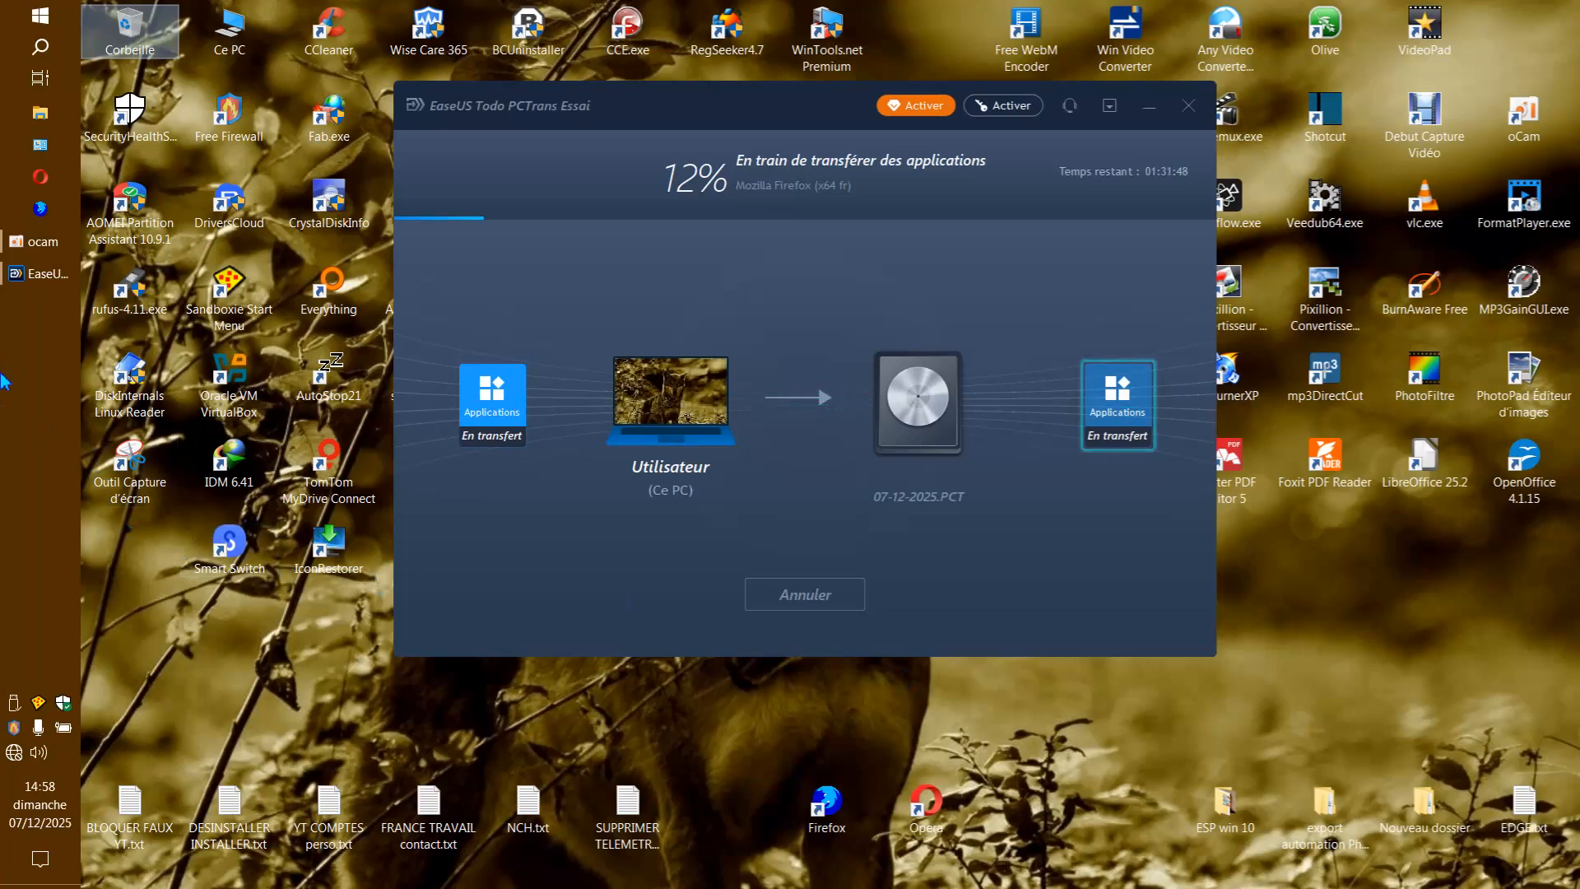
pyautogui.doubleClick(218, 35)
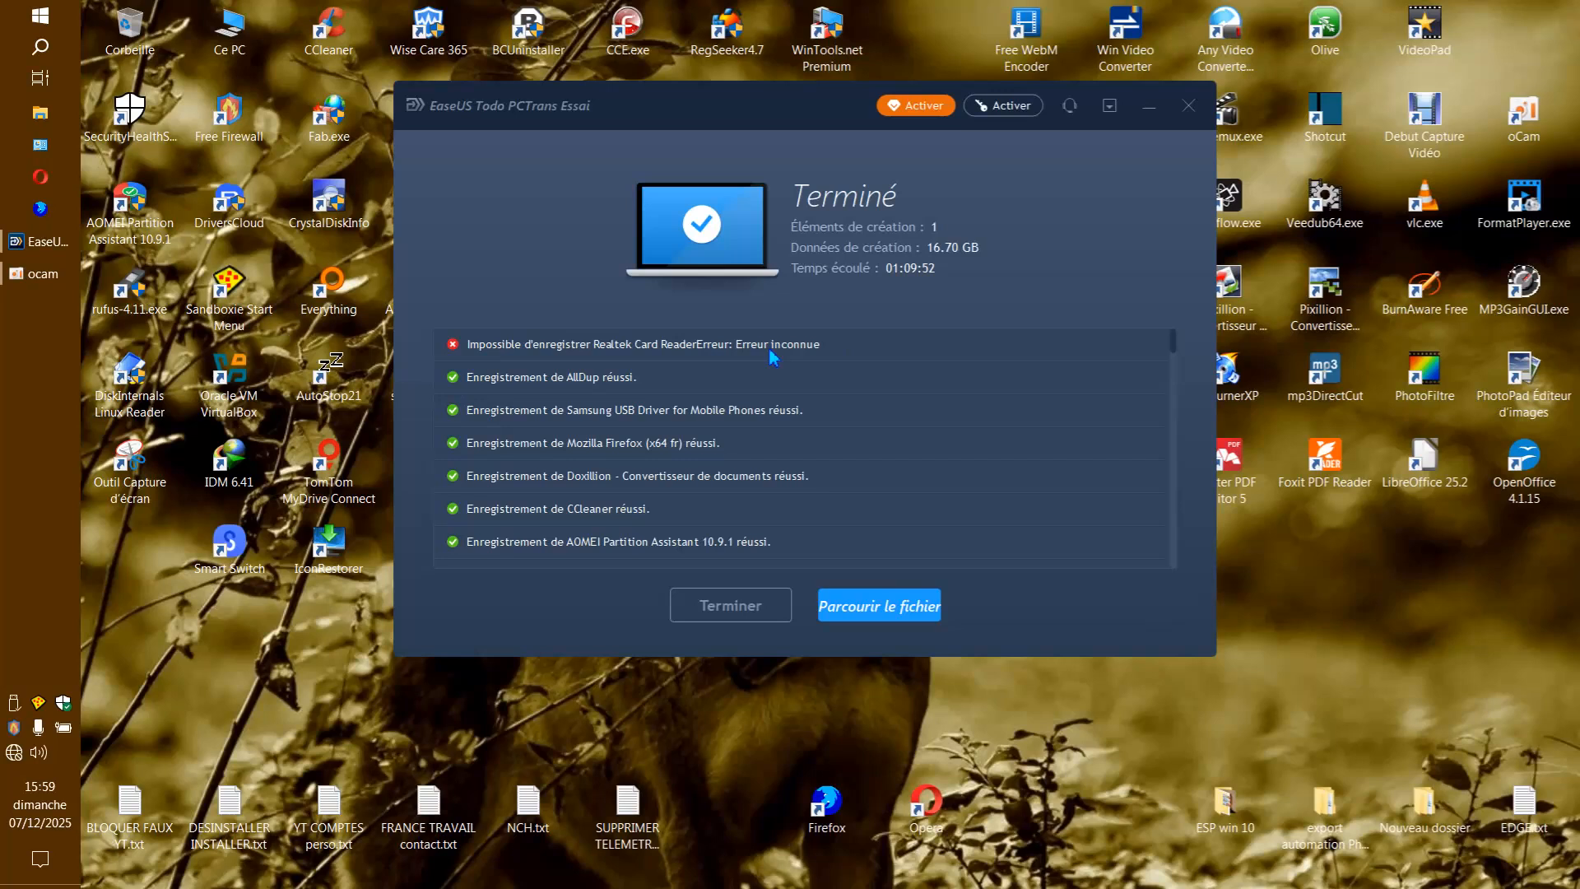
# Review the list of application backup results and open the folder containing the finished backup file.
pyautogui.scroll(-10, 1154, 411)
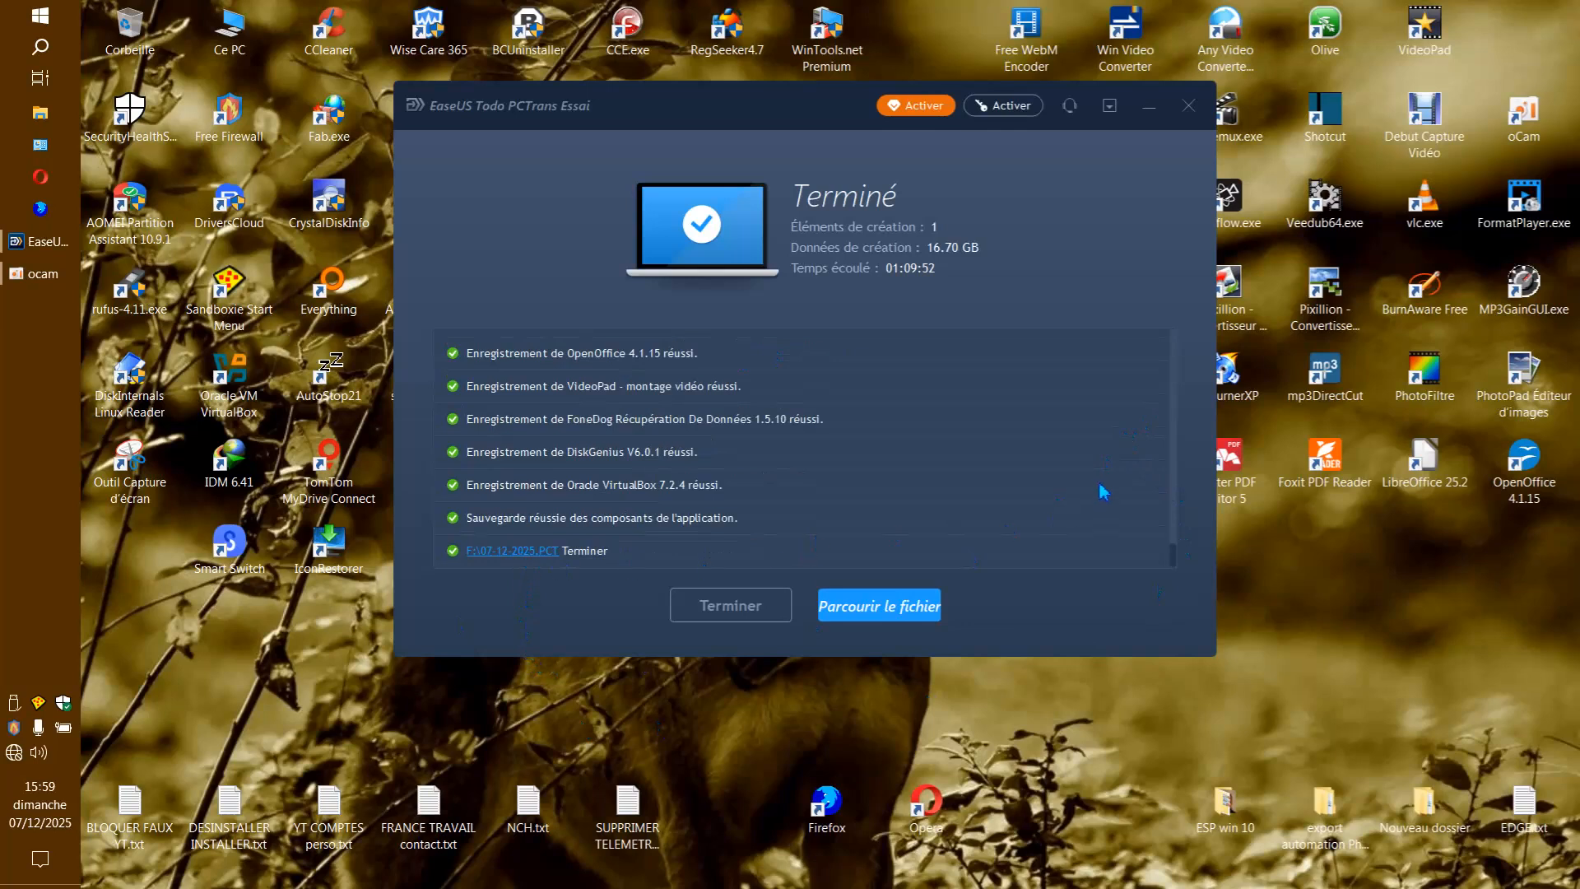
pyautogui.scroll(10, 1102, 485)
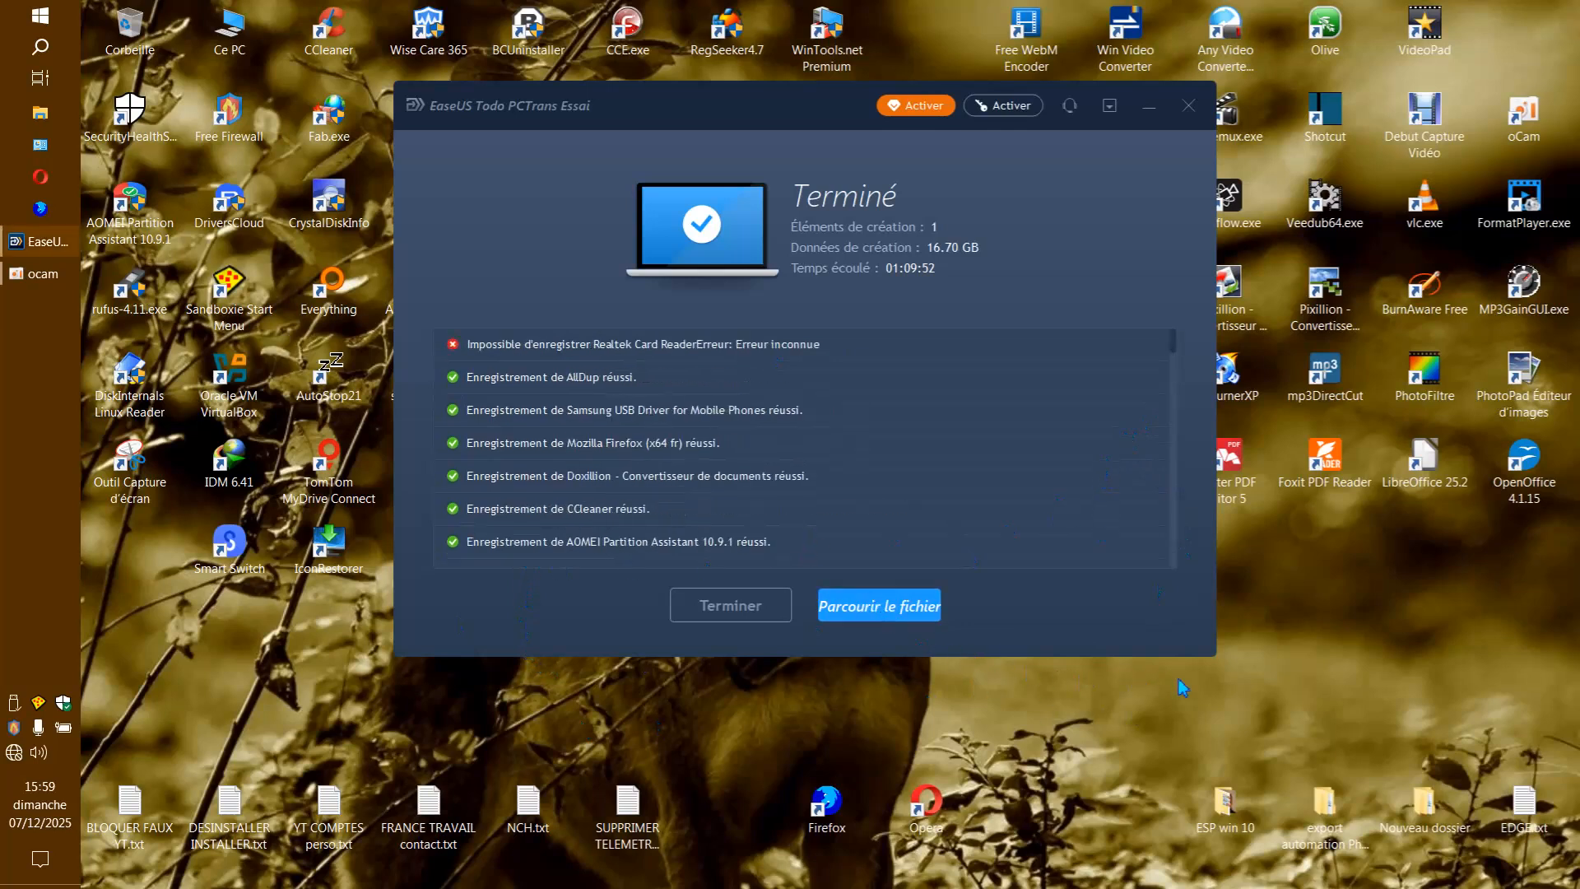
pyautogui.moveTo(751, 103); pyautogui.dragTo(743, 99)
pyautogui.click(879, 605)
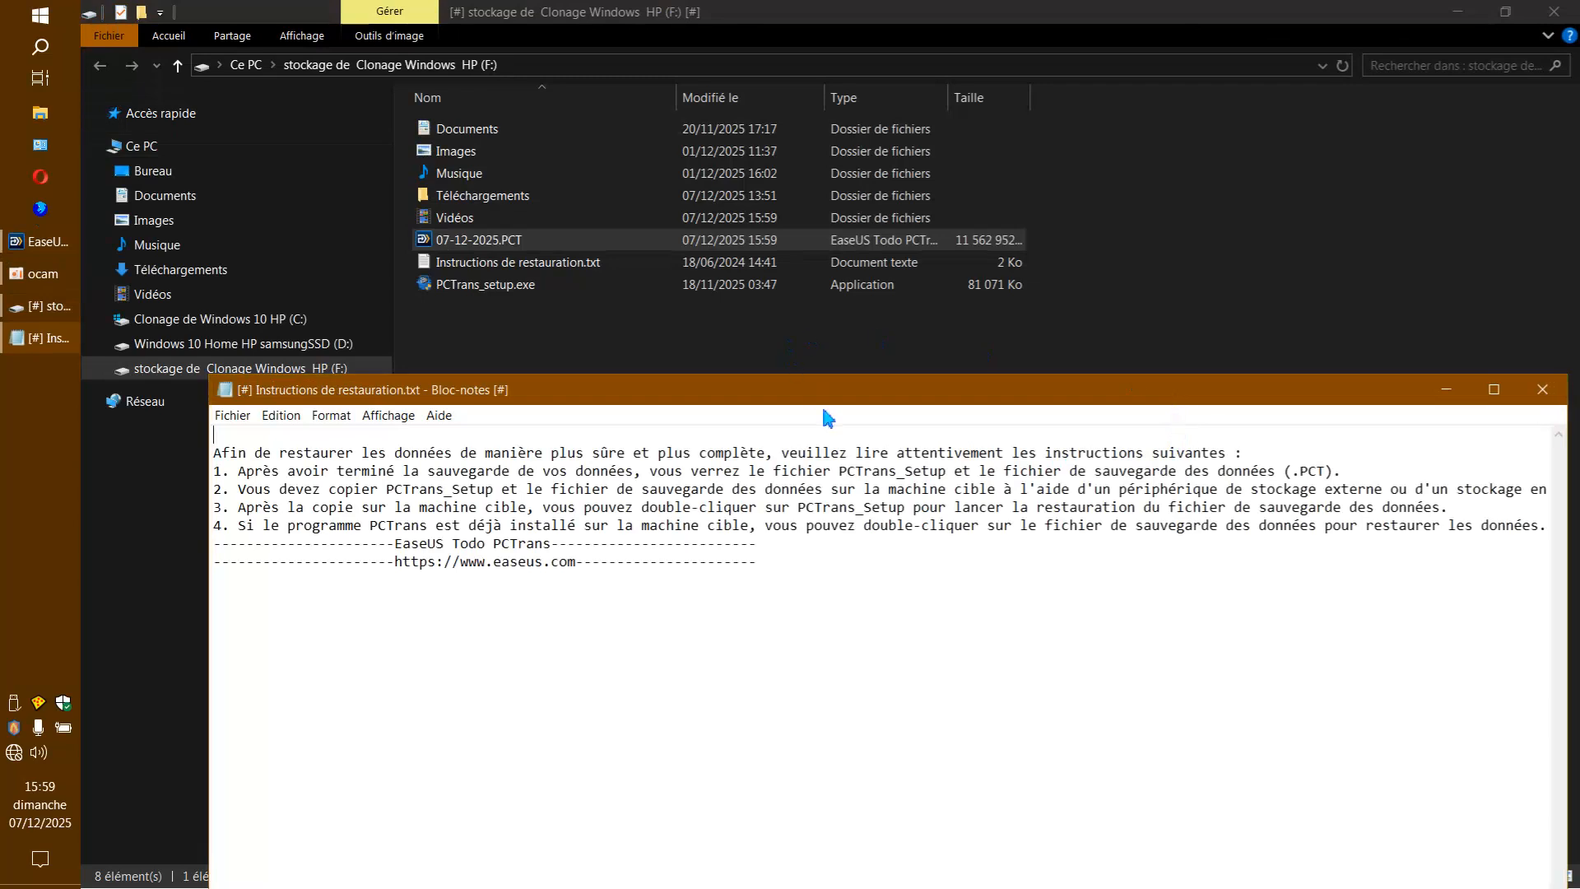
# Reposition and widen the "Instructions de restauration.txt" window to read the restore instructions, and close it.
pyautogui.moveTo(1063, 389); pyautogui.dragTo(1004, 130)
pyautogui.moveTo(153, 113); pyautogui.dragTo(364, 262)
pyautogui.moveTo(153, 115); pyautogui.dragTo(741, 352)
pyautogui.moveTo(993, 367); pyautogui.dragTo(656, 157)
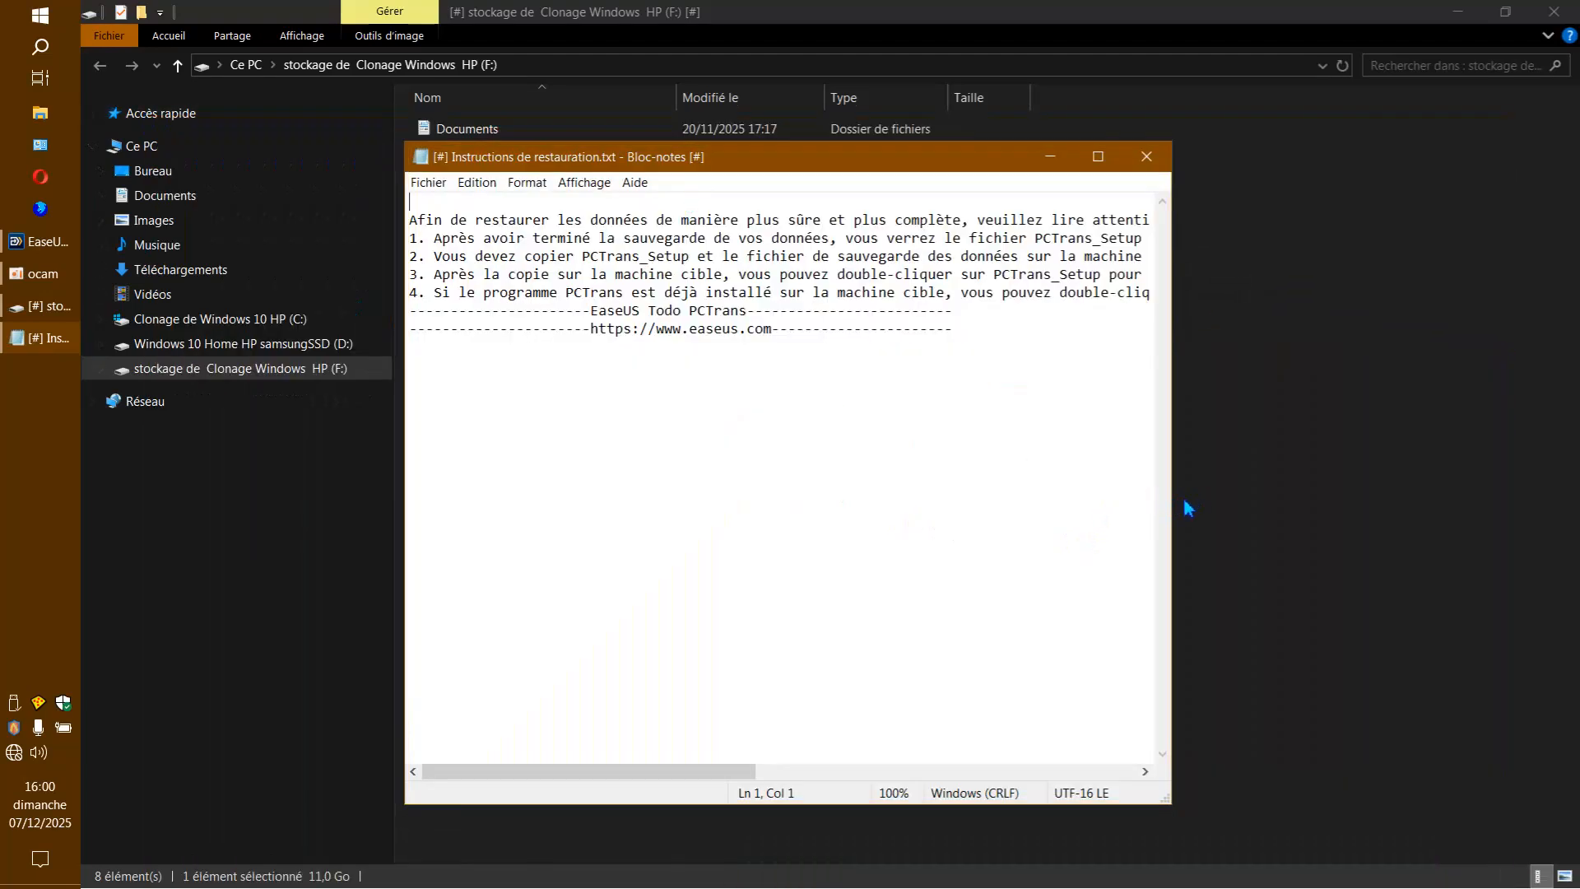
pyautogui.moveTo(1181, 511); pyautogui.dragTo(1440, 514)
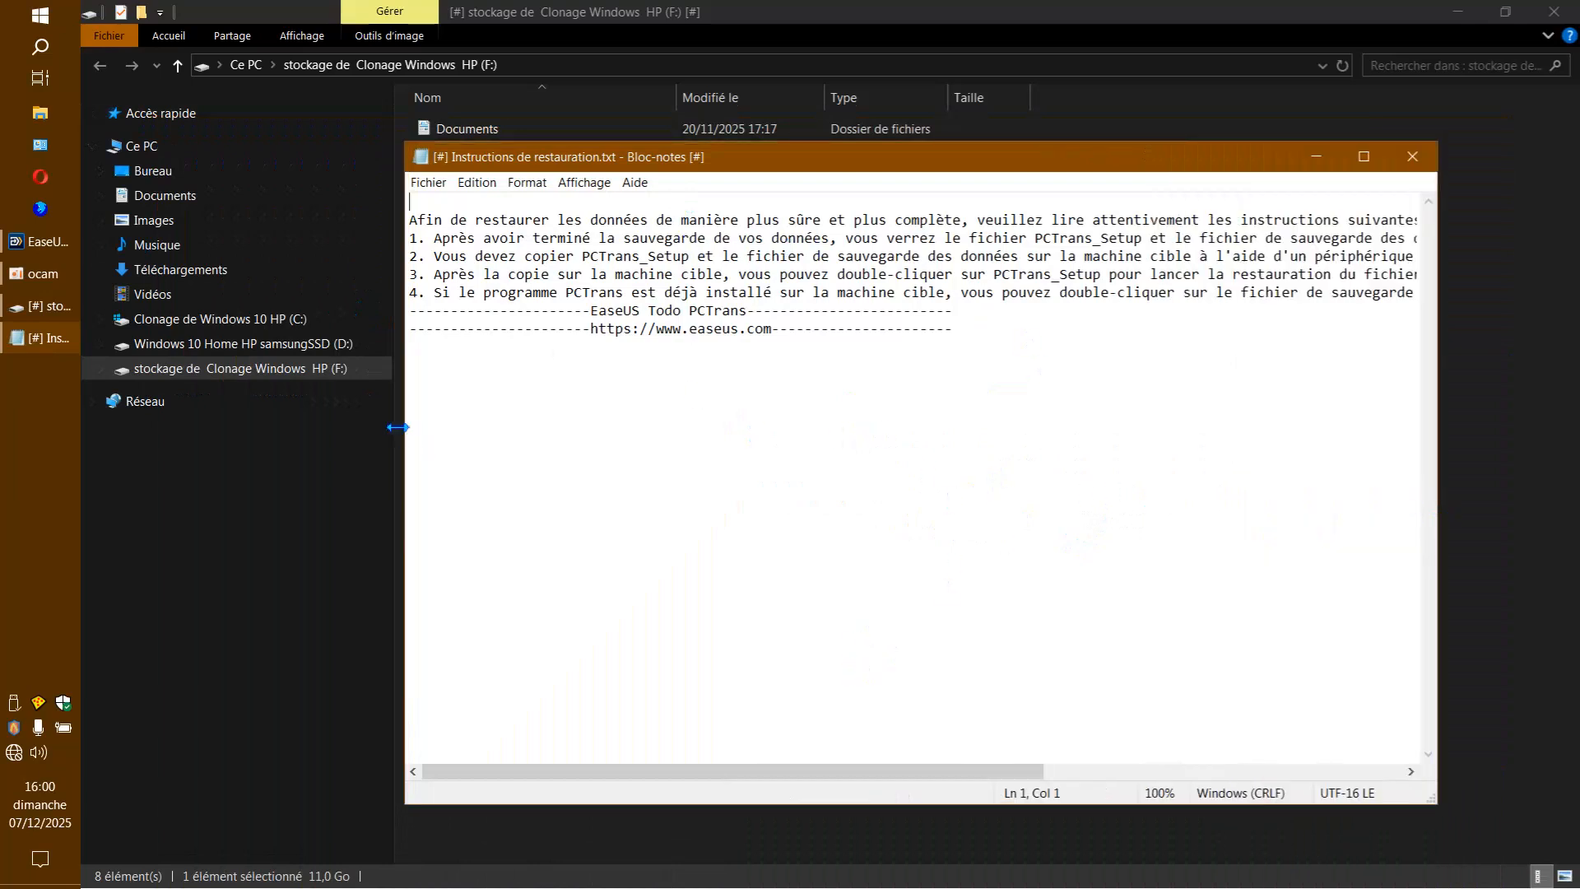
pyautogui.moveTo(405, 428); pyautogui.dragTo(101, 432)
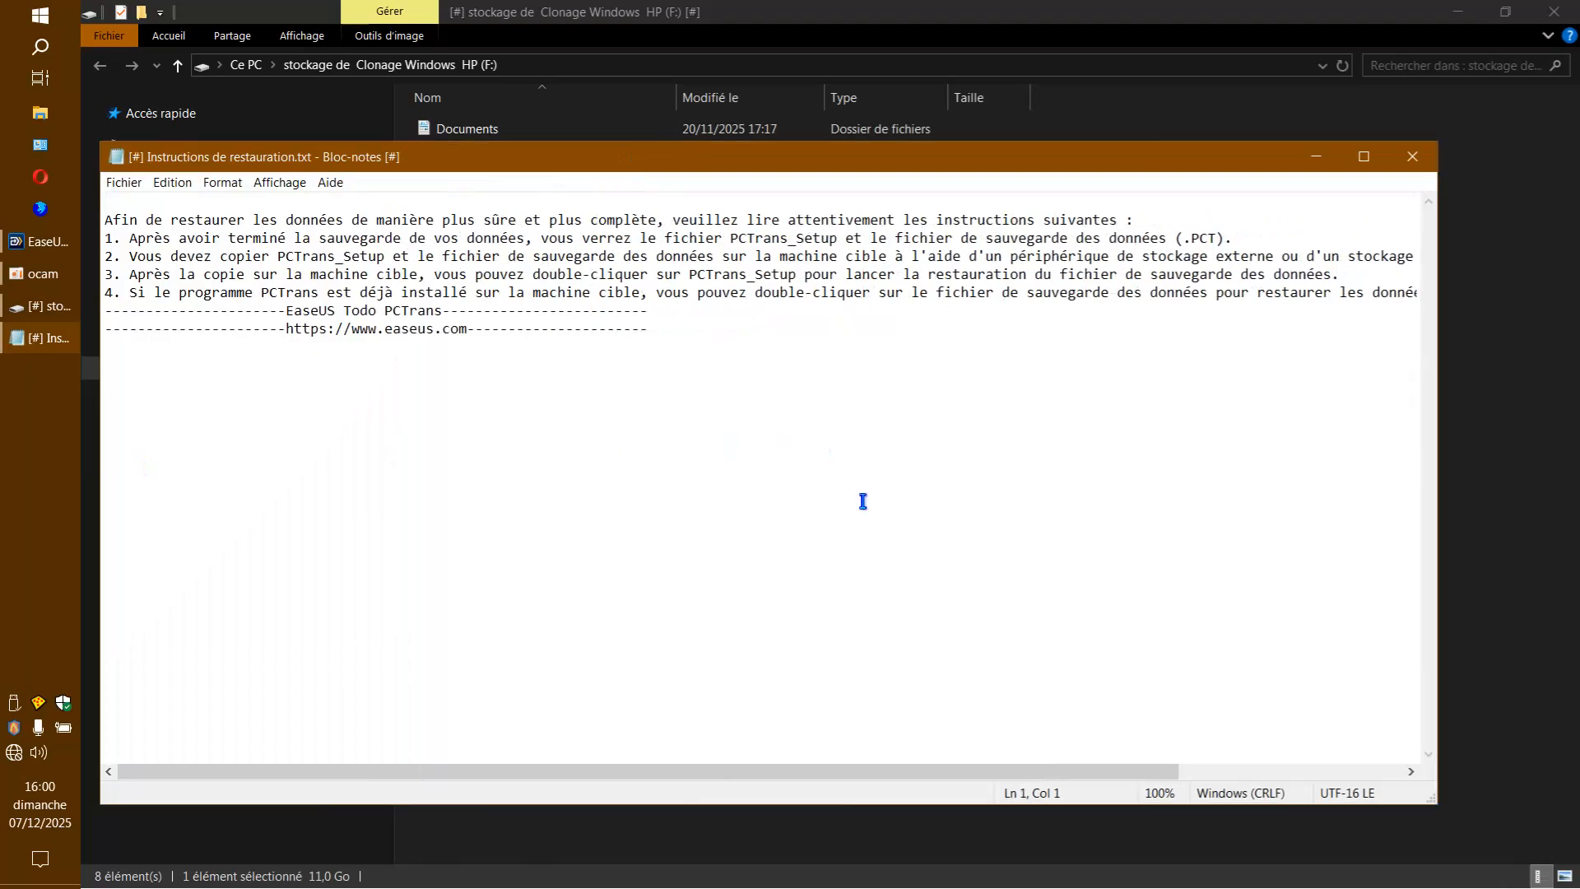
pyautogui.moveTo(1438, 504); pyautogui.dragTo(1553, 508)
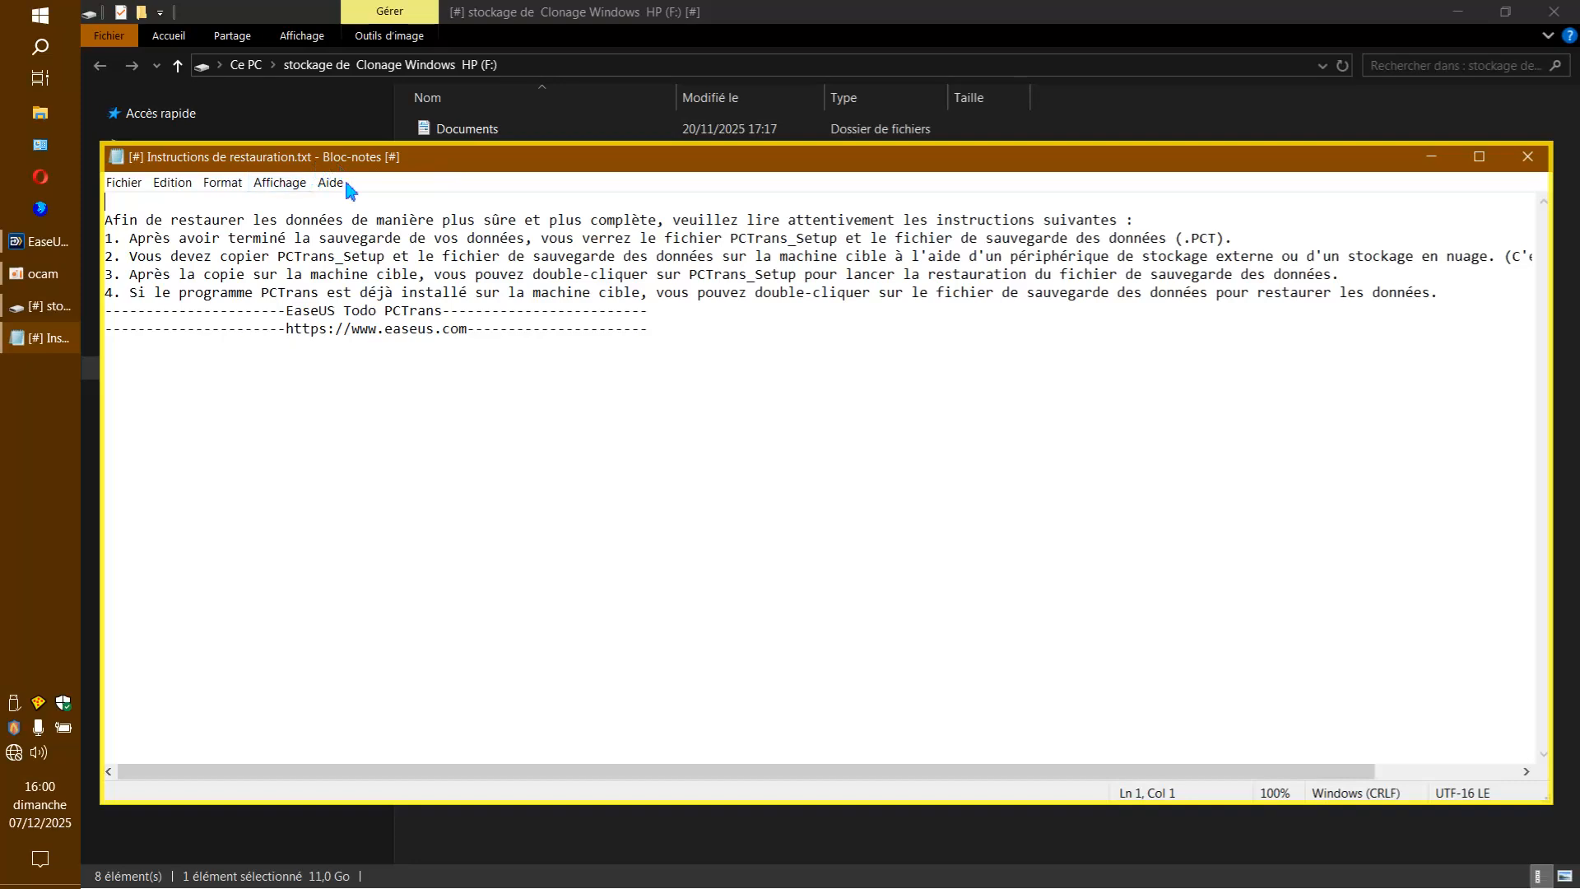
pyautogui.moveTo(553, 763); pyautogui.dragTo(603, 678)
pyautogui.click(1522, 158)
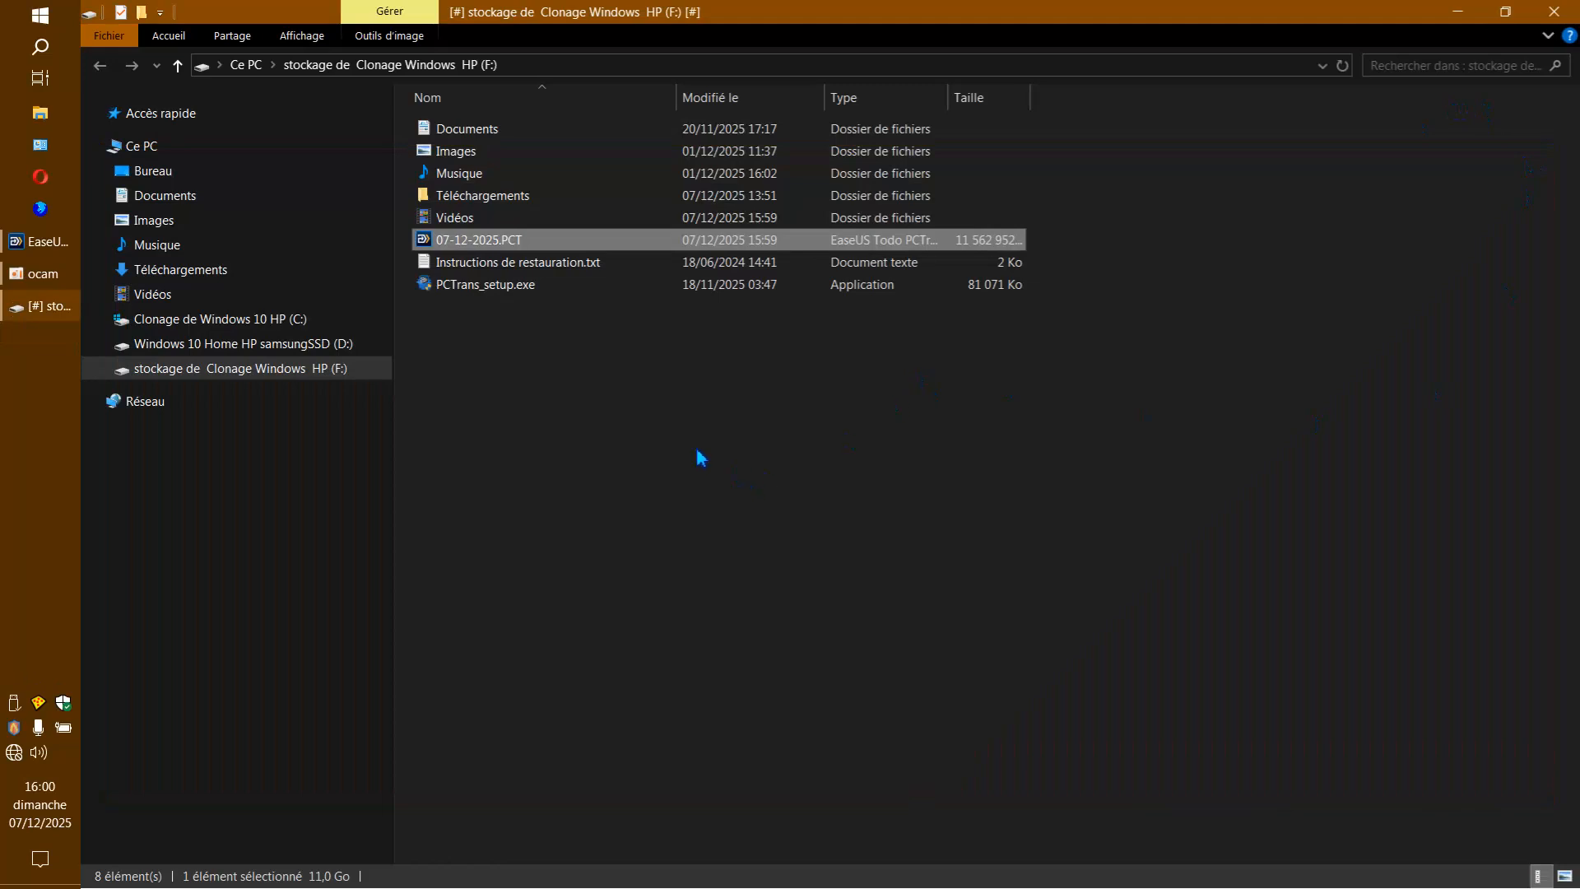
# Clear the file selection and reduce the drive F: File Explorer window to a smaller window over the desktop.
pyautogui.click(633, 489)
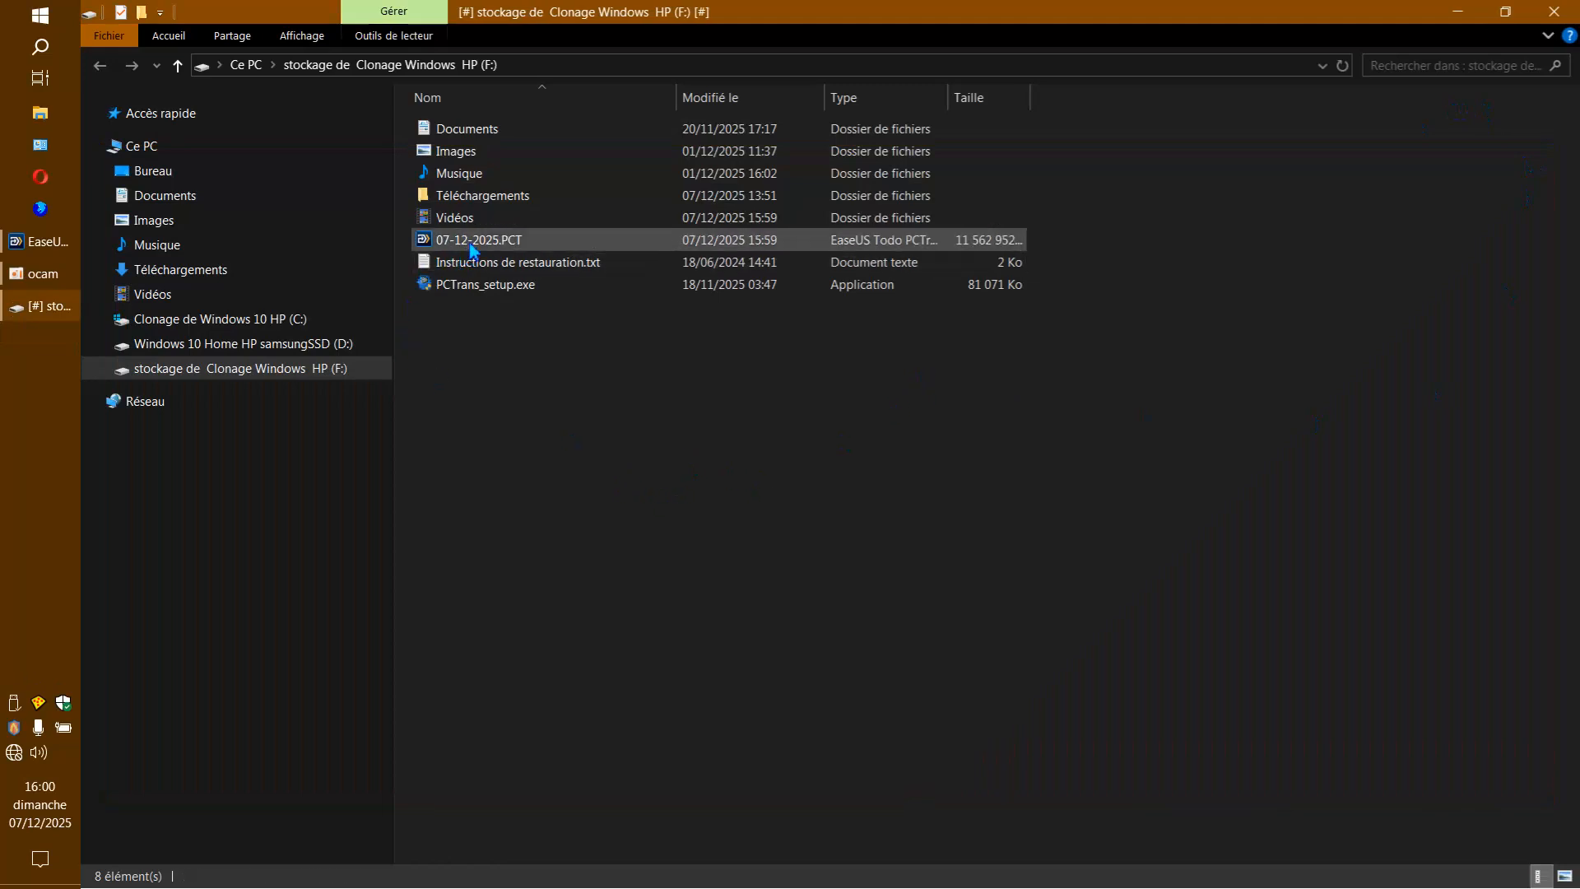
pyautogui.moveTo(473, 249)
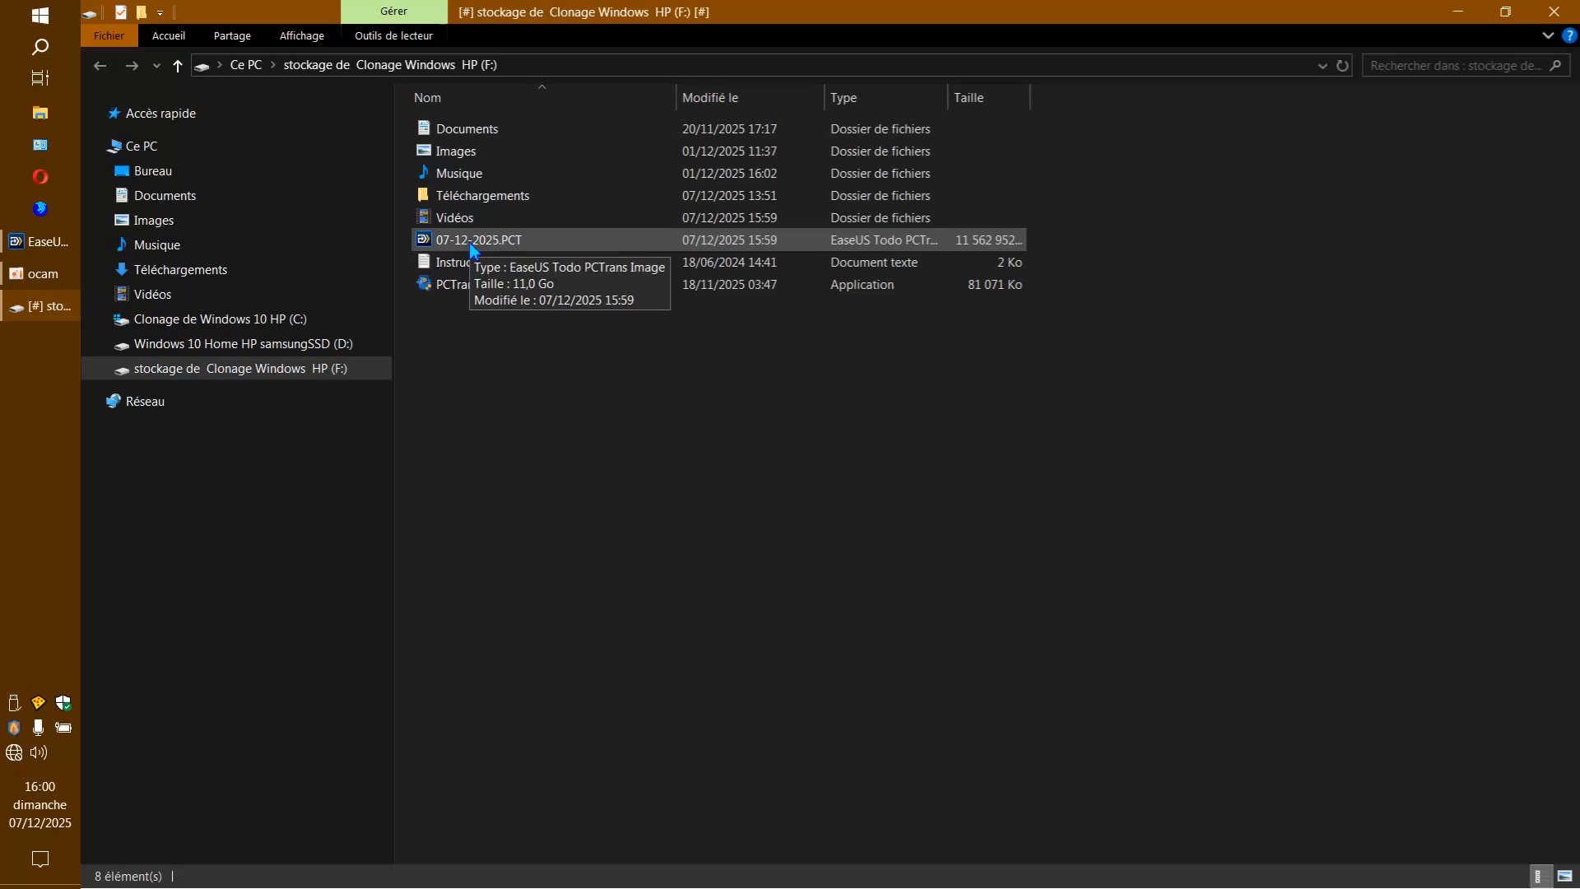
pyautogui.moveTo(946, 17); pyautogui.dragTo(970, 135)
pyautogui.moveTo(301, 109); pyautogui.dragTo(842, 349)
pyautogui.moveTo(1265, 366); pyautogui.dragTo(627, 28)
pyautogui.moveTo(994, 660); pyautogui.dragTo(1387, 801)
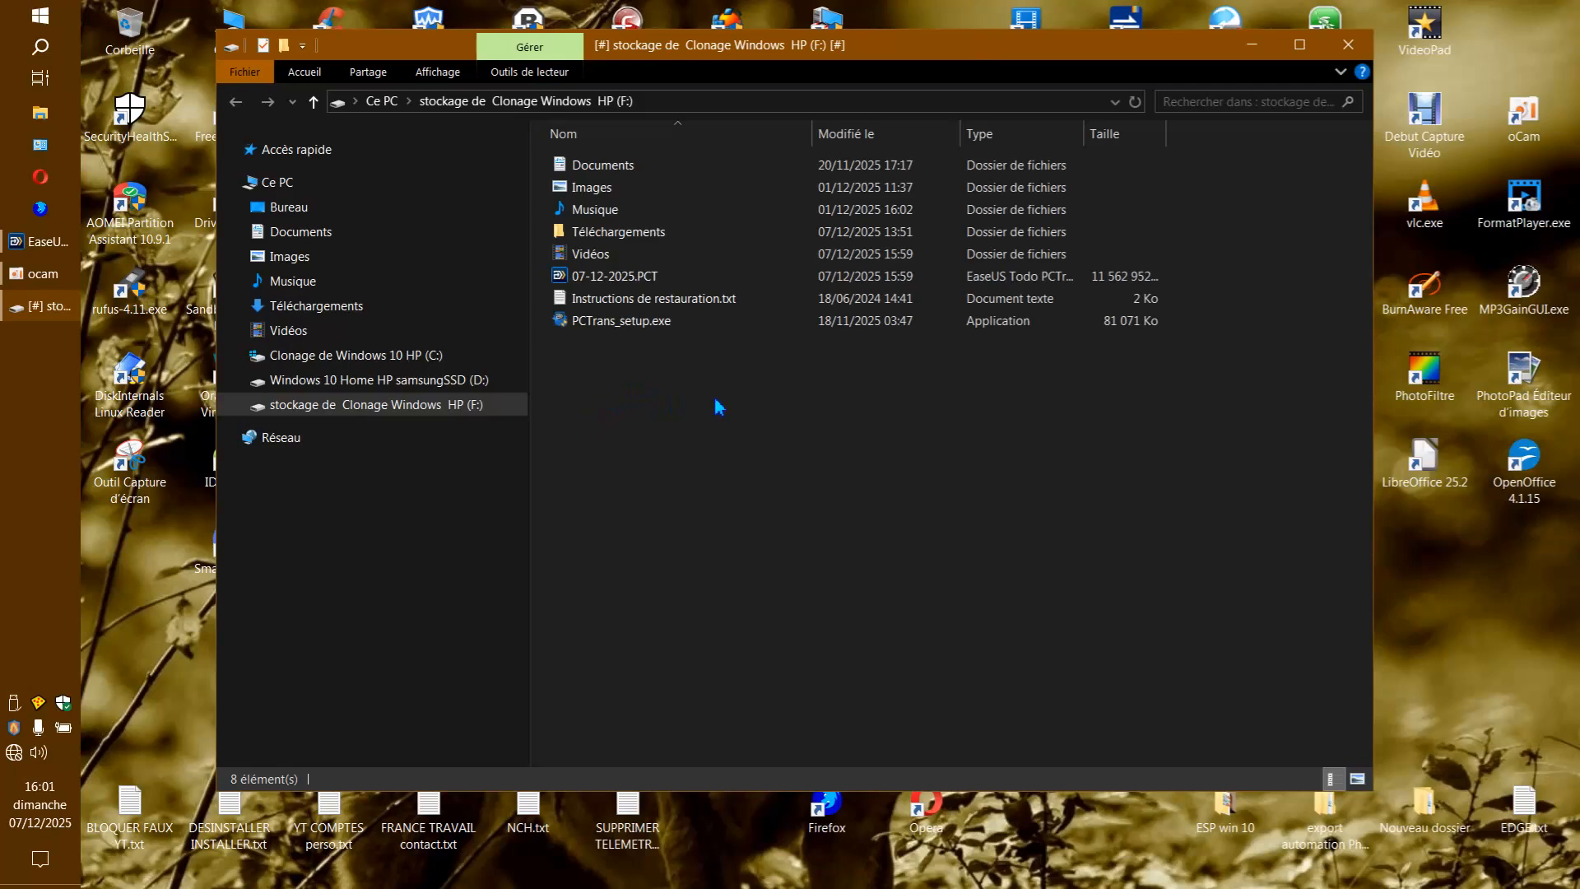
# Examine the three transfer files on drive F:: 07-12-2025.PCT, Instructions de restauration.txt and PCTrans_setup.exe.
pyautogui.click(694, 299)
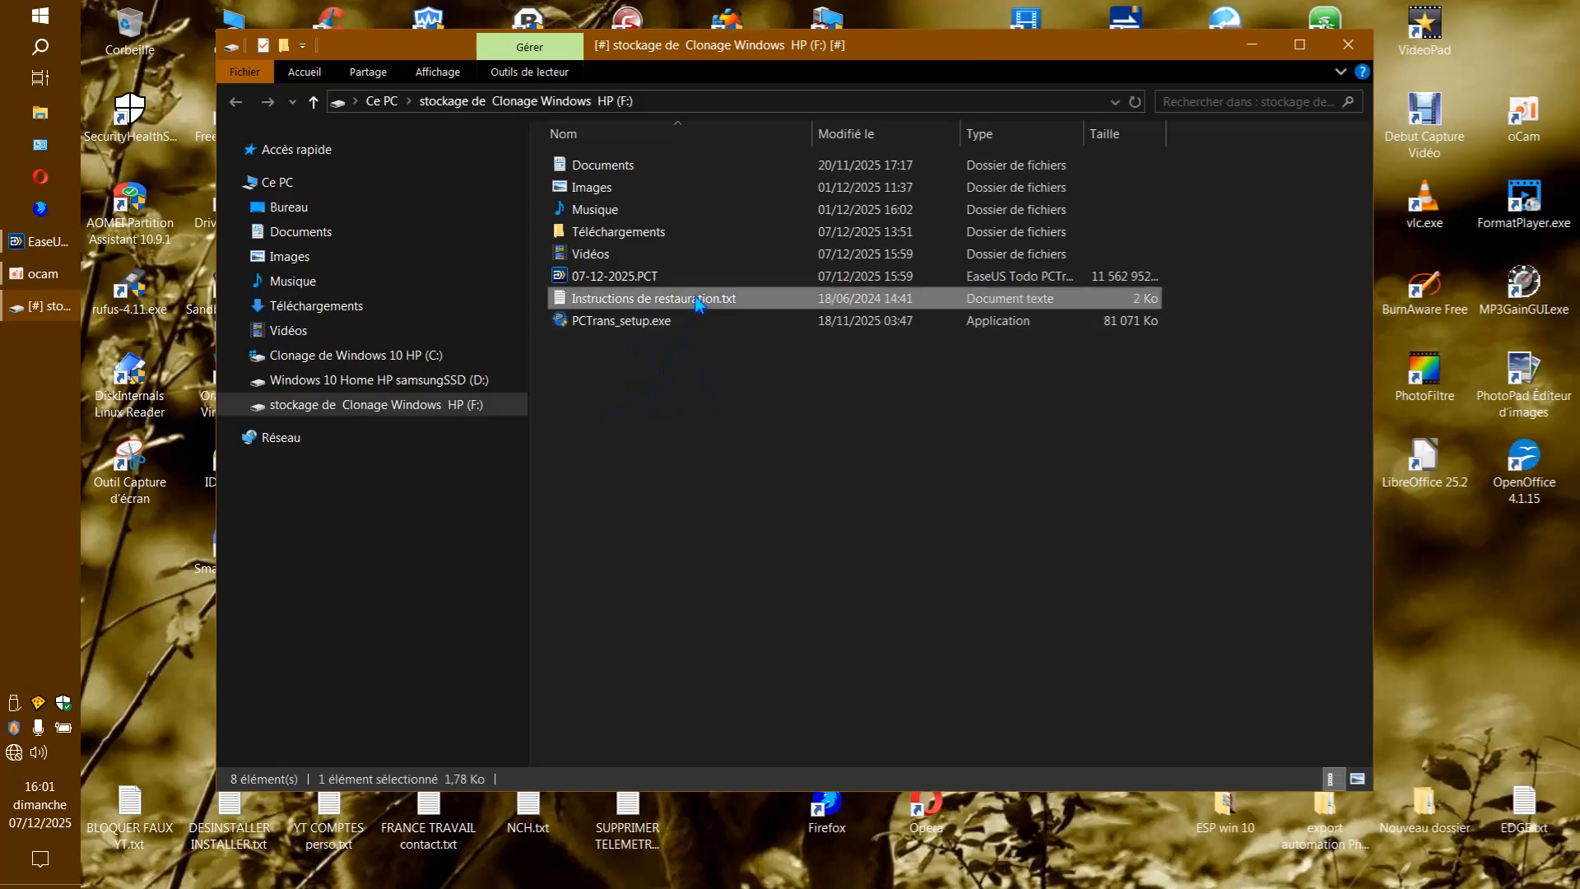
pyautogui.click(635, 278)
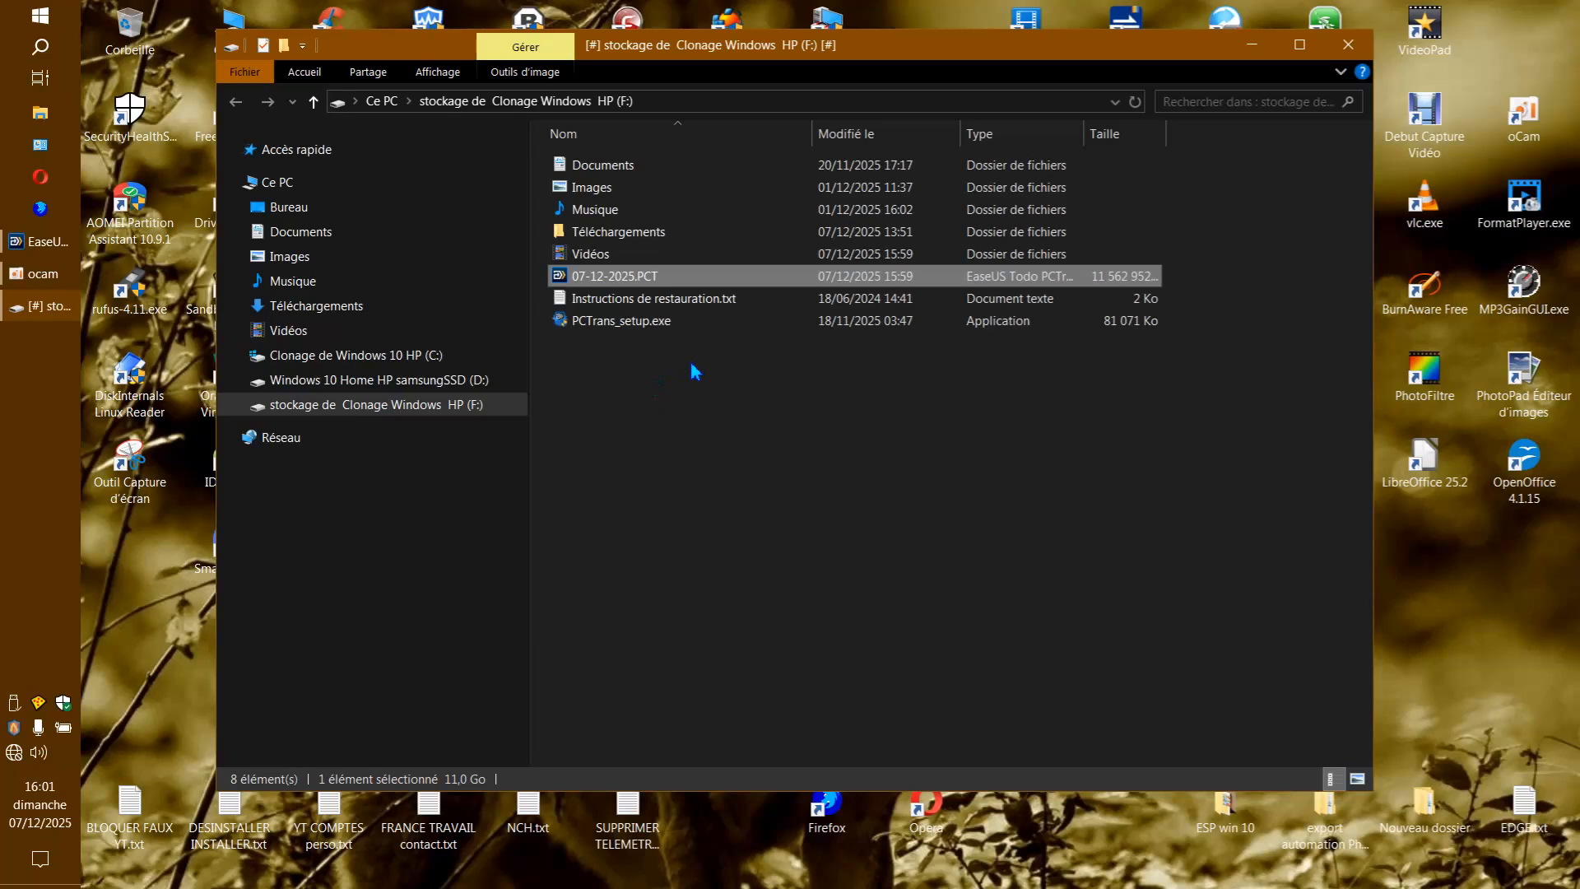
pyautogui.click(622, 301)
pyautogui.click(621, 278)
pyautogui.click(620, 300)
pyautogui.click(628, 278)
pyautogui.click(626, 302)
pyautogui.click(629, 279)
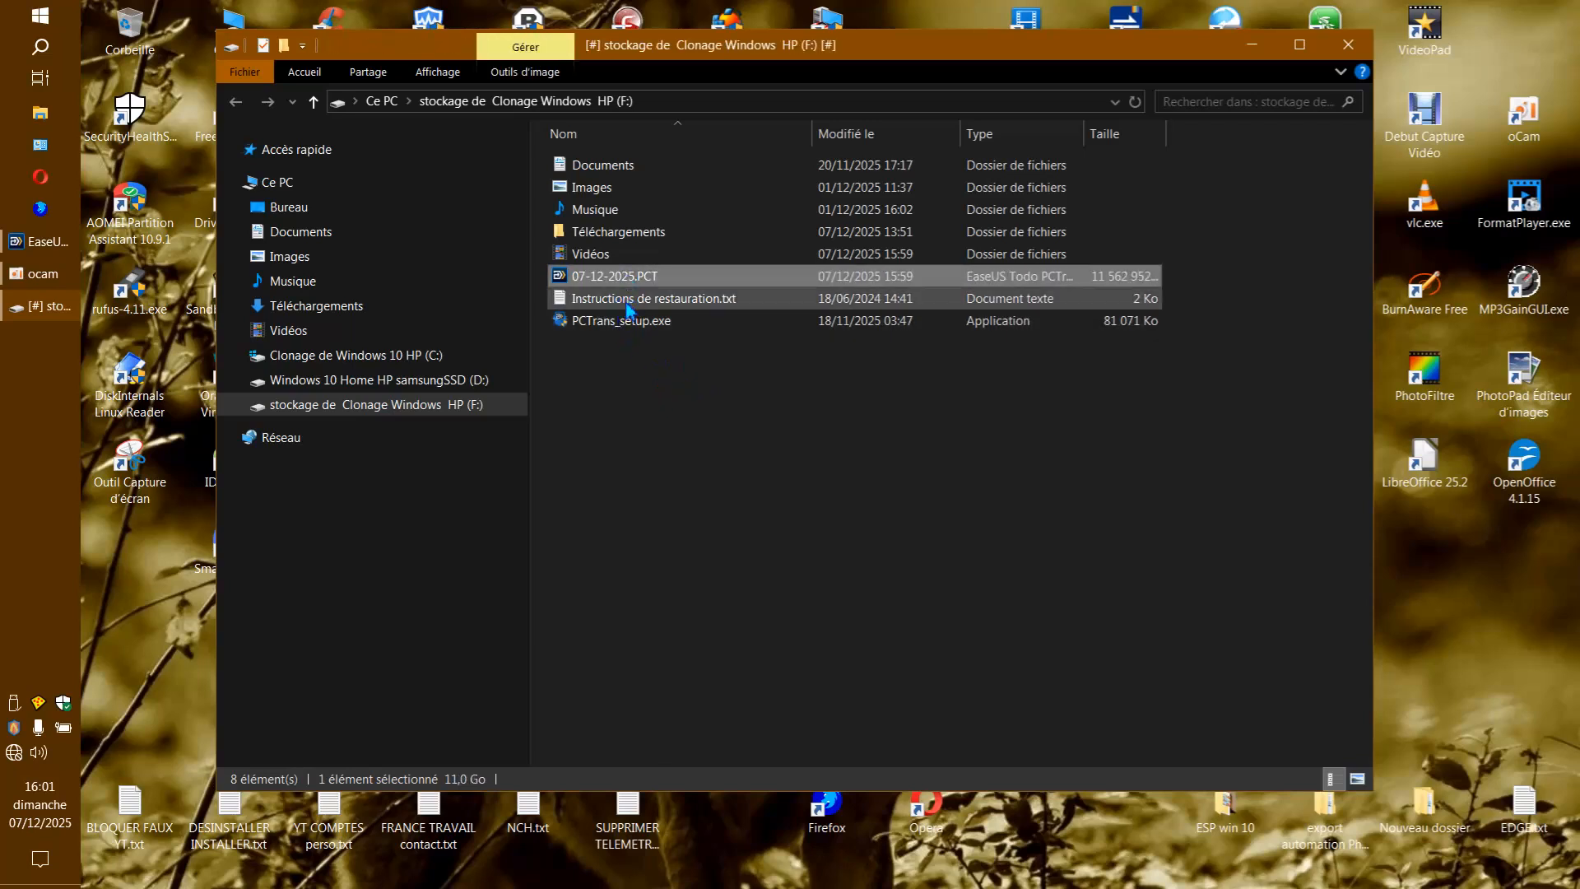
pyautogui.click(627, 303)
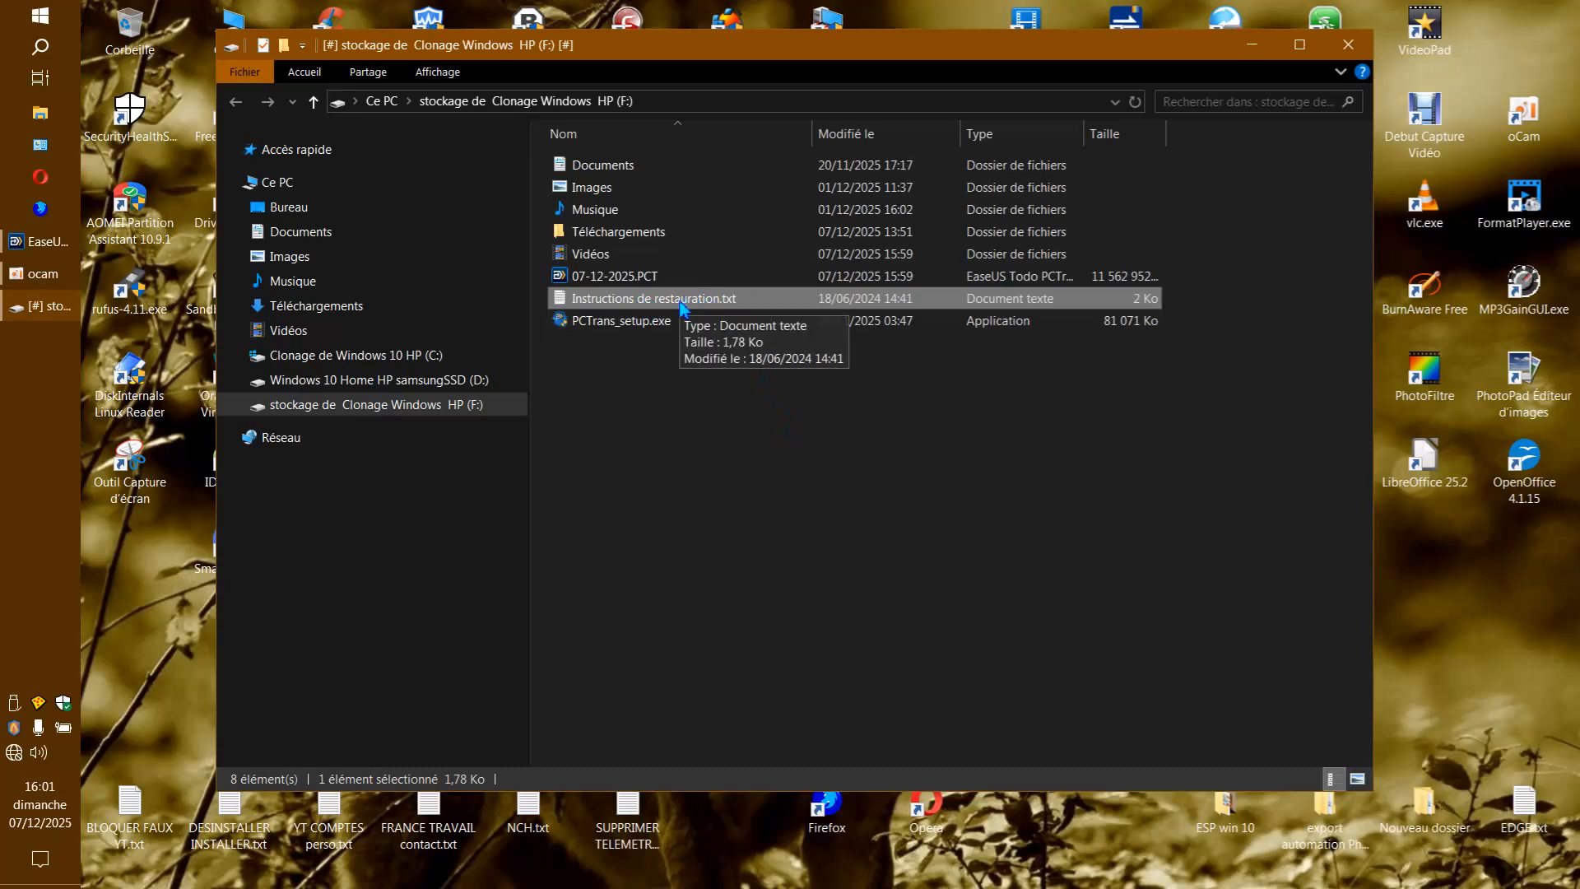
pyautogui.click(653, 278)
pyautogui.click(653, 305)
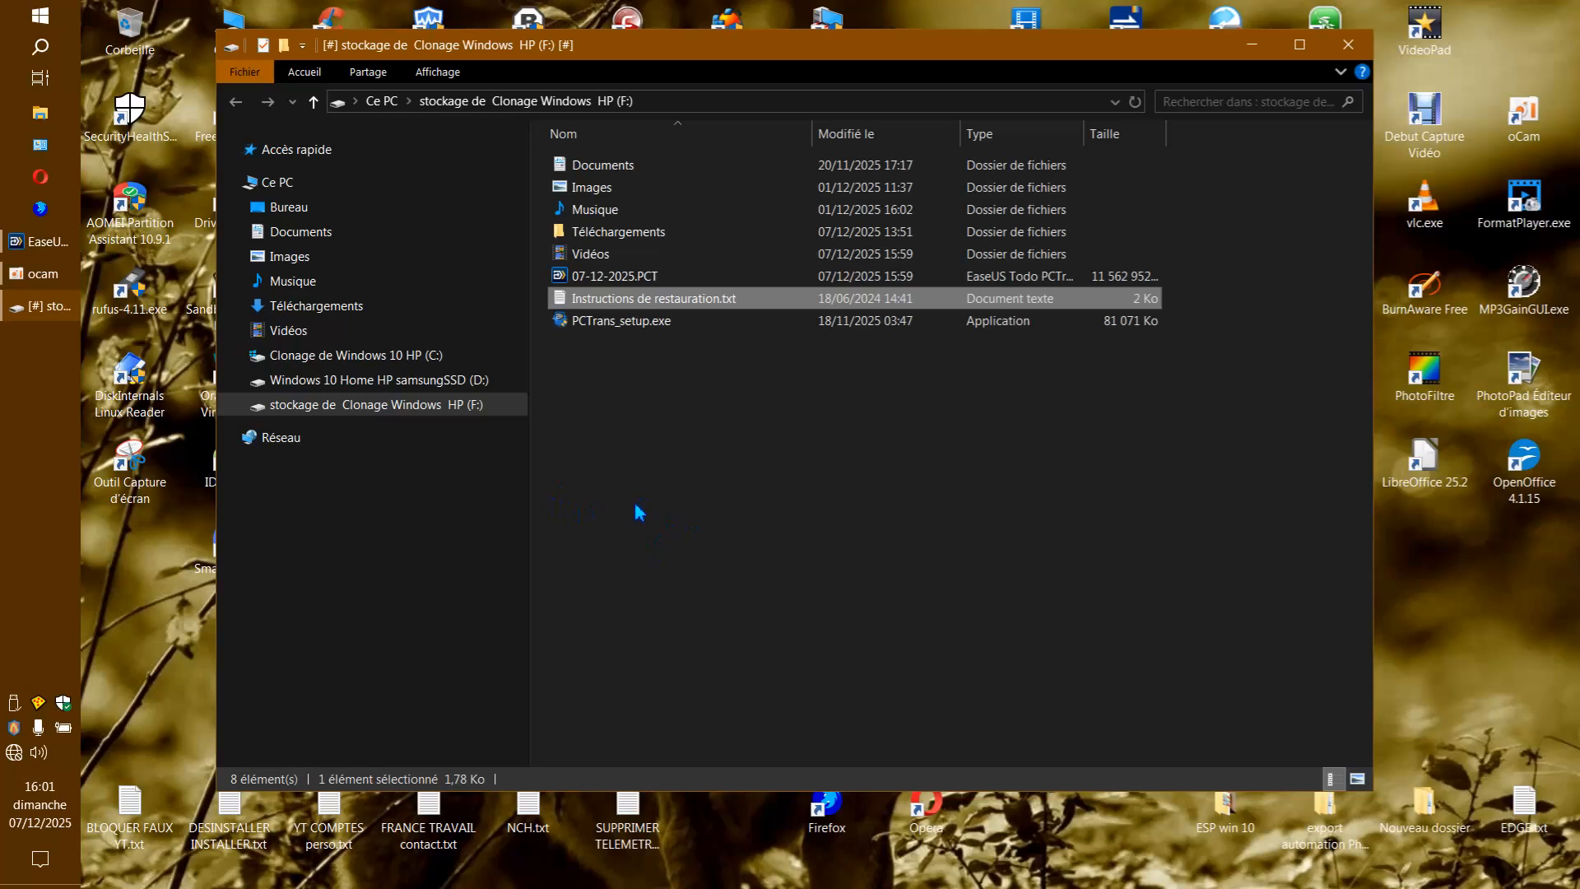
pyautogui.click(586, 327)
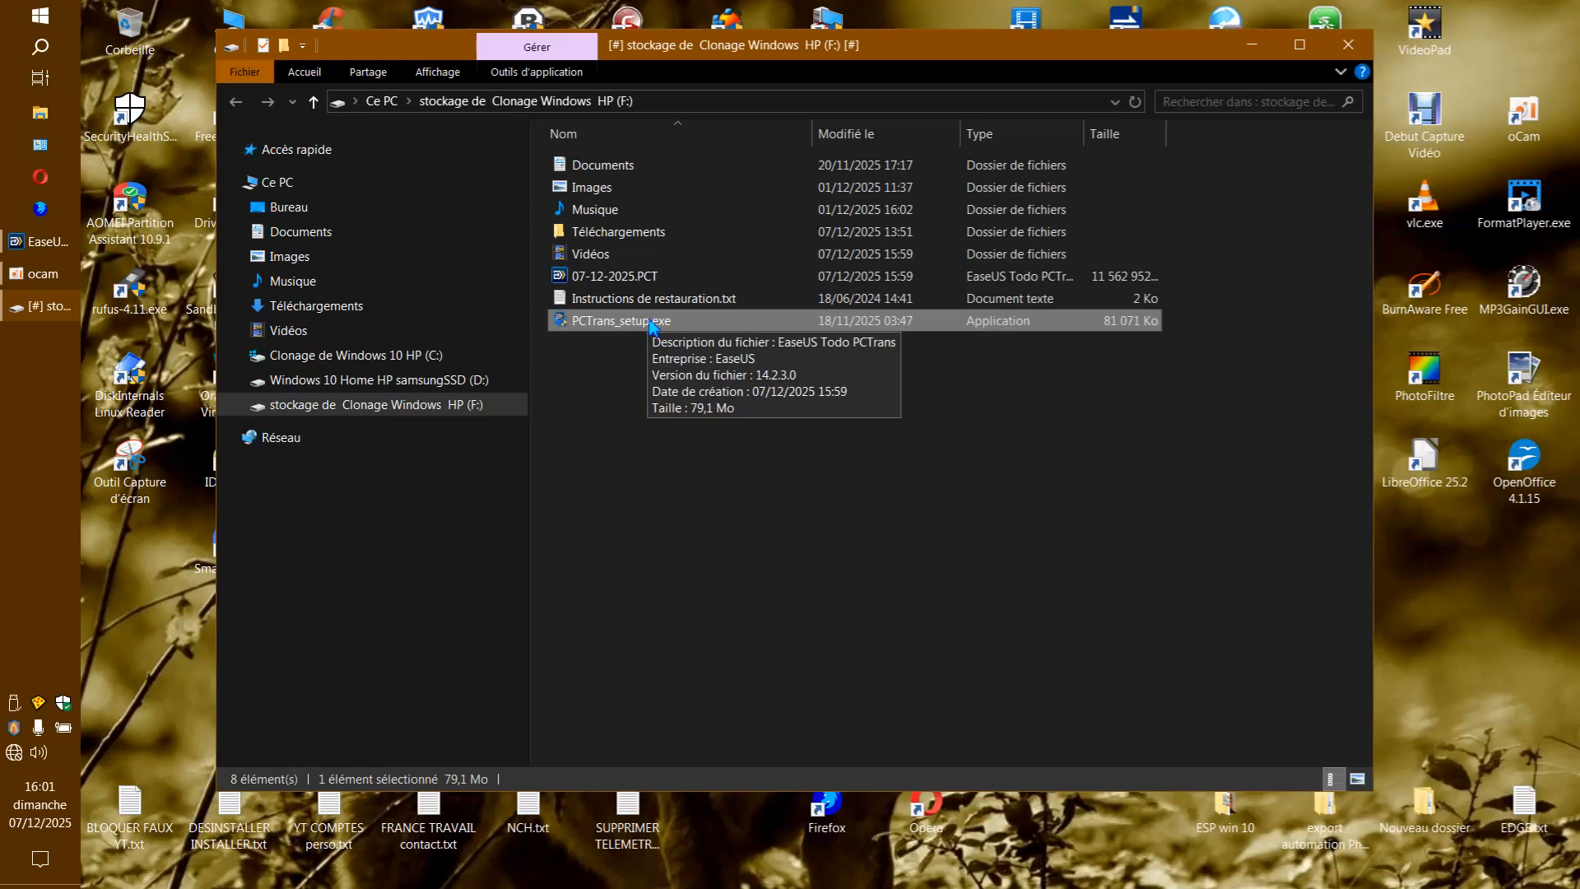
pyautogui.click(645, 446)
# Open the 07-12-2025.PCT backup file as an archive in PeaZip.
pyautogui.click(628, 274)
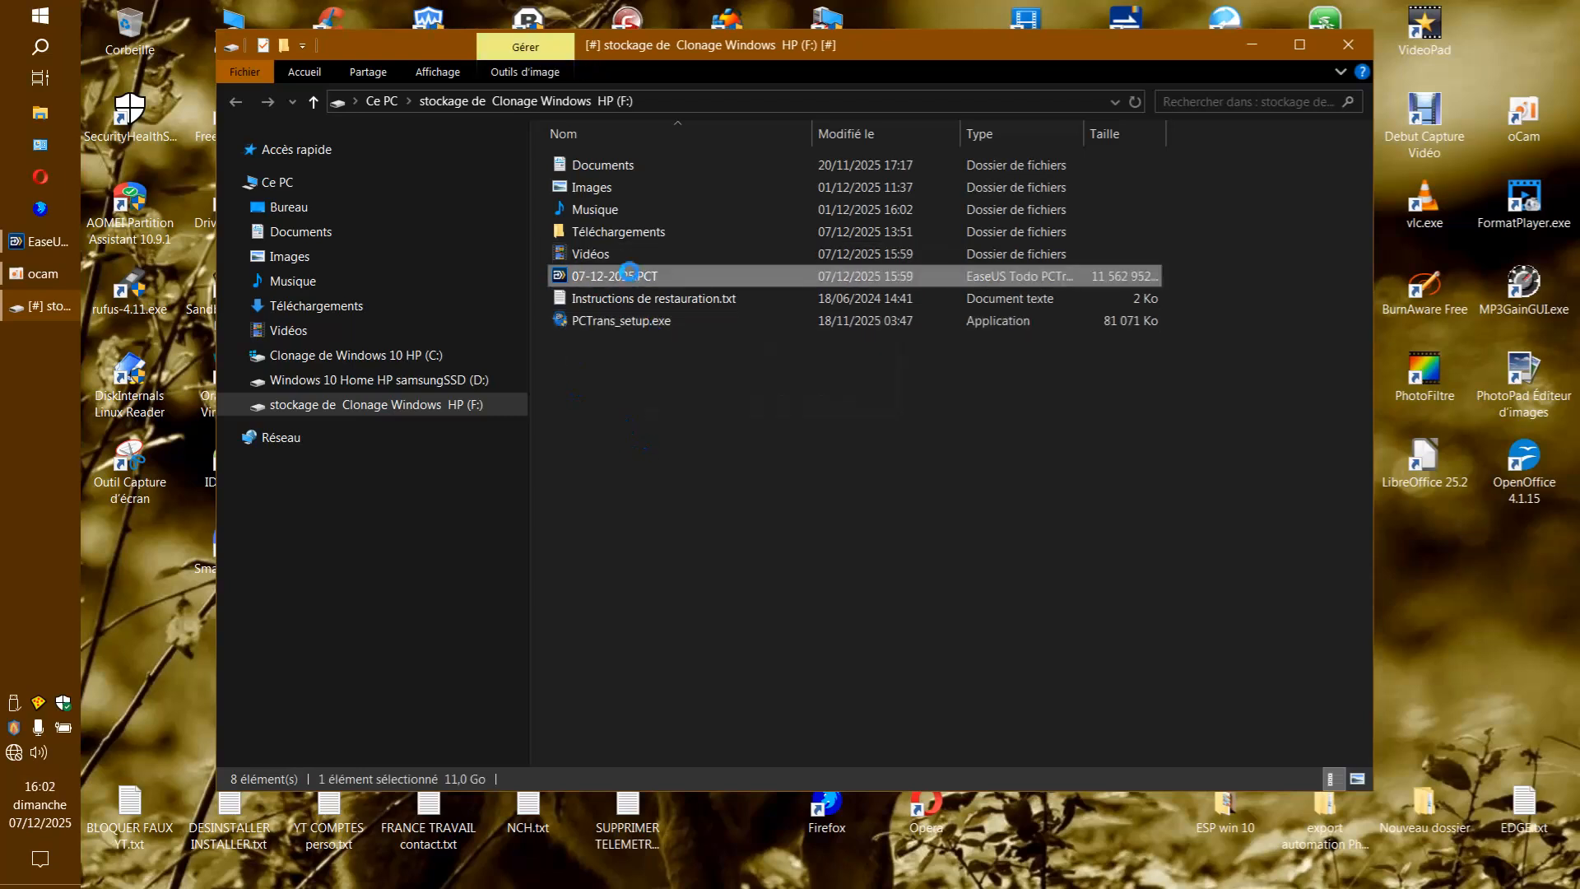
pyautogui.rightClick(629, 274)
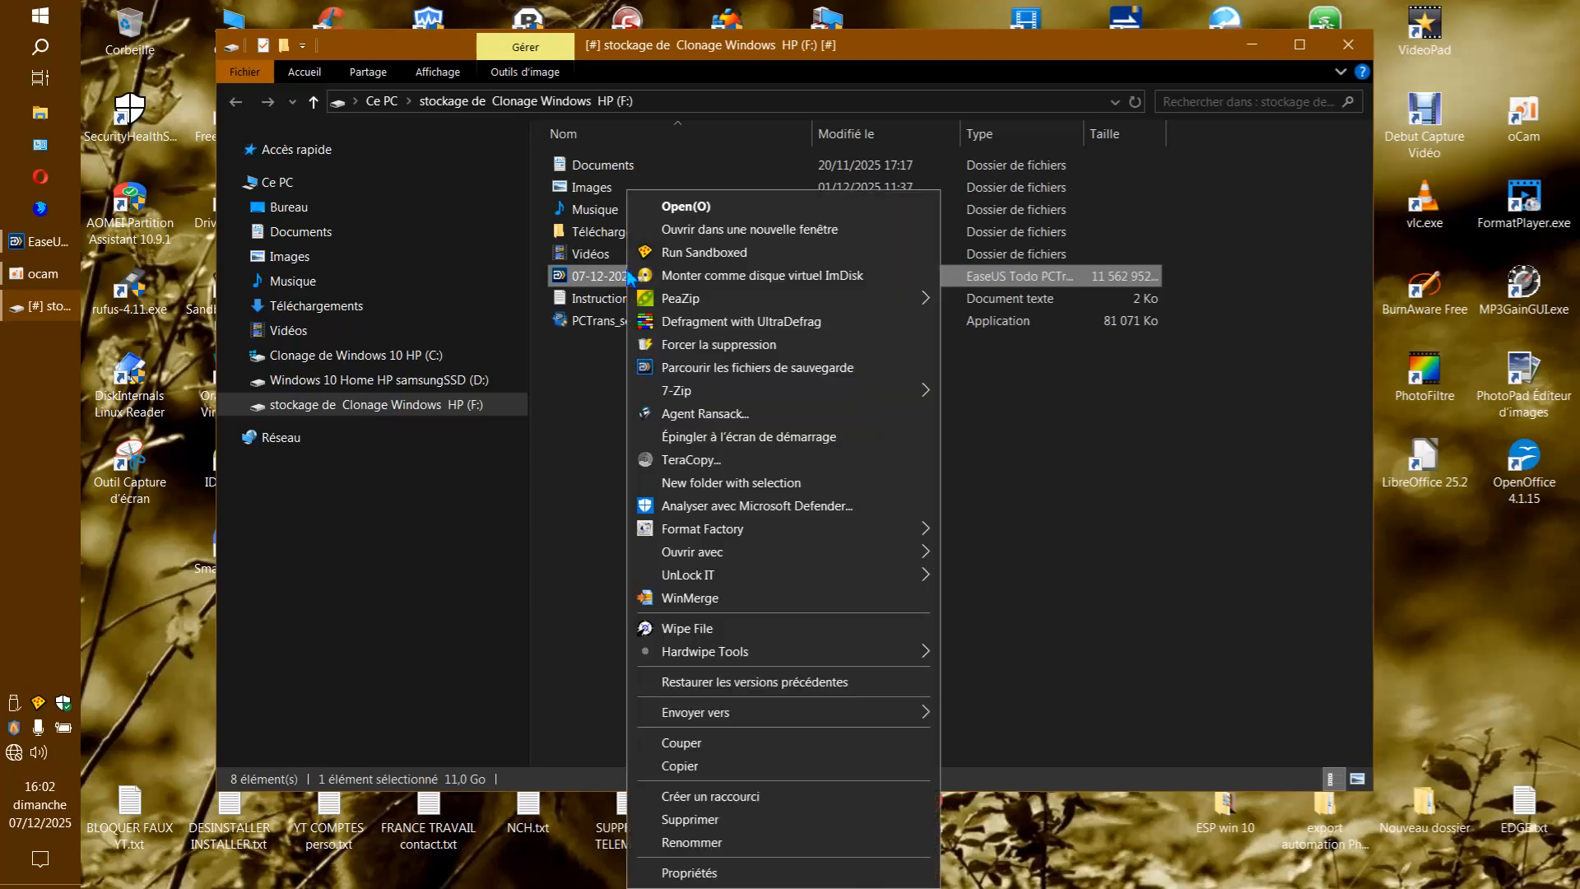
pyautogui.moveTo(710, 303)
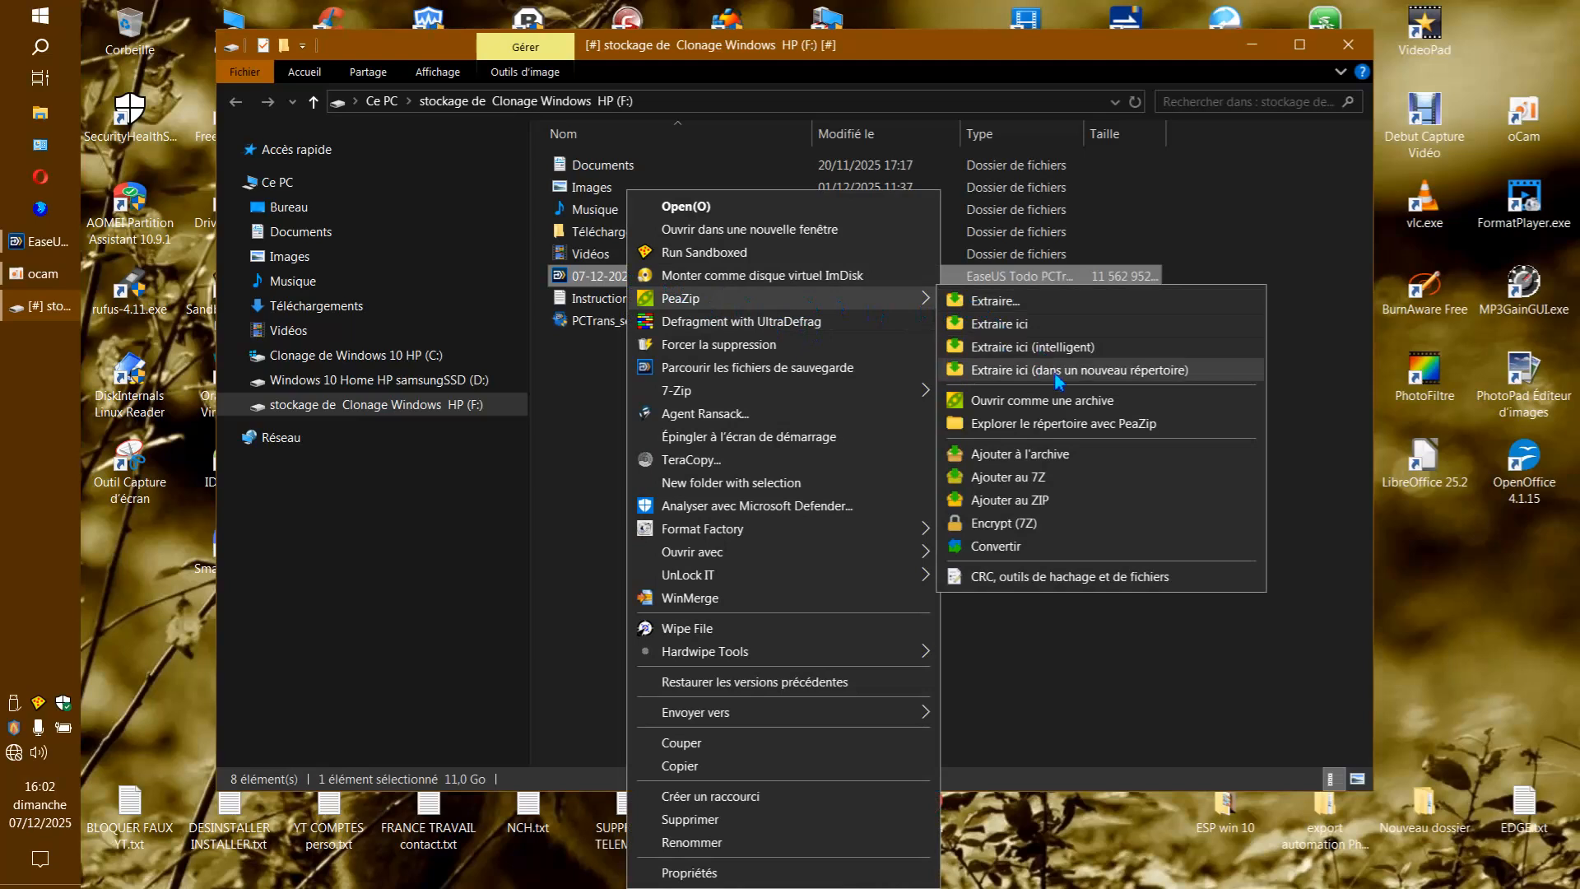
pyautogui.click(1053, 403)
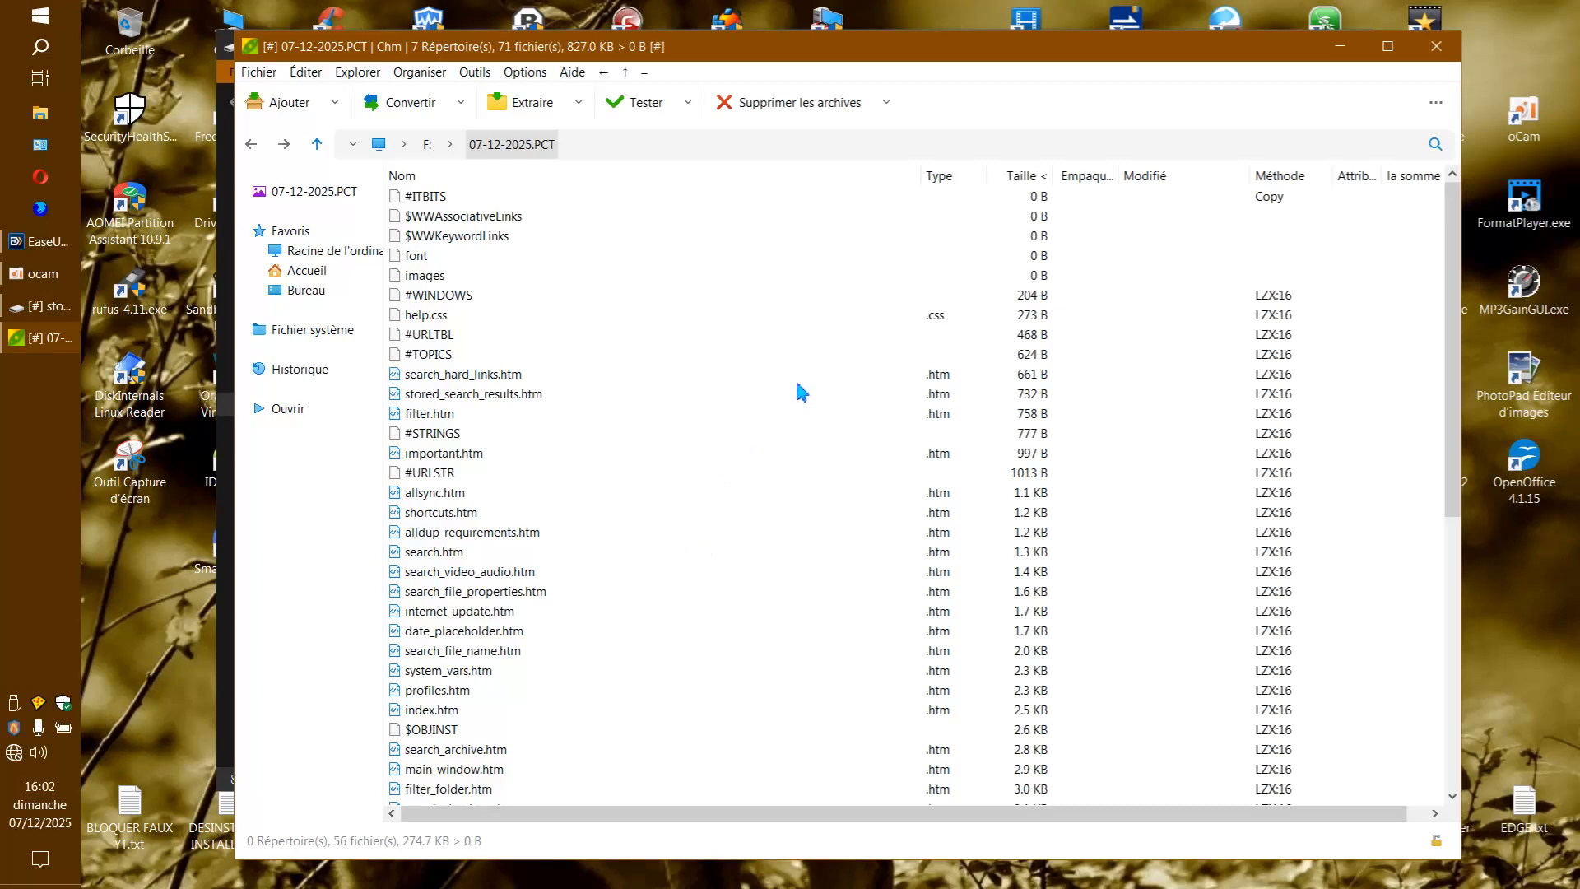
# Examine the files listed inside the 07-12-2025.PCT archive and close PeaZip.
pyautogui.scroll(-5, 793, 417)
pyautogui.scroll(-4, 795, 457)
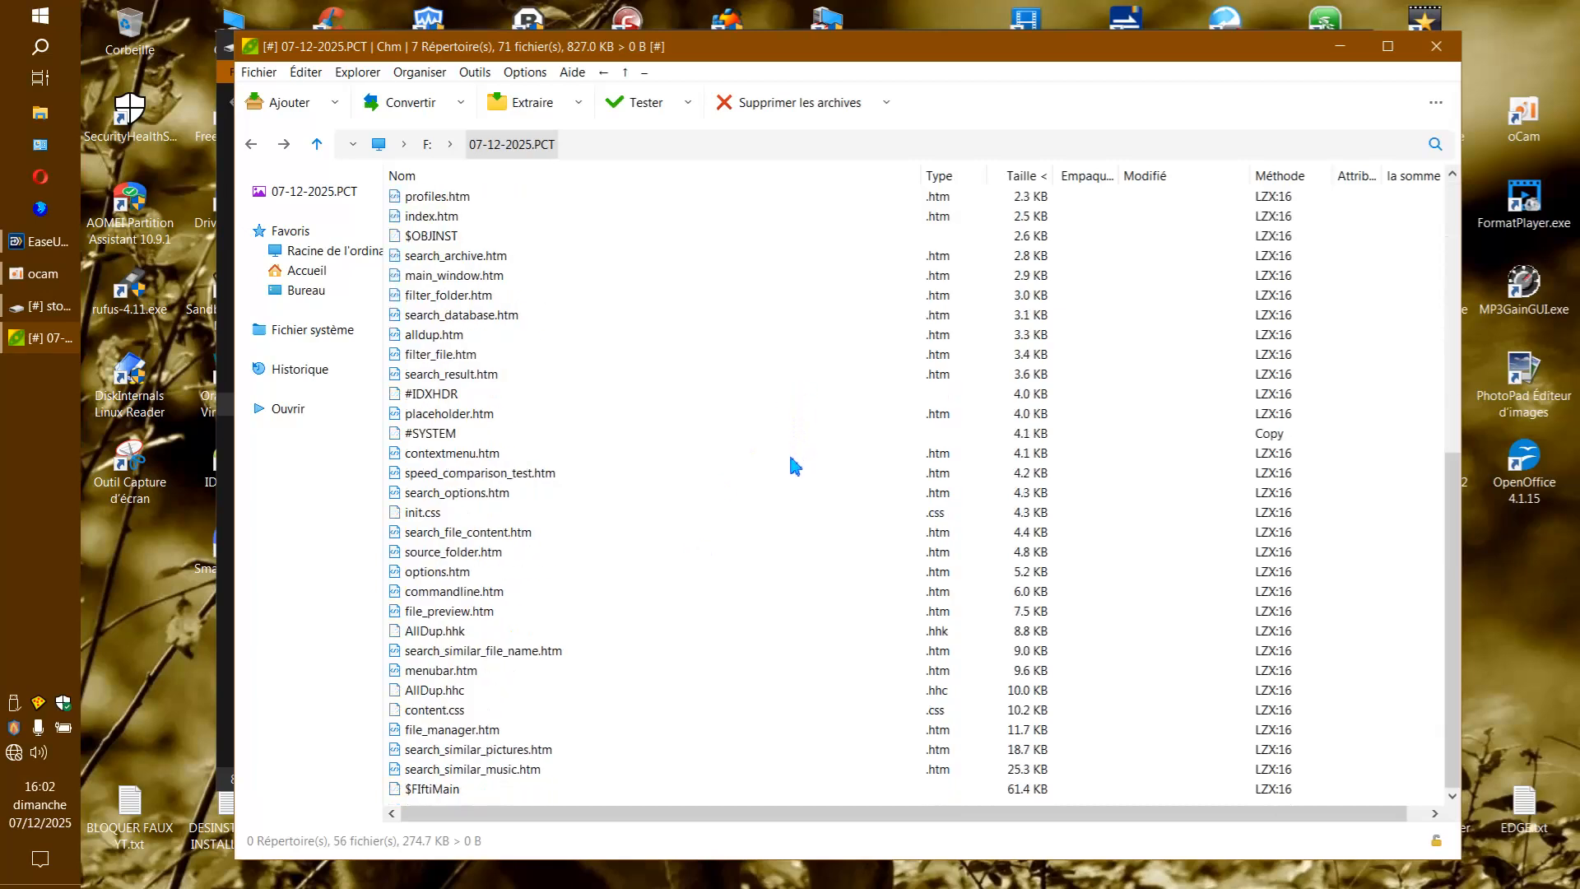
pyautogui.scroll(8, 786, 420)
pyautogui.scroll(-3, 794, 412)
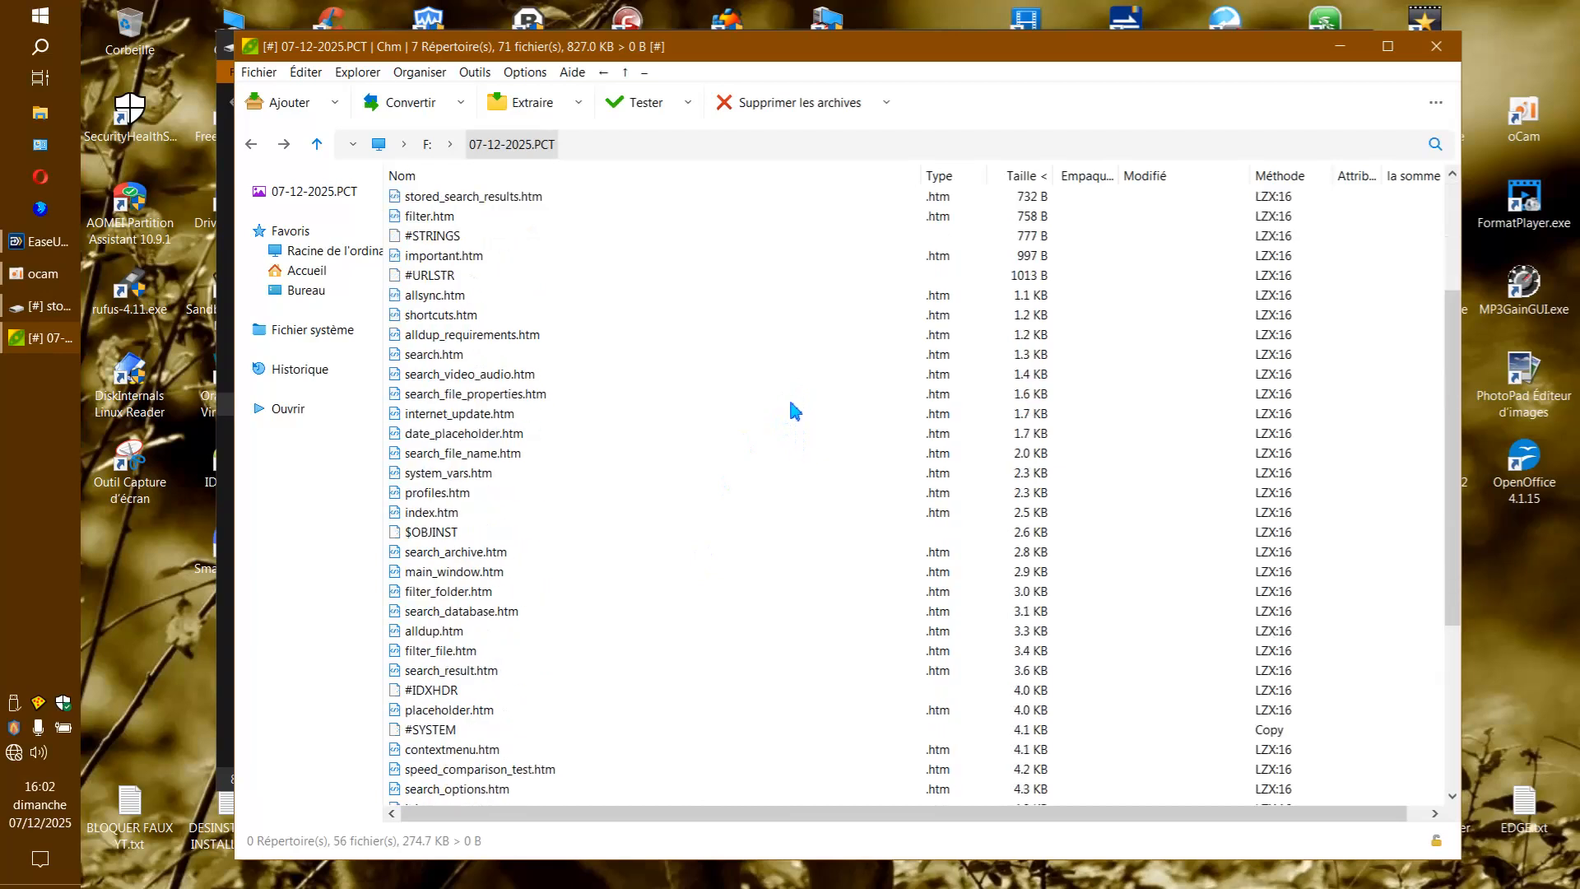
pyautogui.scroll(-2, 795, 409)
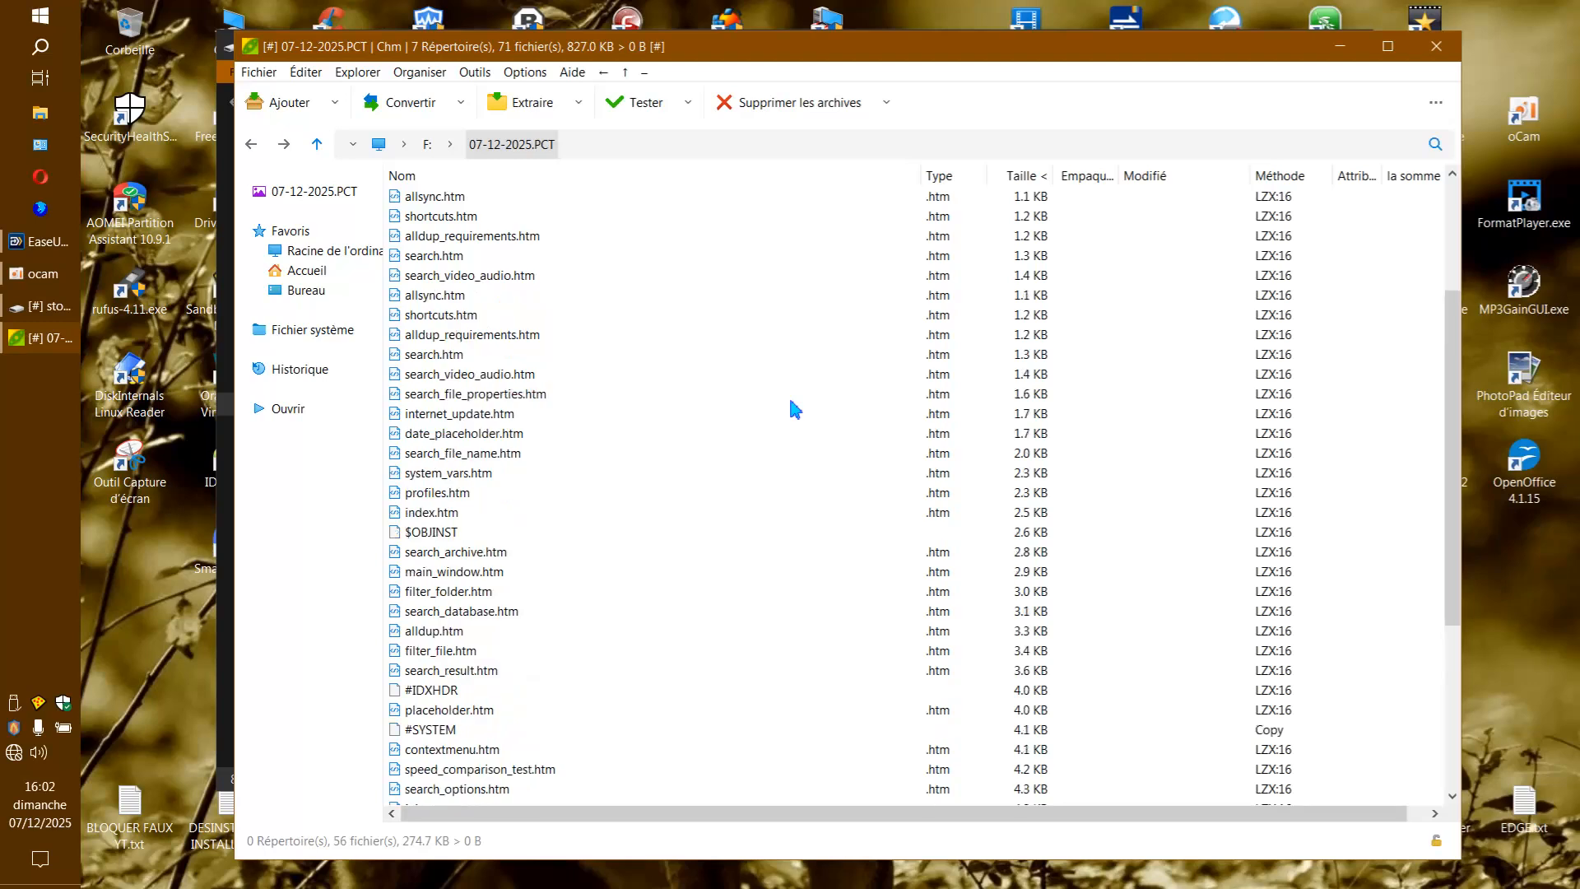
pyautogui.scroll(-3, 795, 408)
pyautogui.scroll(9, 795, 407)
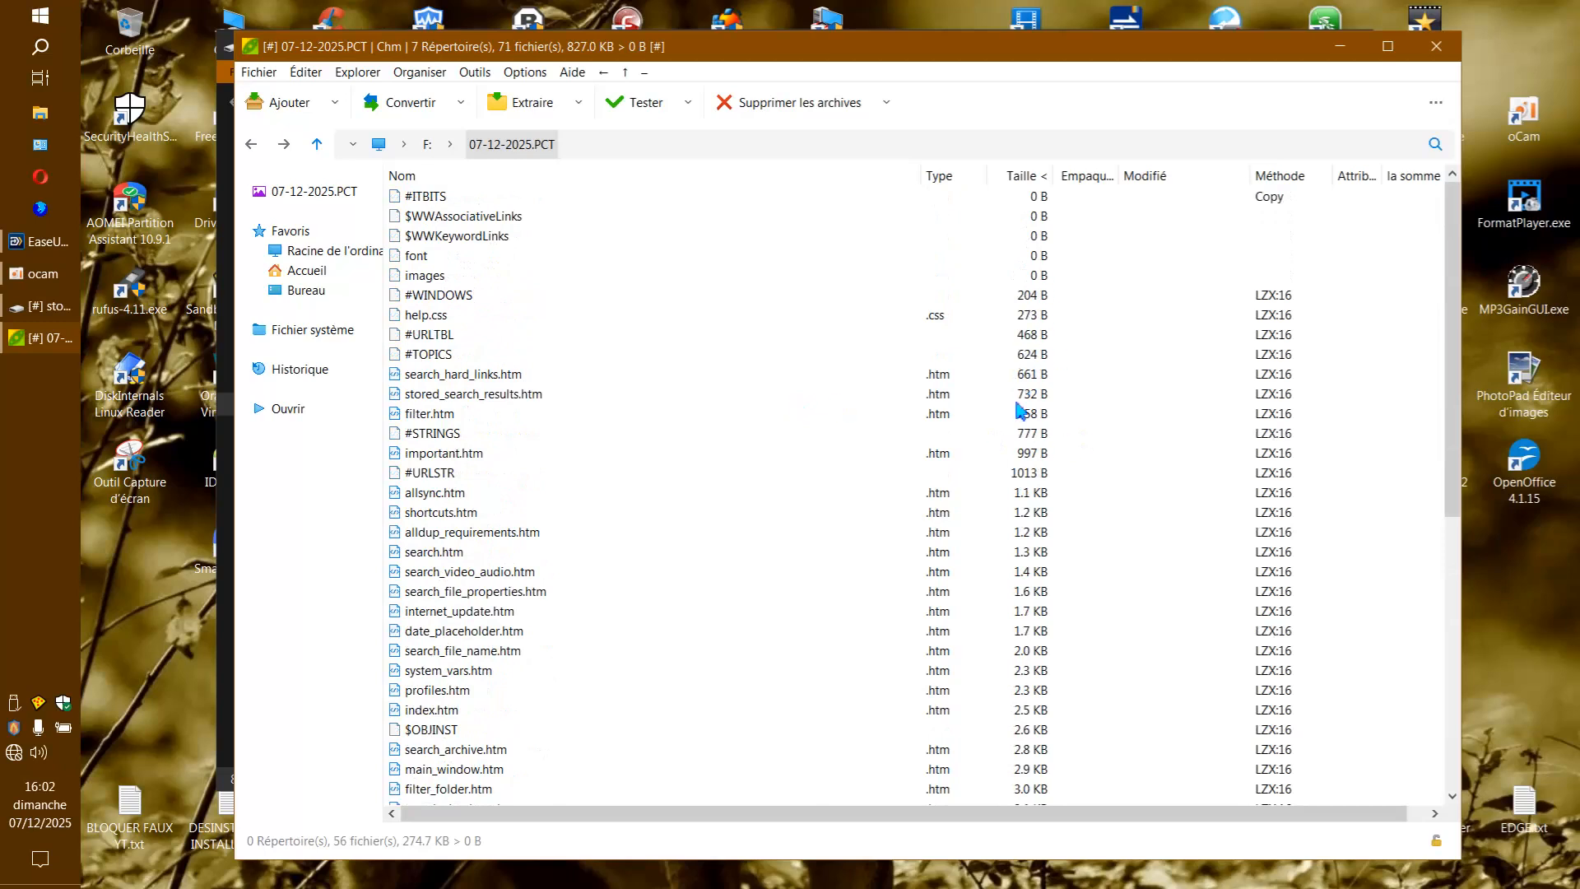
pyautogui.scroll(-8, 1113, 520)
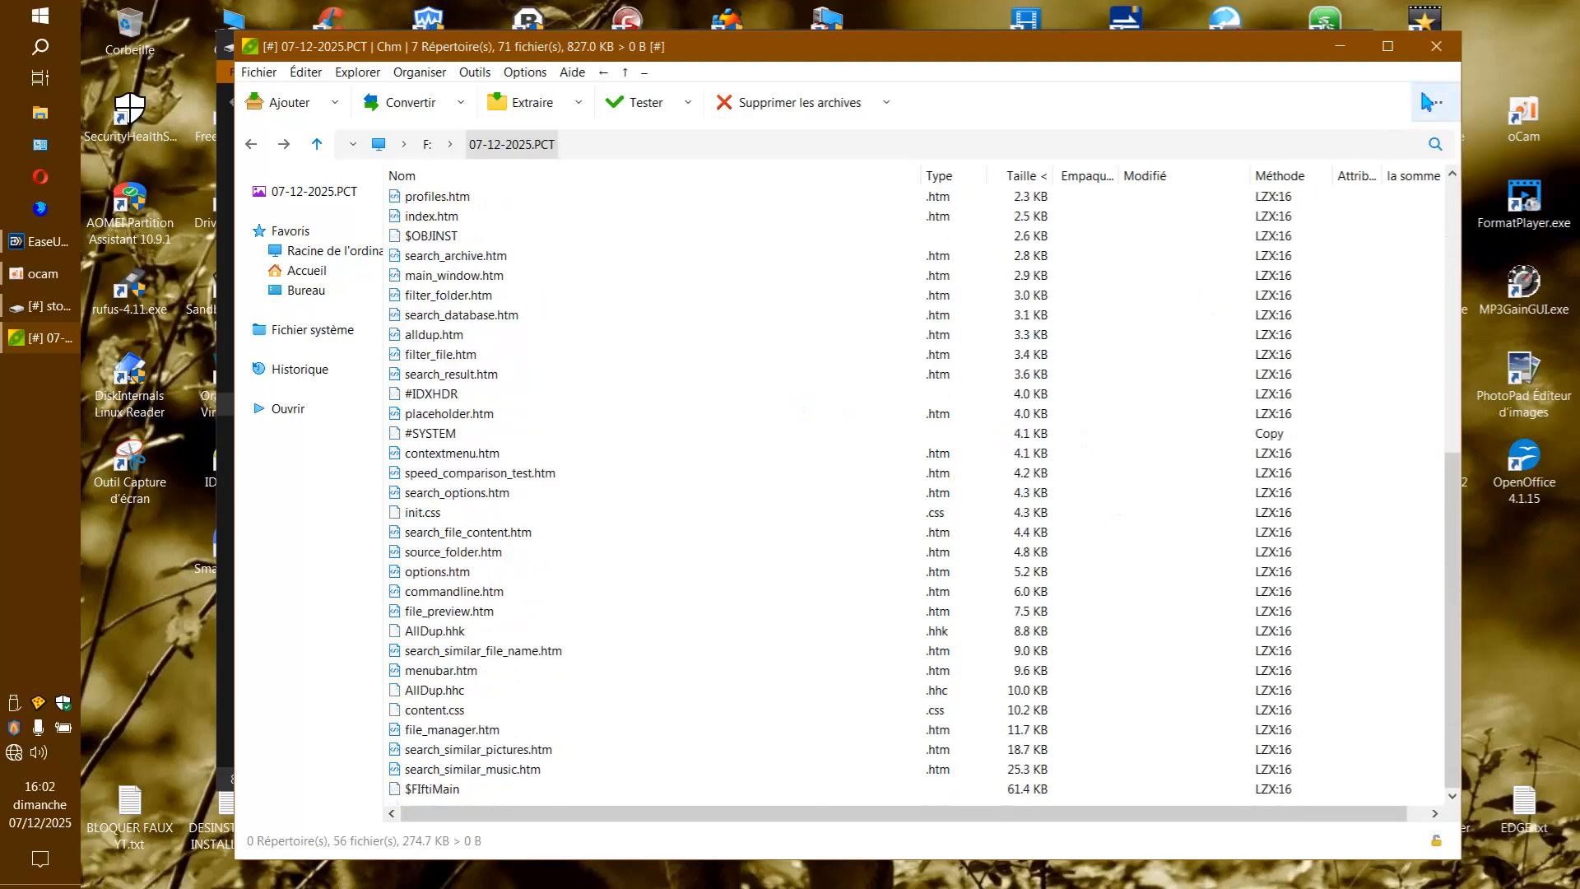
pyautogui.click(1436, 47)
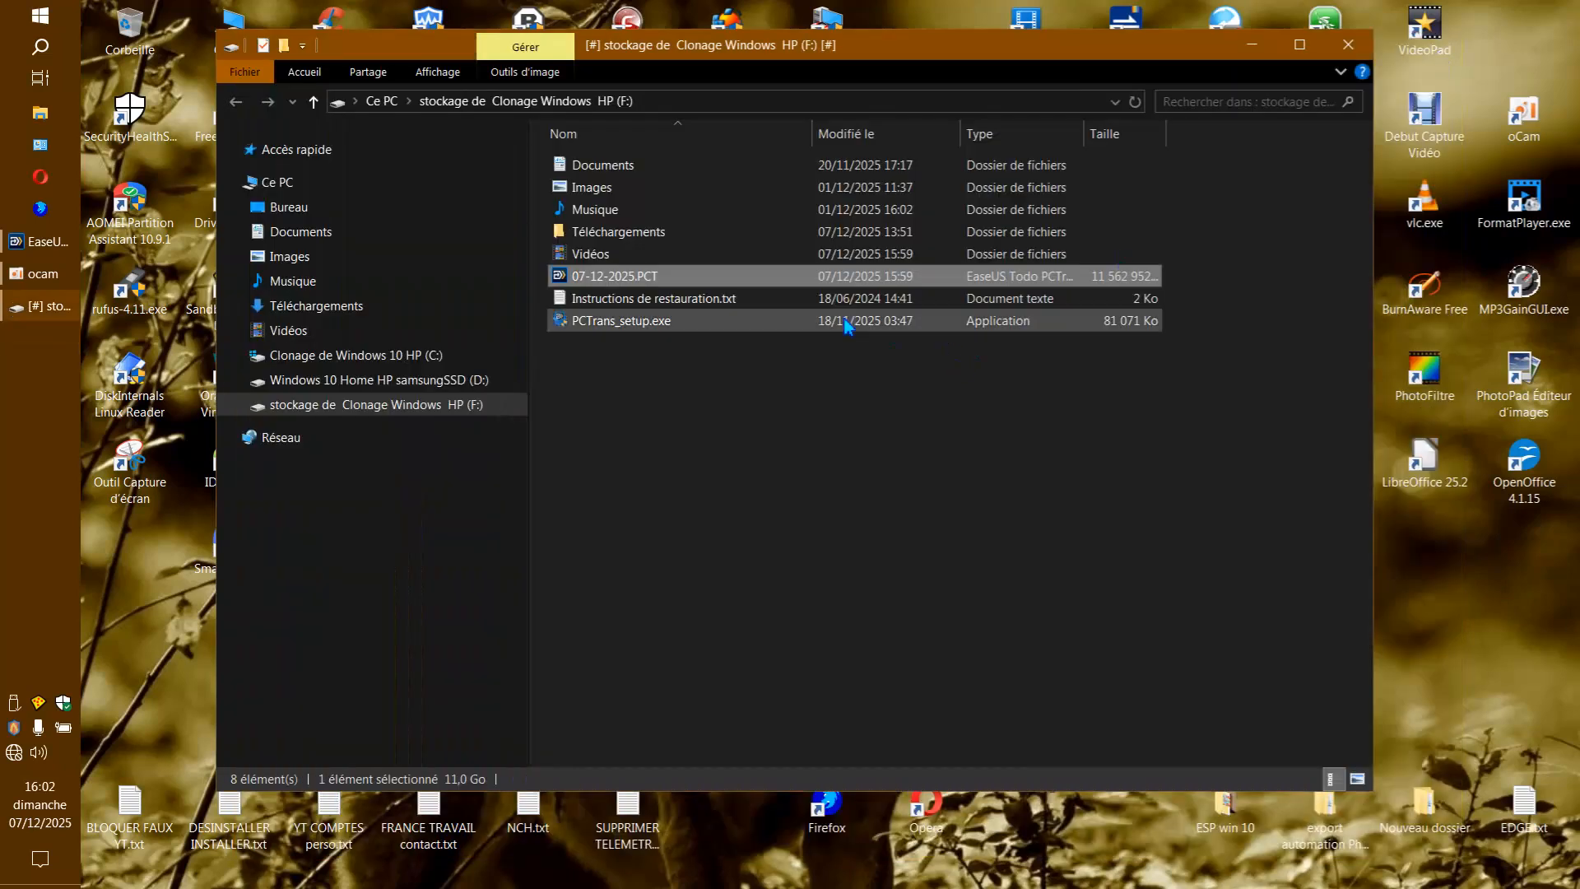
# Try to extract 07-12-2025.PCT into a new folder on drive F: with PeaZip.
pyautogui.rightClick(644, 281)
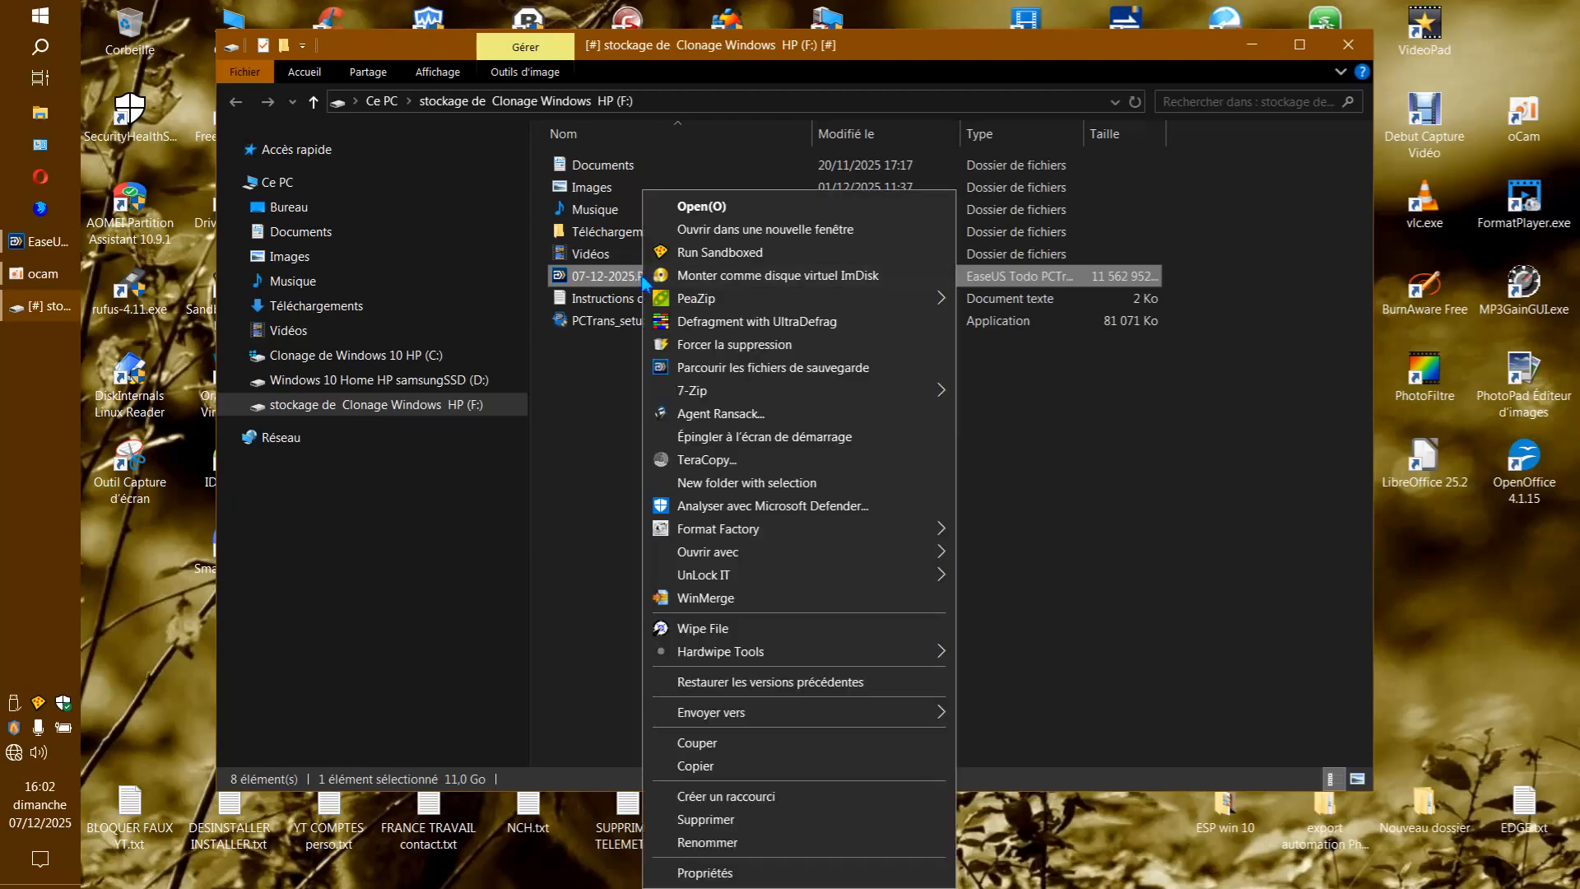
pyautogui.moveTo(687, 301)
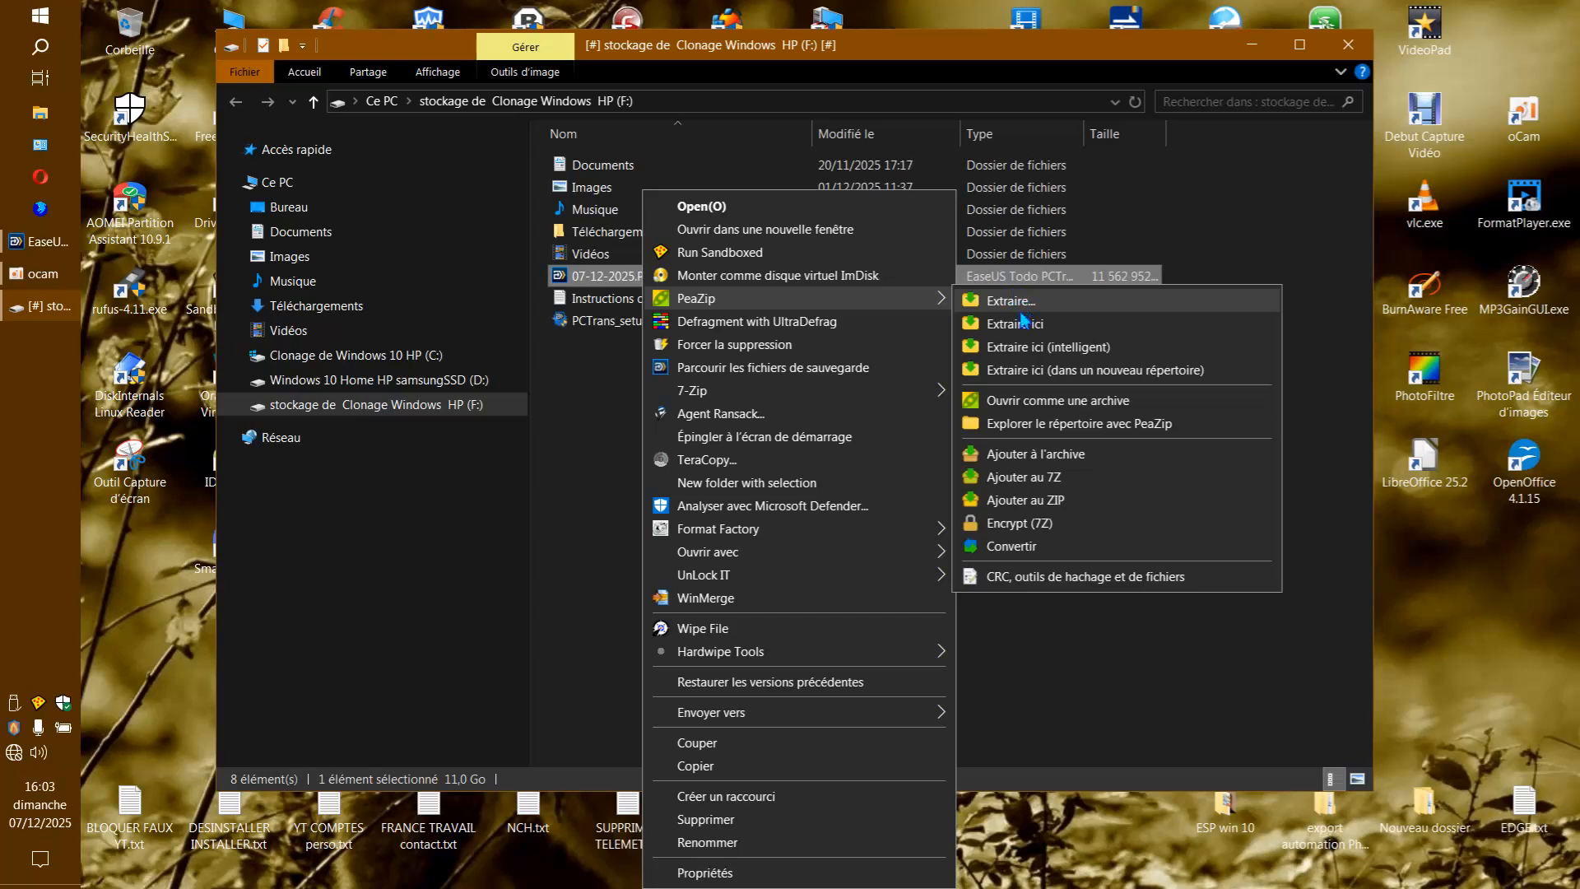
pyautogui.click(1013, 372)
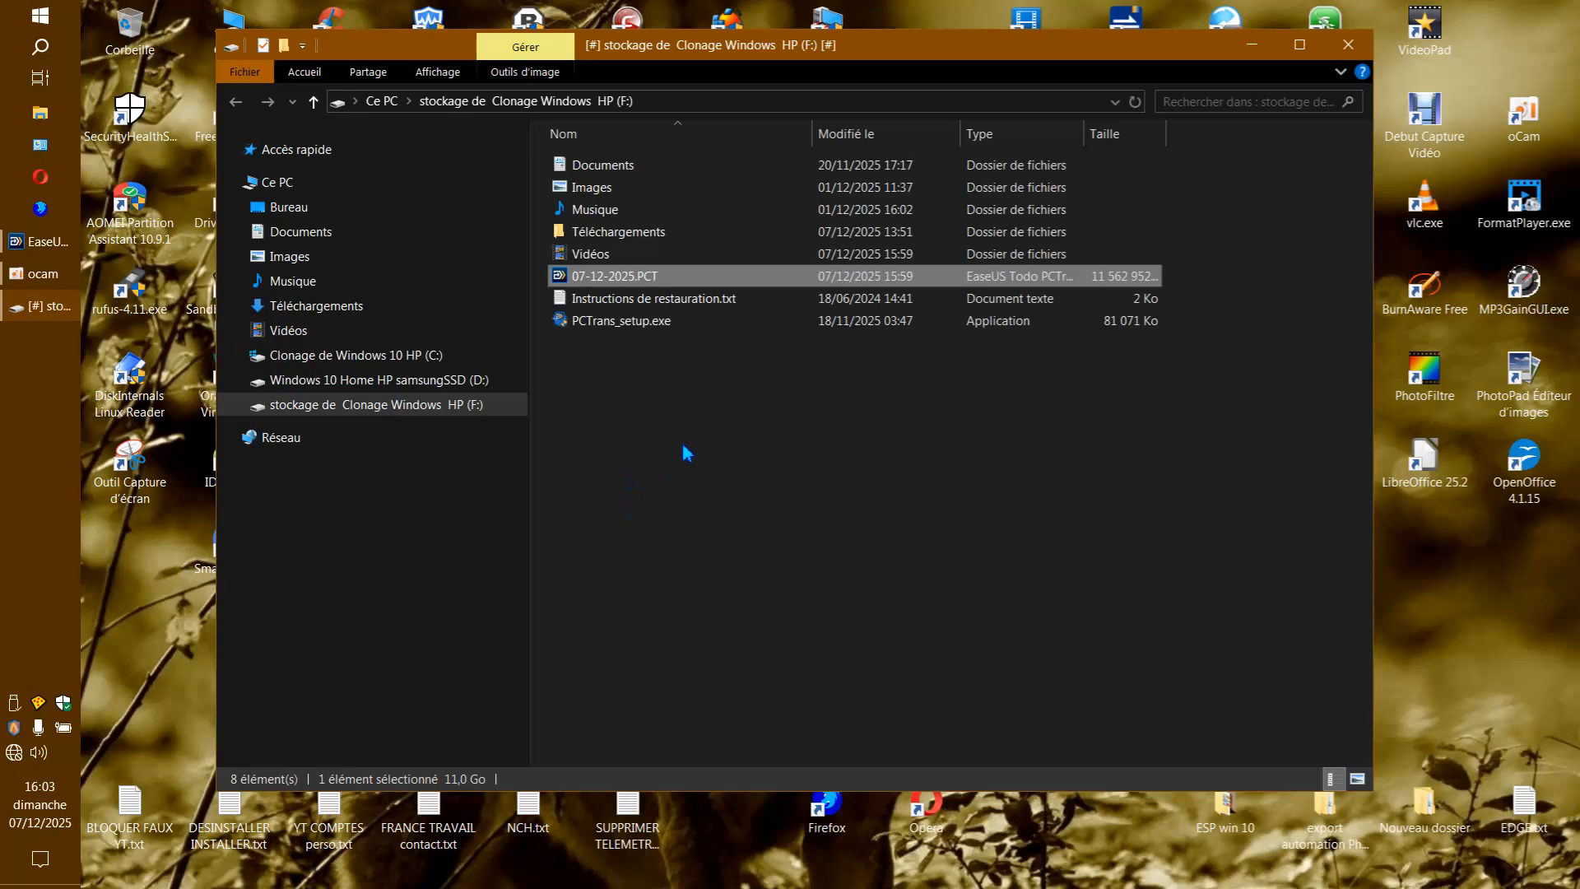
# Reopen 07-12-2025.PCT from drive F: as an archive in PeaZip, examine its file list and close the archive.
pyautogui.moveTo(876, 49)
pyautogui.mouseDown()
pyautogui.moveTo(822, 436)
pyautogui.moveTo(853, 92)
pyautogui.moveTo(896, 74)
pyautogui.mouseUp()
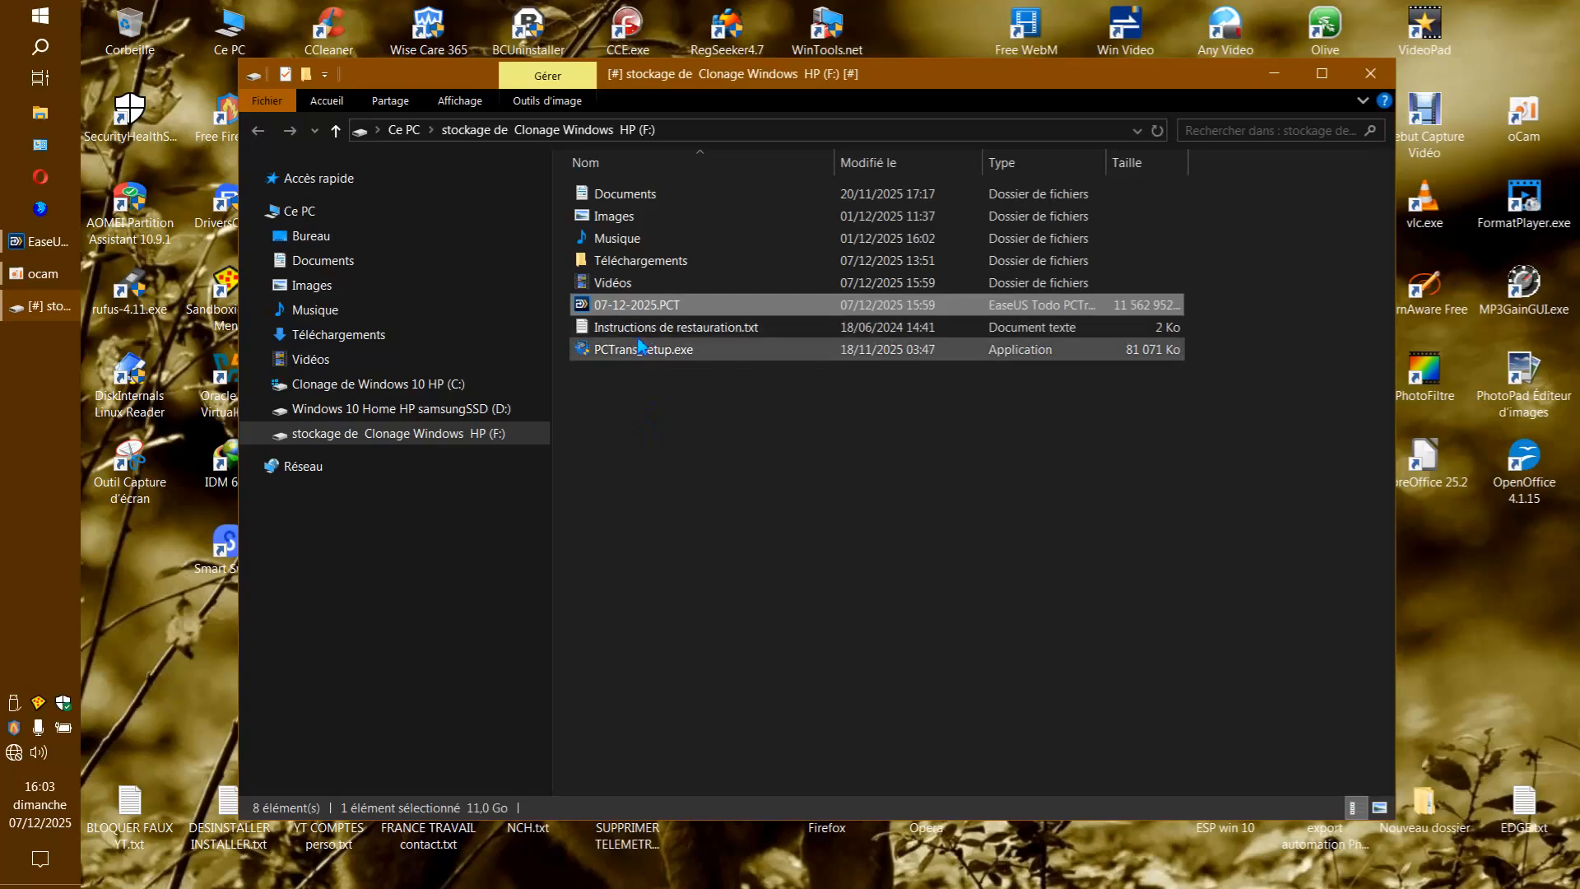
pyautogui.click(658, 303)
pyautogui.rightClick(659, 302)
pyautogui.moveTo(716, 301)
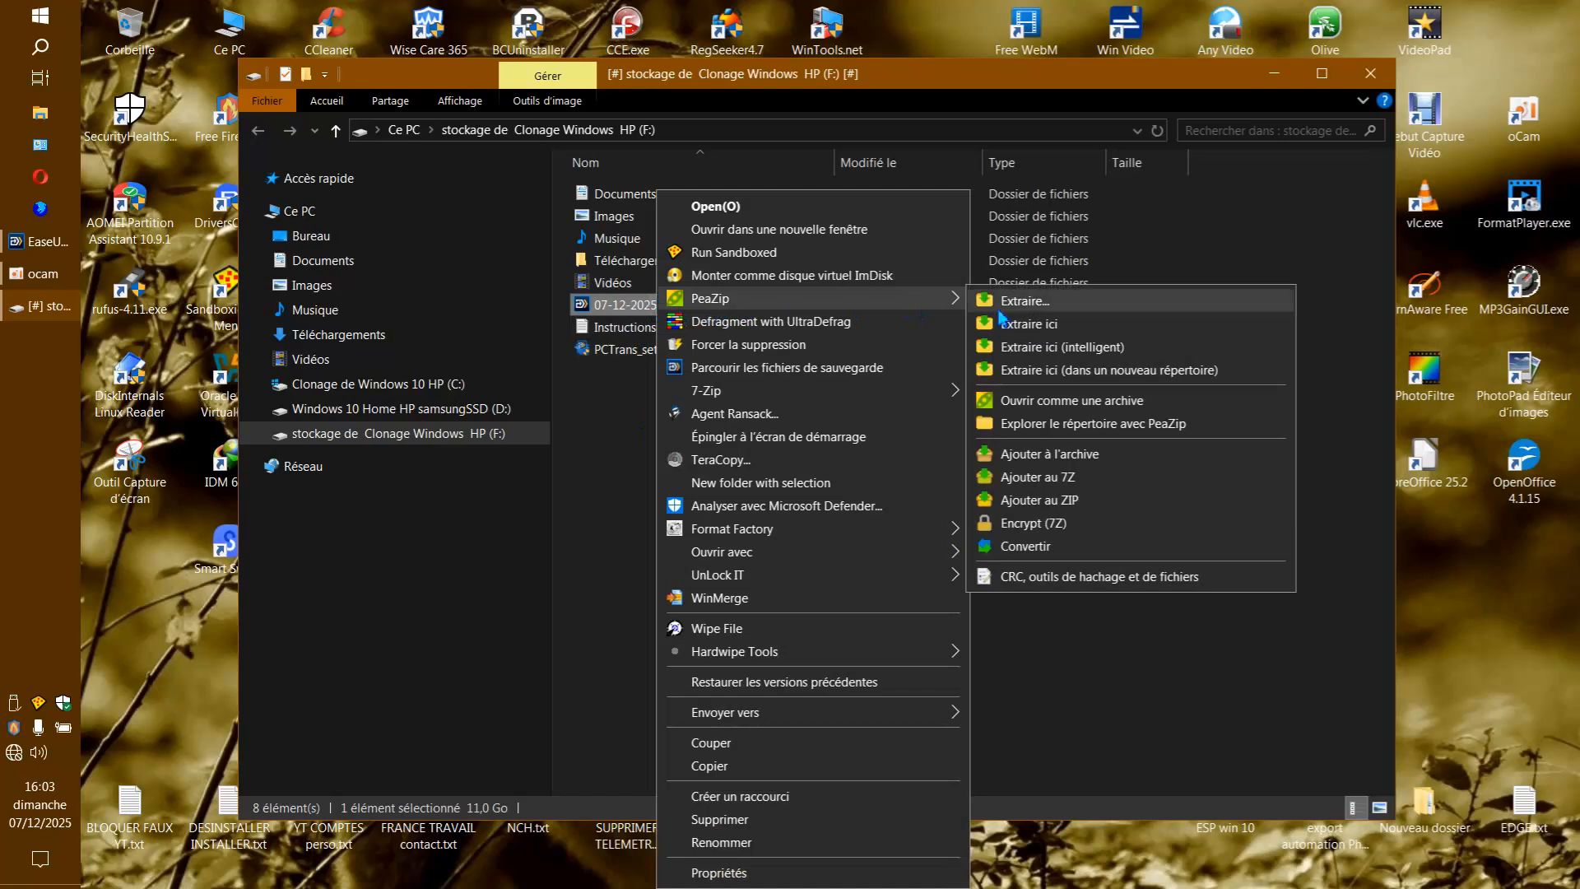
pyautogui.click(1047, 400)
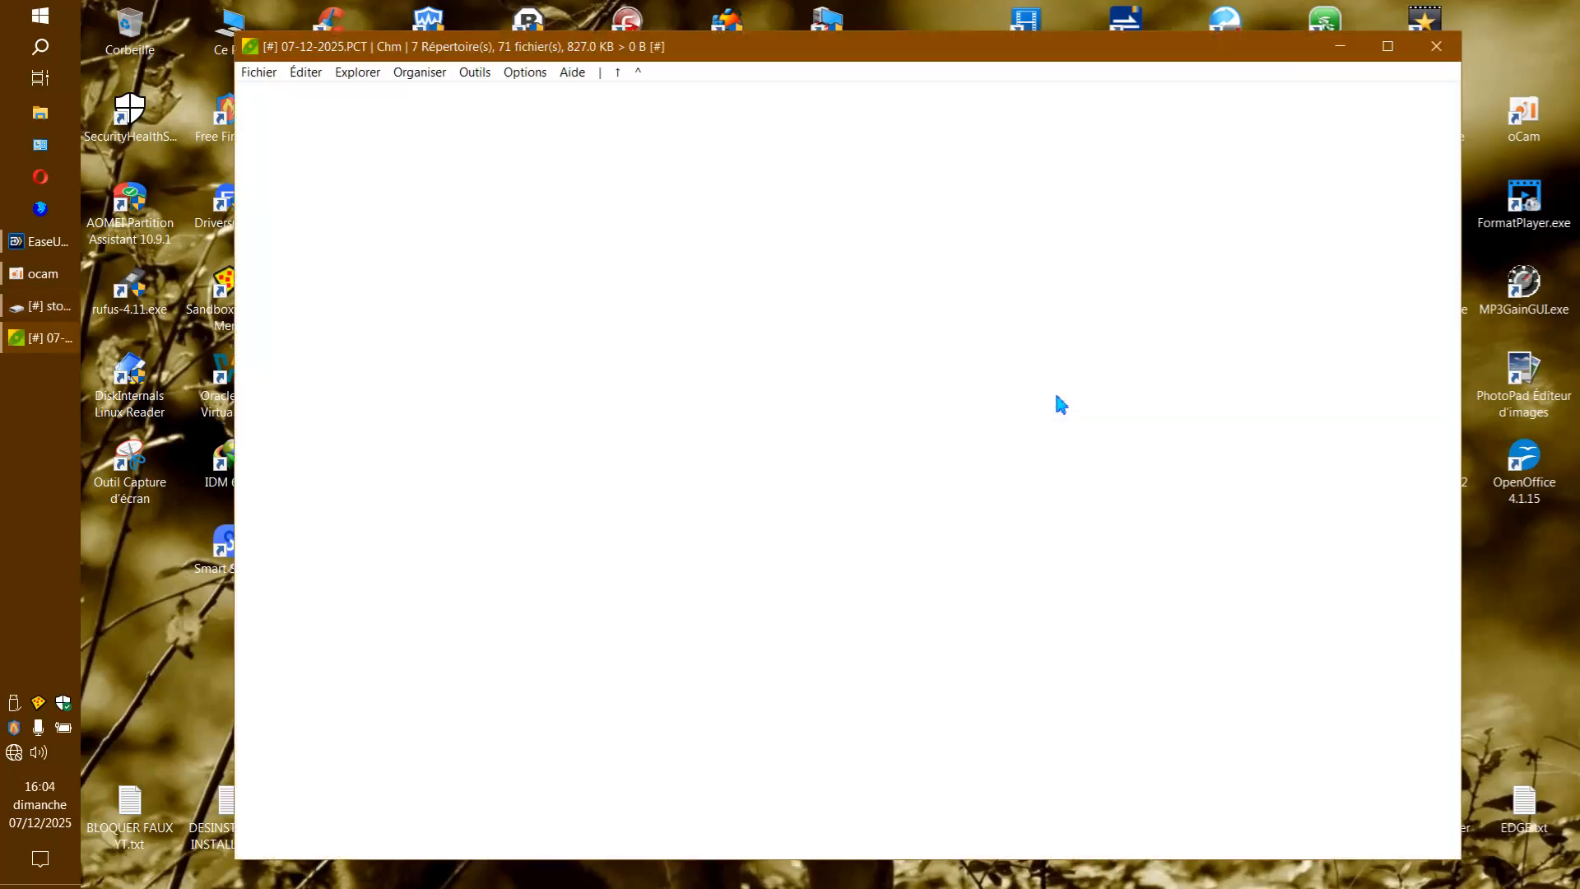
pyautogui.scroll(-8, 749, 387)
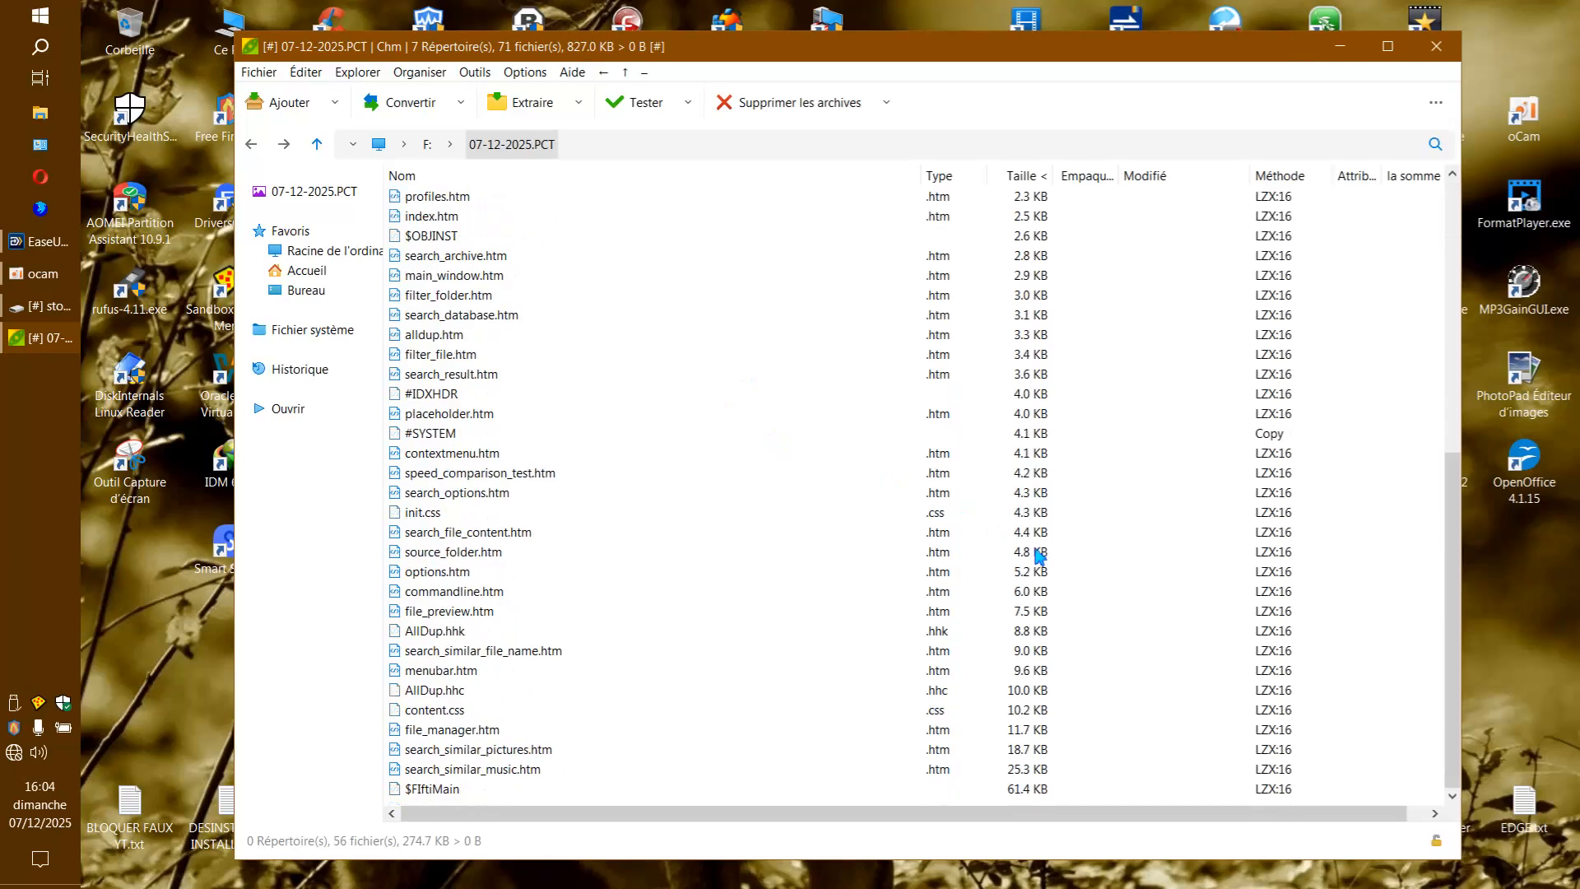
pyautogui.click(1436, 46)
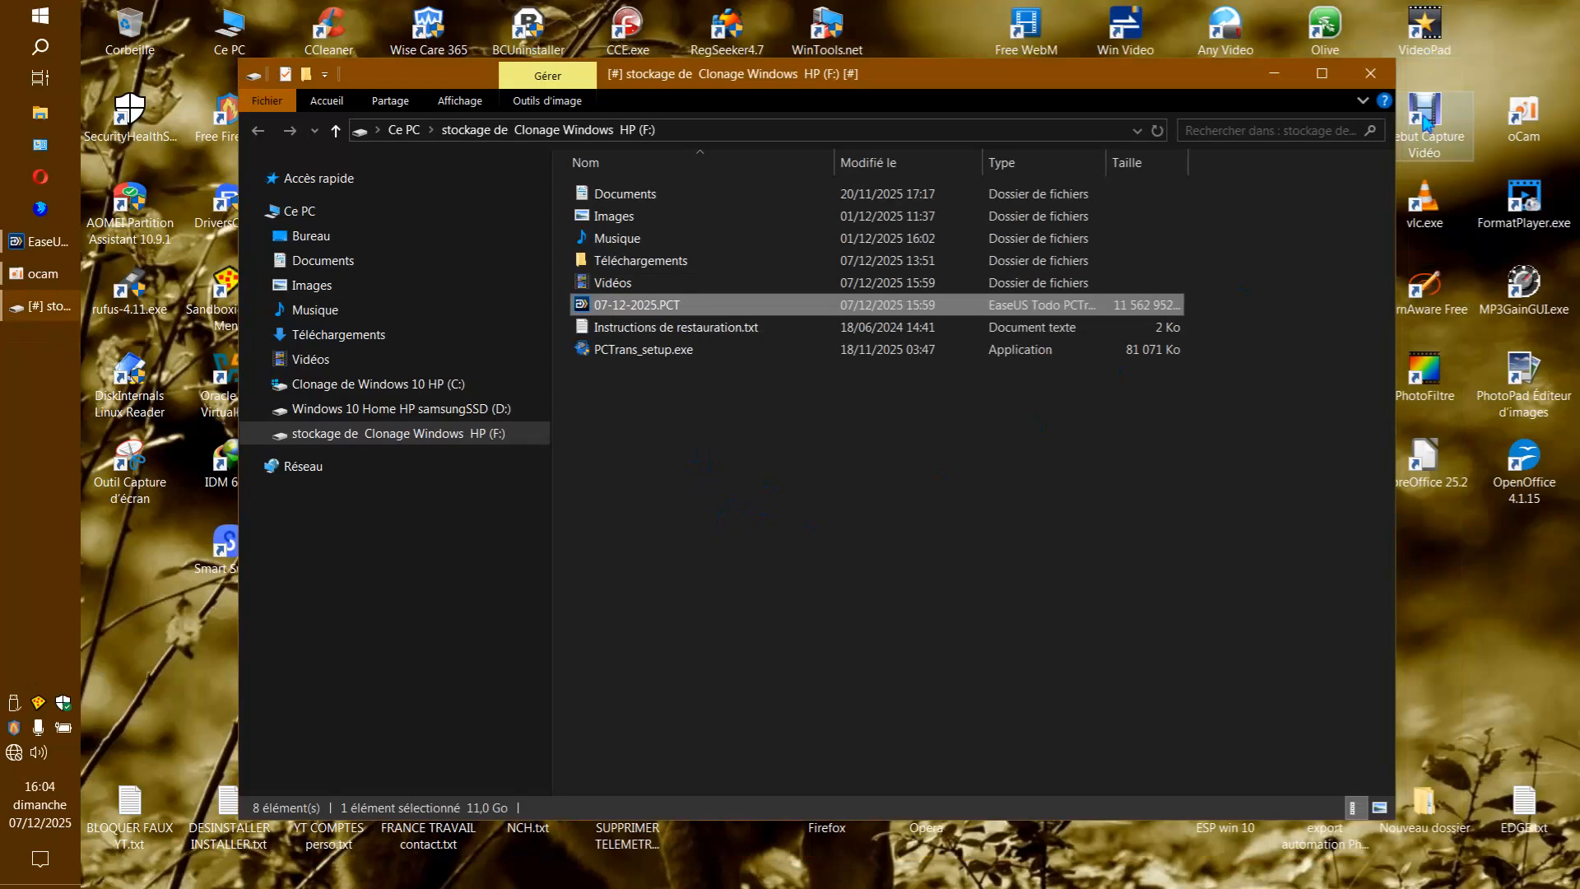
# Close the drive F: window, finish the completed backup and exit EaseUS Todo PCTrans, dismissing the discount offer and postponing the rating survey.
pyautogui.click(1370, 73)
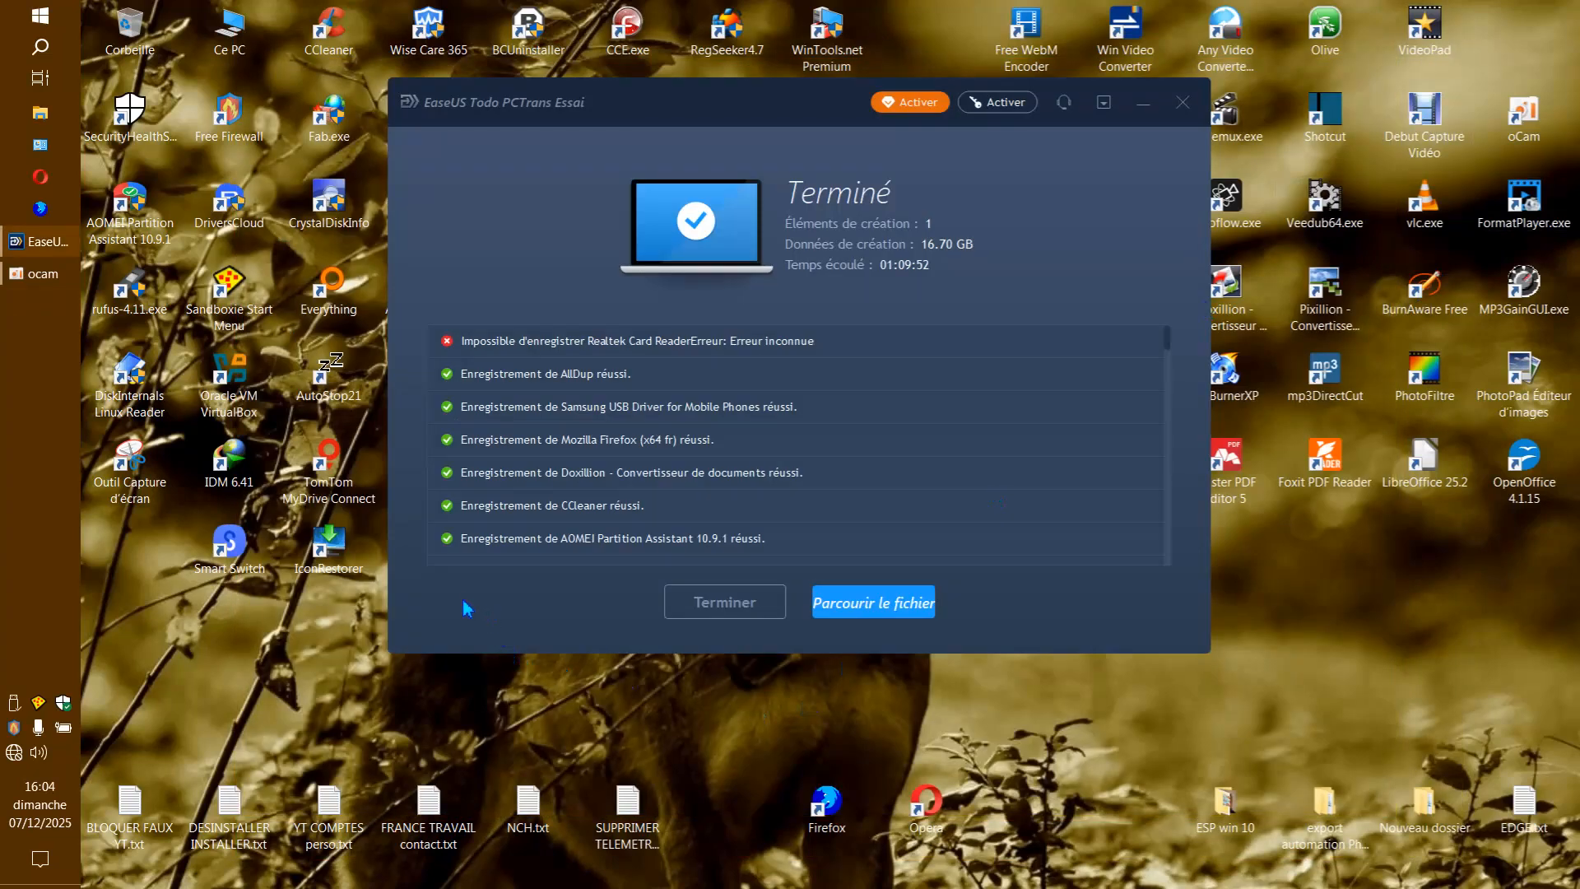
pyautogui.click(718, 605)
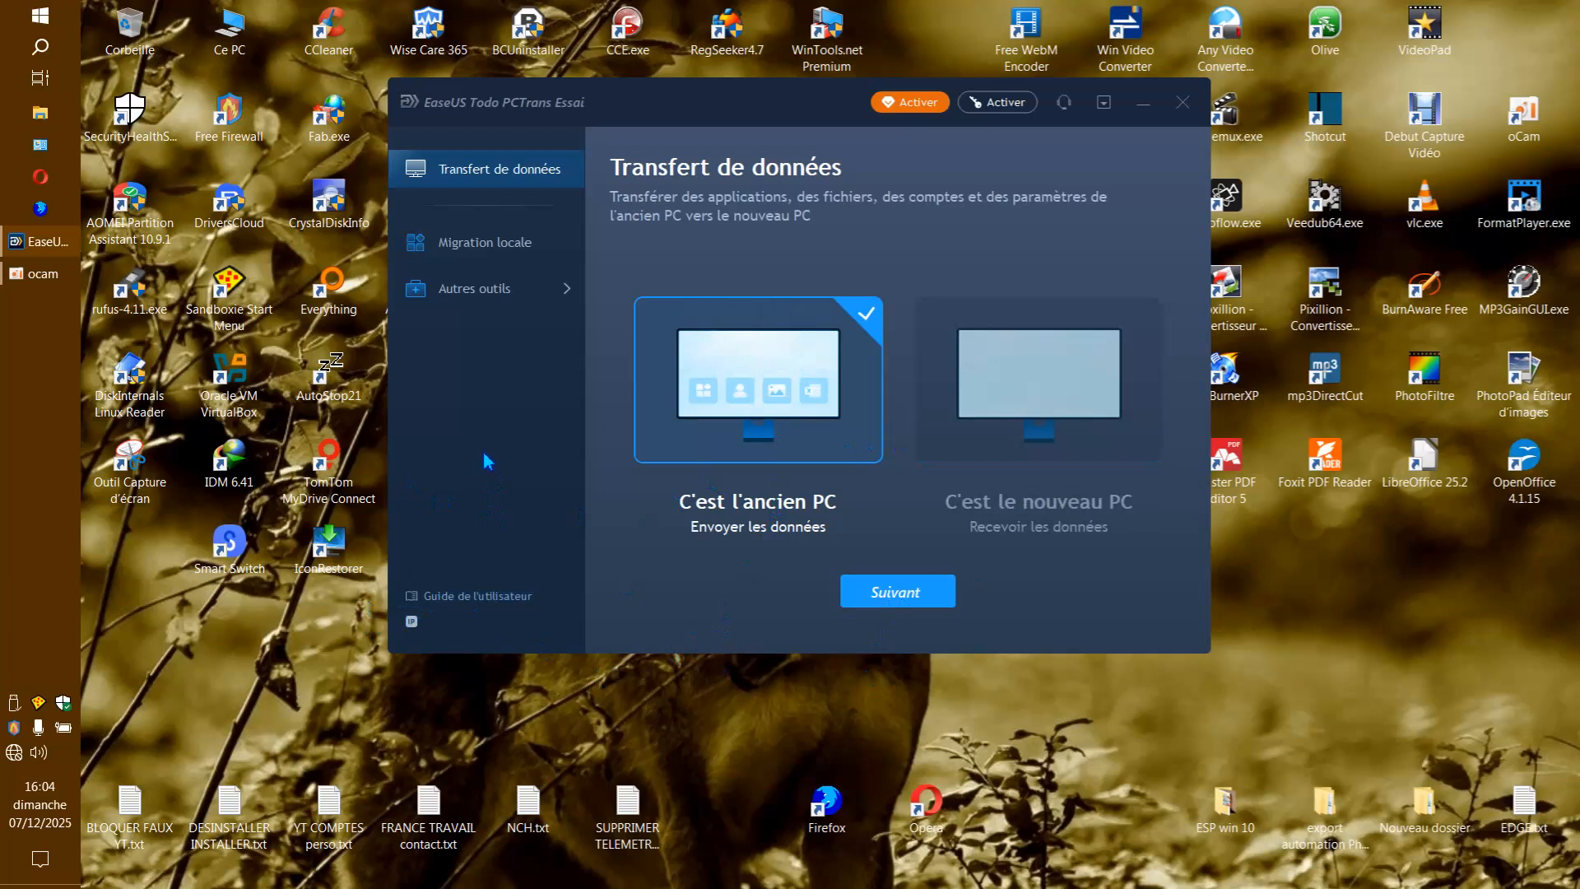
pyautogui.click(1183, 105)
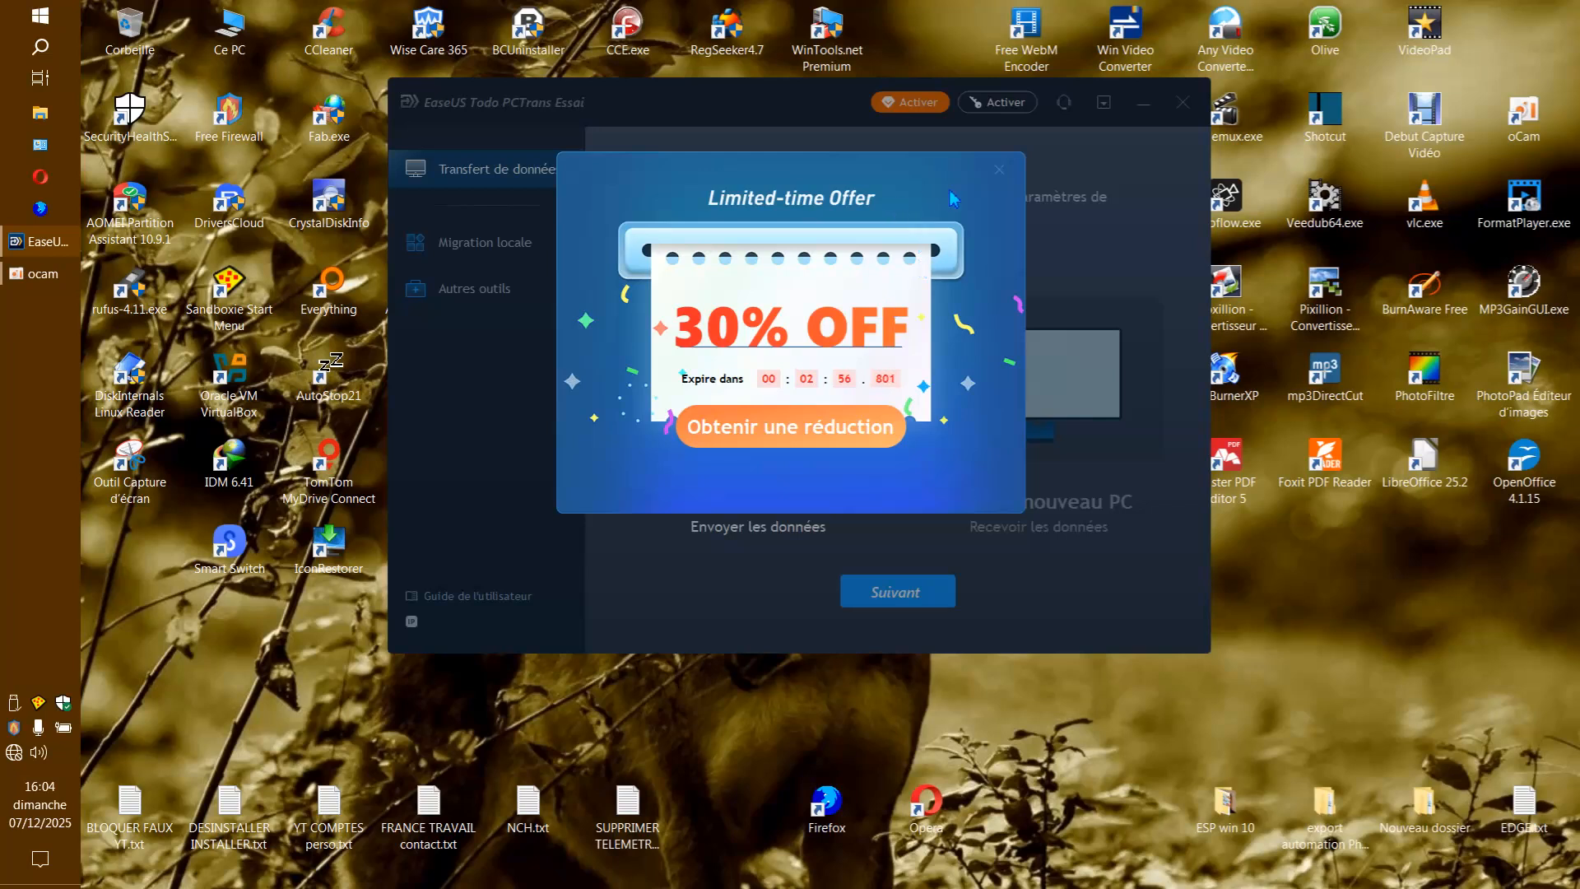
pyautogui.click(997, 173)
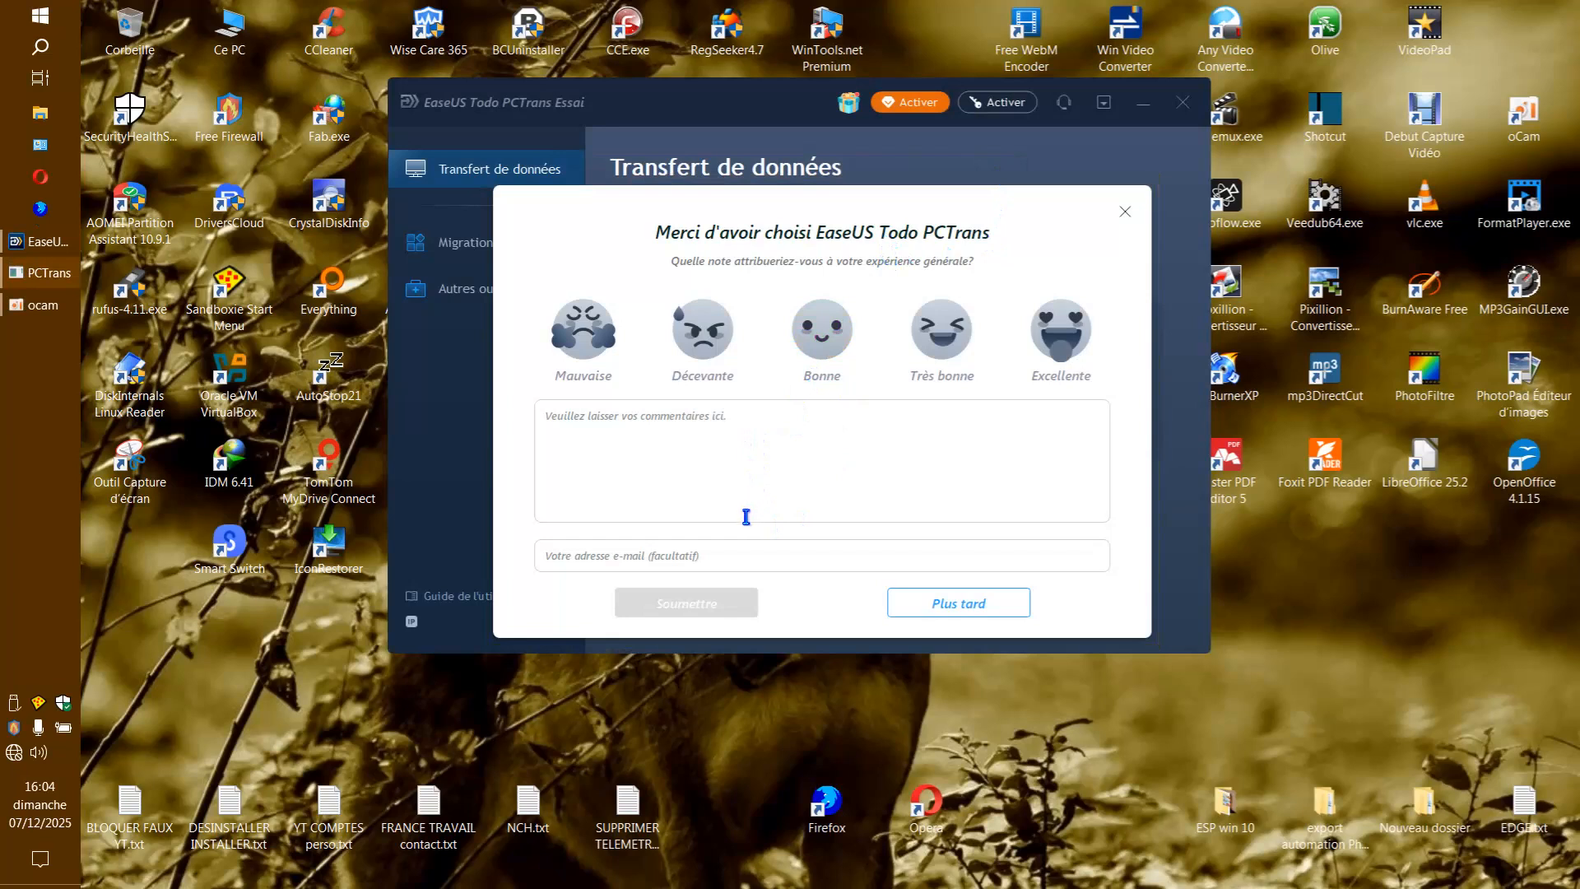
pyautogui.click(935, 602)
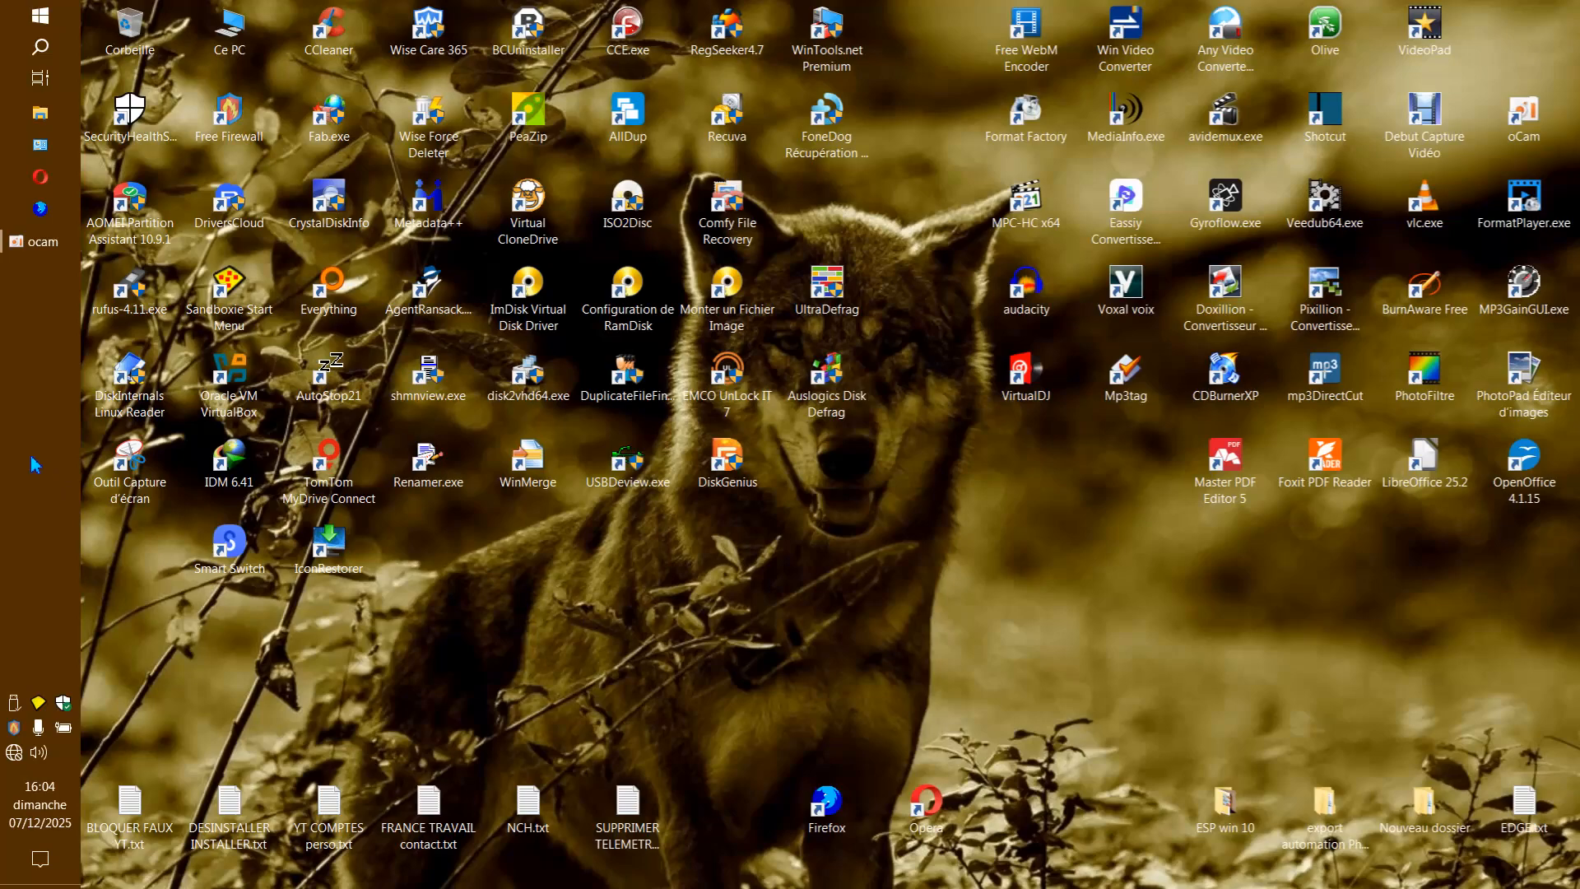
# Browse drive C: to the sandboxed backup folder Sandbox\Utilisateur\DefaultBox\drive\F.
pyautogui.doubleClick(229, 29)
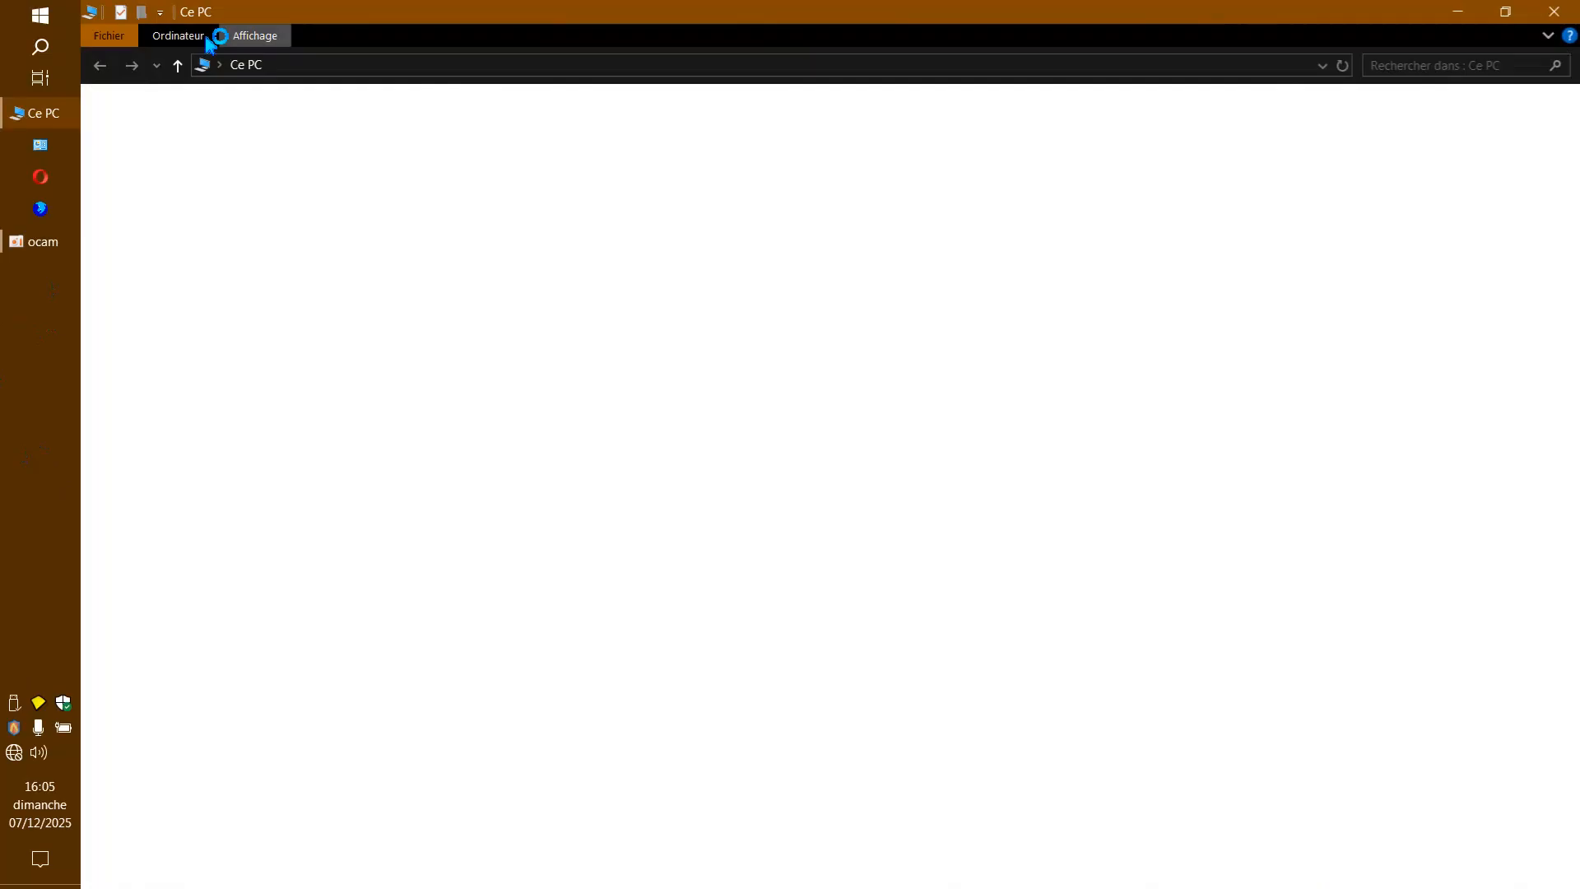
pyautogui.doubleClick(448, 284)
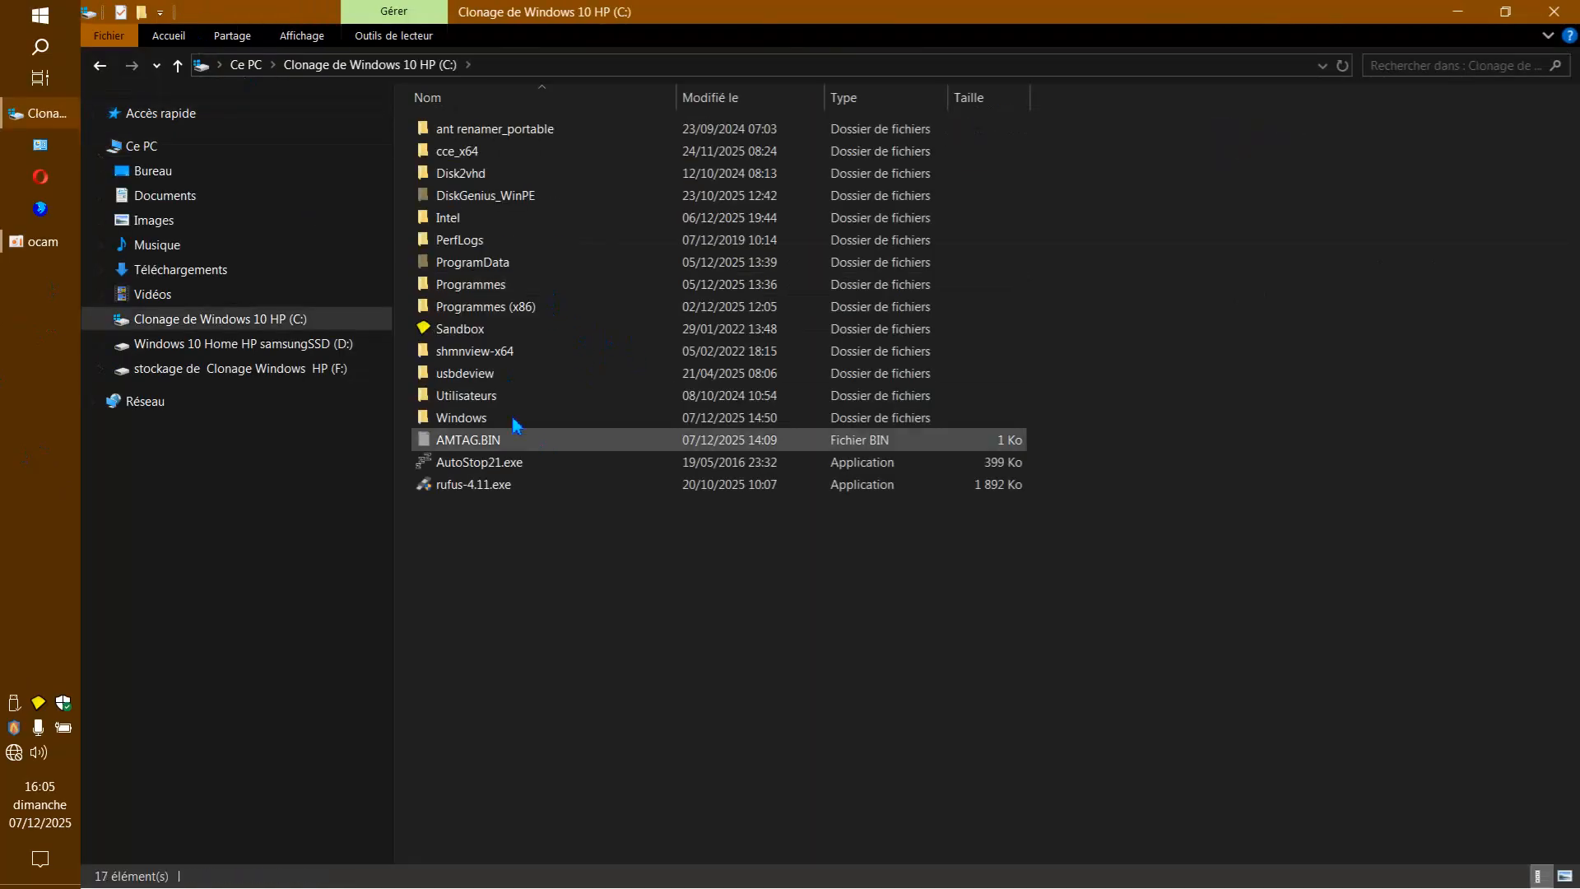
pyautogui.doubleClick(487, 344)
pyautogui.doubleClick(486, 131)
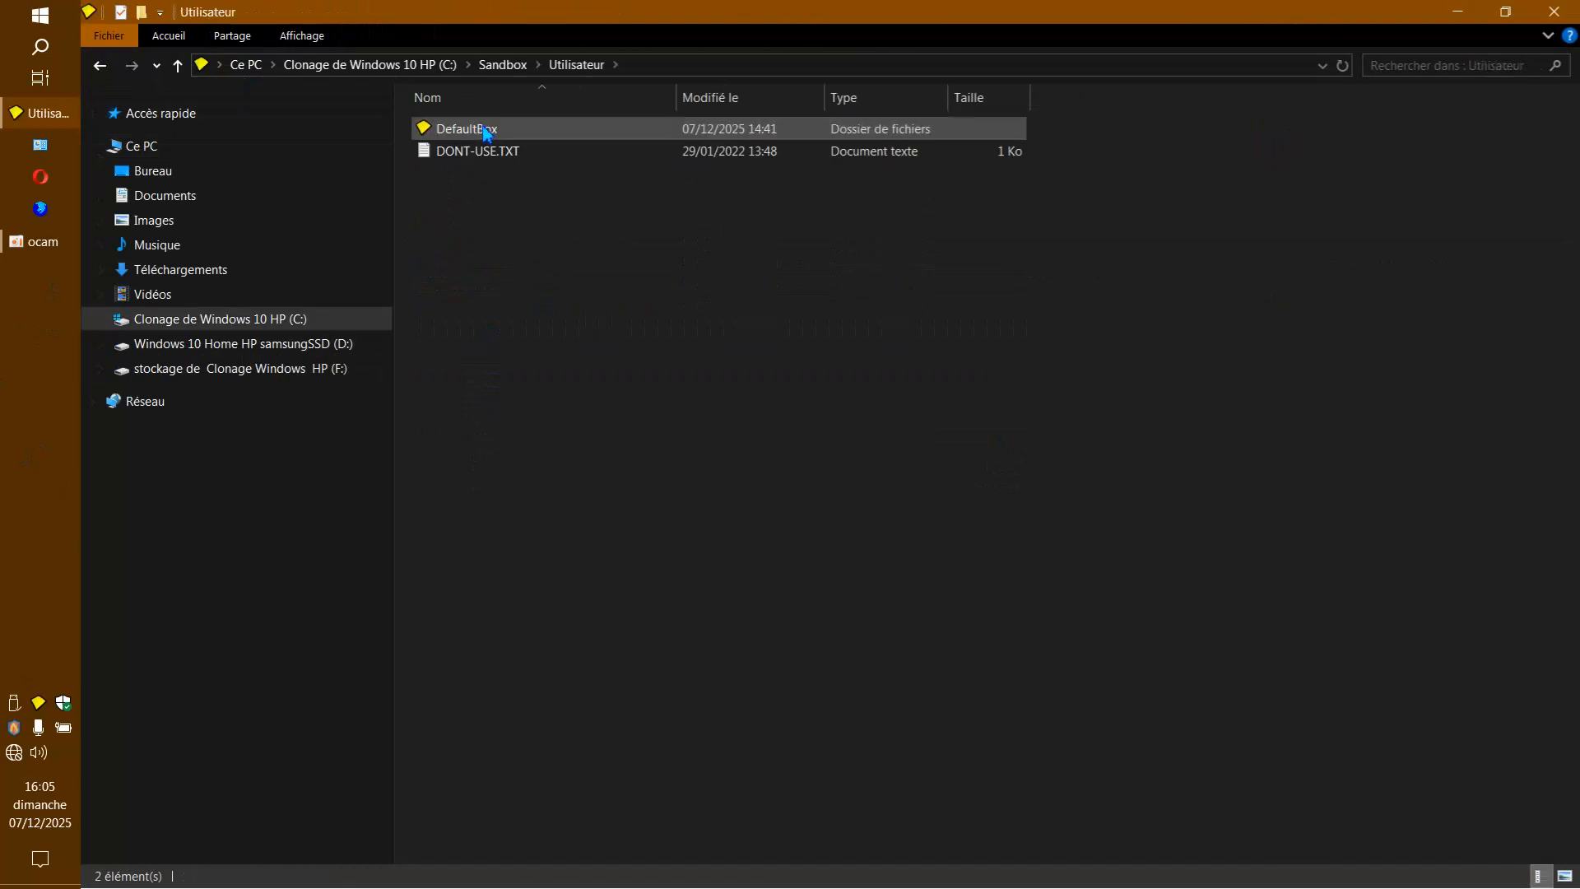
pyautogui.doubleClick(487, 133)
pyautogui.doubleClick(486, 132)
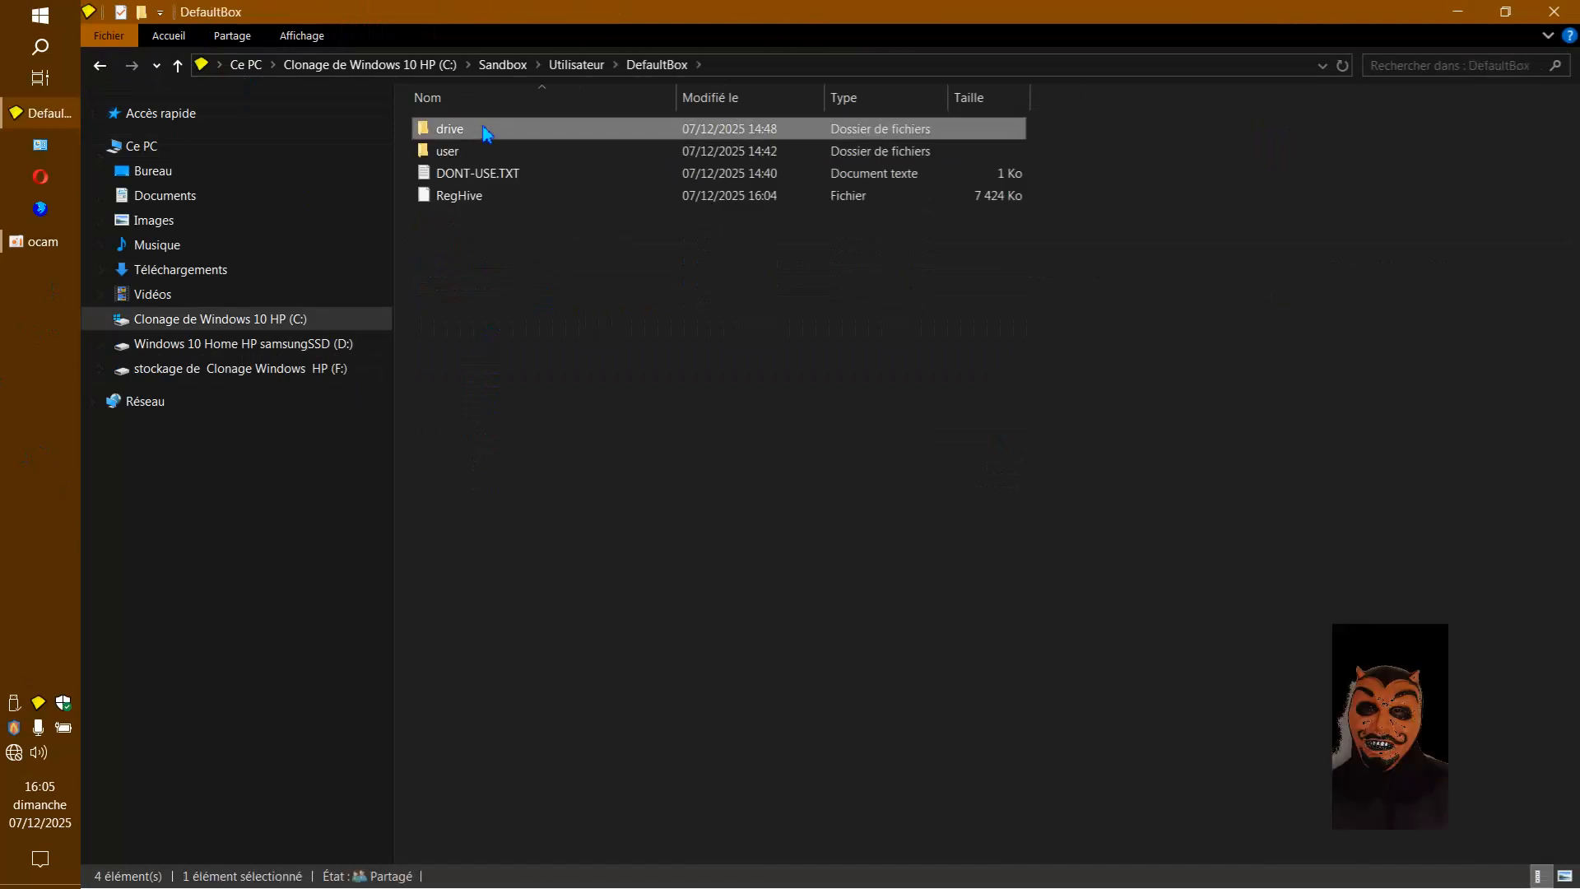
pyautogui.click(481, 153)
pyautogui.doubleClick(481, 153)
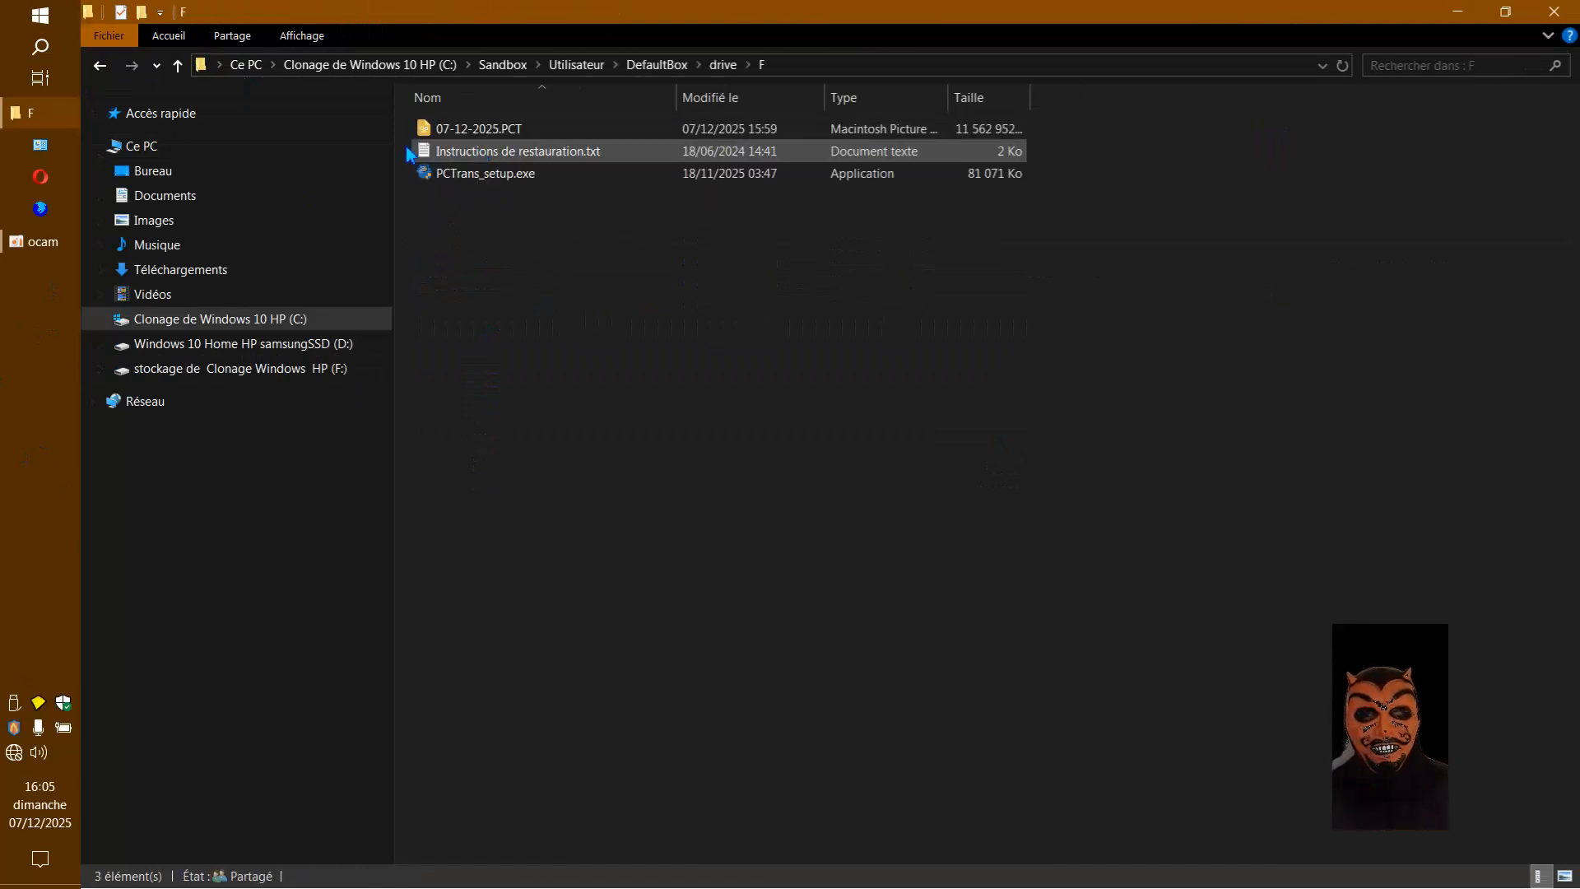
# Browse the sandbox's drive\C folder down to Program Files (x86)\EaseUS\EaseUS Todo PCTrans.
pyautogui.click(105, 66)
pyautogui.doubleClick(440, 136)
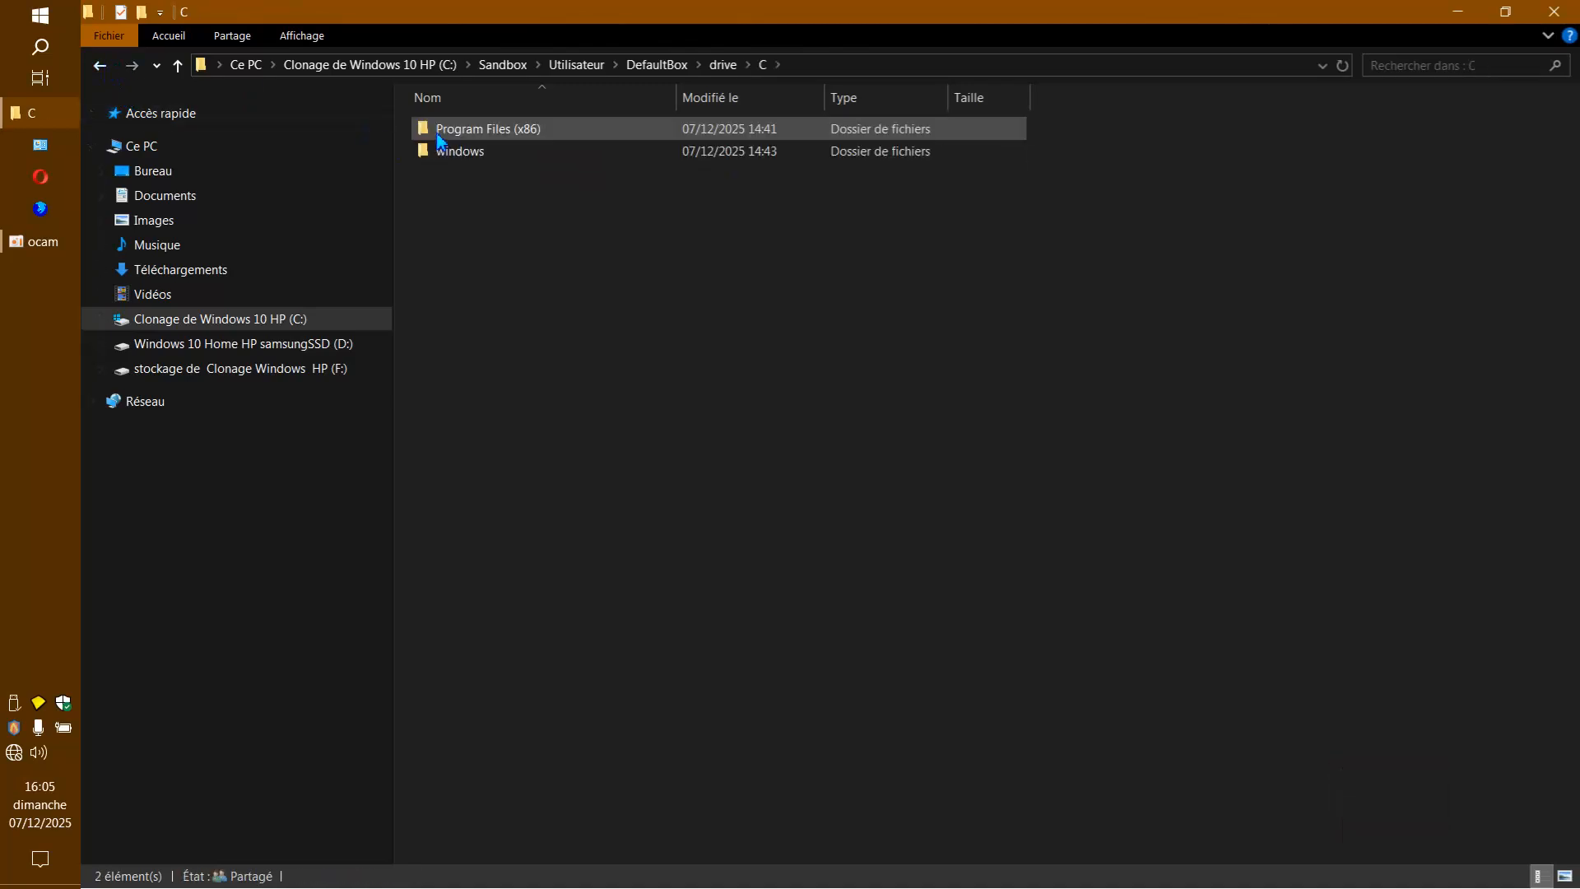
pyautogui.doubleClick(441, 131)
pyautogui.doubleClick(427, 134)
pyautogui.doubleClick(427, 134)
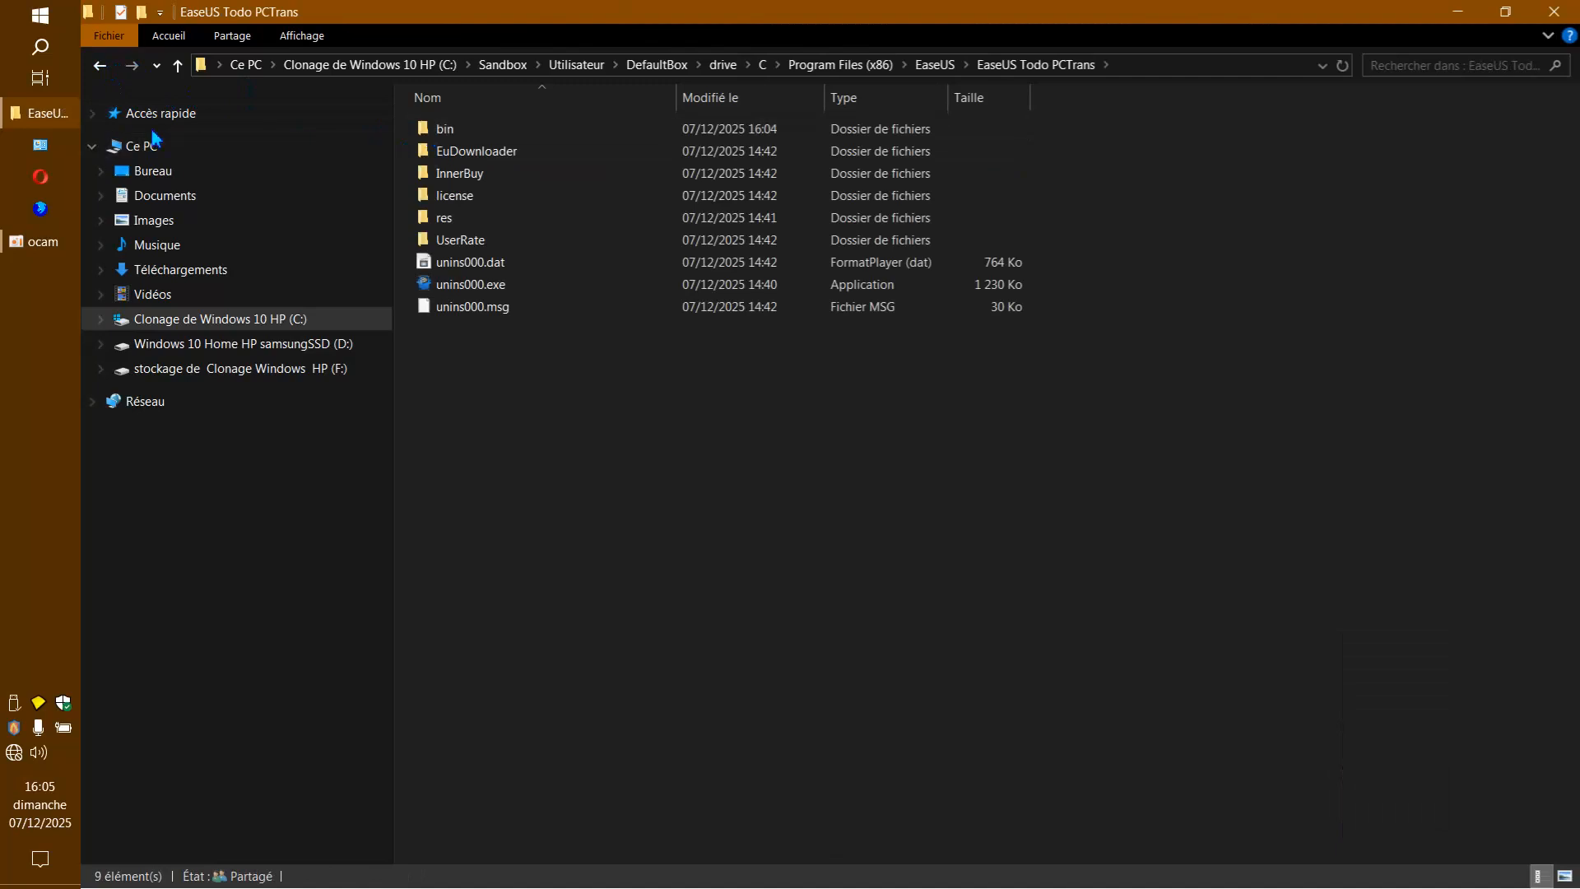
# Return to the sandbox's drive\F folder and widen the Taille column to show the full file sizes.
pyautogui.click(106, 73)
pyautogui.click(106, 73)
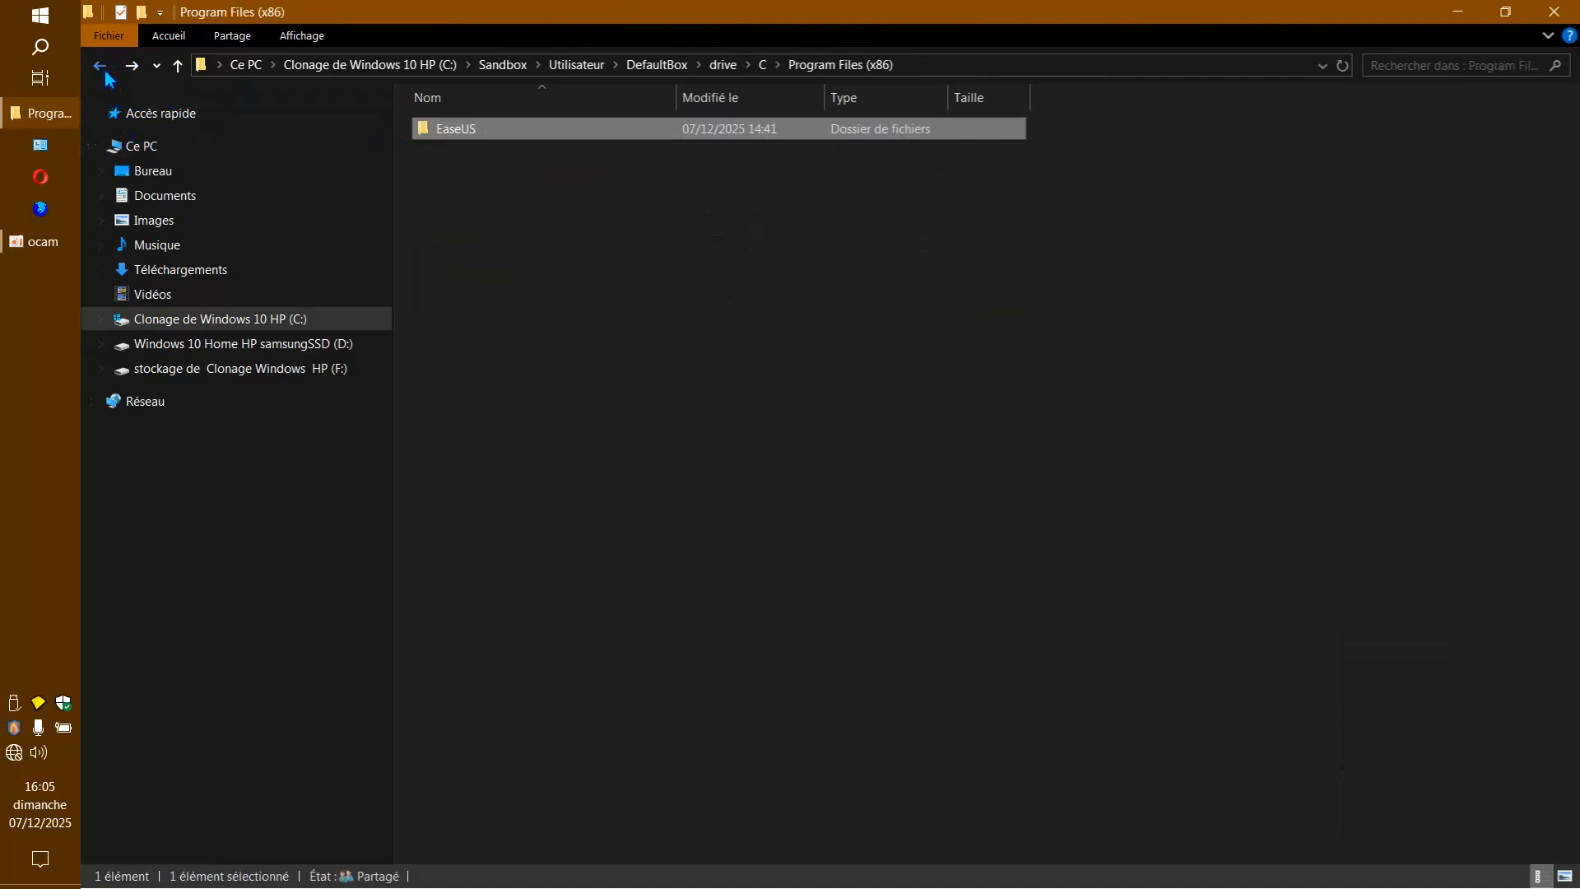
pyautogui.click(106, 73)
pyautogui.click(106, 73)
pyautogui.doubleClick(440, 153)
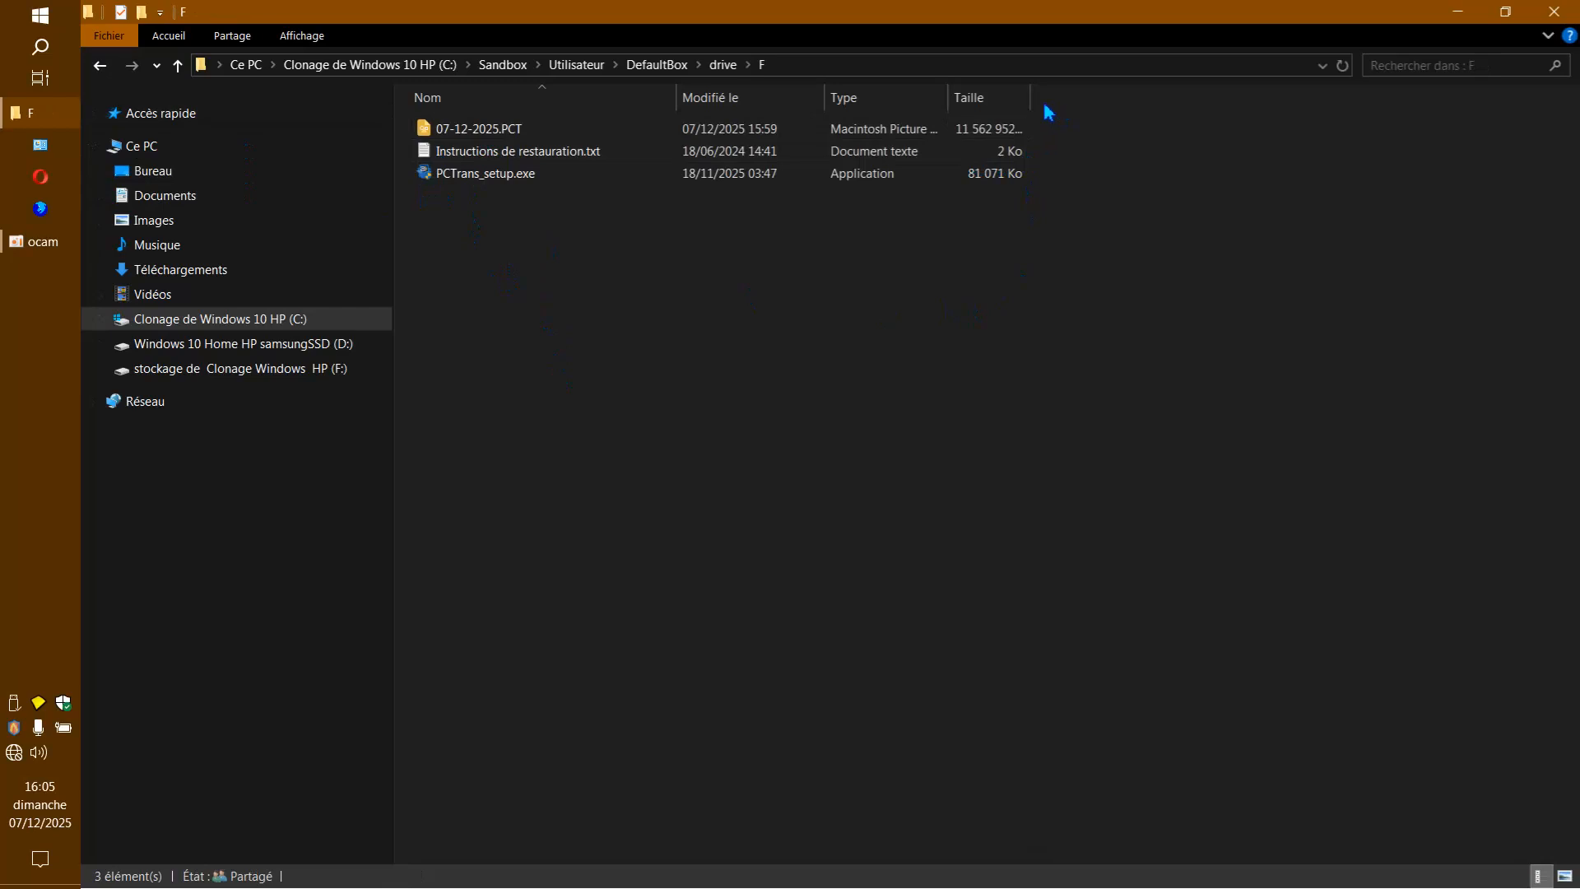
pyautogui.moveTo(1038, 100); pyautogui.dragTo(1100, 99)
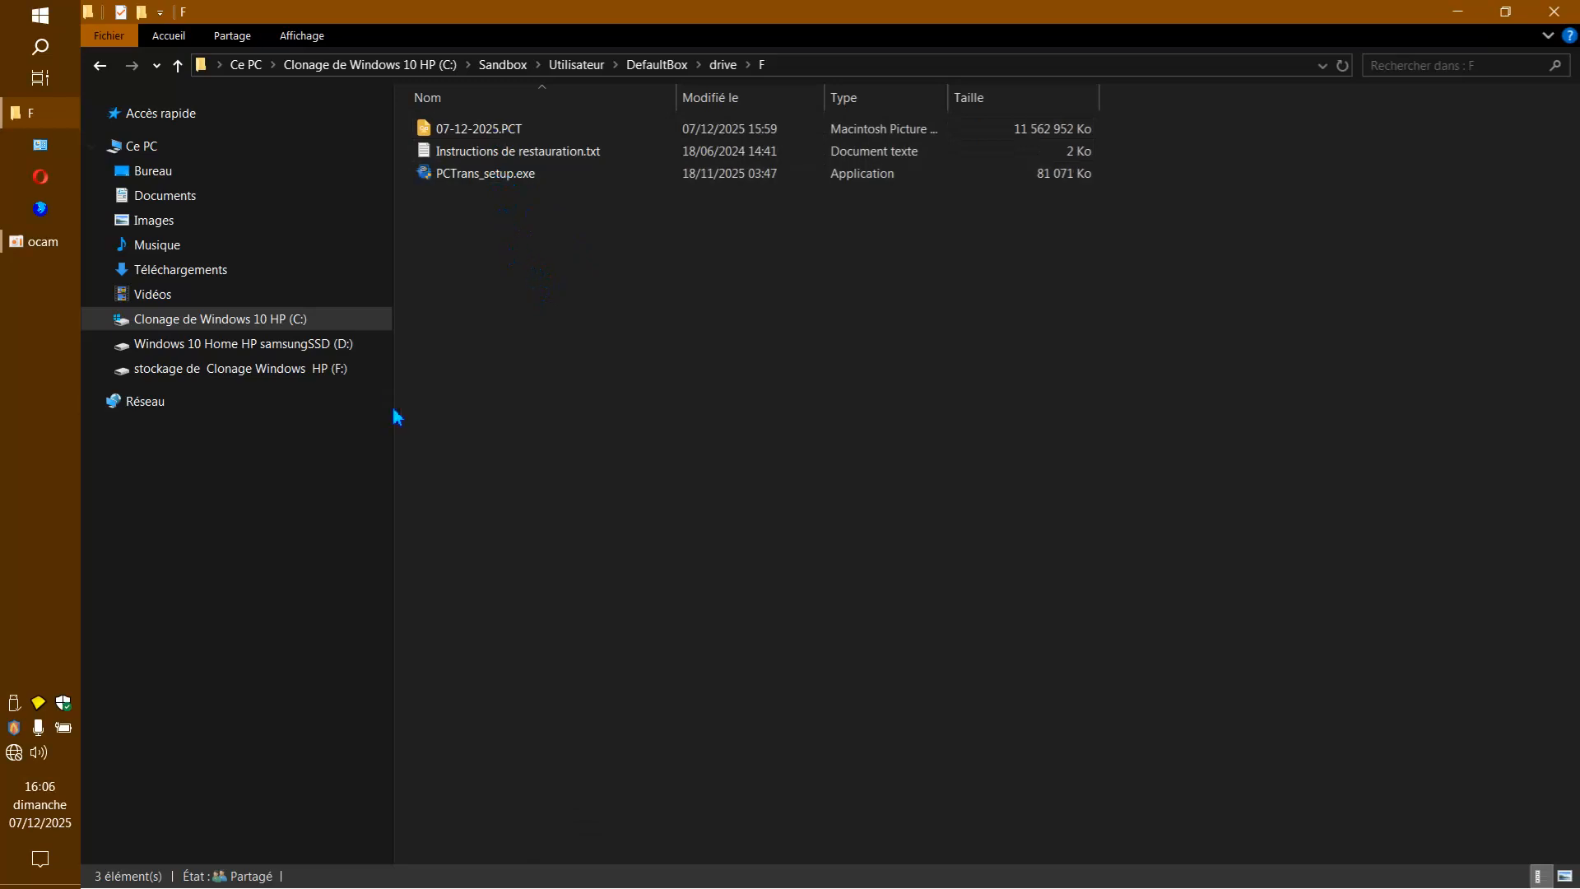
# Open the sandboxed copy of 07-12-2025.PCT as an archive in PeaZip, examine its contents and close the archive.
pyautogui.rightClick(506, 130)
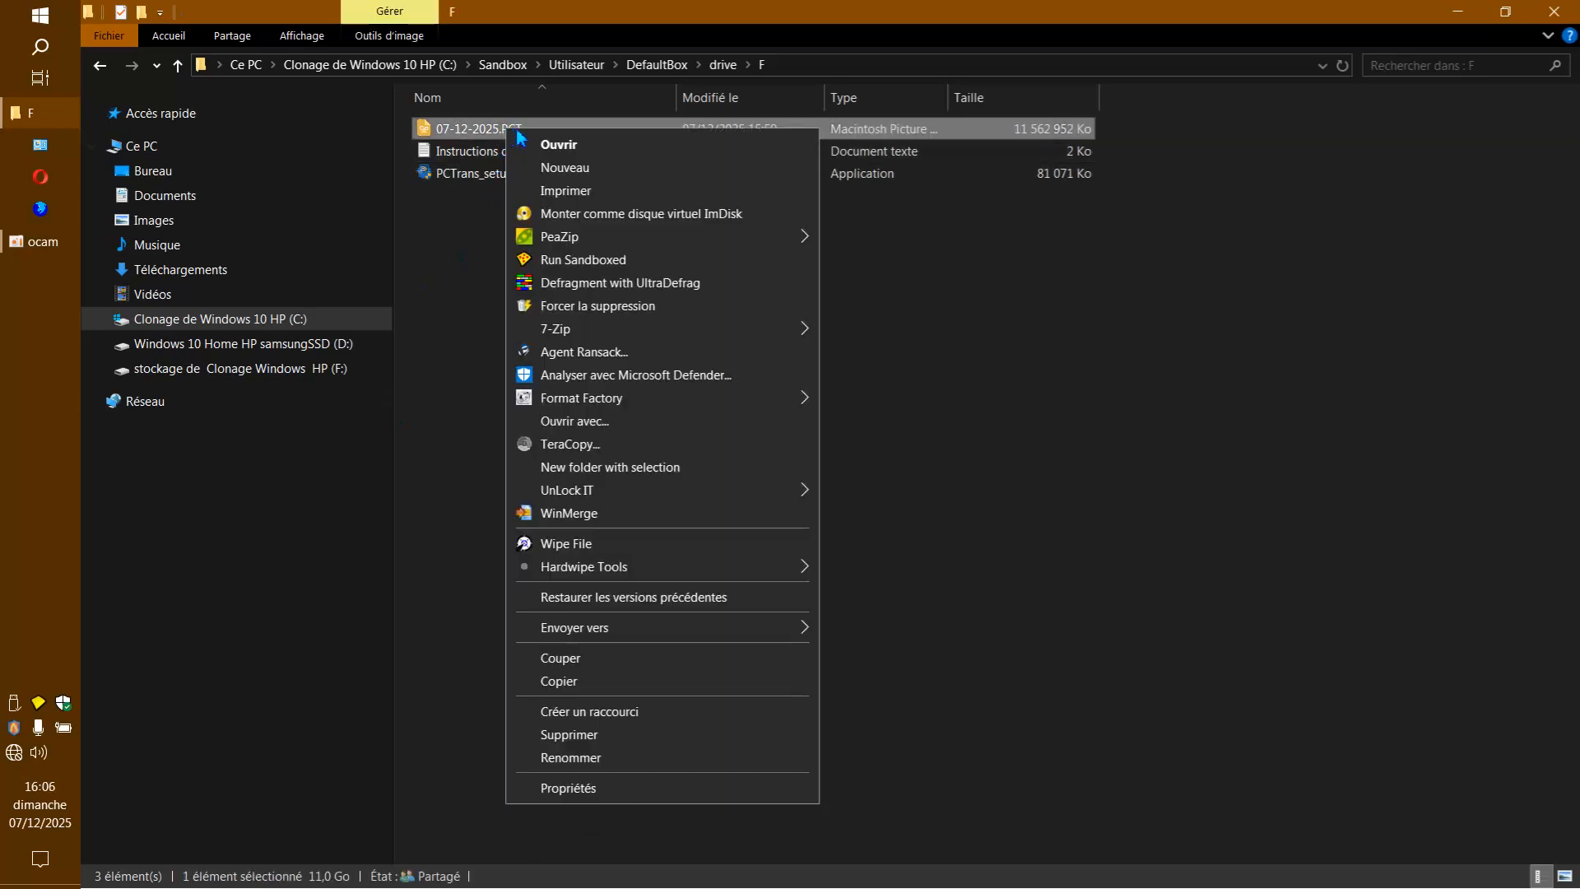
pyautogui.moveTo(604, 238)
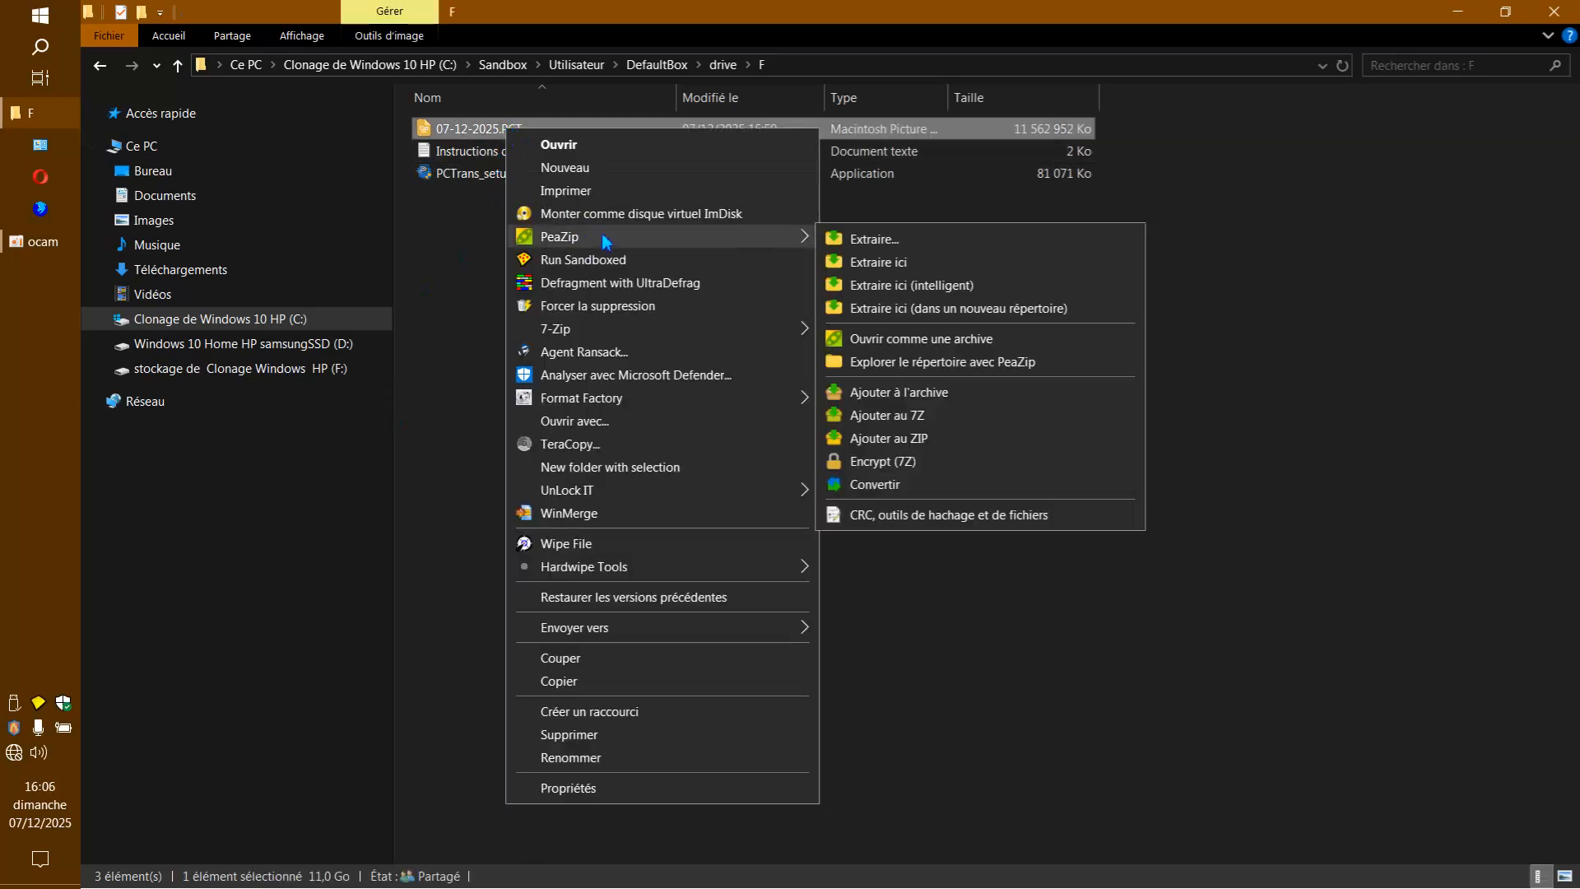
pyautogui.click(901, 340)
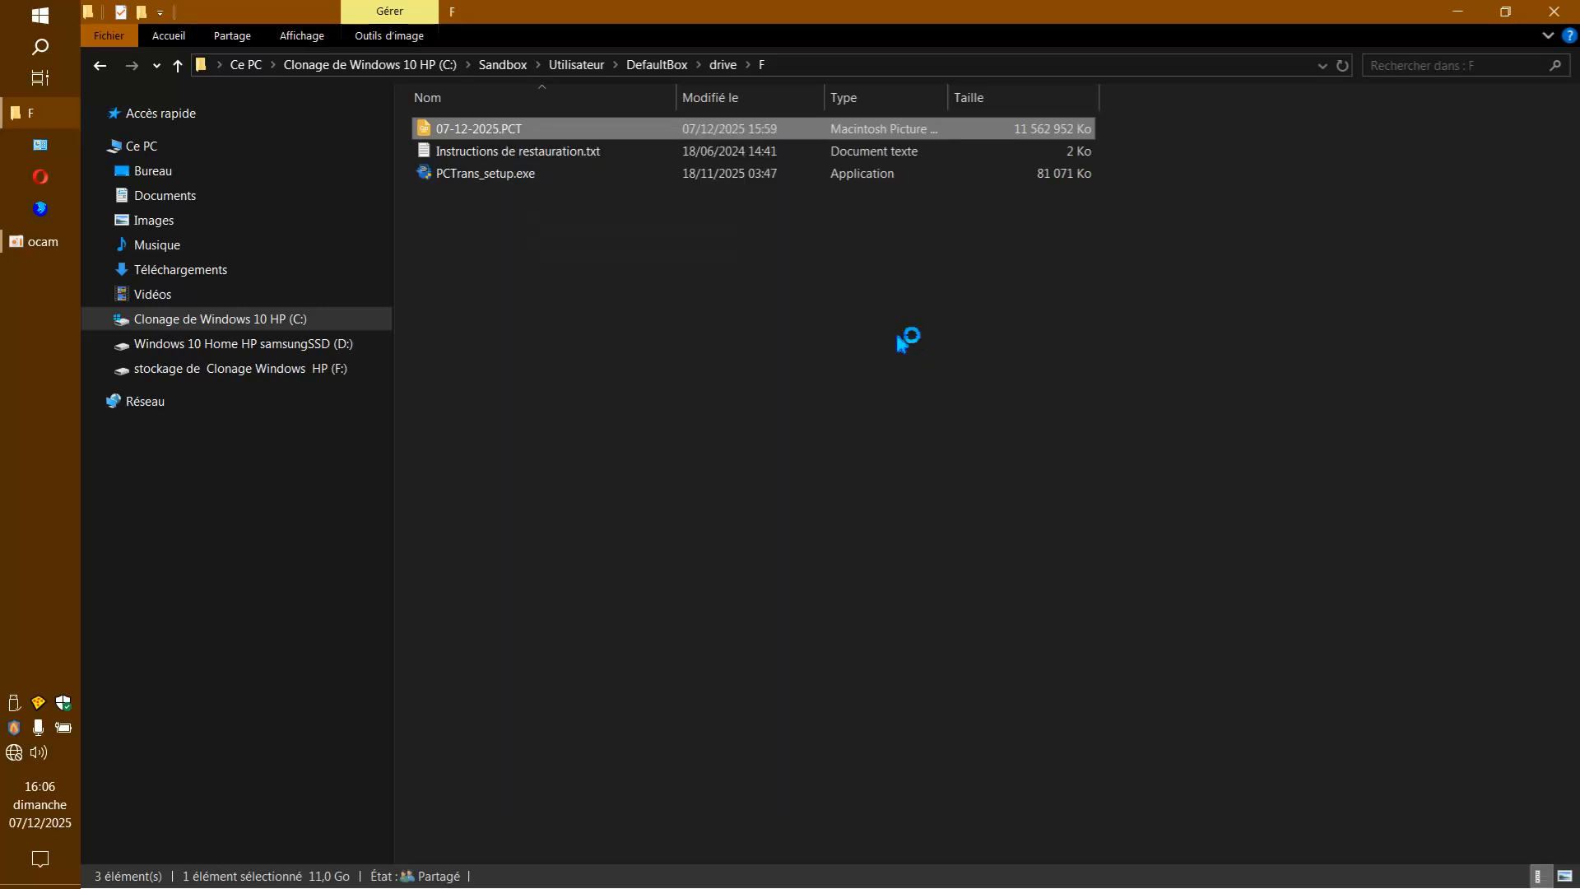
pyautogui.scroll(-8, 971, 502)
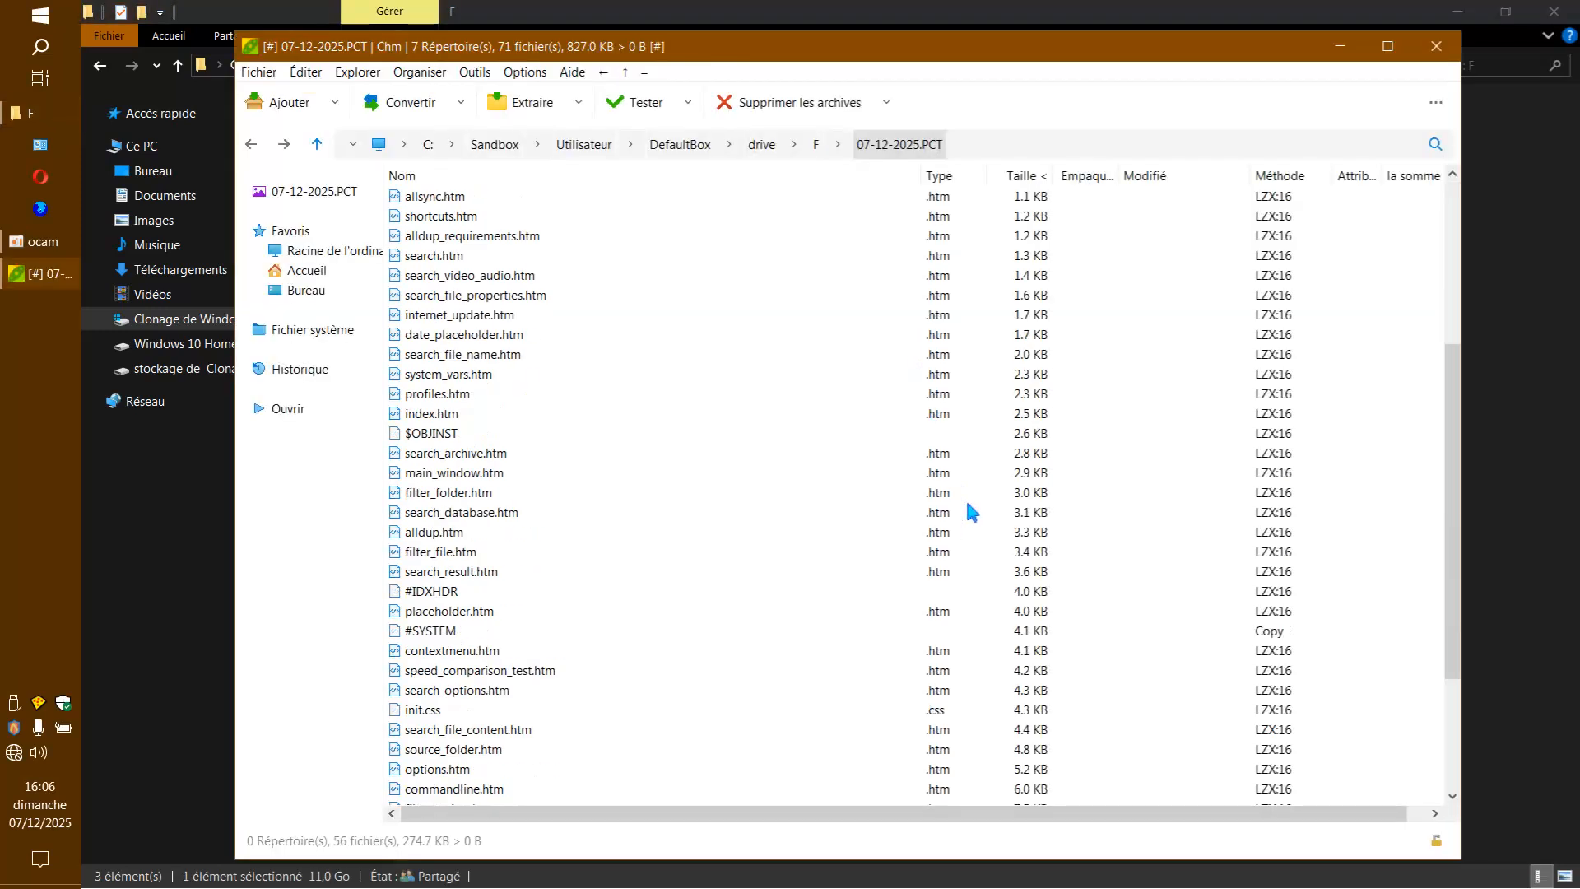
pyautogui.scroll(8, 1112, 479)
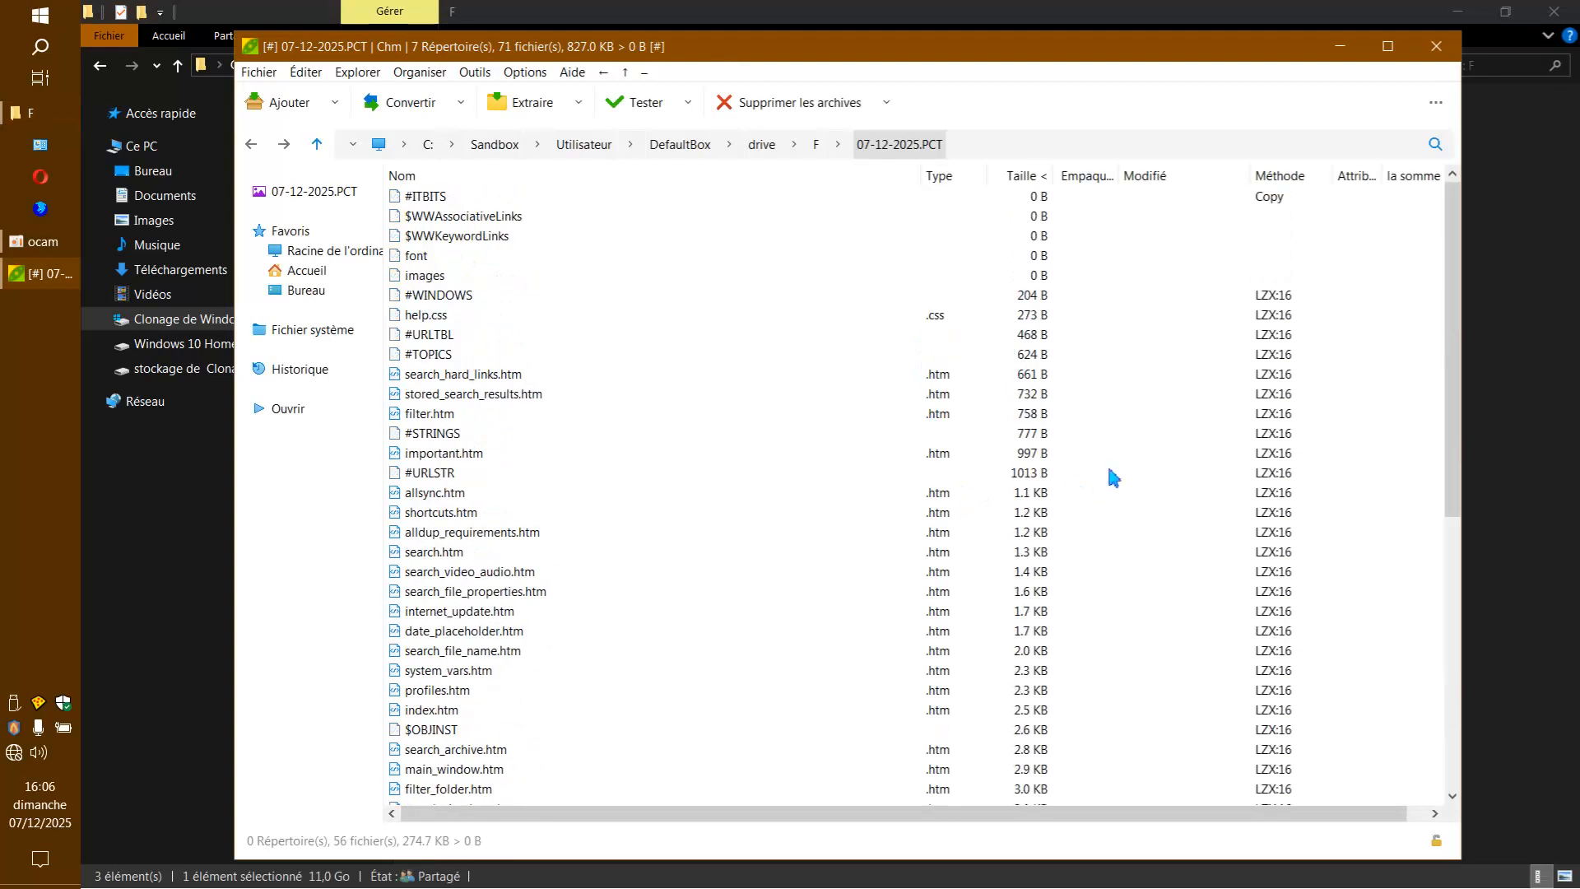
pyautogui.click(1436, 46)
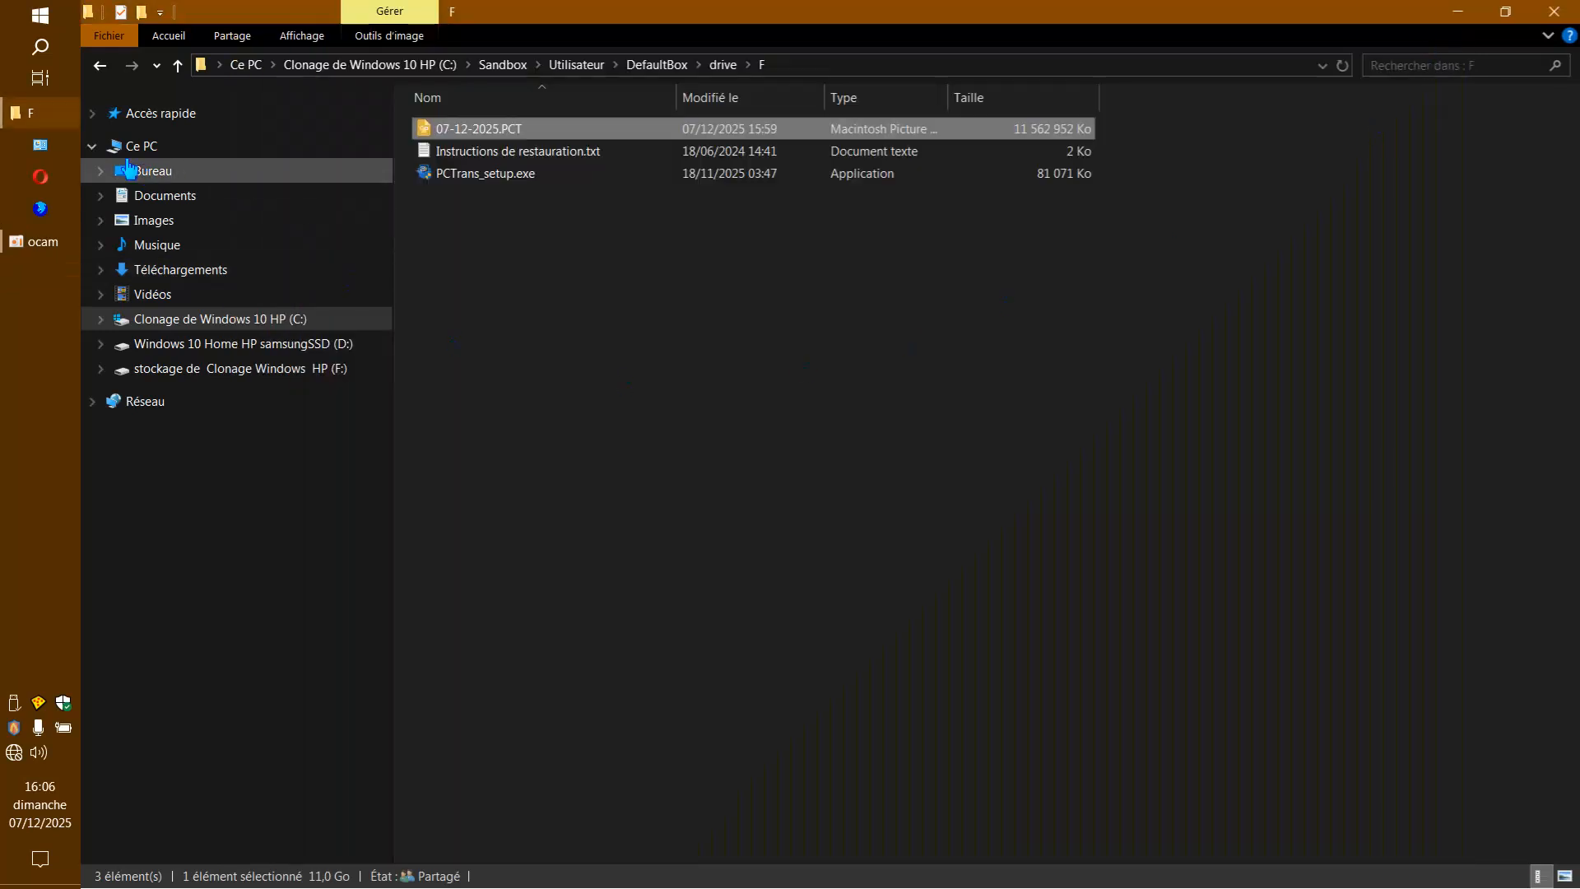
# Go back up to the DefaultBox folder and close the file explorer window.
pyautogui.click(102, 66)
pyautogui.click(103, 67)
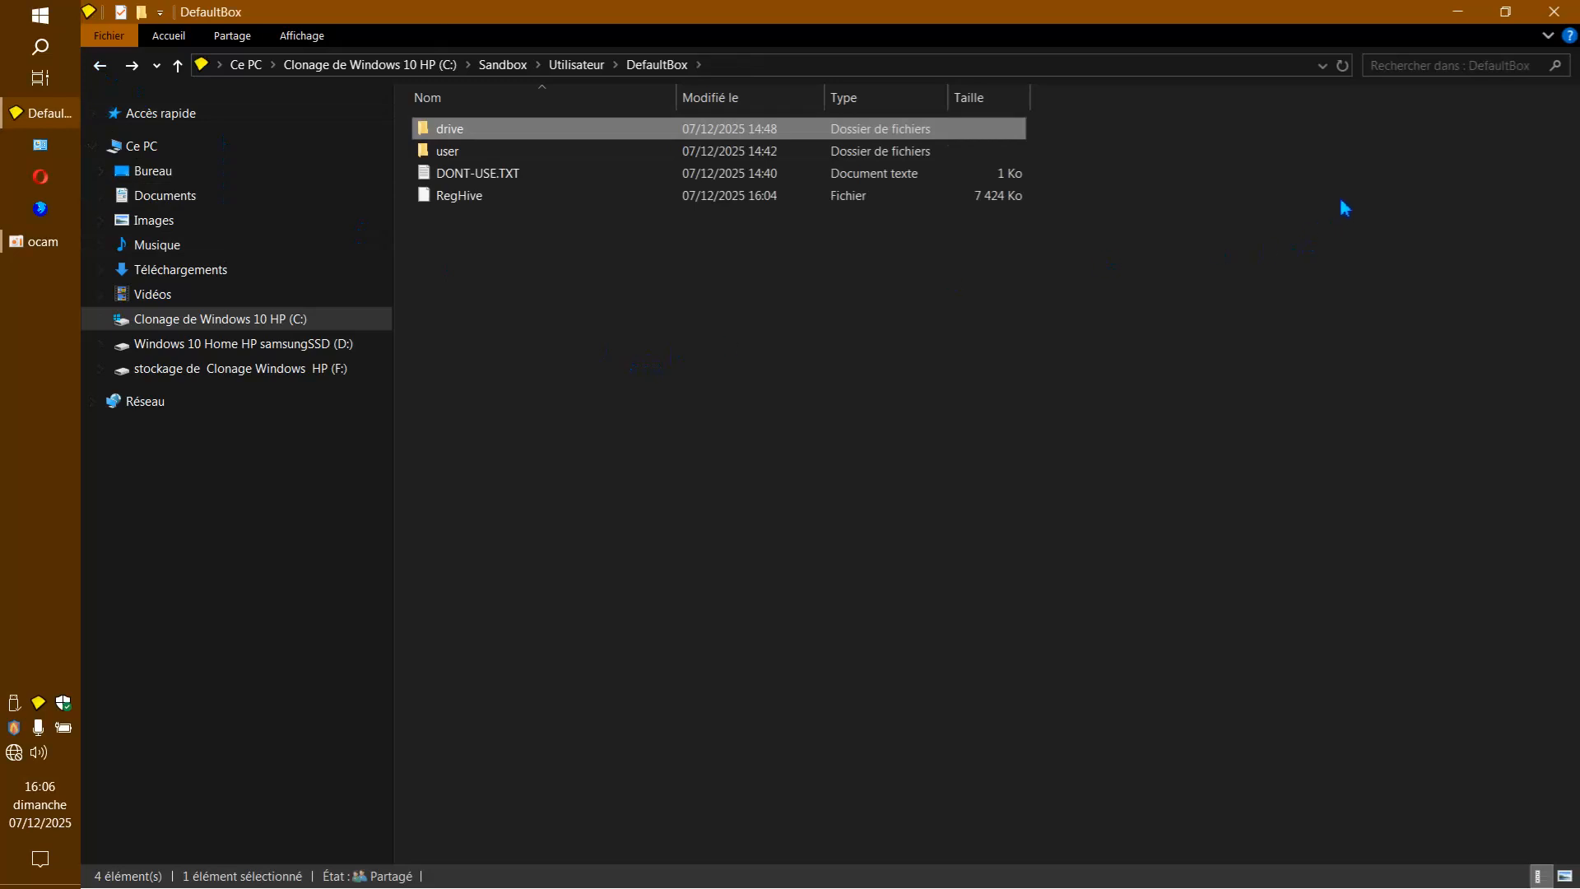
pyautogui.click(1557, 12)
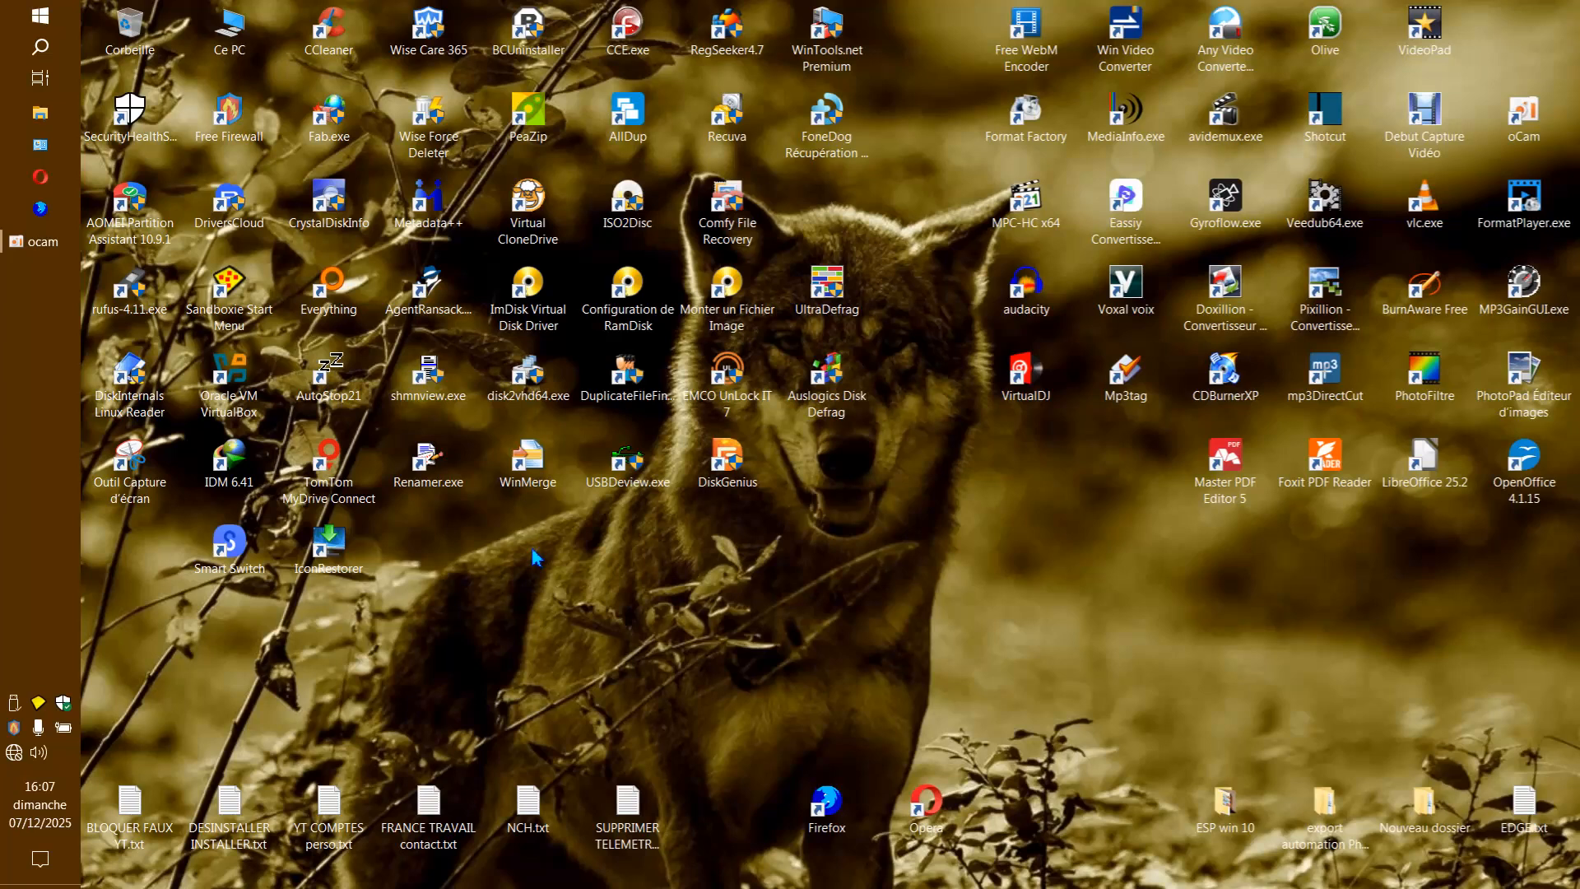
pyautogui.moveTo(36, 243)
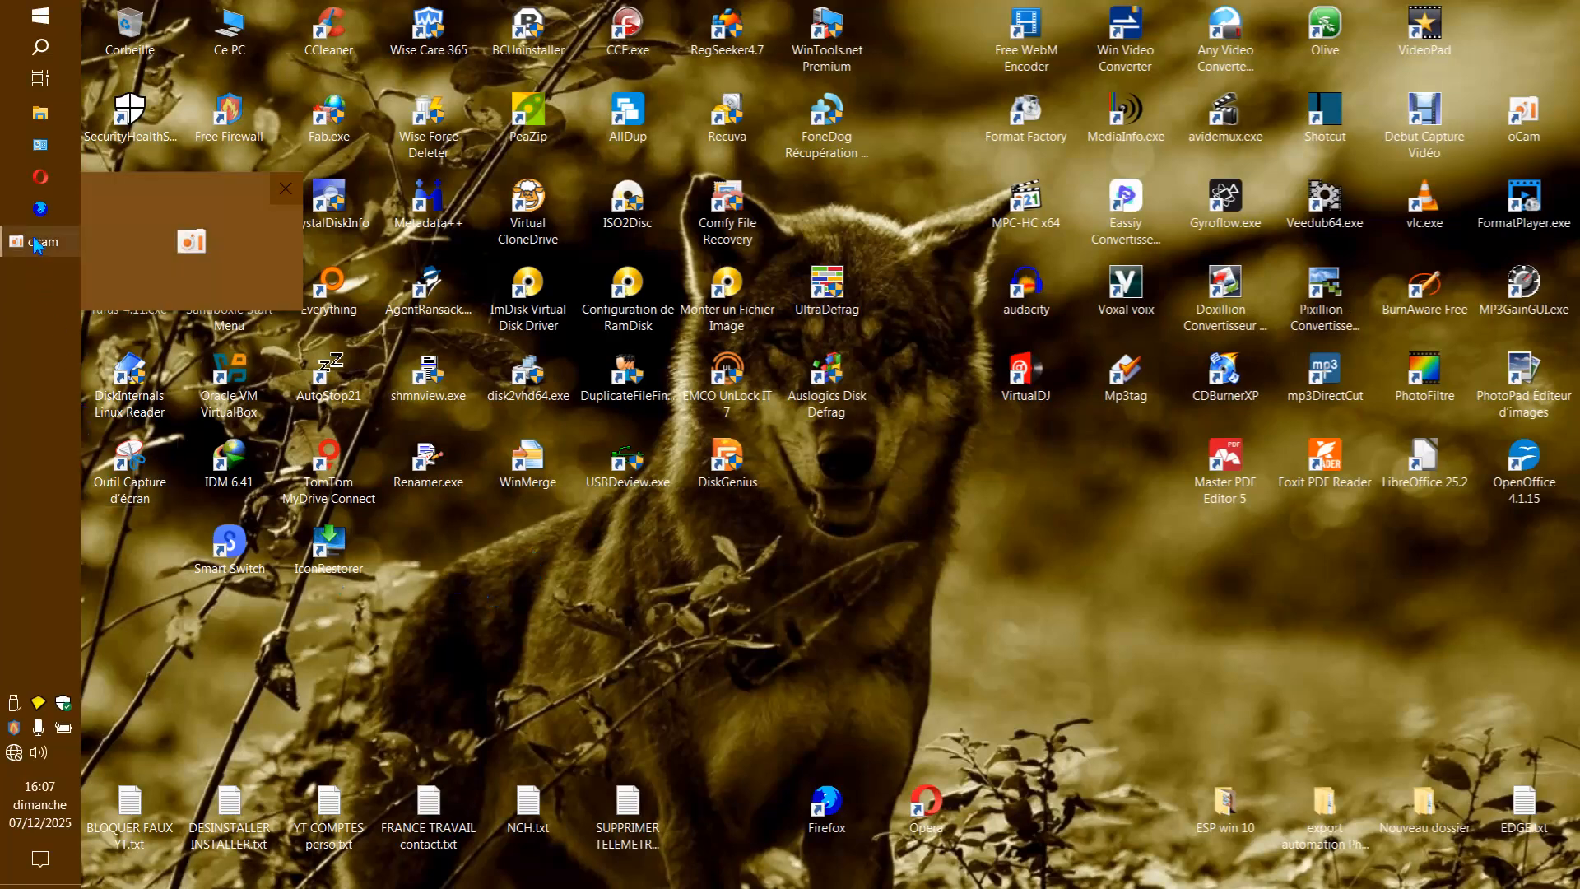